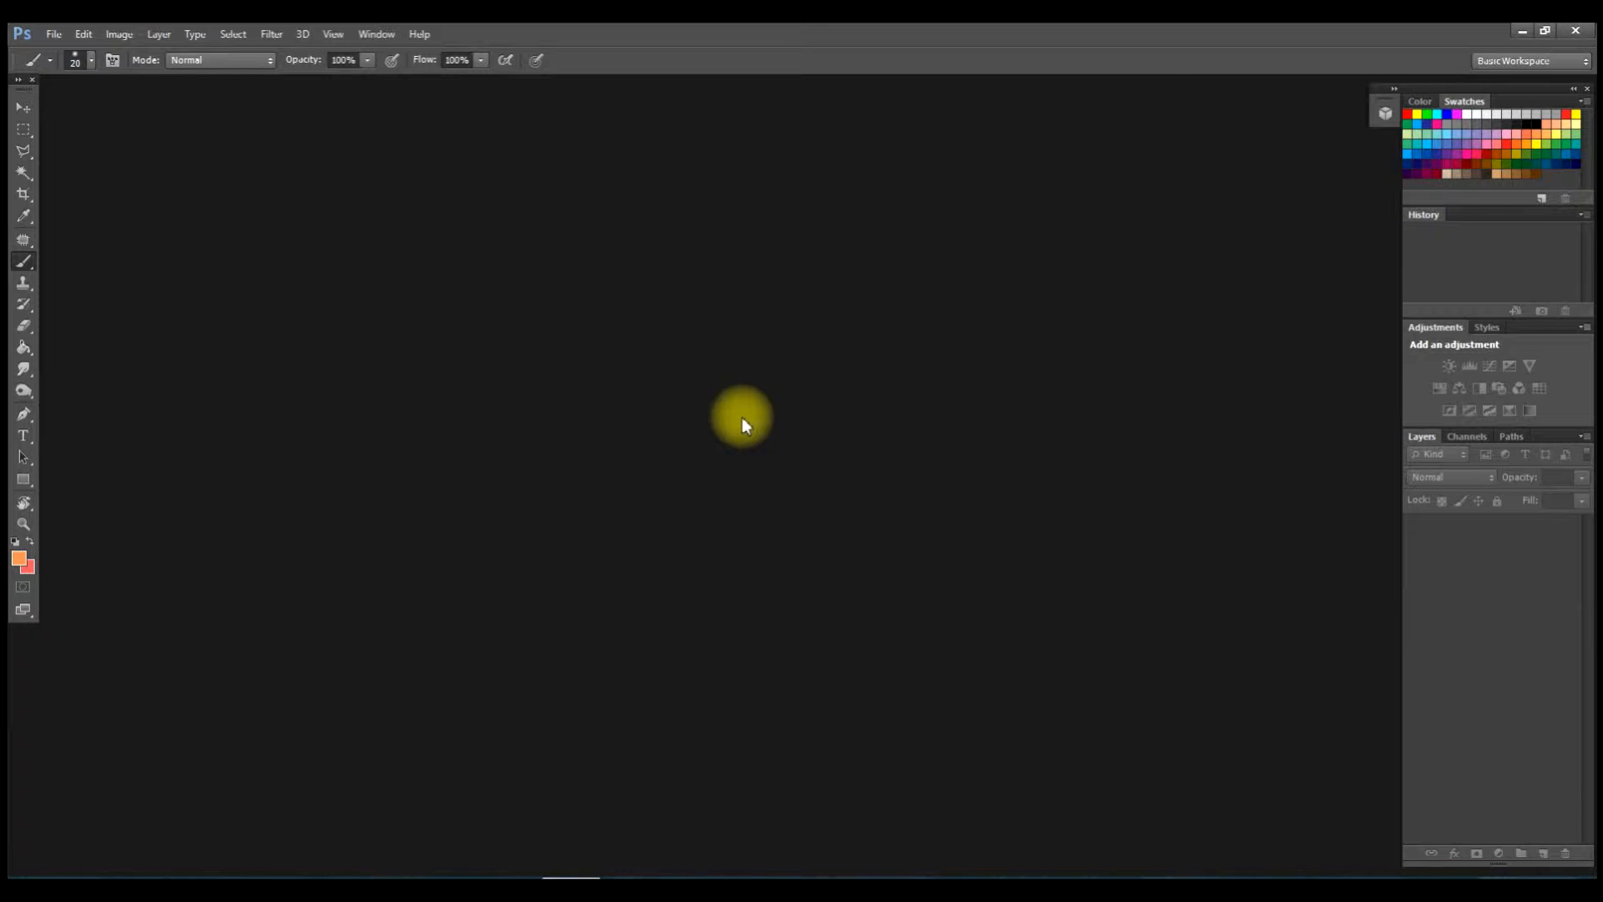
Open Float.jpg from the Colorize folder and zoom in slightly.
click(54, 34)
click(62, 79)
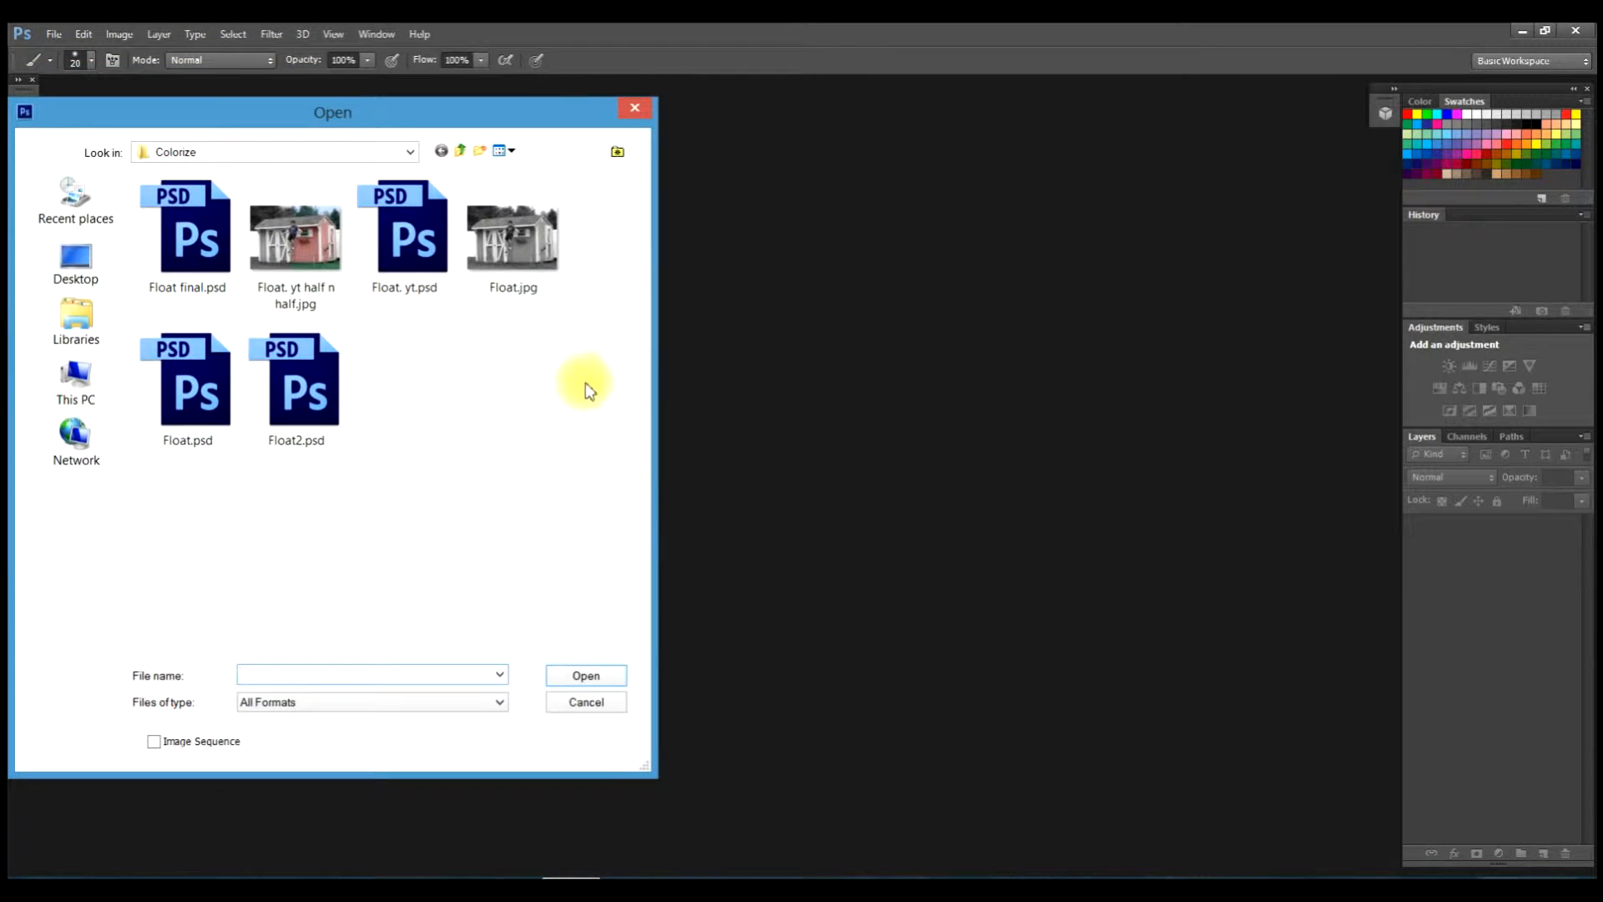
double_click(521, 247)
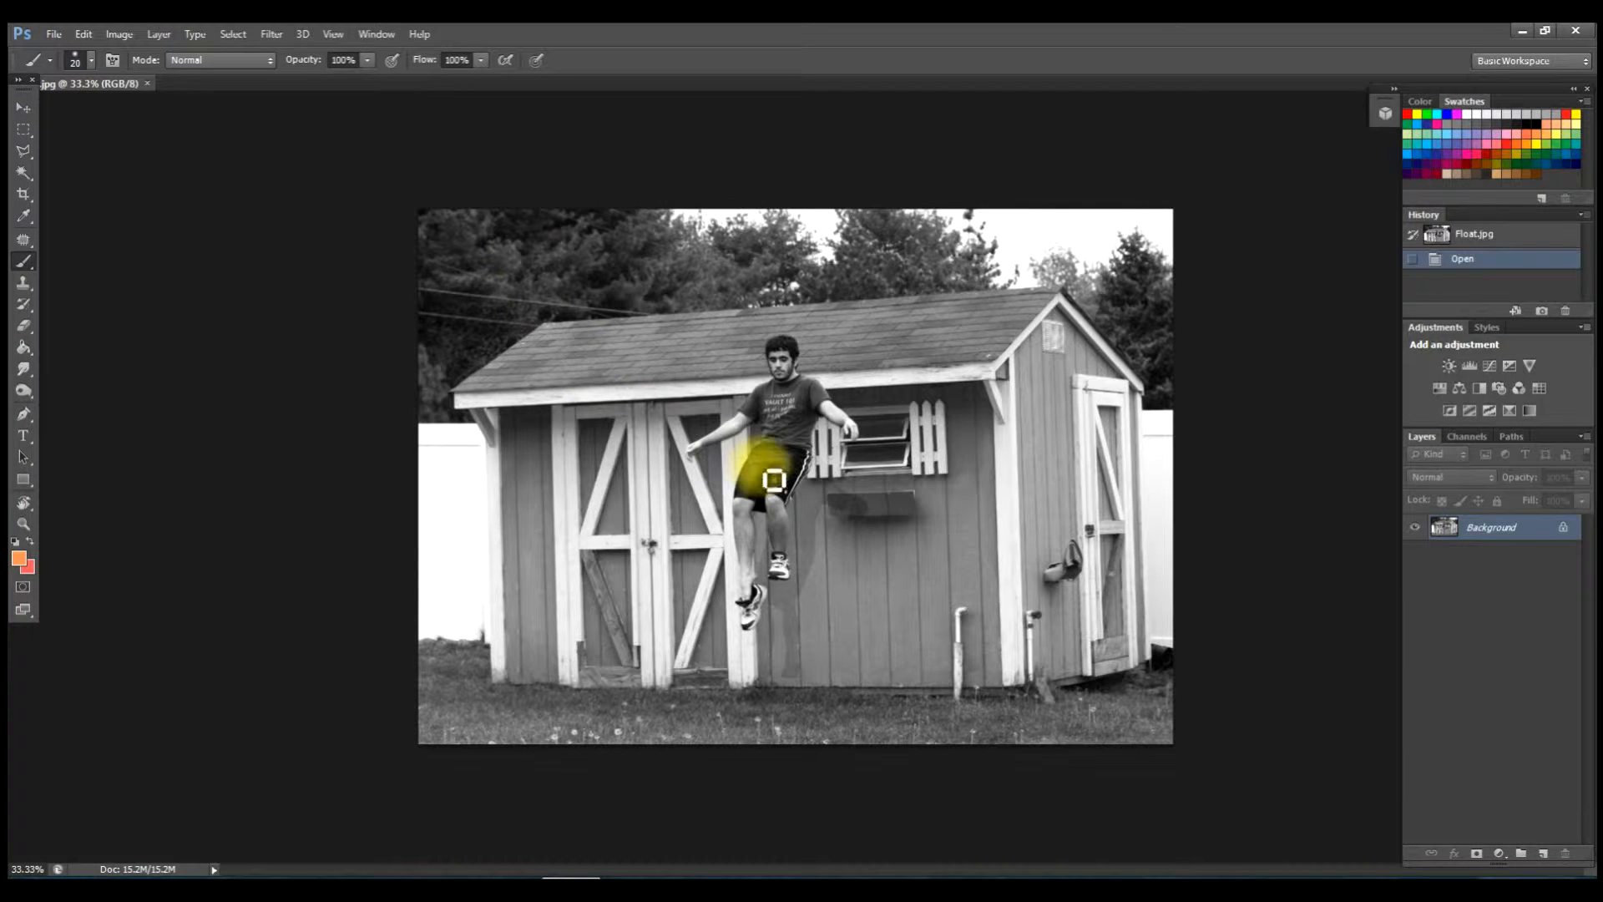
scroll(832, 496, up, 1)
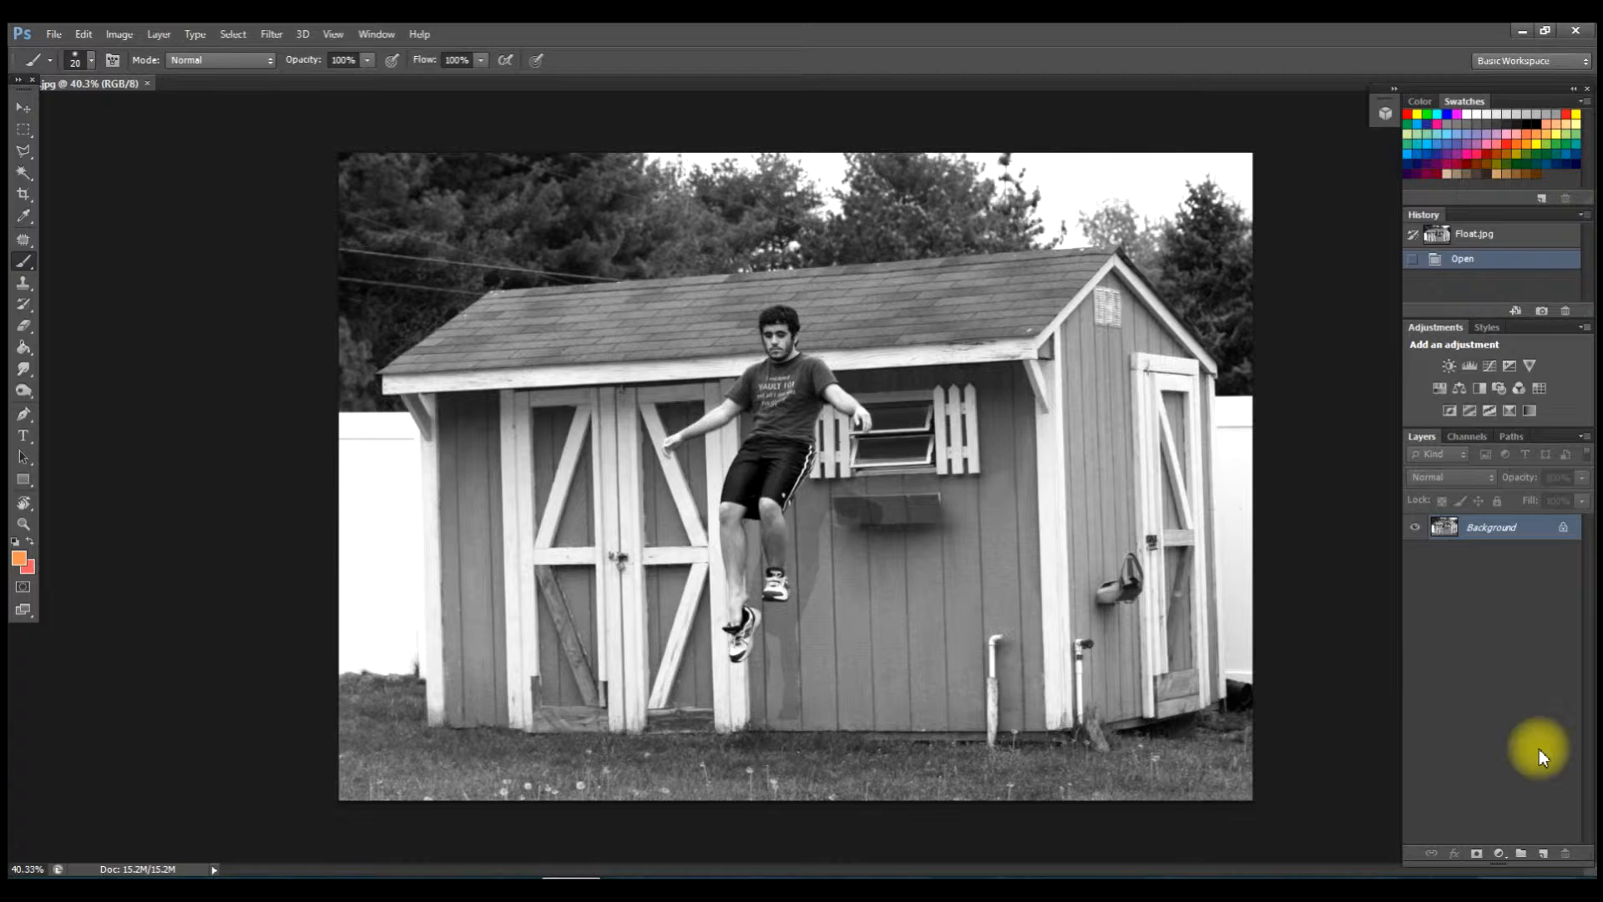
Create a new layer named 'skin' above Background and zoom in on the figure.
click(1547, 854)
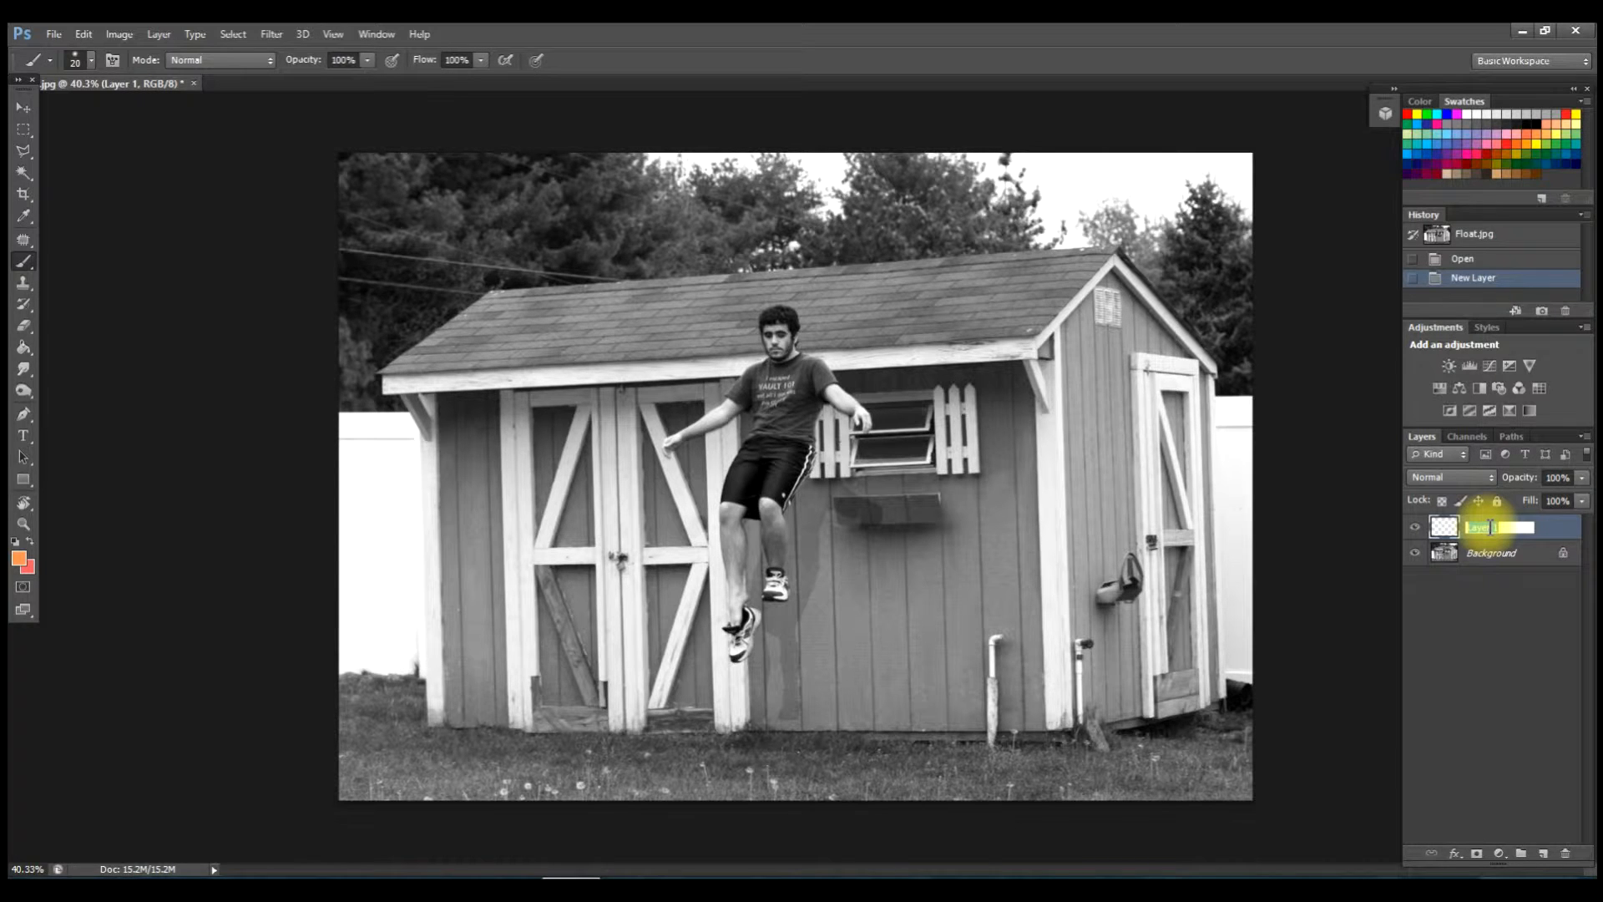
text(skin)
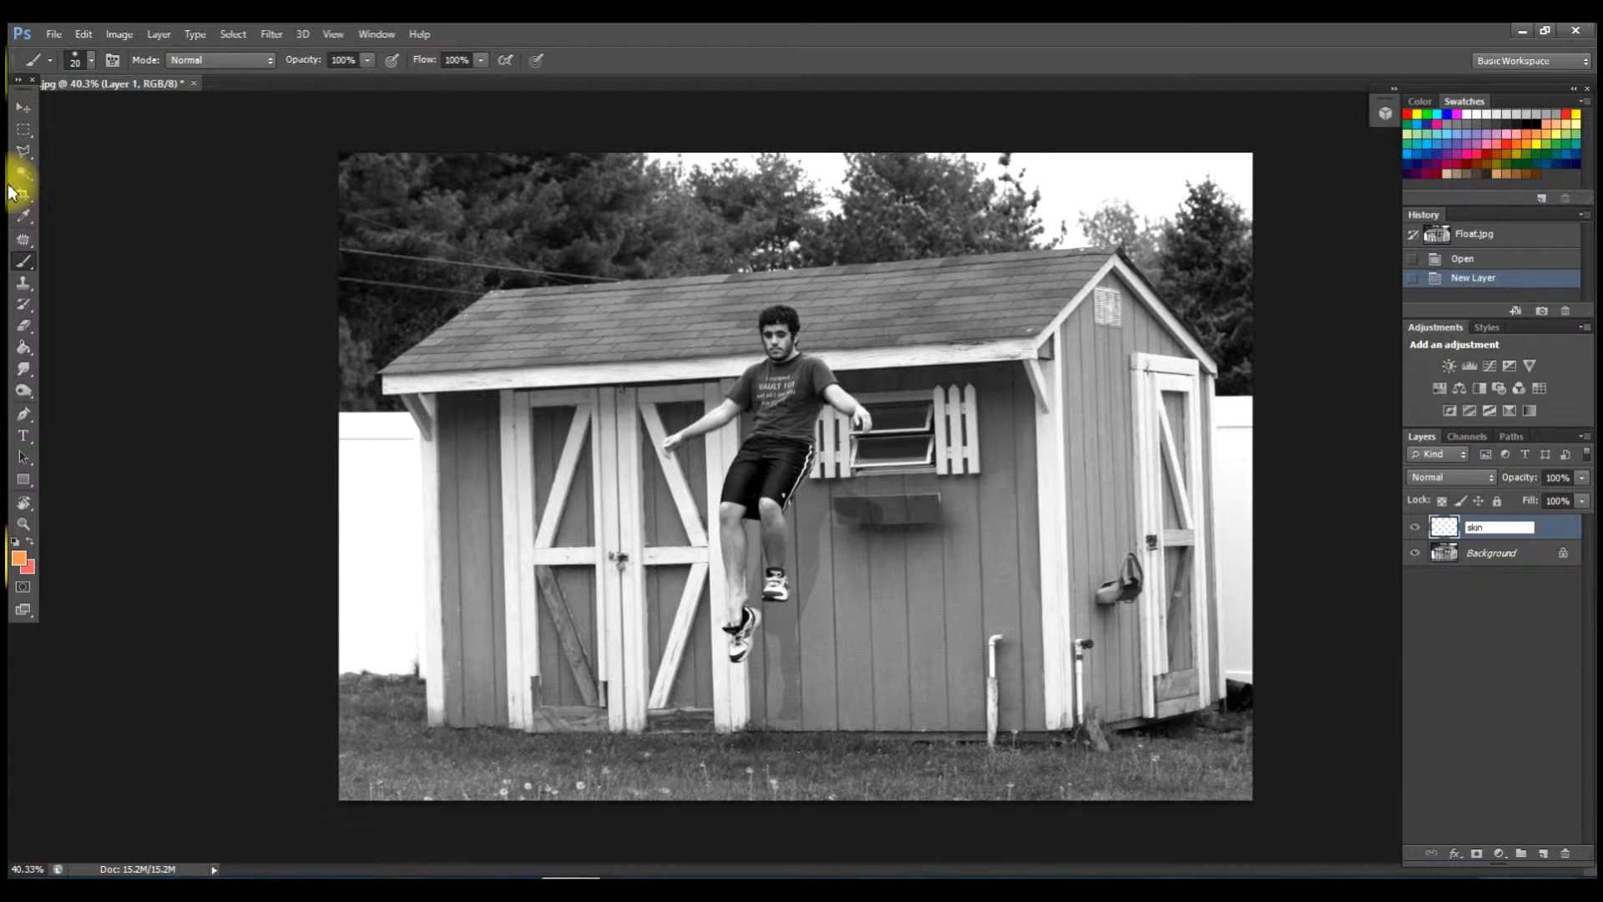
click(24, 260)
scroll(1030, 579, up, 2)
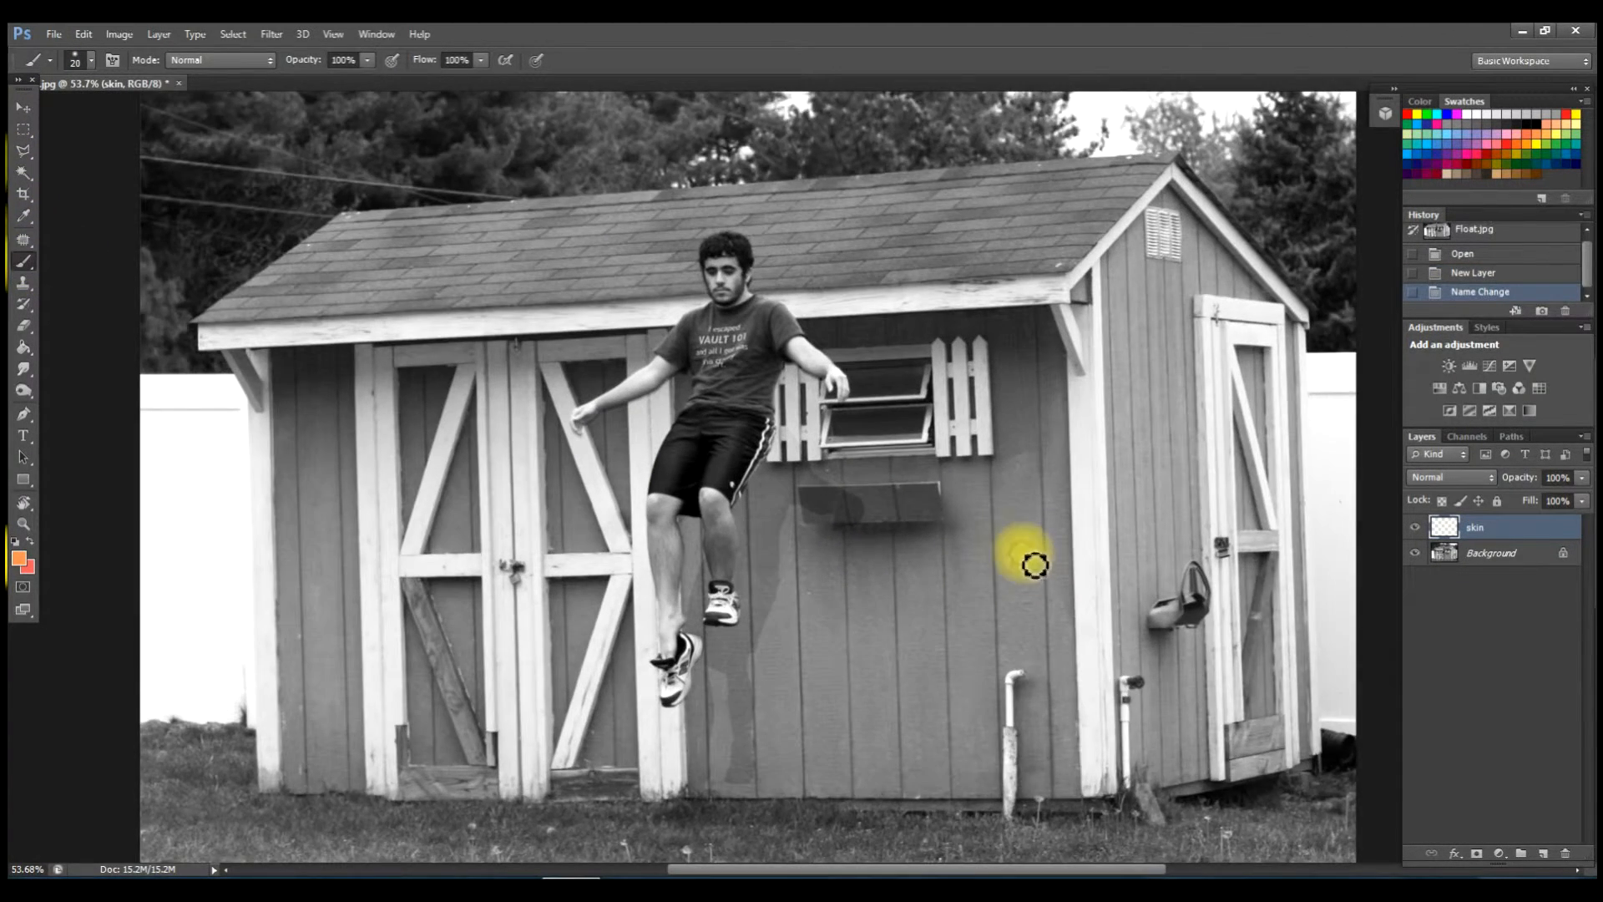
scroll(834, 454, up, 1)
scroll(785, 502, up, 1)
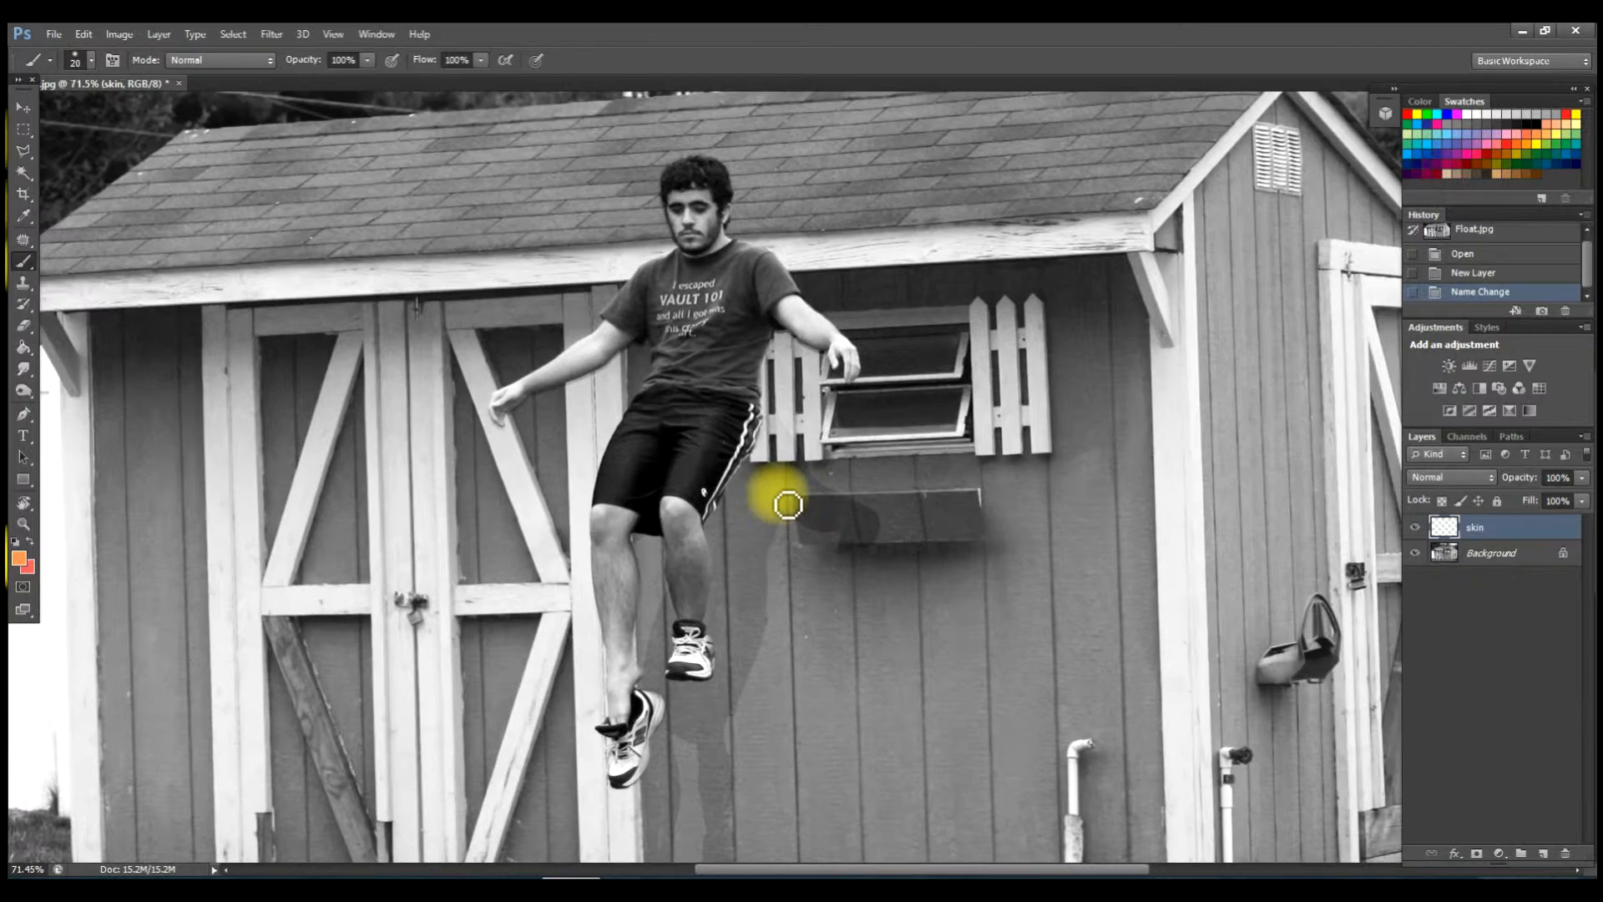
scroll(788, 504, up, 1)
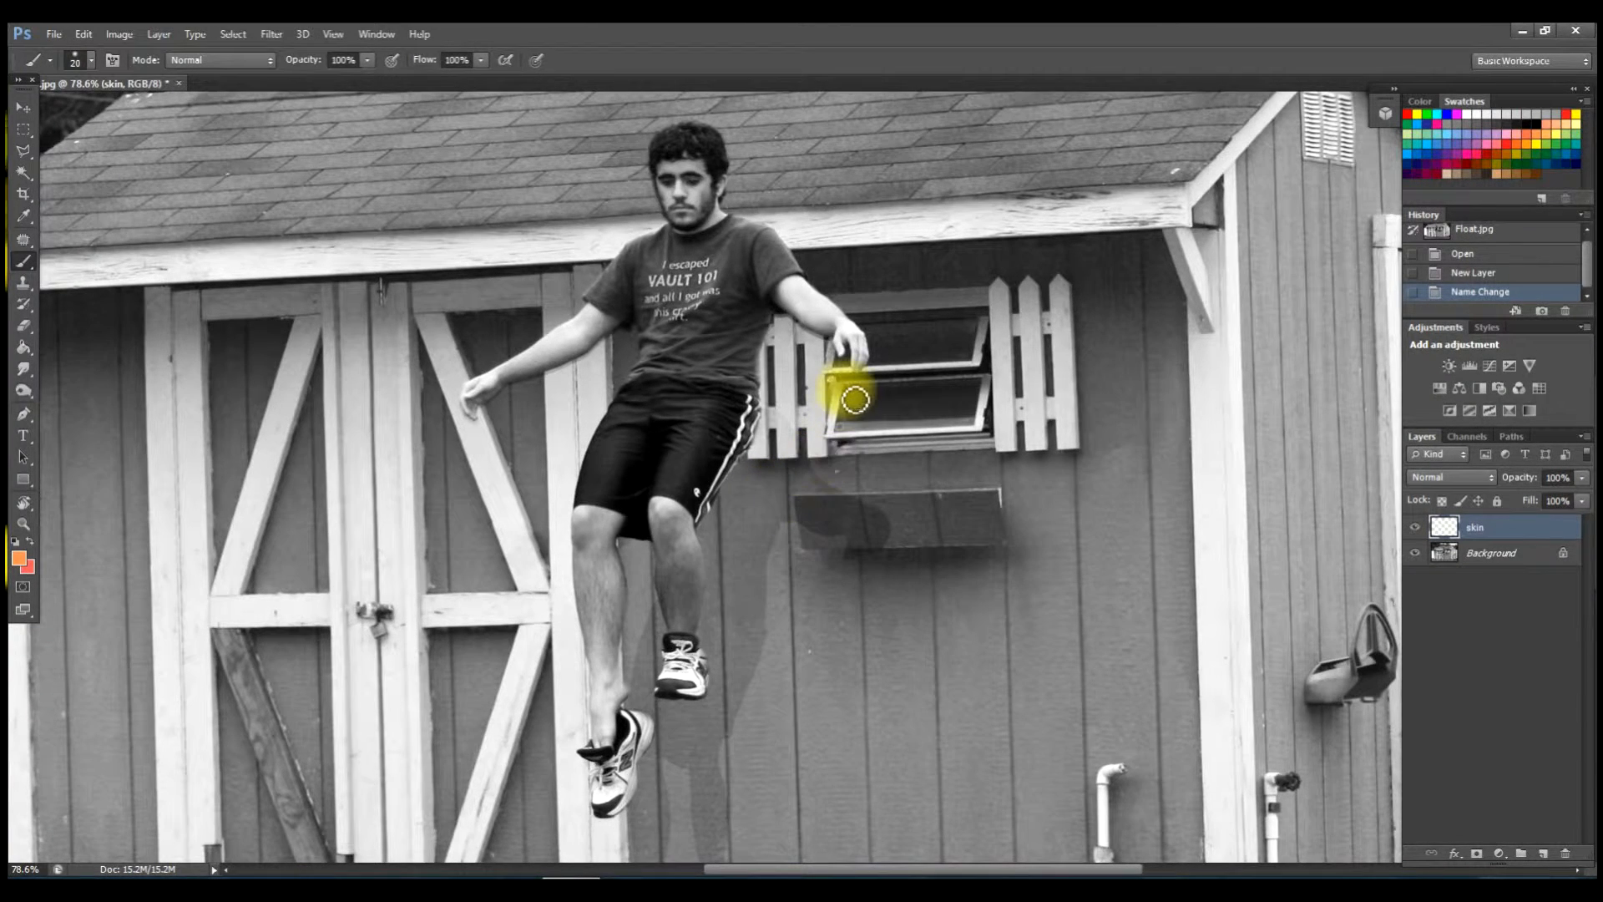
Set the brush to 45 px and paint orange over both upper arms and thighs to the knees.
right_click(956, 357)
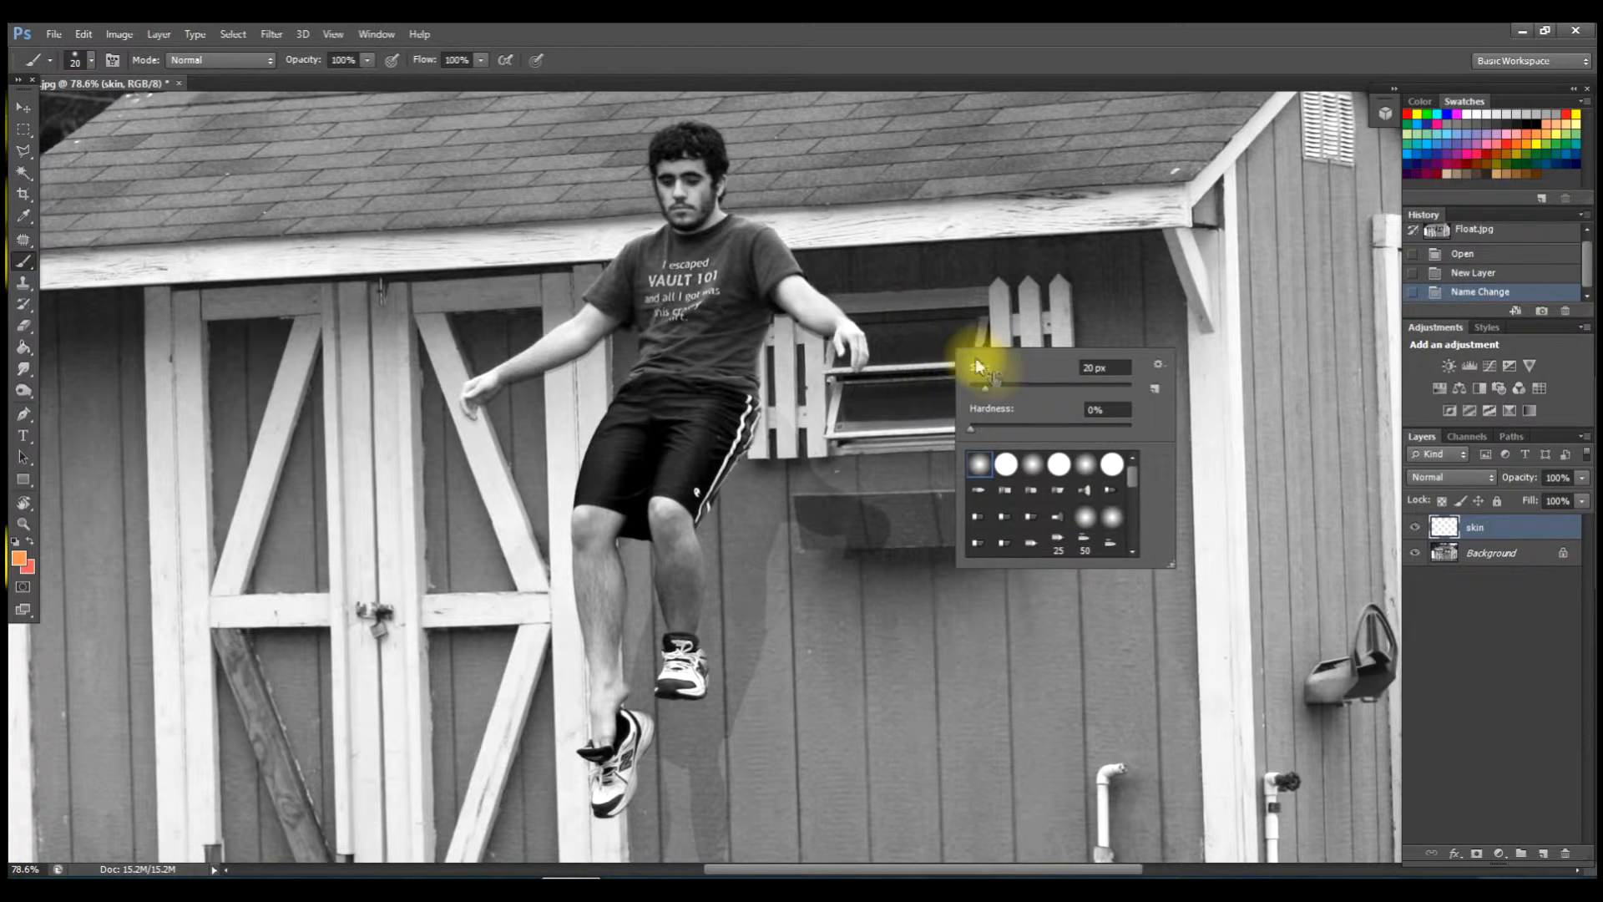
drag(985, 389, 1005, 391)
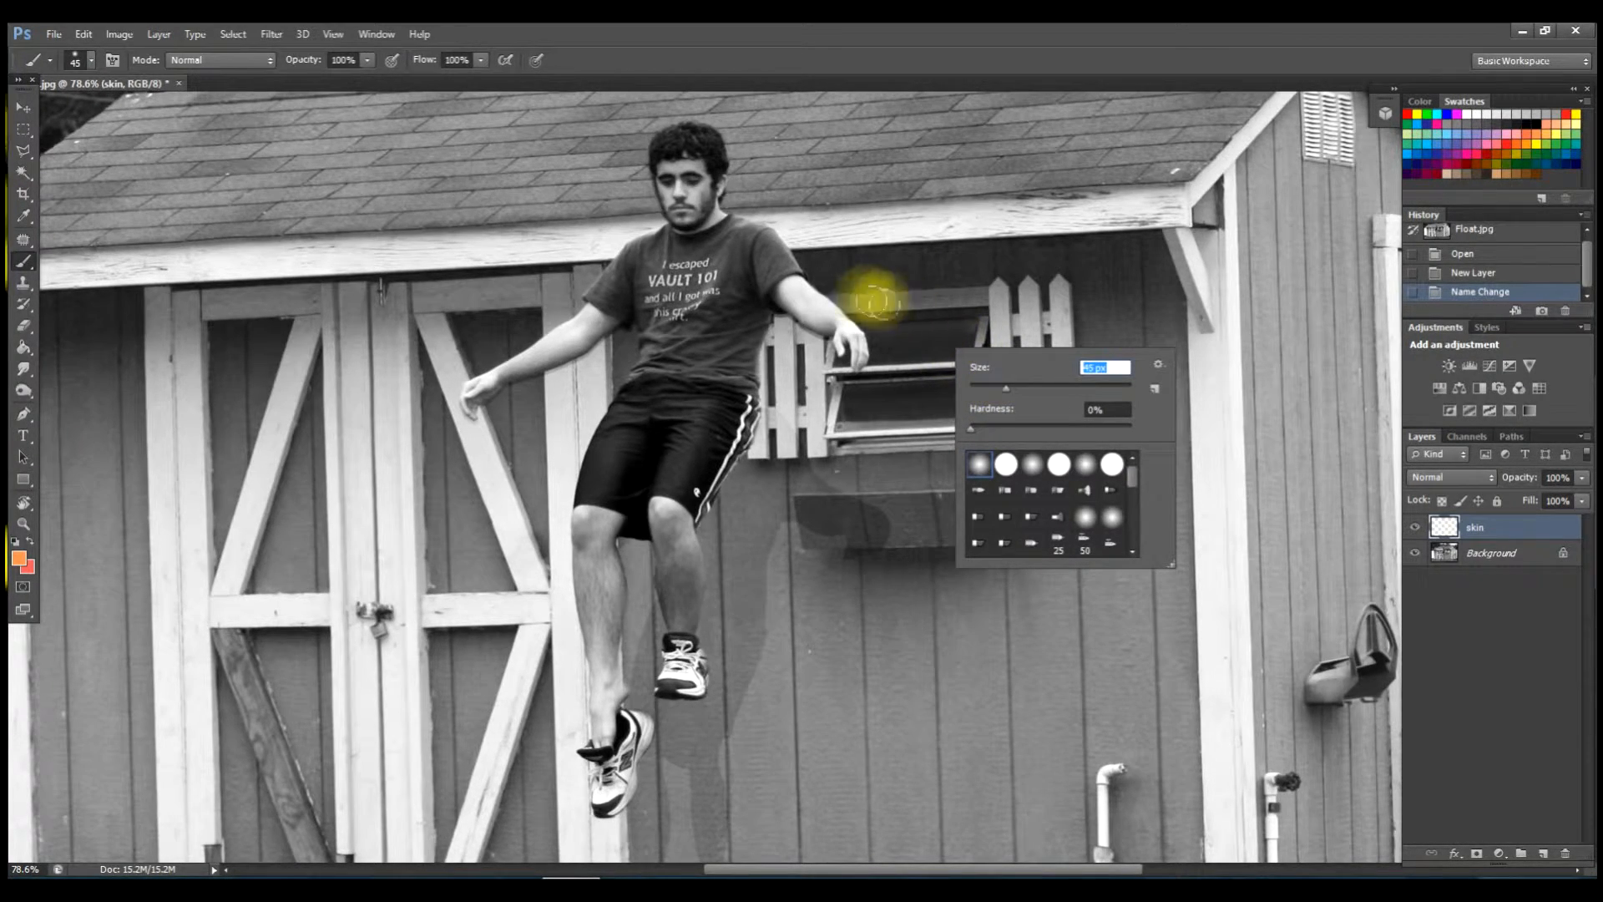
mouse_move(797, 288)
mouse_down()
mouse_move(845, 332)
mouse_move(802, 285)
mouse_up()
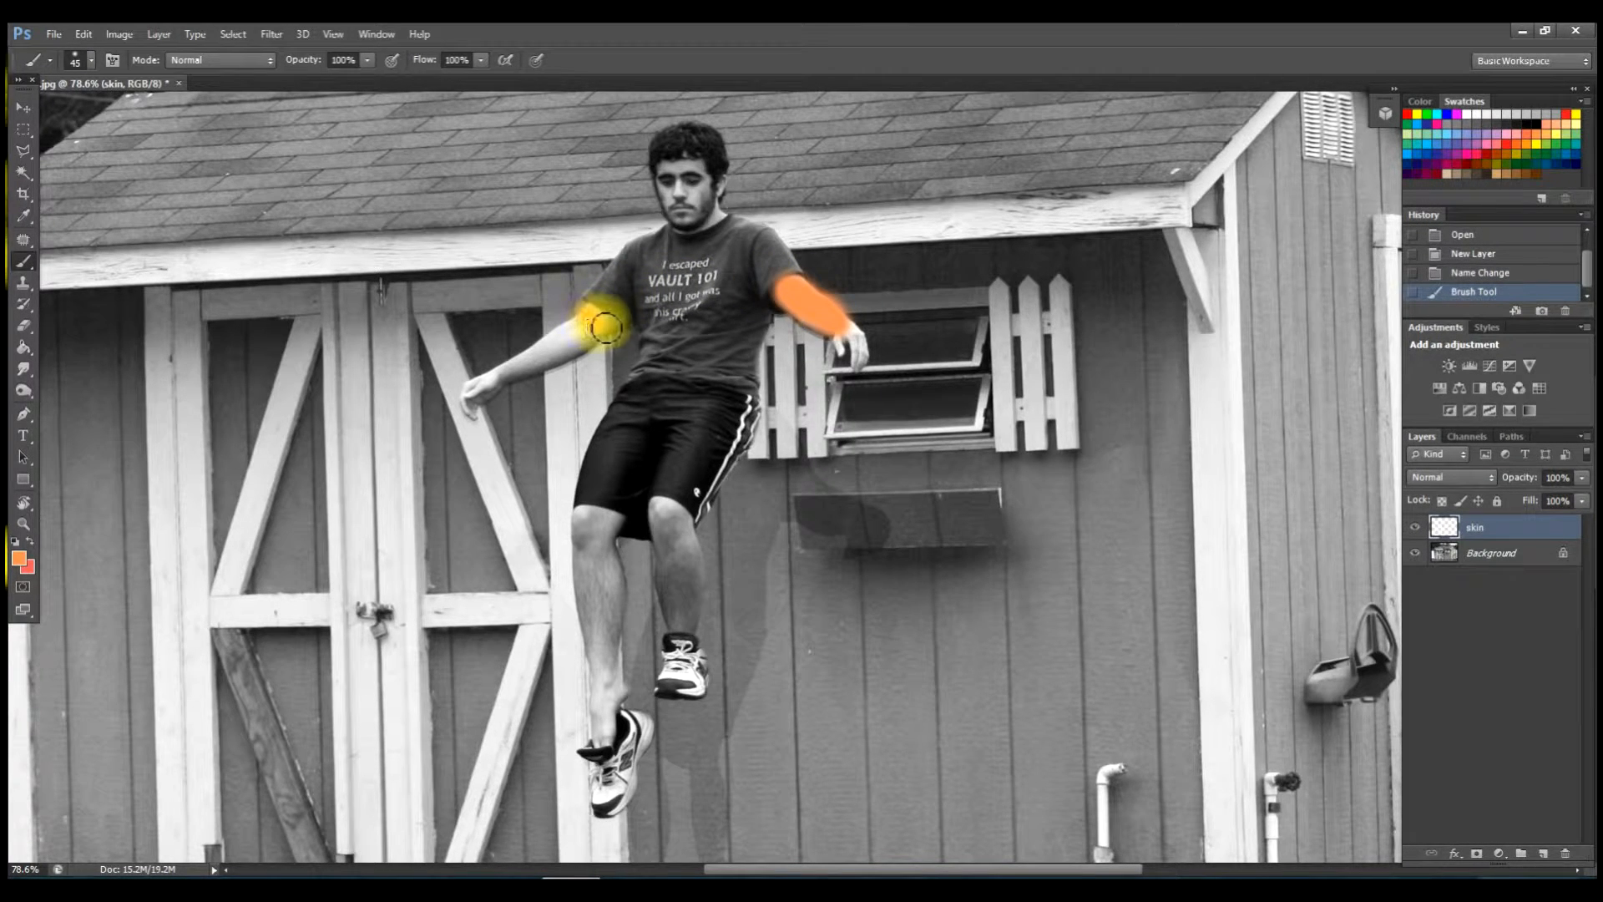
mouse_move(601, 315)
mouse_down()
mouse_move(519, 374)
mouse_move(595, 339)
mouse_up()
mouse_move(590, 518)
mouse_down()
mouse_move(607, 523)
mouse_move(590, 515)
mouse_move(587, 543)
mouse_move(608, 690)
mouse_move(608, 550)
mouse_move(608, 656)
mouse_up()
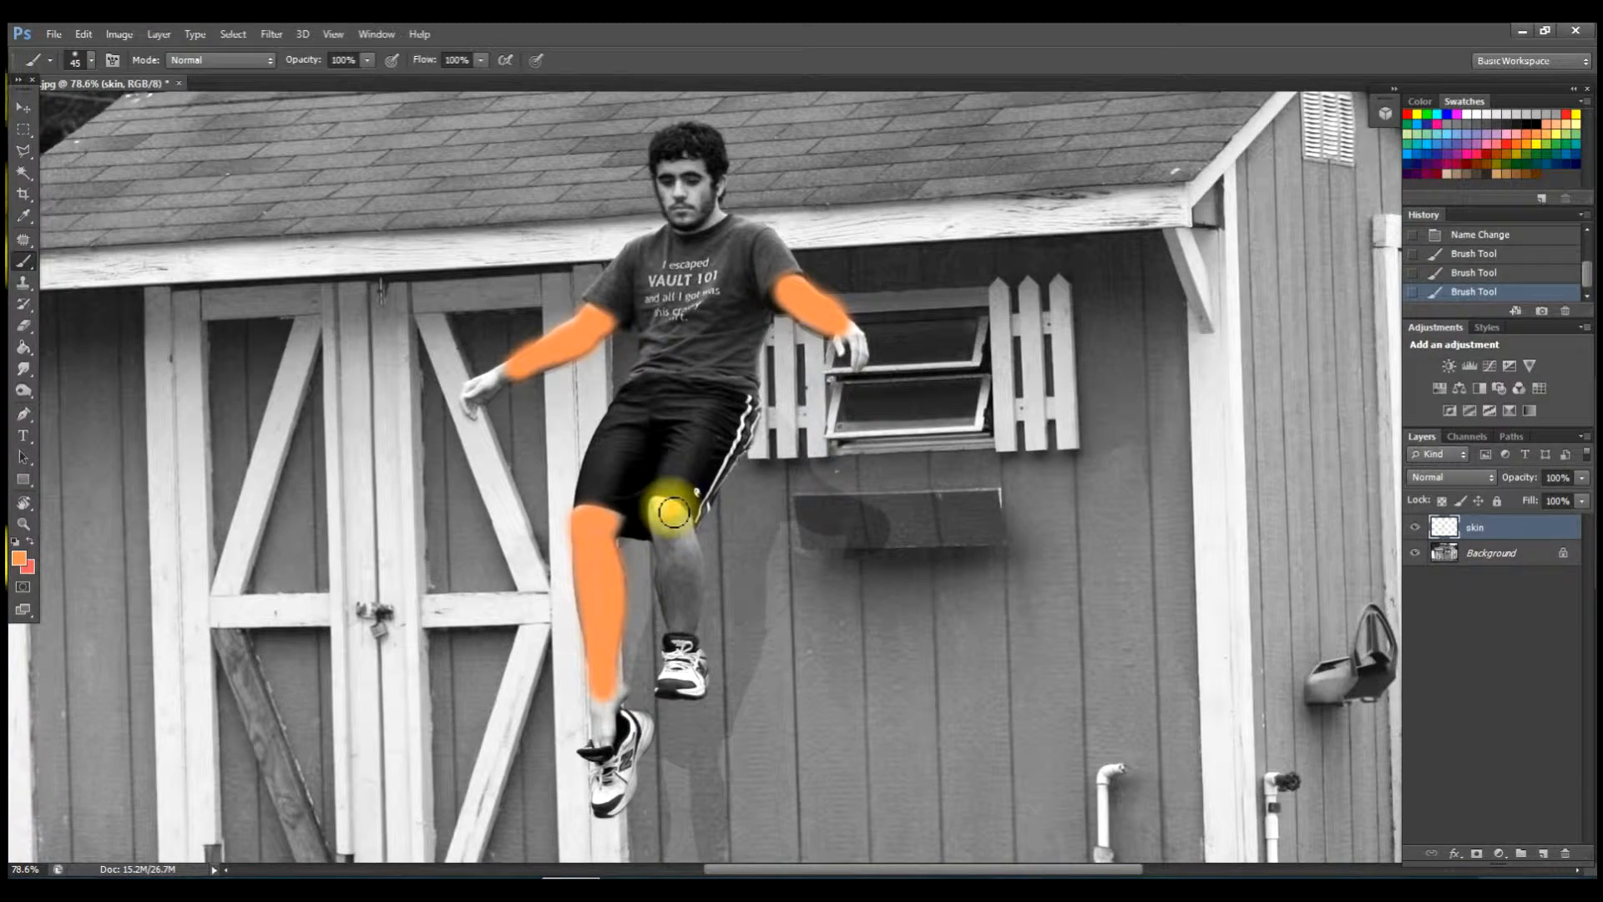
mouse_move(665, 510)
mouse_down()
mouse_move(690, 639)
mouse_move(692, 551)
mouse_move(683, 524)
mouse_move(684, 596)
mouse_move(662, 509)
mouse_up()
drag(602, 516, 612, 525)
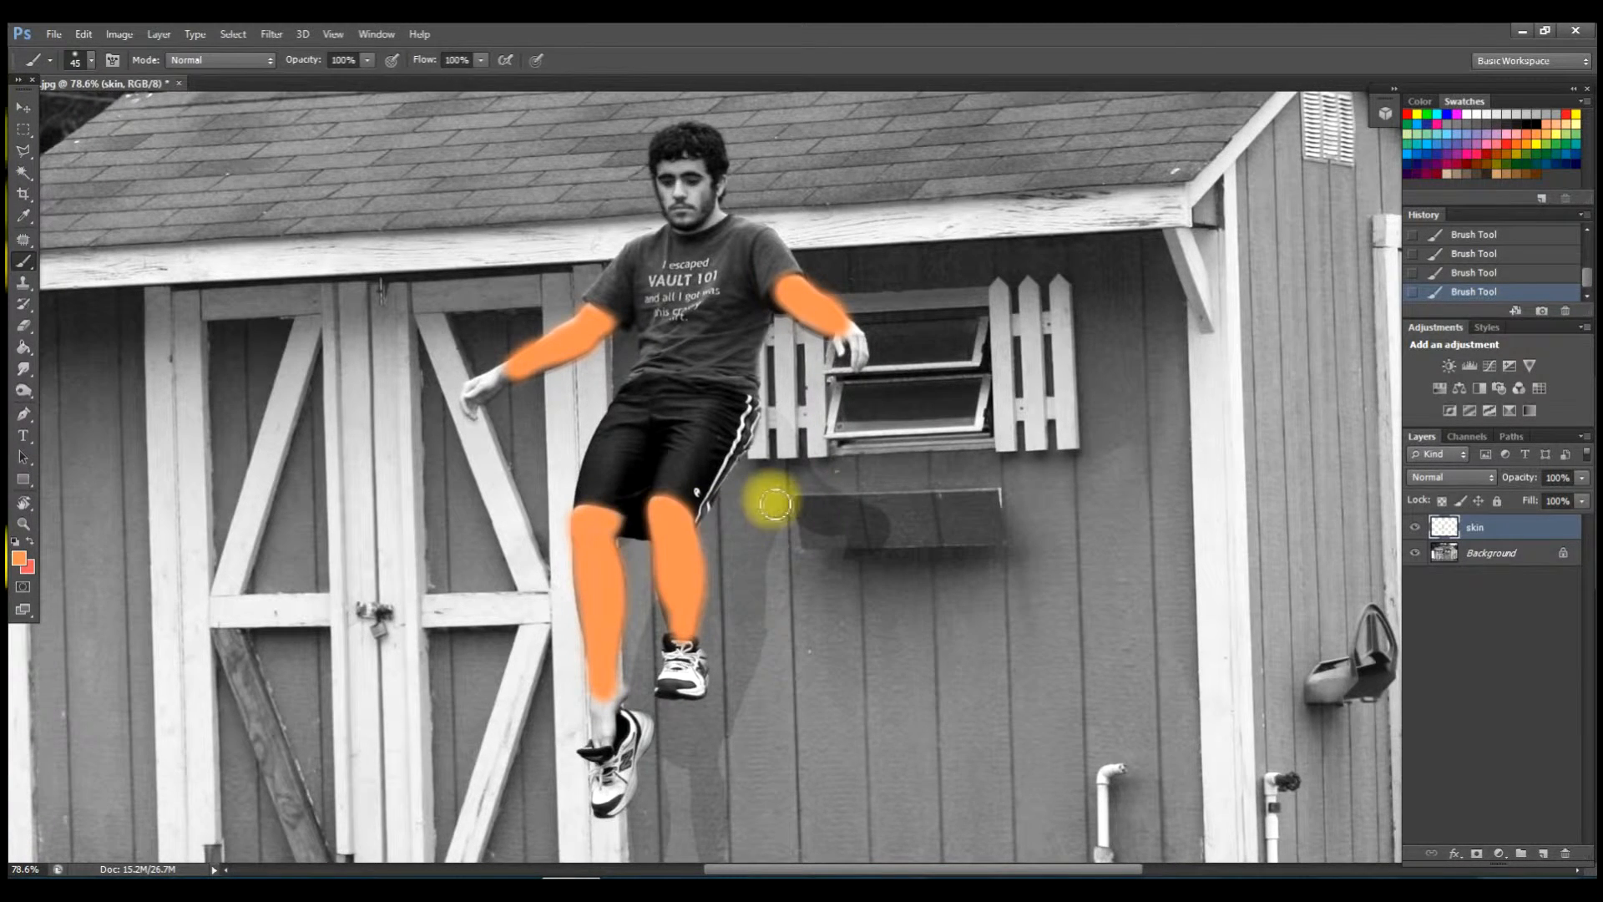
right_click(901, 515)
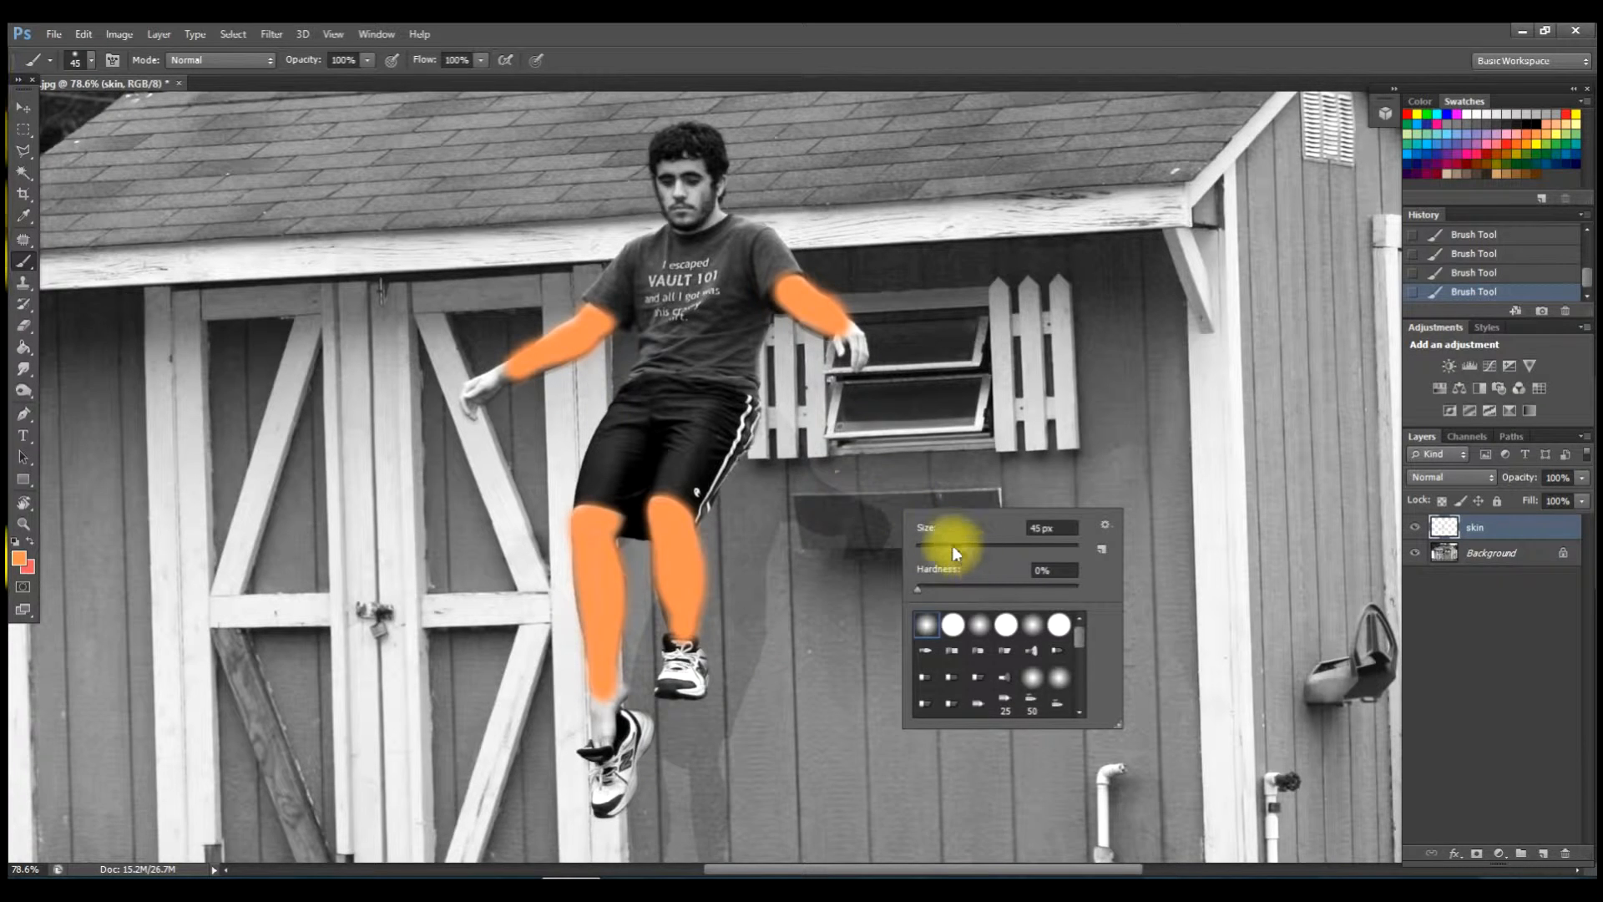
Shrink the brush to 19 px and paint orange over both hands and the shin to the ankle.
drag(949, 547, 934, 548)
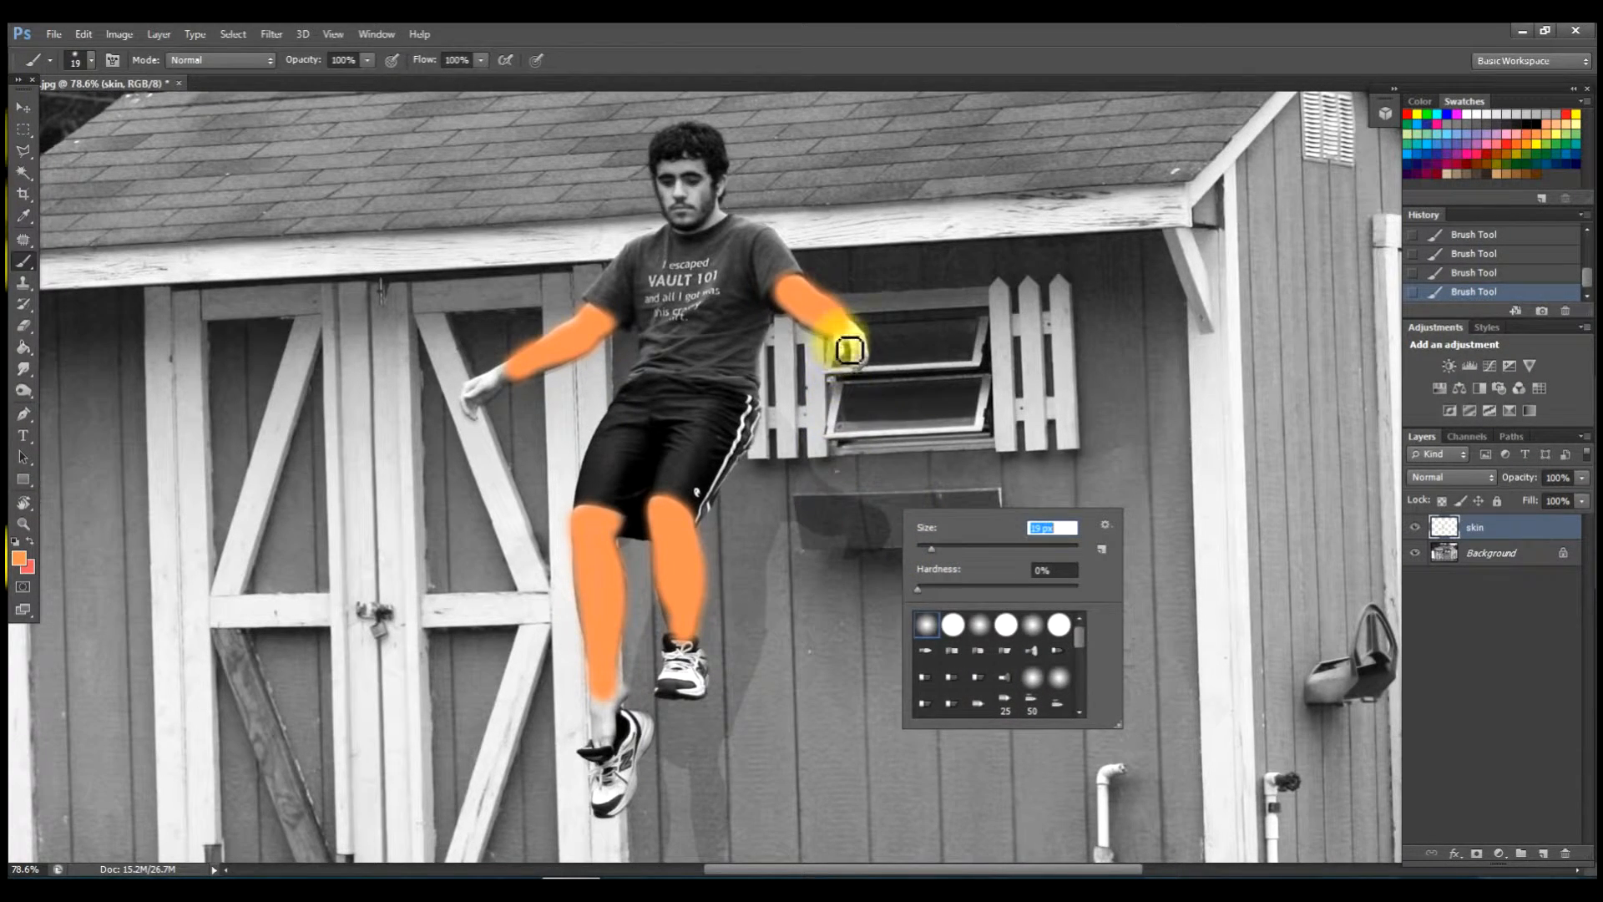
click(850, 350)
drag(861, 340, 870, 363)
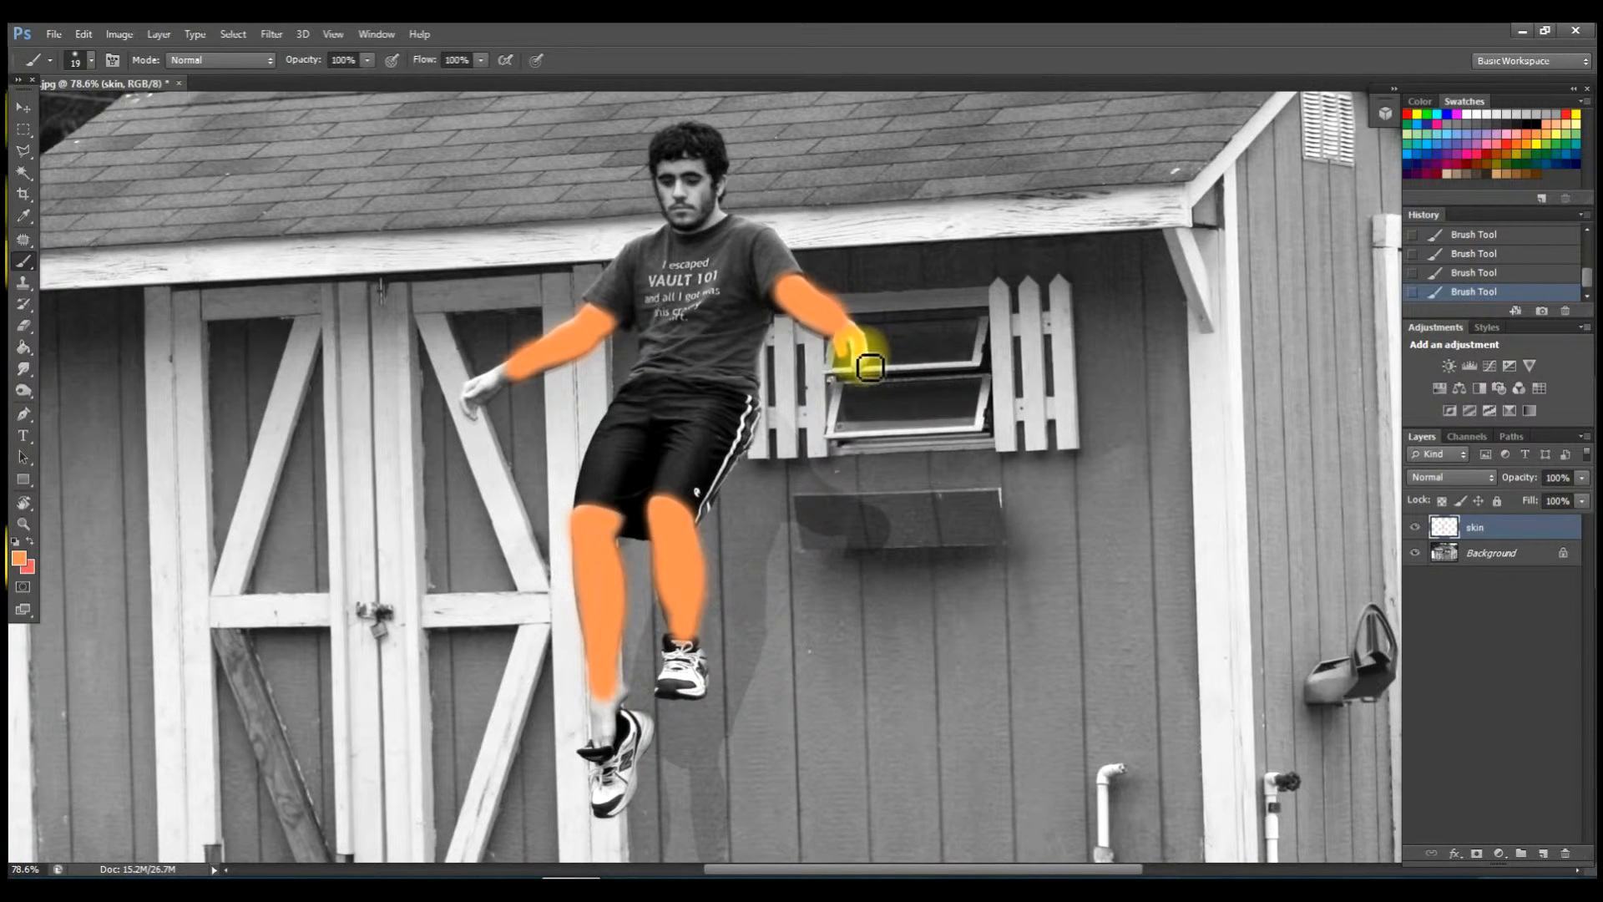
mouse_move(868, 376)
mouse_down()
mouse_move(861, 334)
mouse_move(866, 372)
mouse_up()
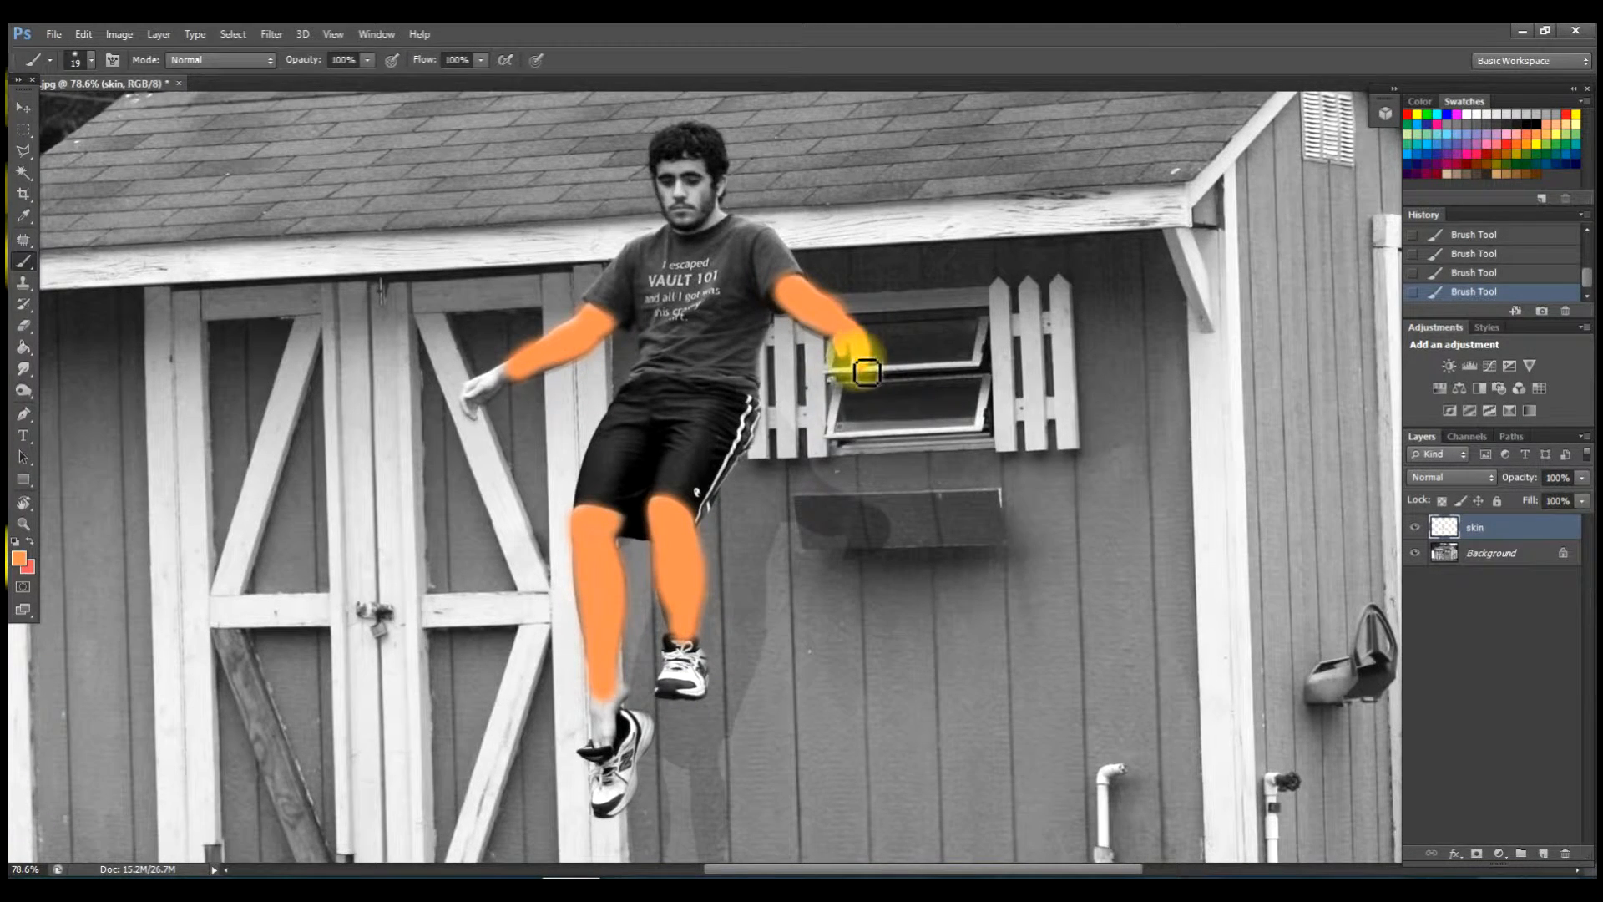
mouse_move(516, 380)
mouse_down()
mouse_move(480, 391)
mouse_move(516, 383)
mouse_move(501, 407)
mouse_up()
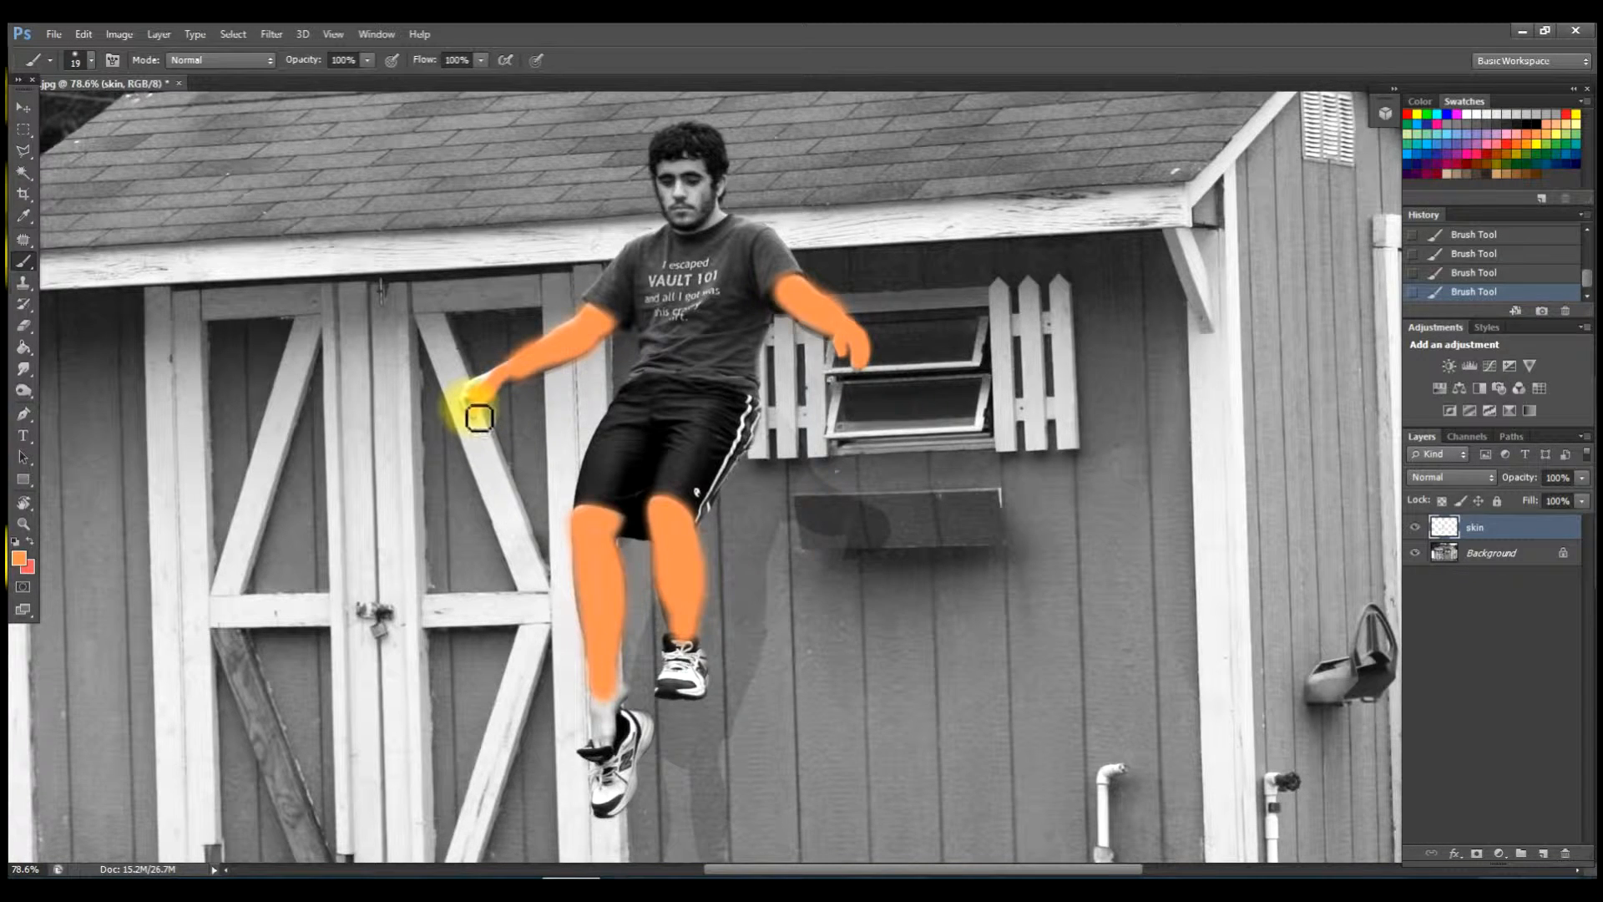
mouse_move(476, 408)
mouse_down()
mouse_move(478, 386)
mouse_move(499, 380)
mouse_move(477, 387)
mouse_move(489, 434)
mouse_up()
mouse_move(639, 558)
mouse_down()
mouse_move(676, 611)
mouse_move(656, 617)
mouse_move(632, 701)
mouse_up()
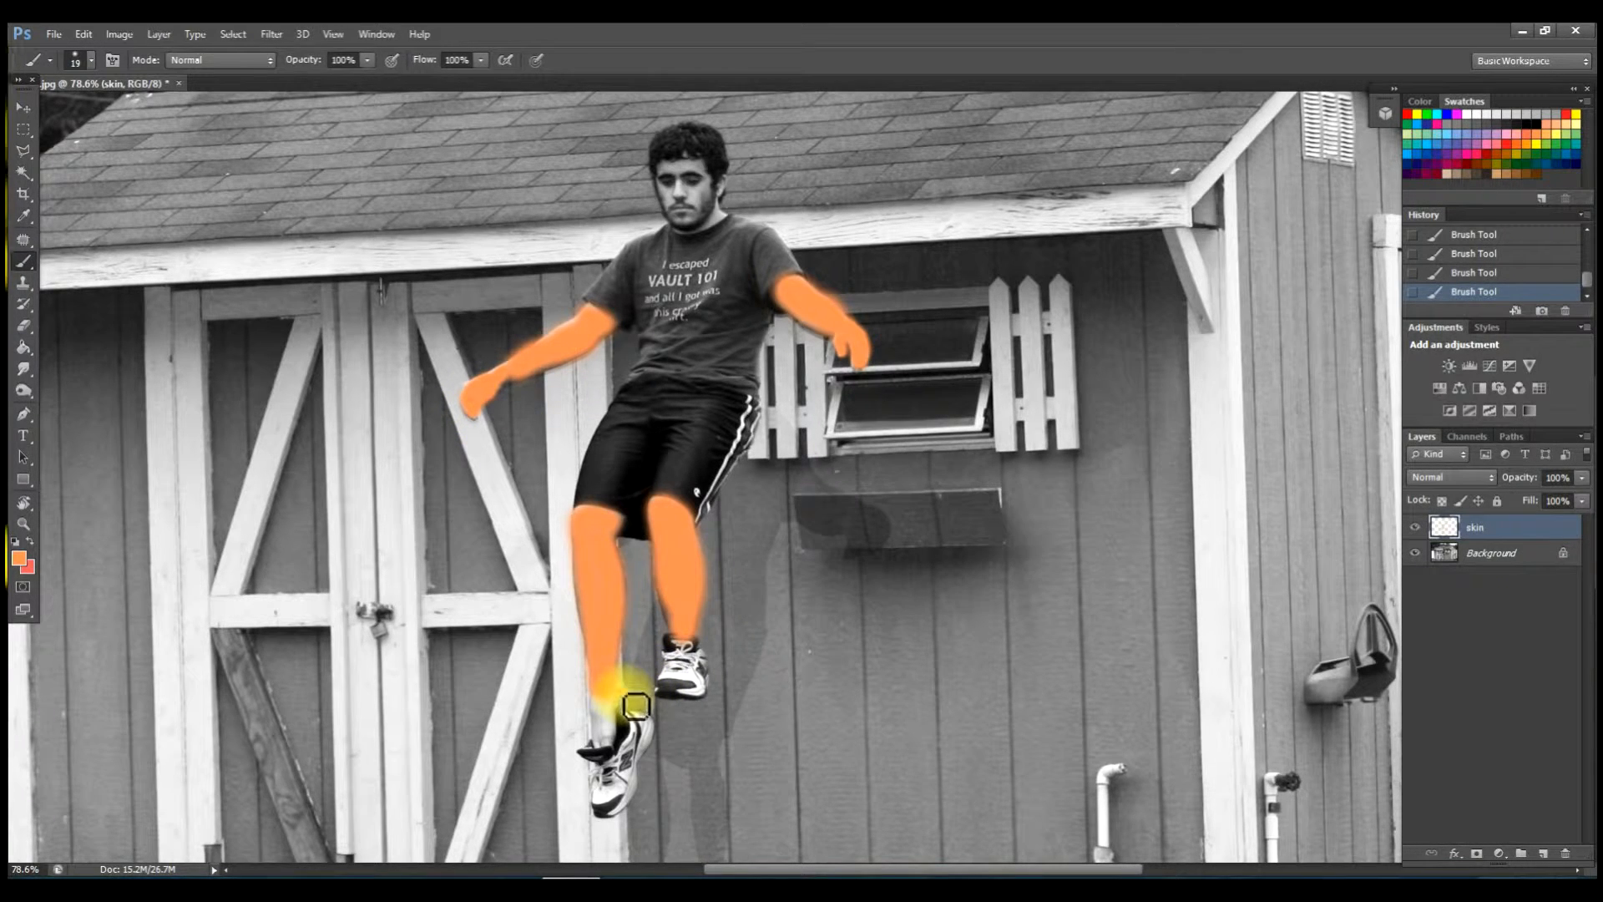
mouse_move(633, 700)
mouse_down()
mouse_move(605, 745)
mouse_move(616, 698)
mouse_move(615, 737)
mouse_up()
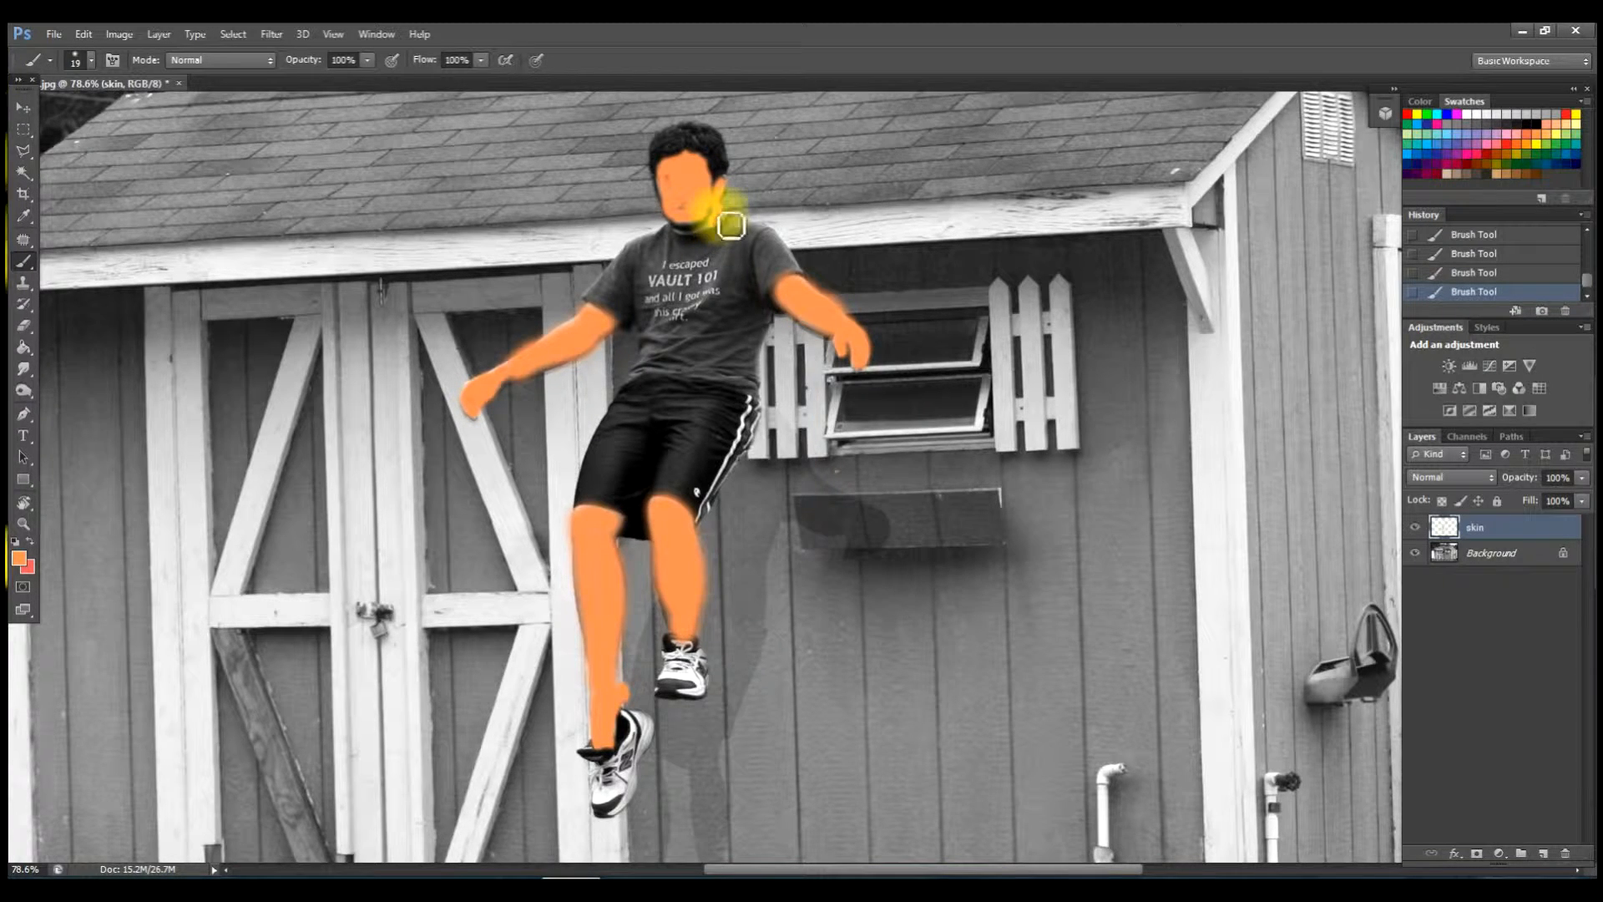
Set the brush to 13 px and paint orange along the neck below the chin.
right_click(740, 271)
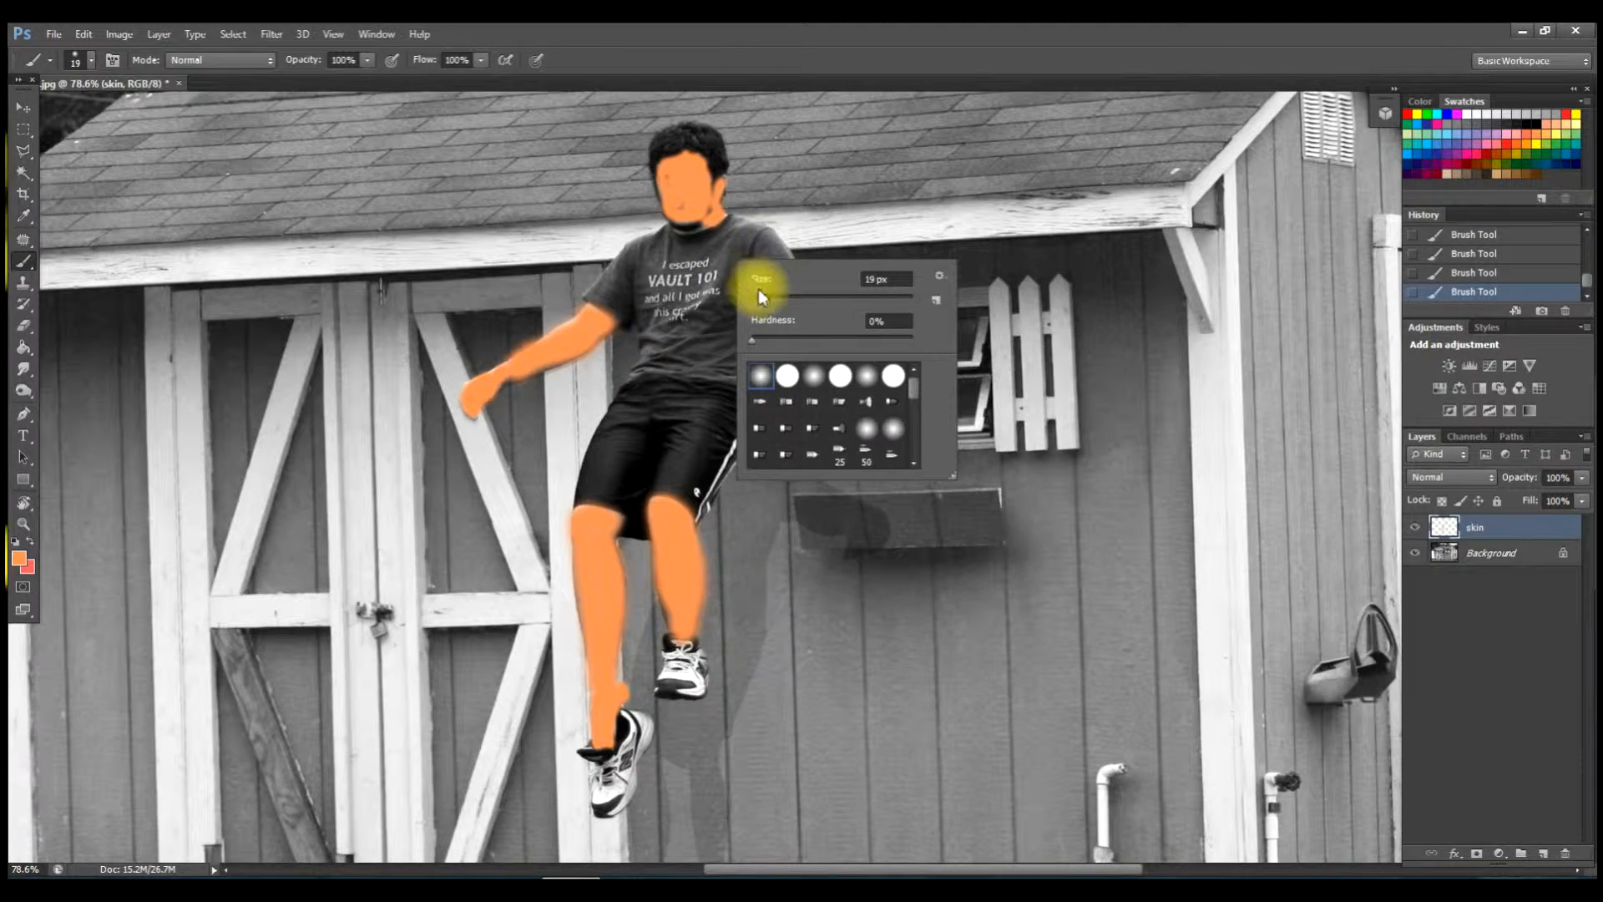
click(765, 297)
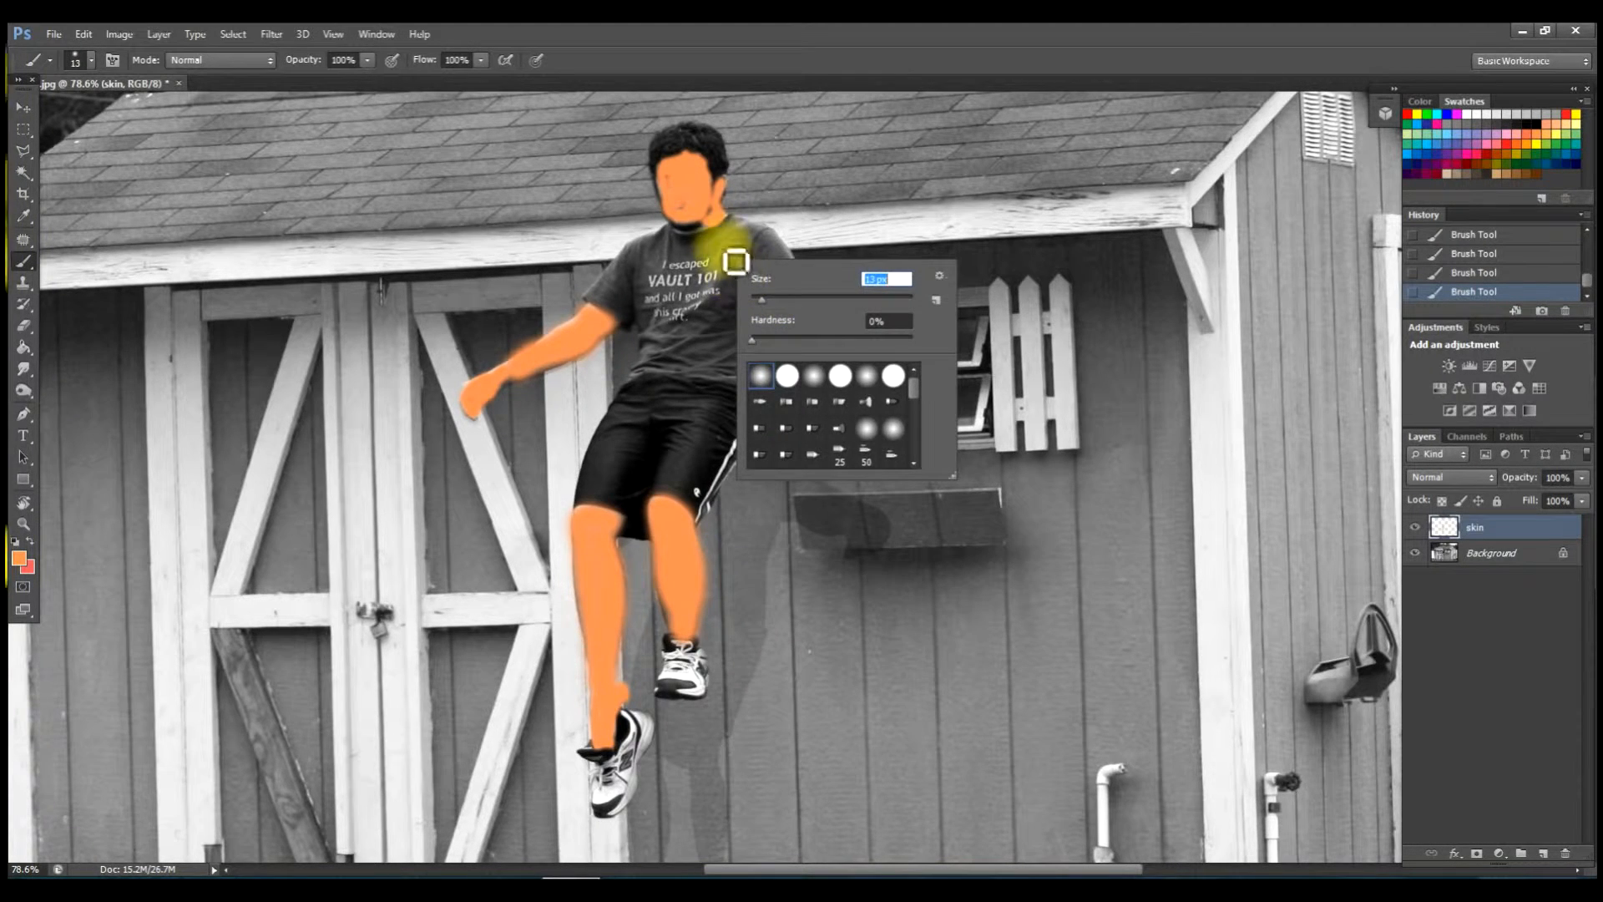
key(Return)
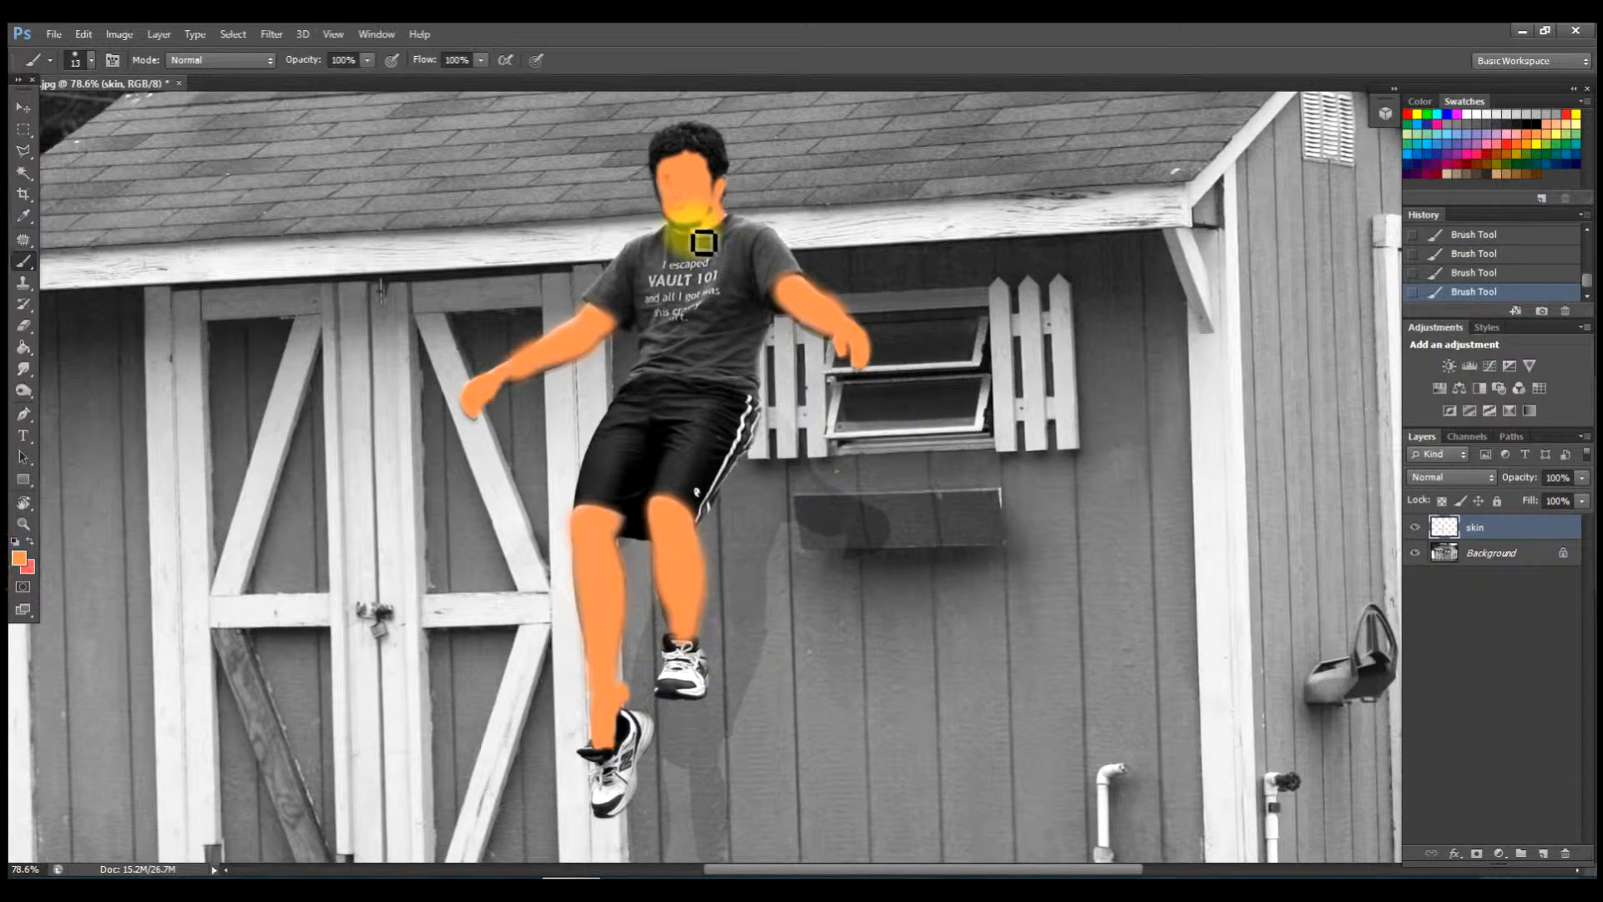
mouse_move(699, 245)
mouse_down()
mouse_move(740, 226)
mouse_move(691, 240)
mouse_move(705, 250)
mouse_up()
alt+scroll(776, 312, down, 7)
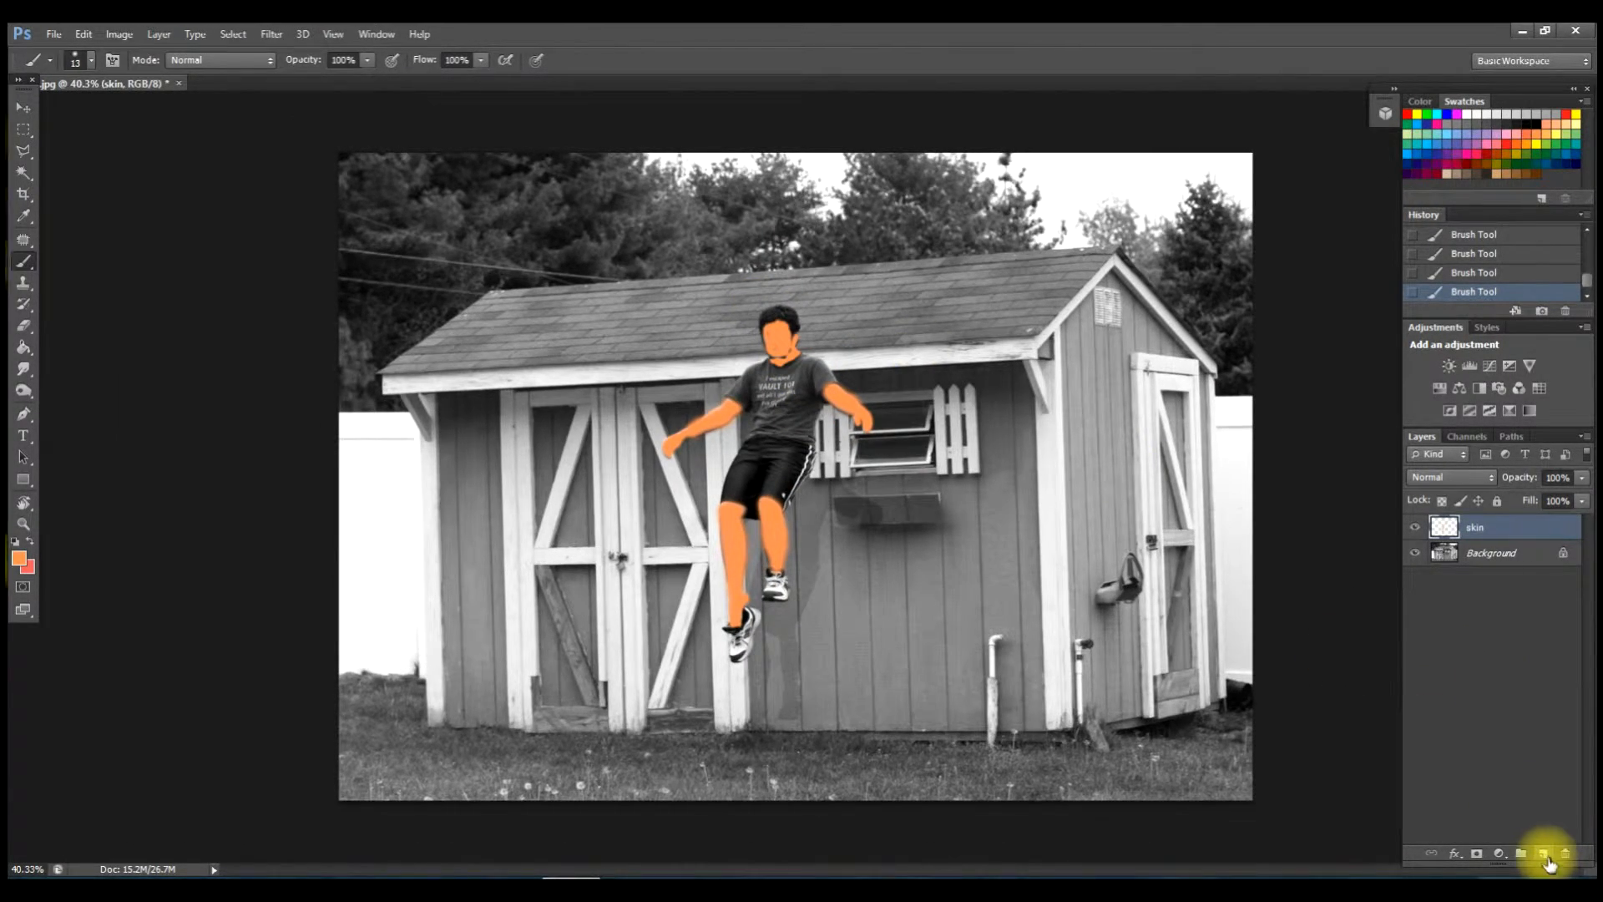
Add a new layer named 'shack'.
click(1544, 855)
double_click(1482, 528)
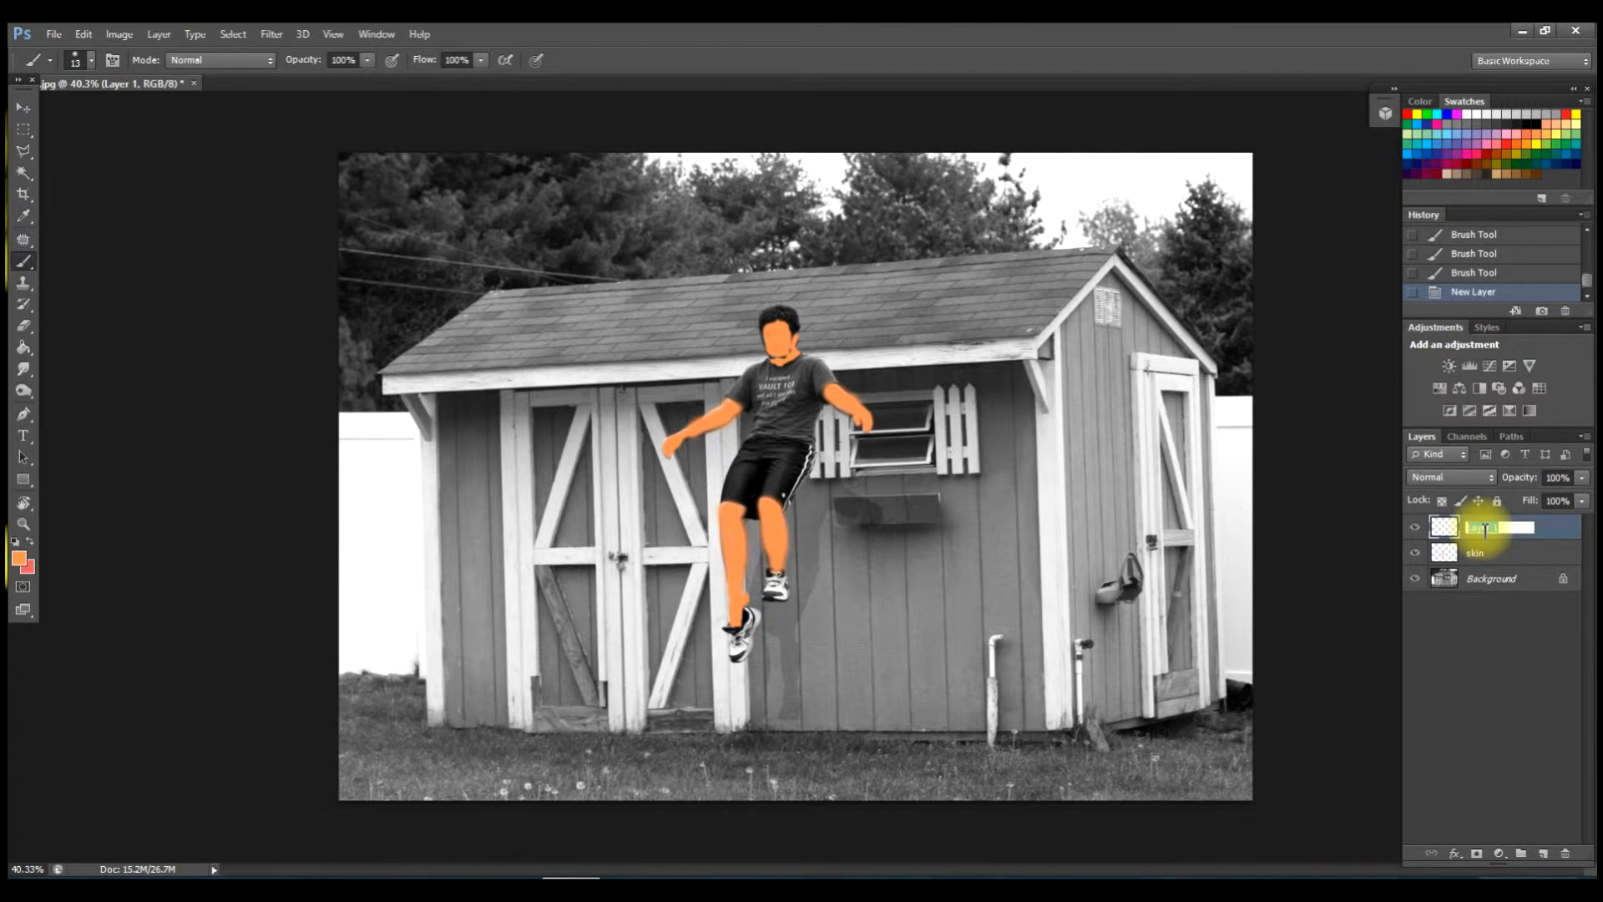
text(sh)
text(ad)
text(k)
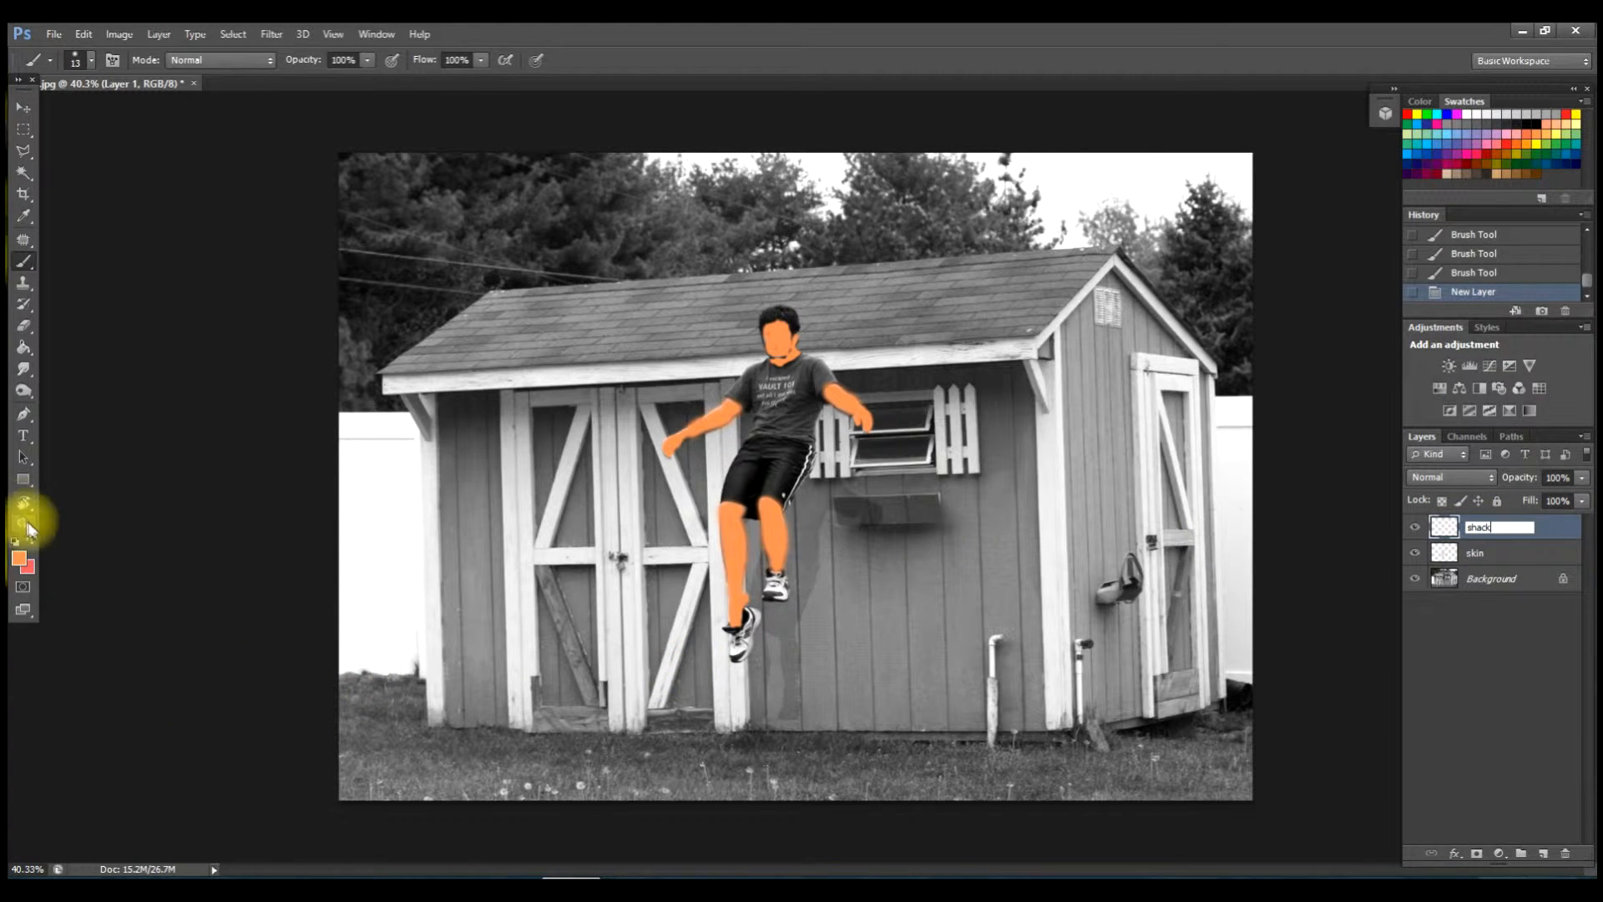
key(Return)
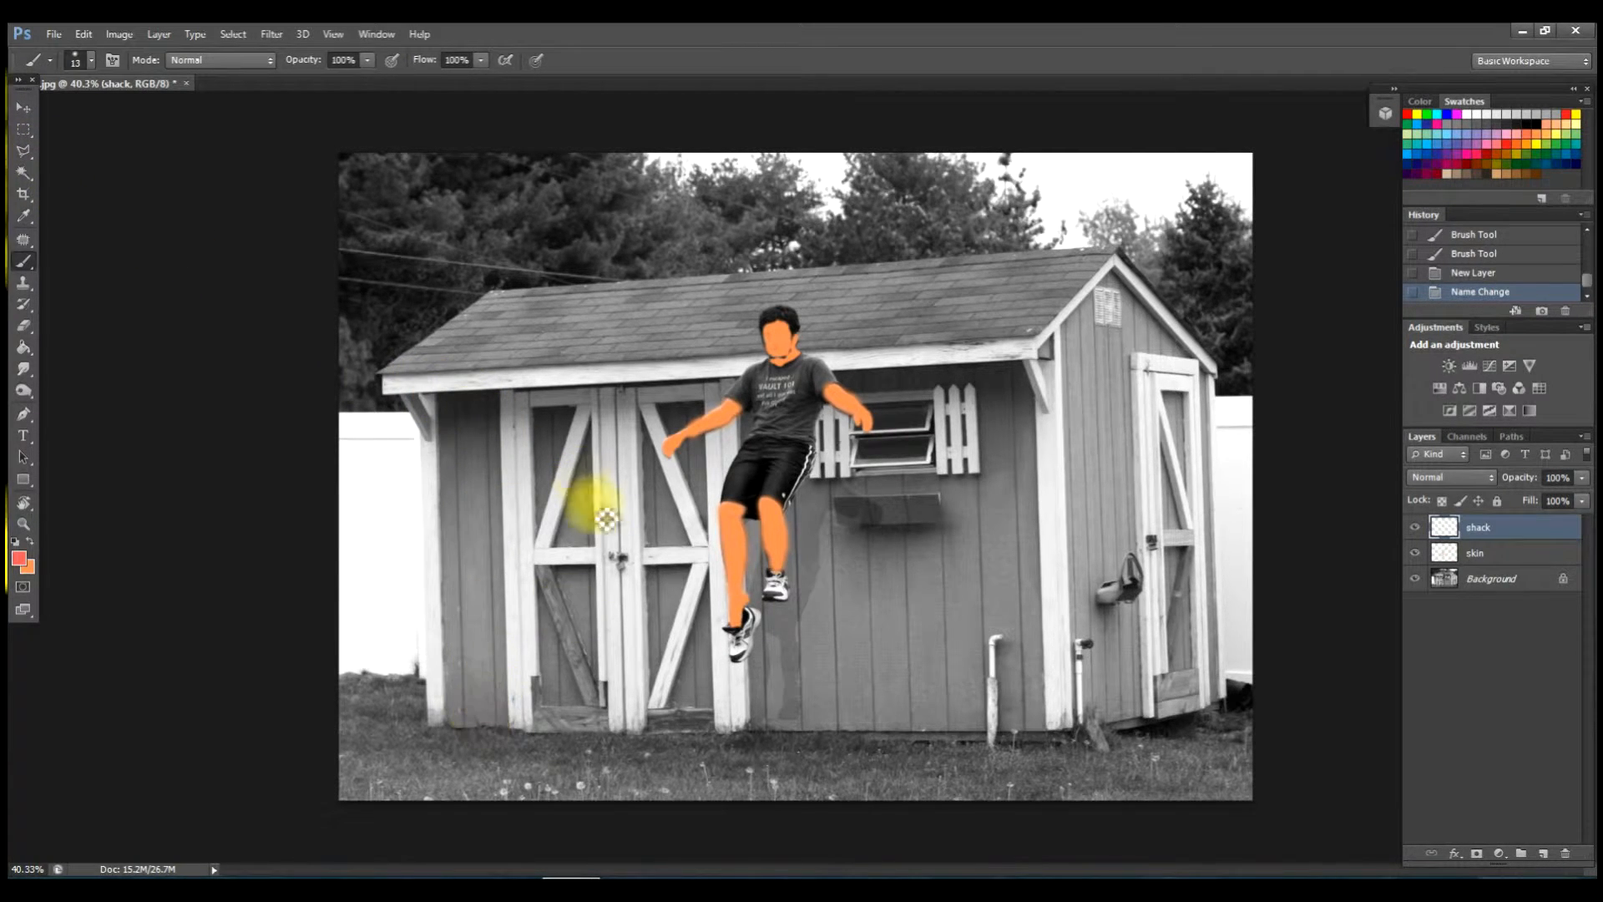
Outline the left wall panel with Polygonal Lasso and fill it red-orange with Paint Bucket.
click(23, 153)
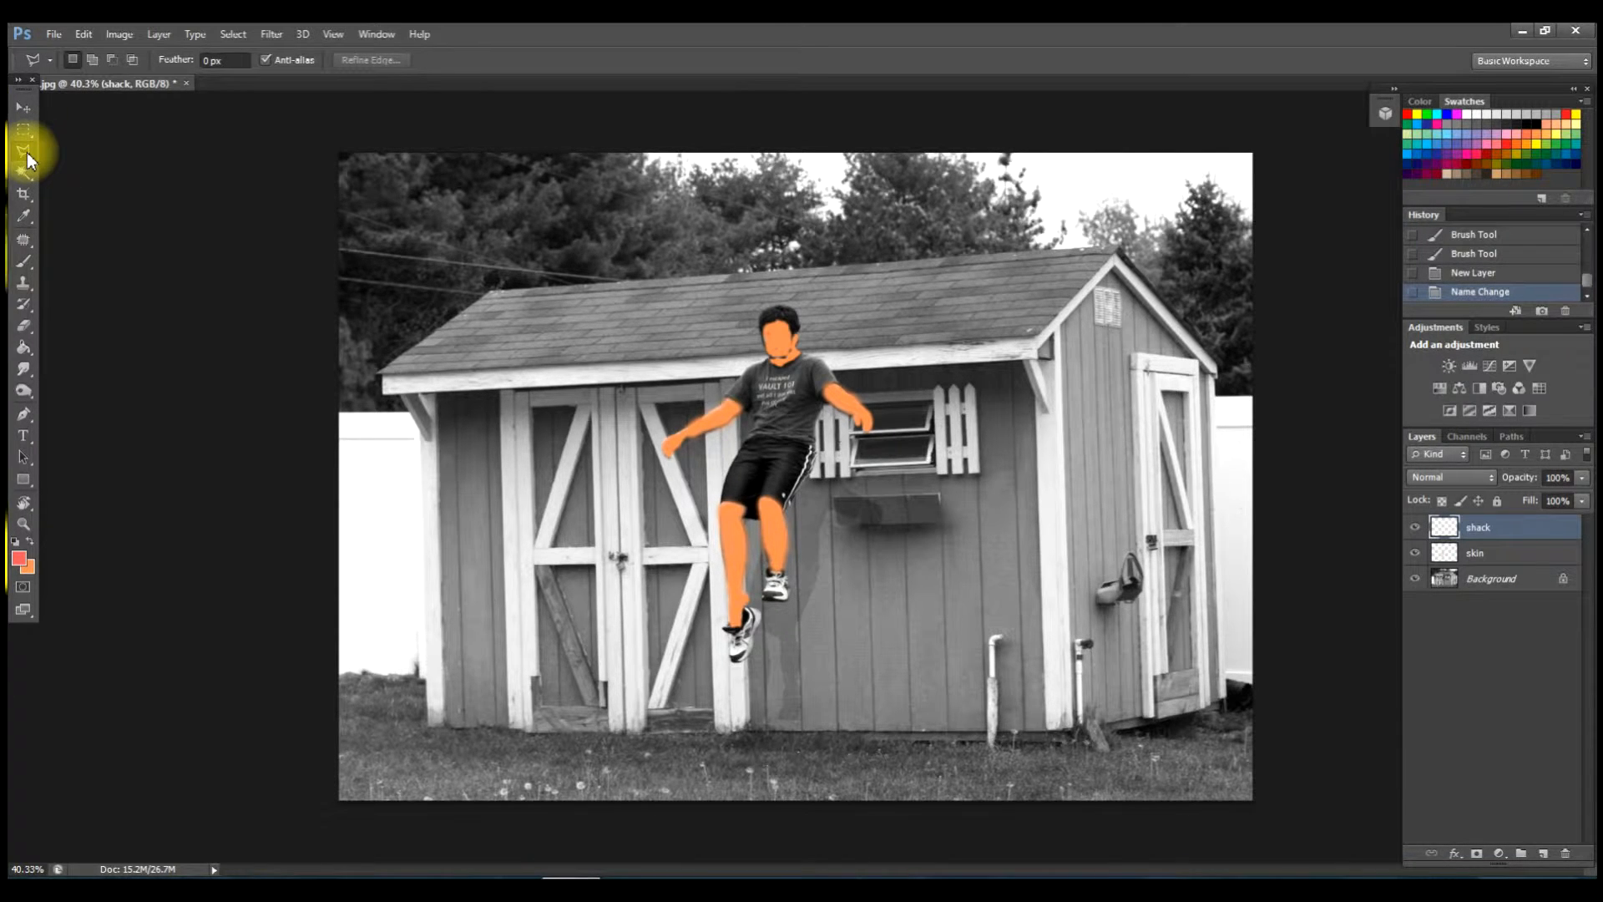
click(27, 153)
click(86, 164)
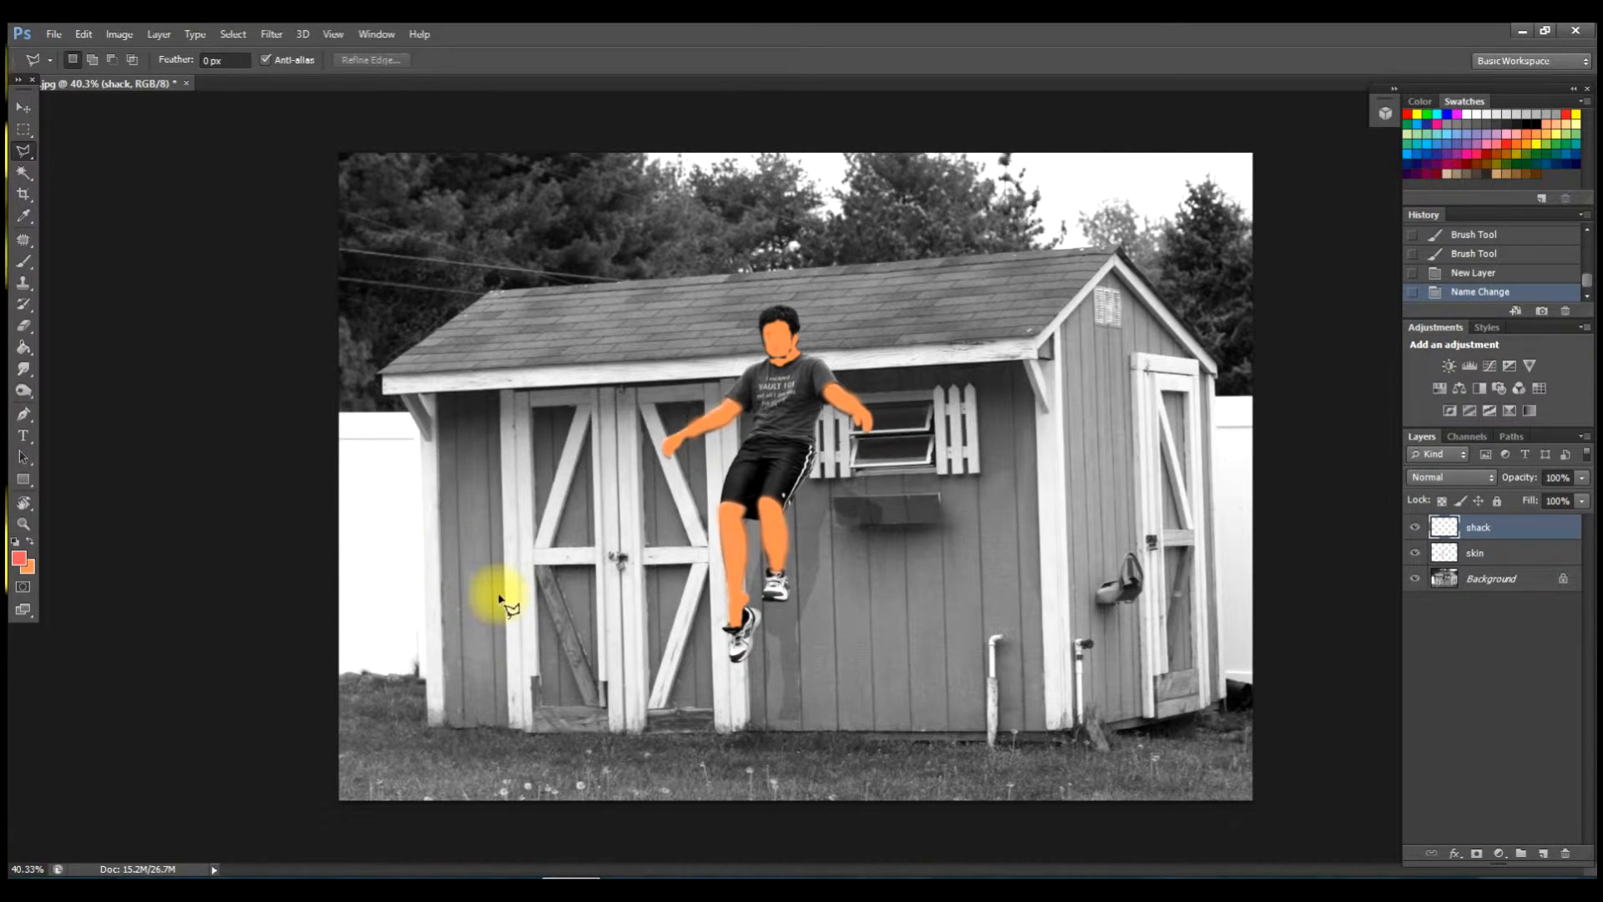
click(437, 397)
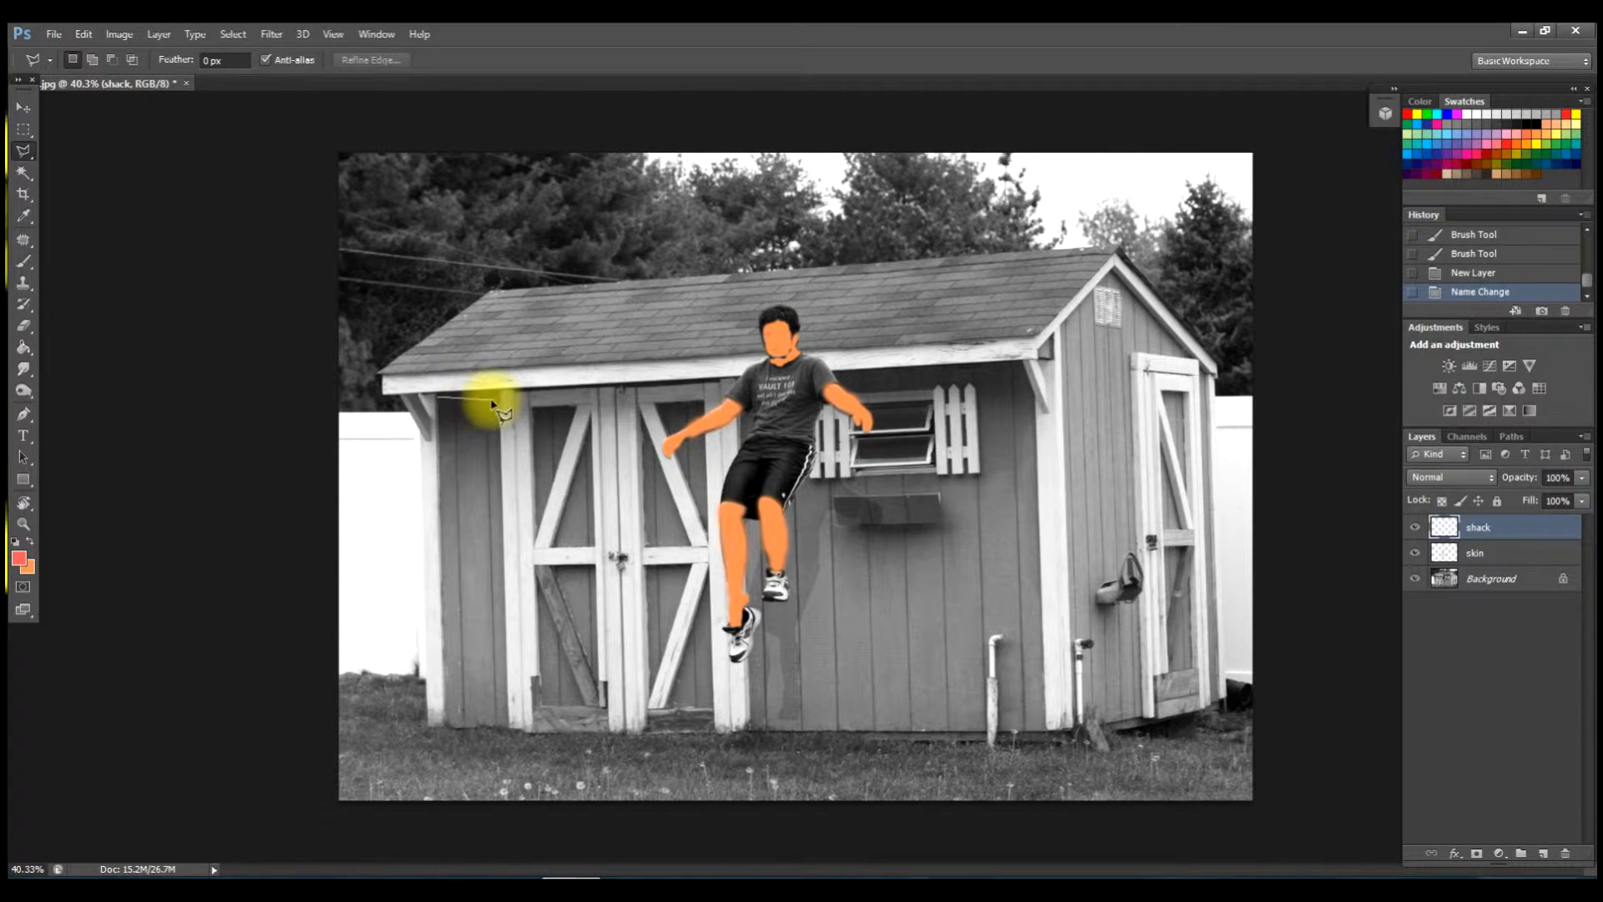
click(498, 391)
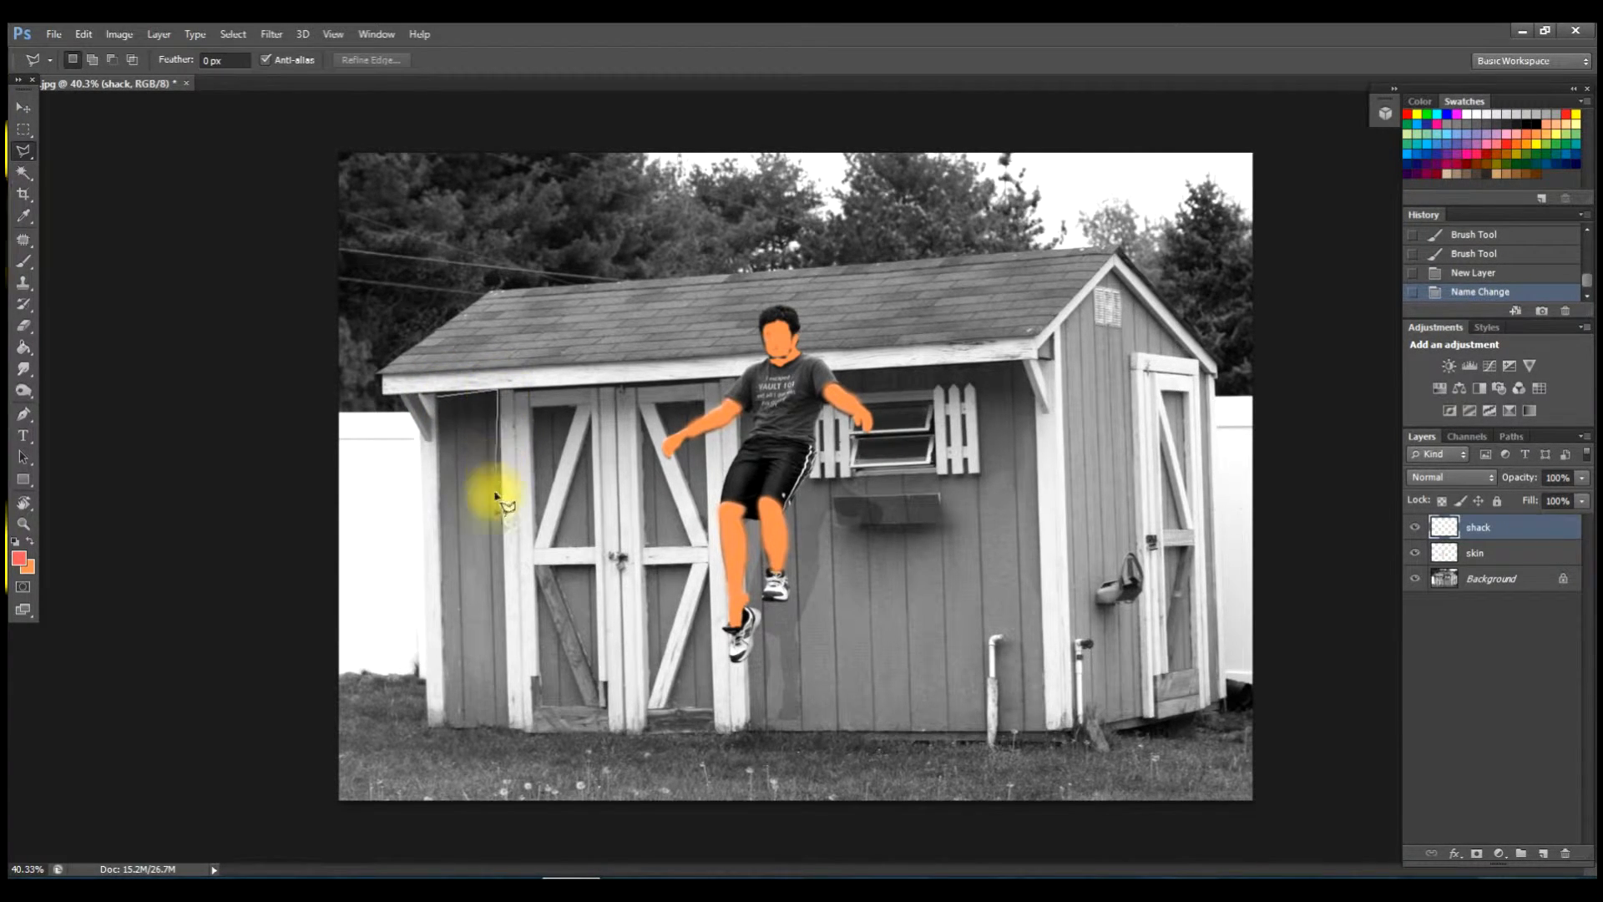
click(510, 723)
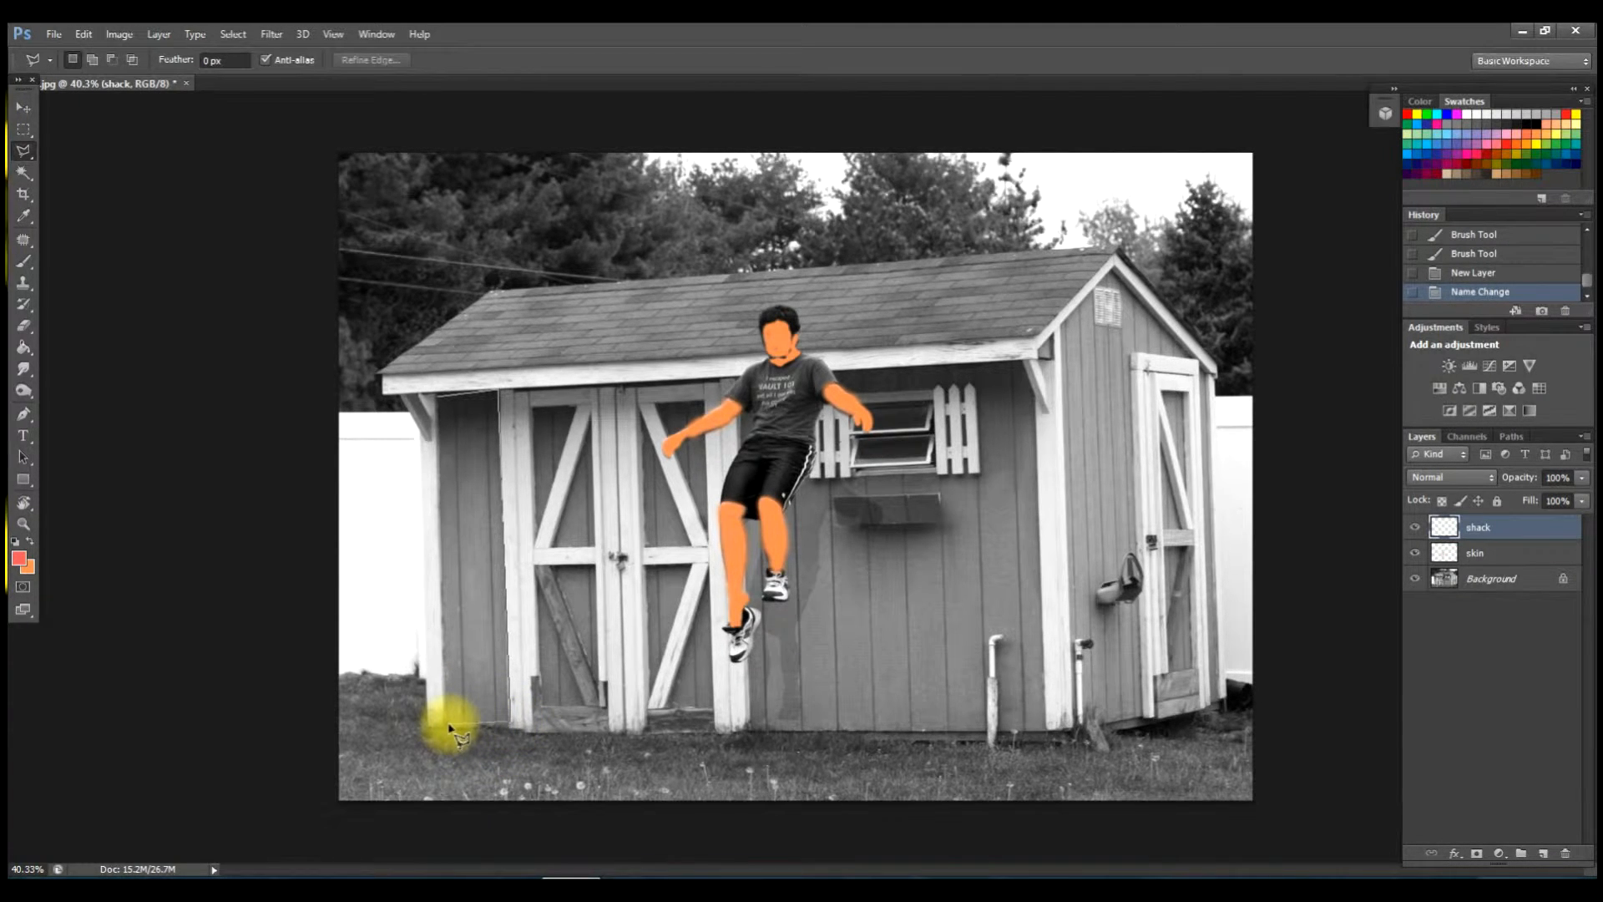
click(448, 726)
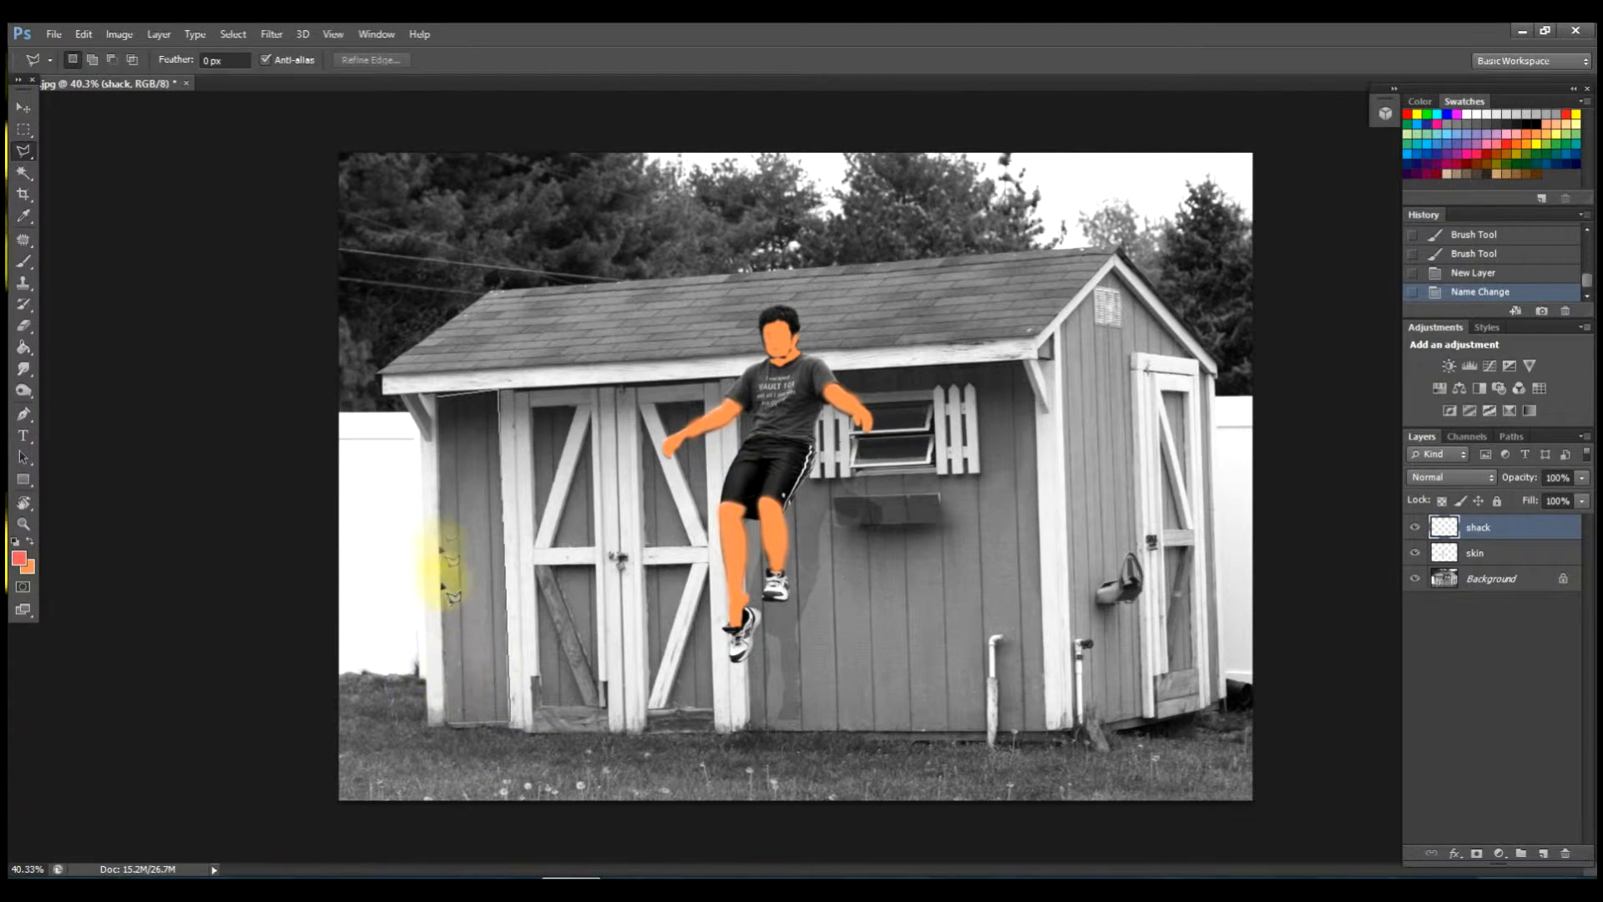
click(440, 399)
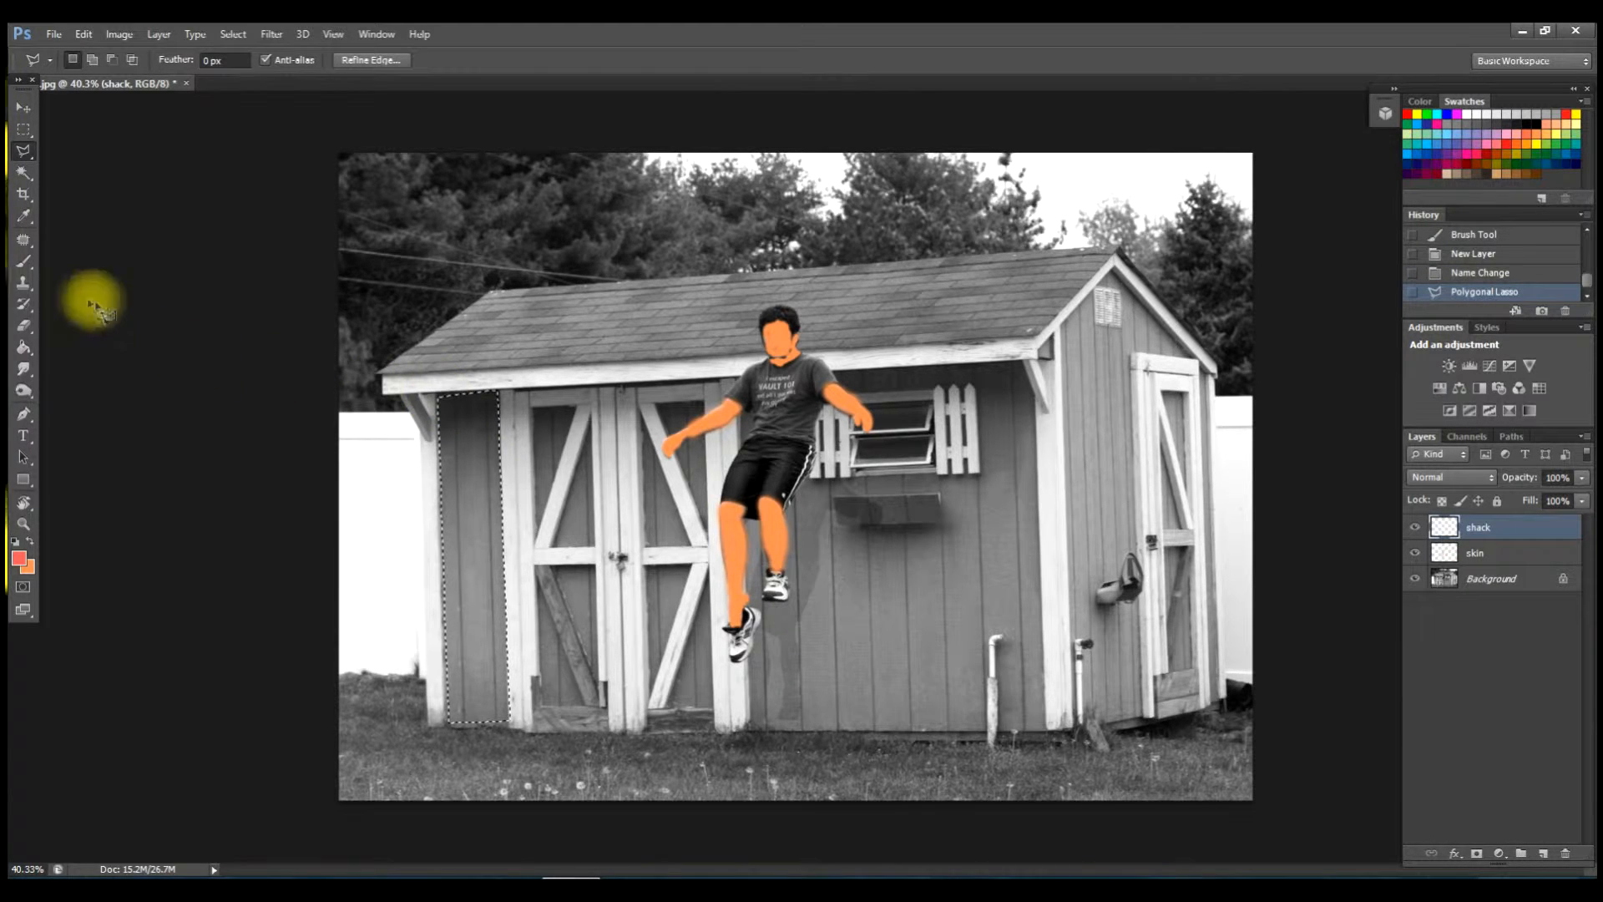
click(23, 348)
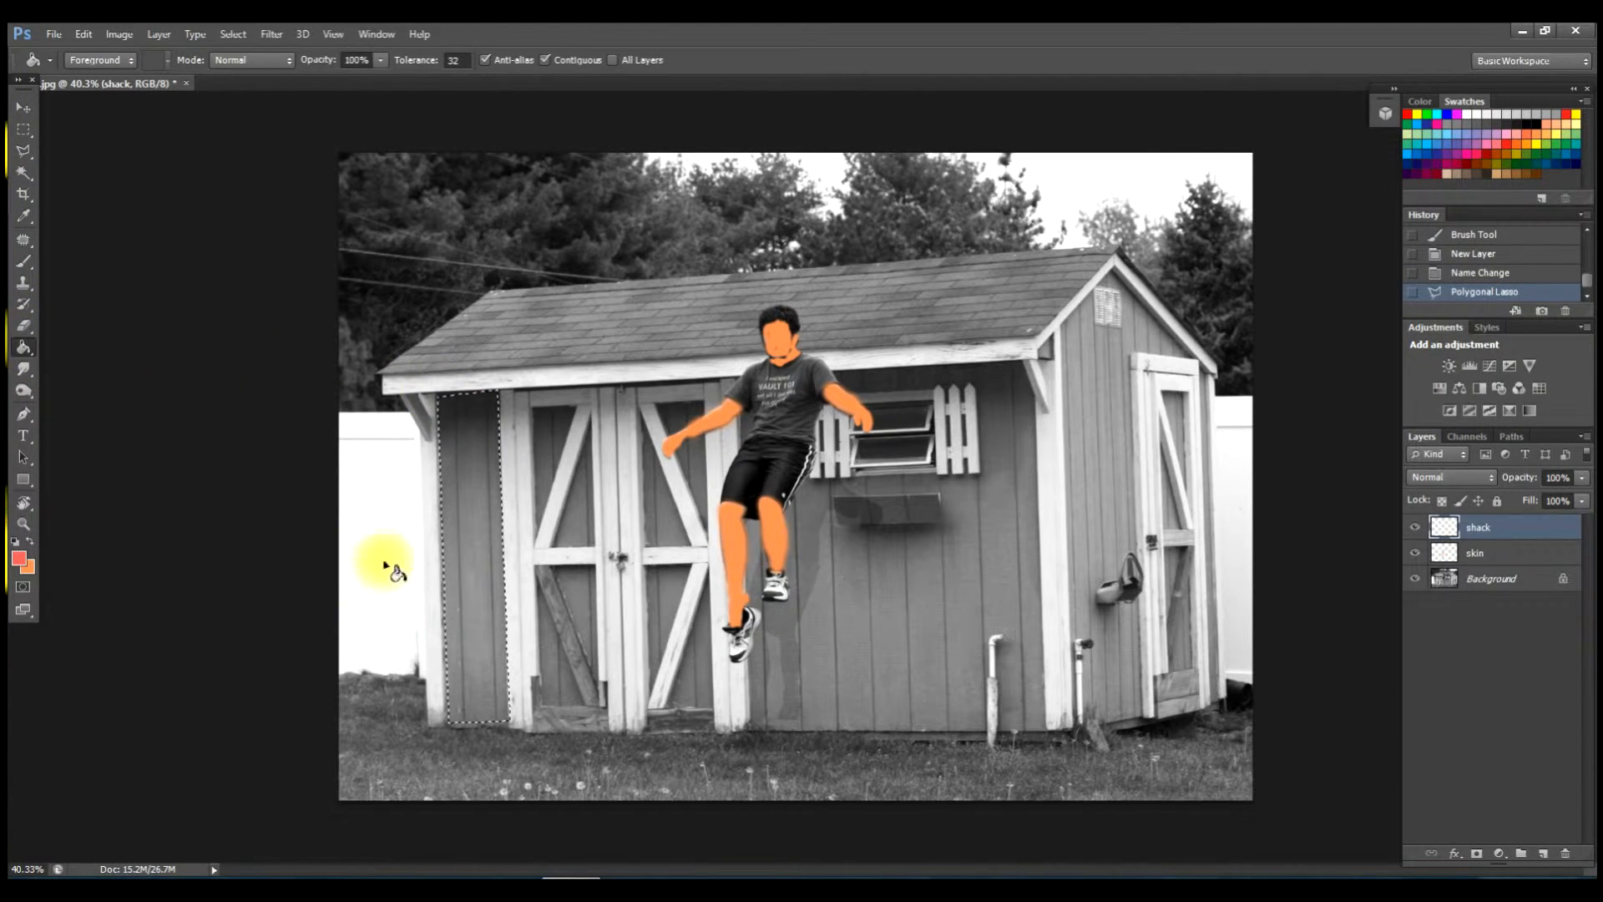
click(483, 529)
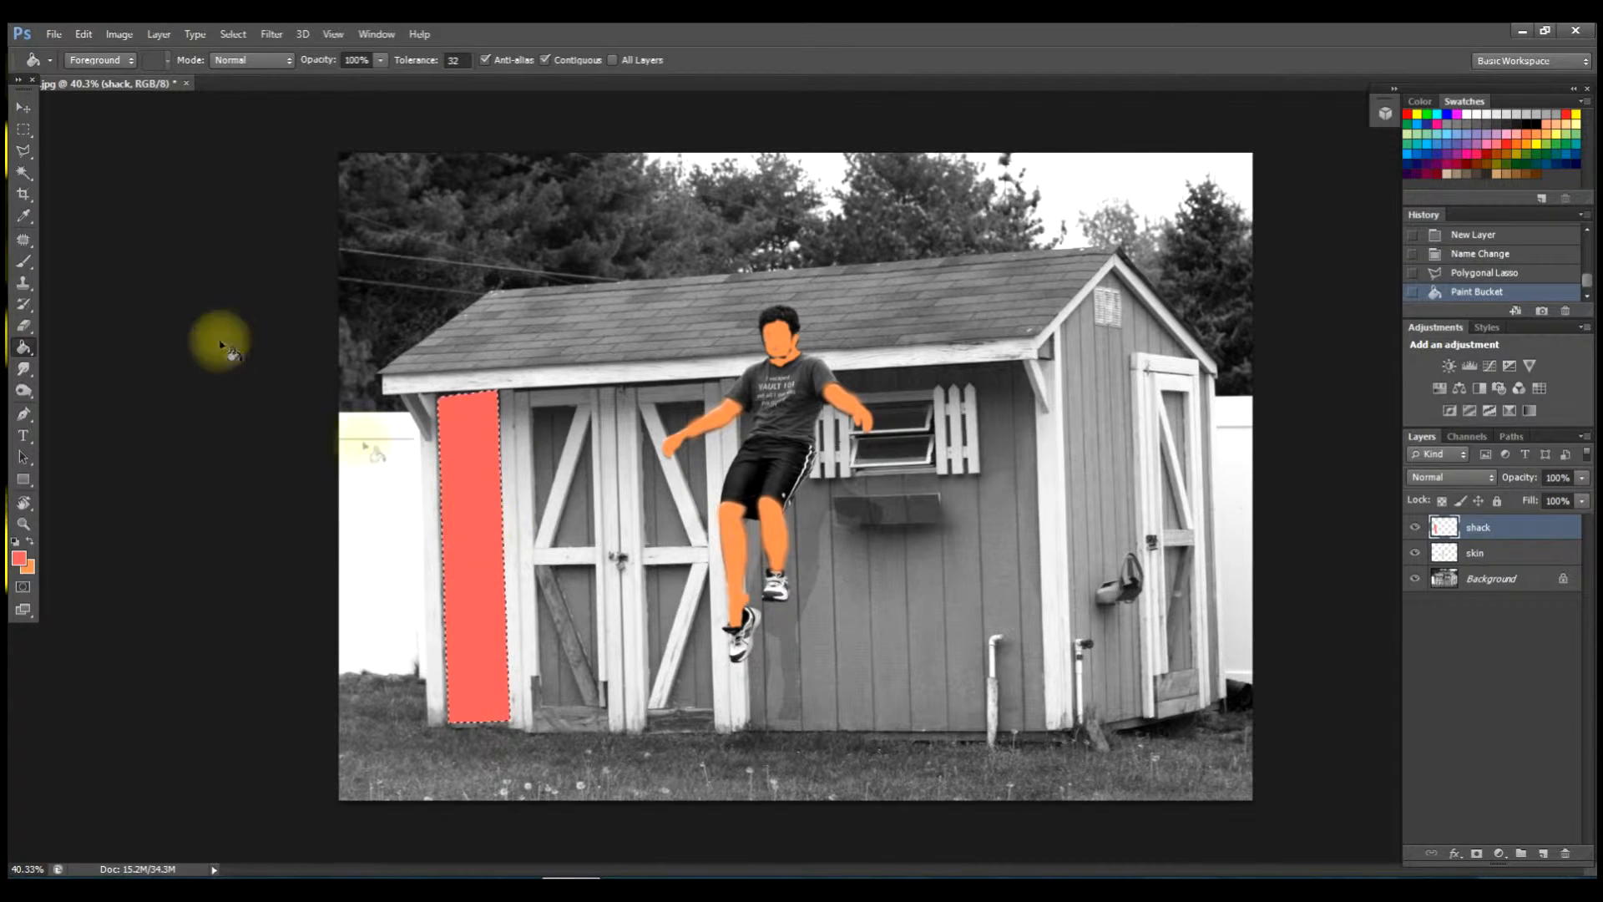
Outline the front wall right of the doors with Polygonal Lasso and fill it red-orange.
click(23, 155)
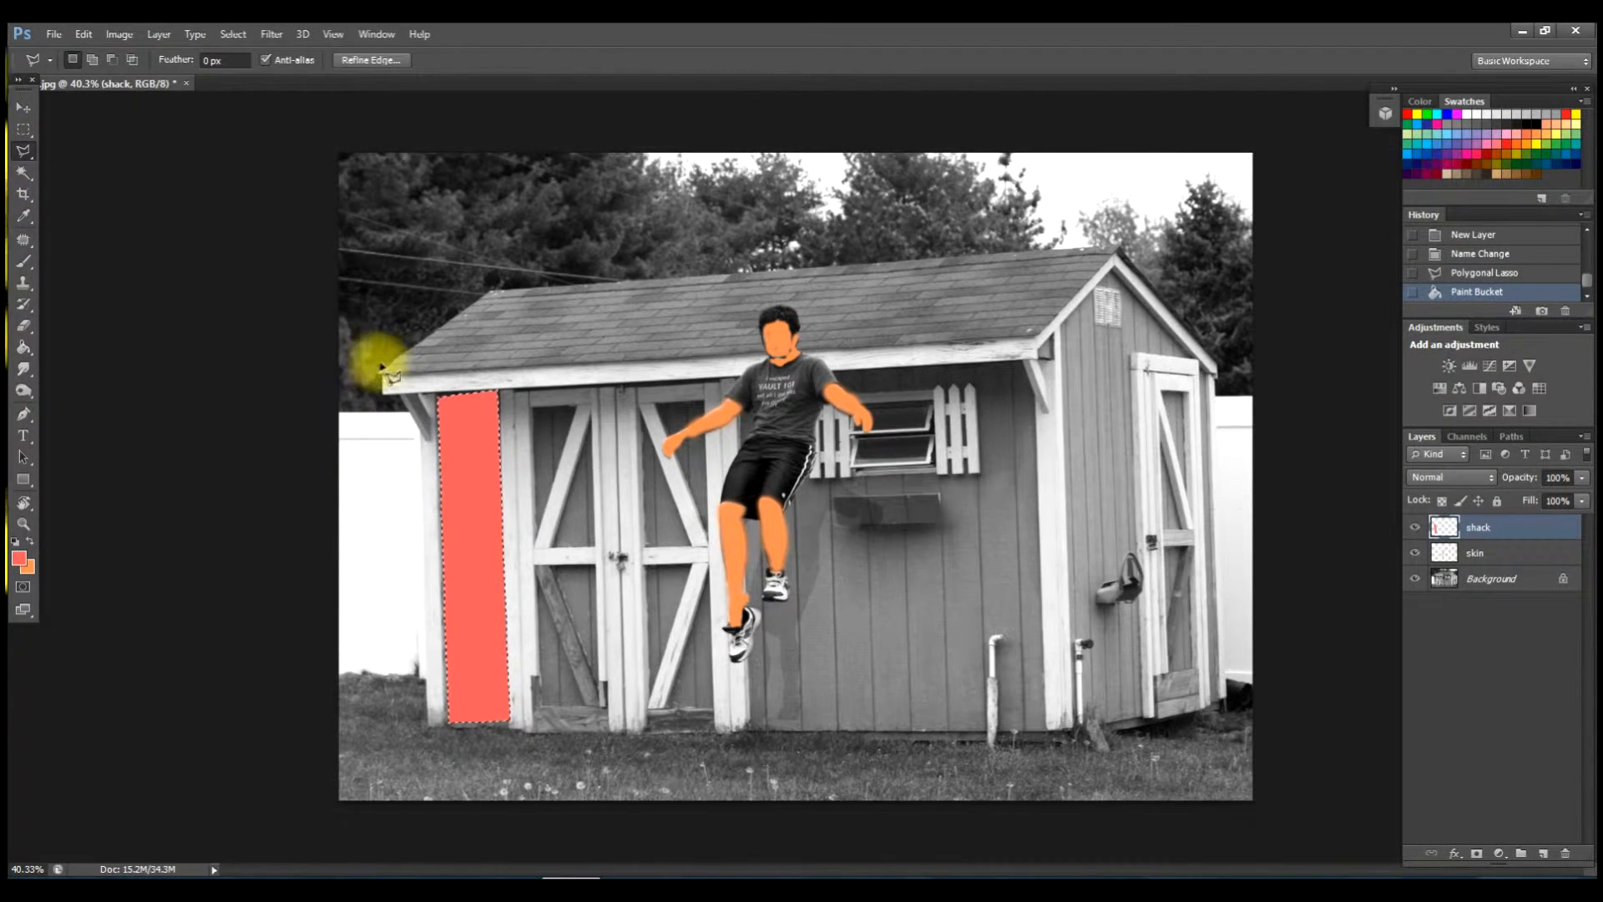
click(836, 374)
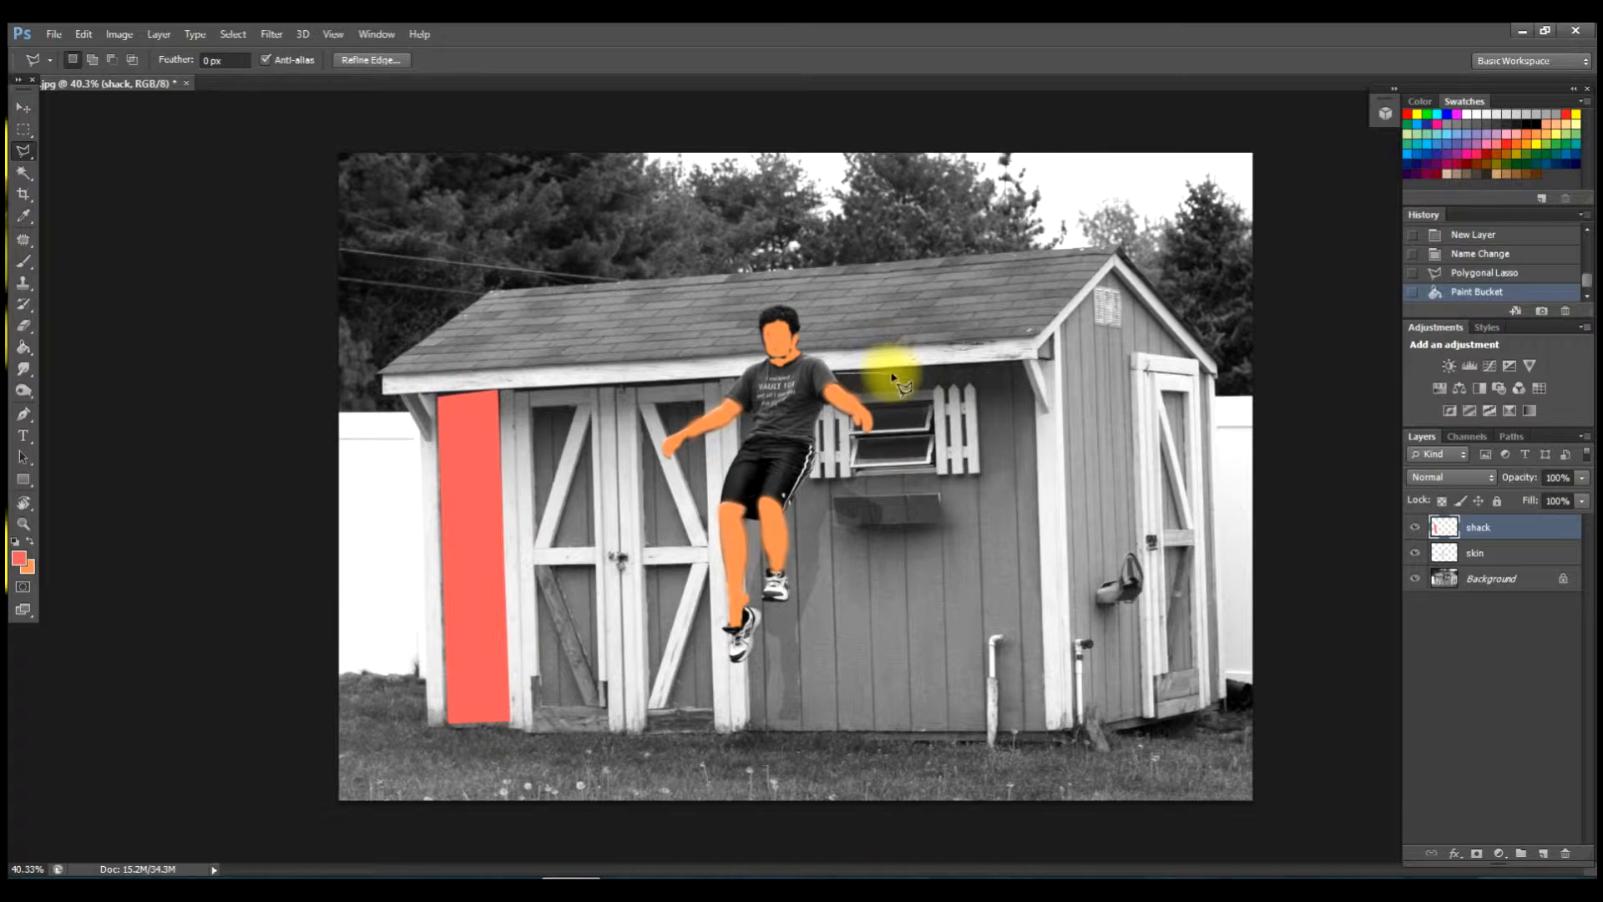
click(1025, 365)
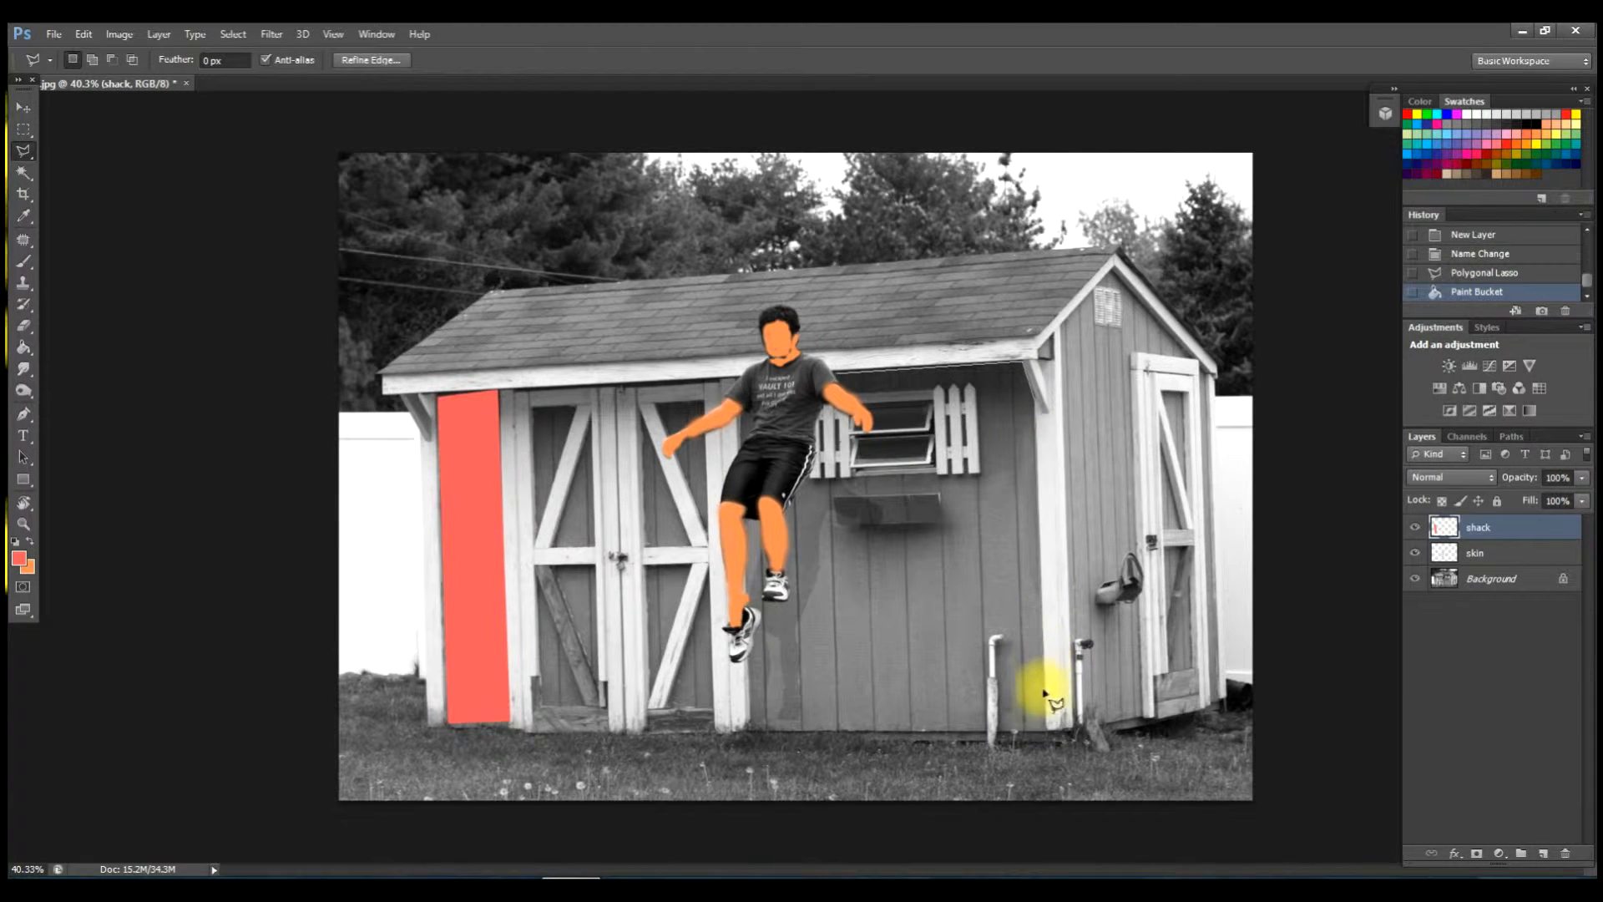
click(1012, 729)
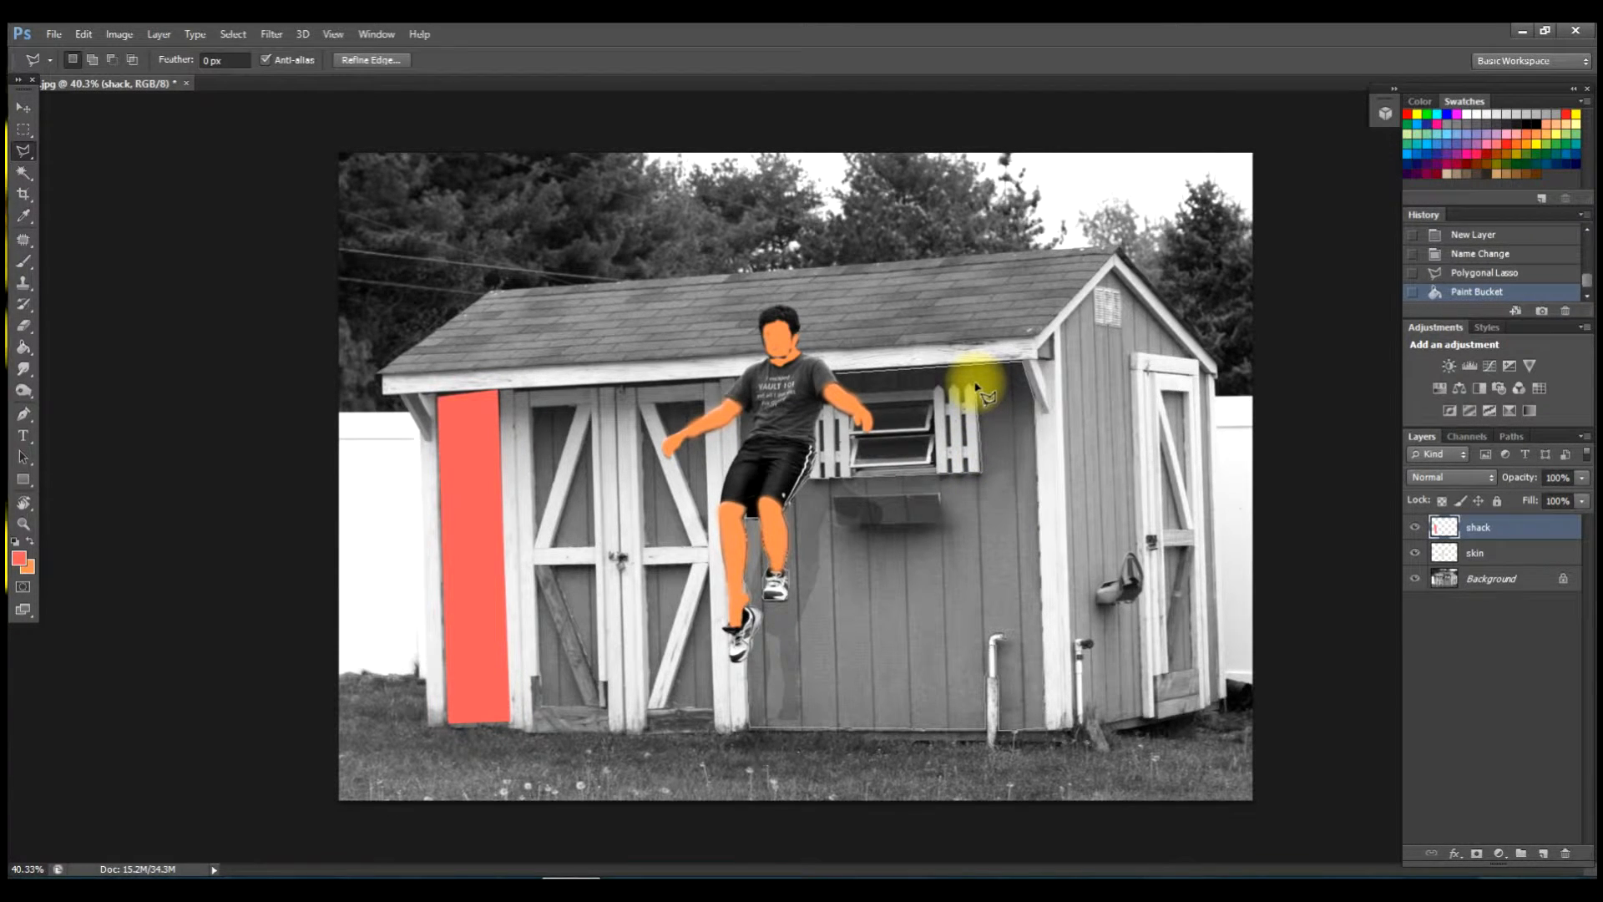
click(837, 380)
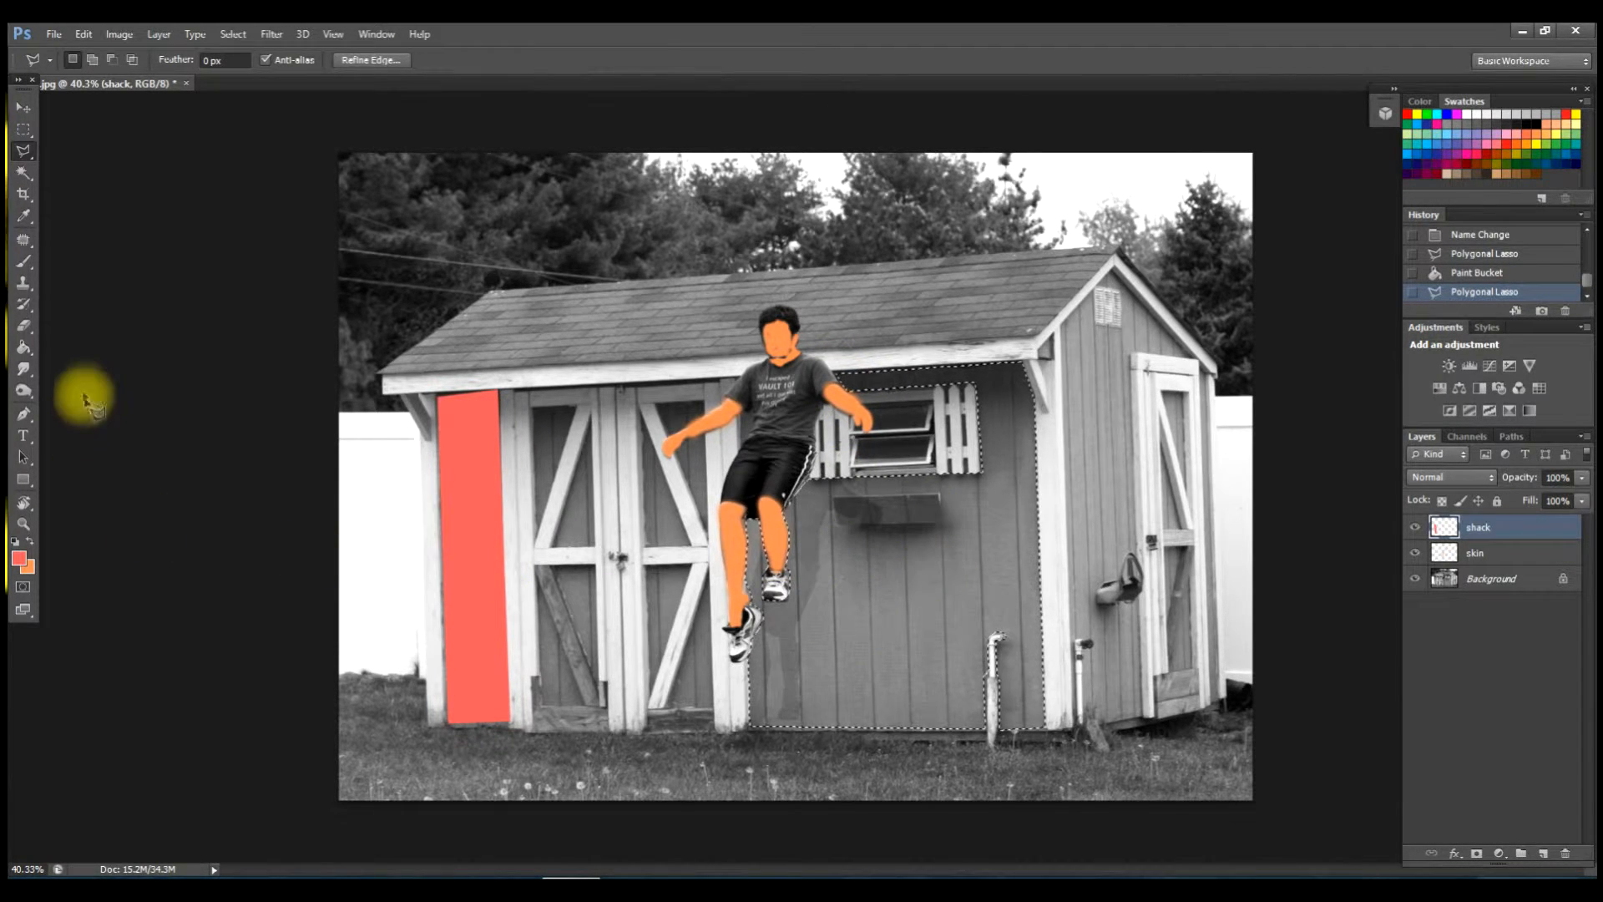
click(23, 346)
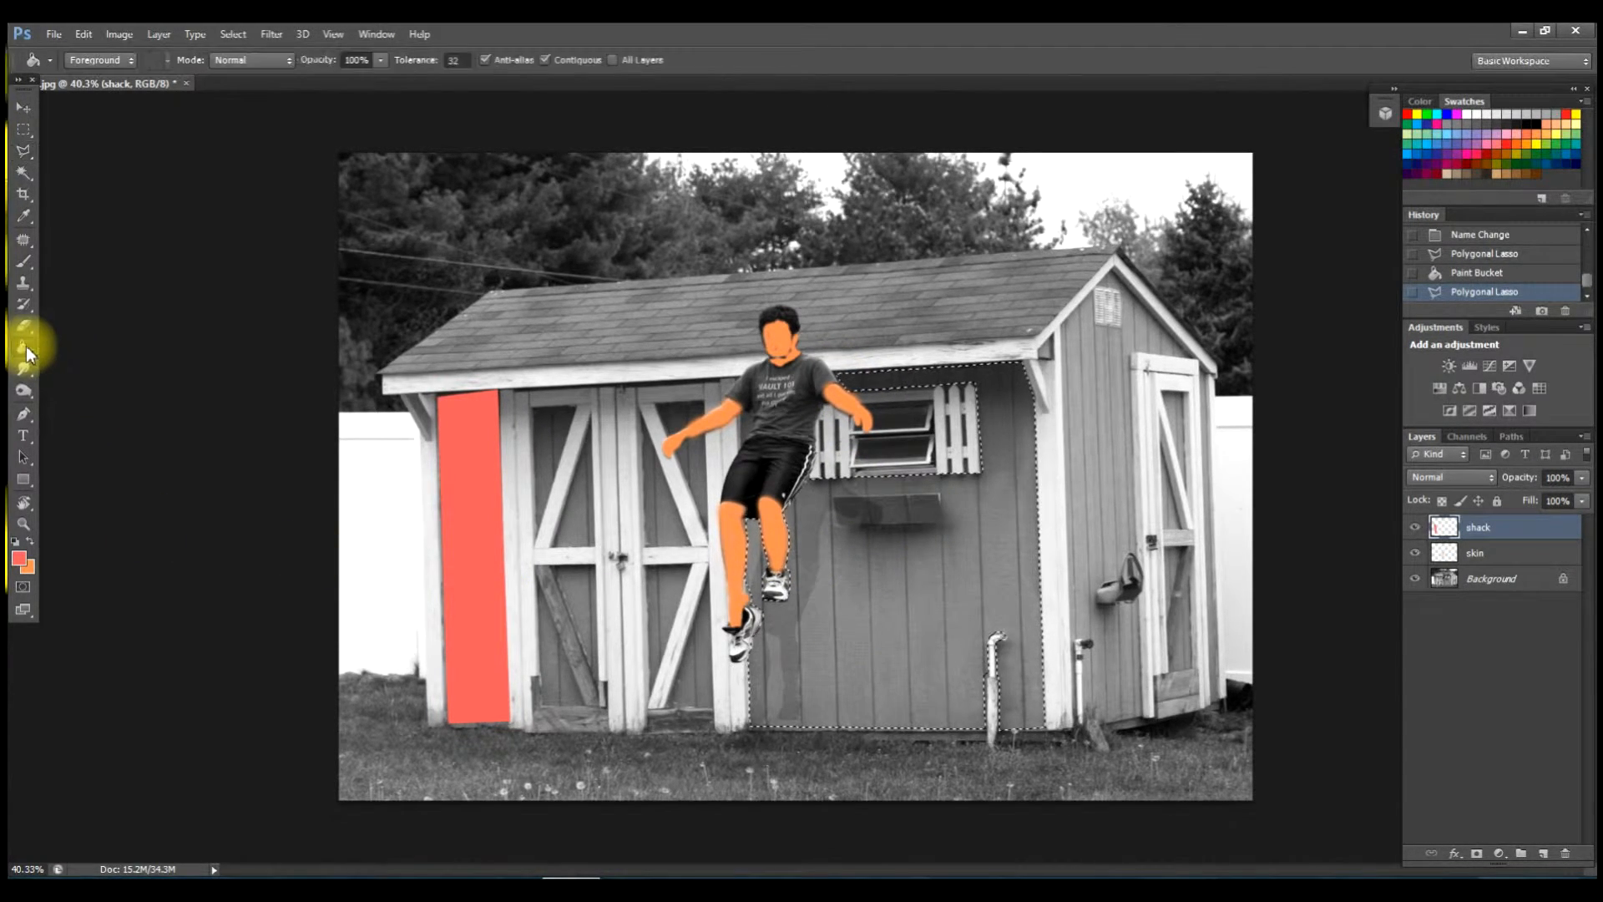
click(890, 594)
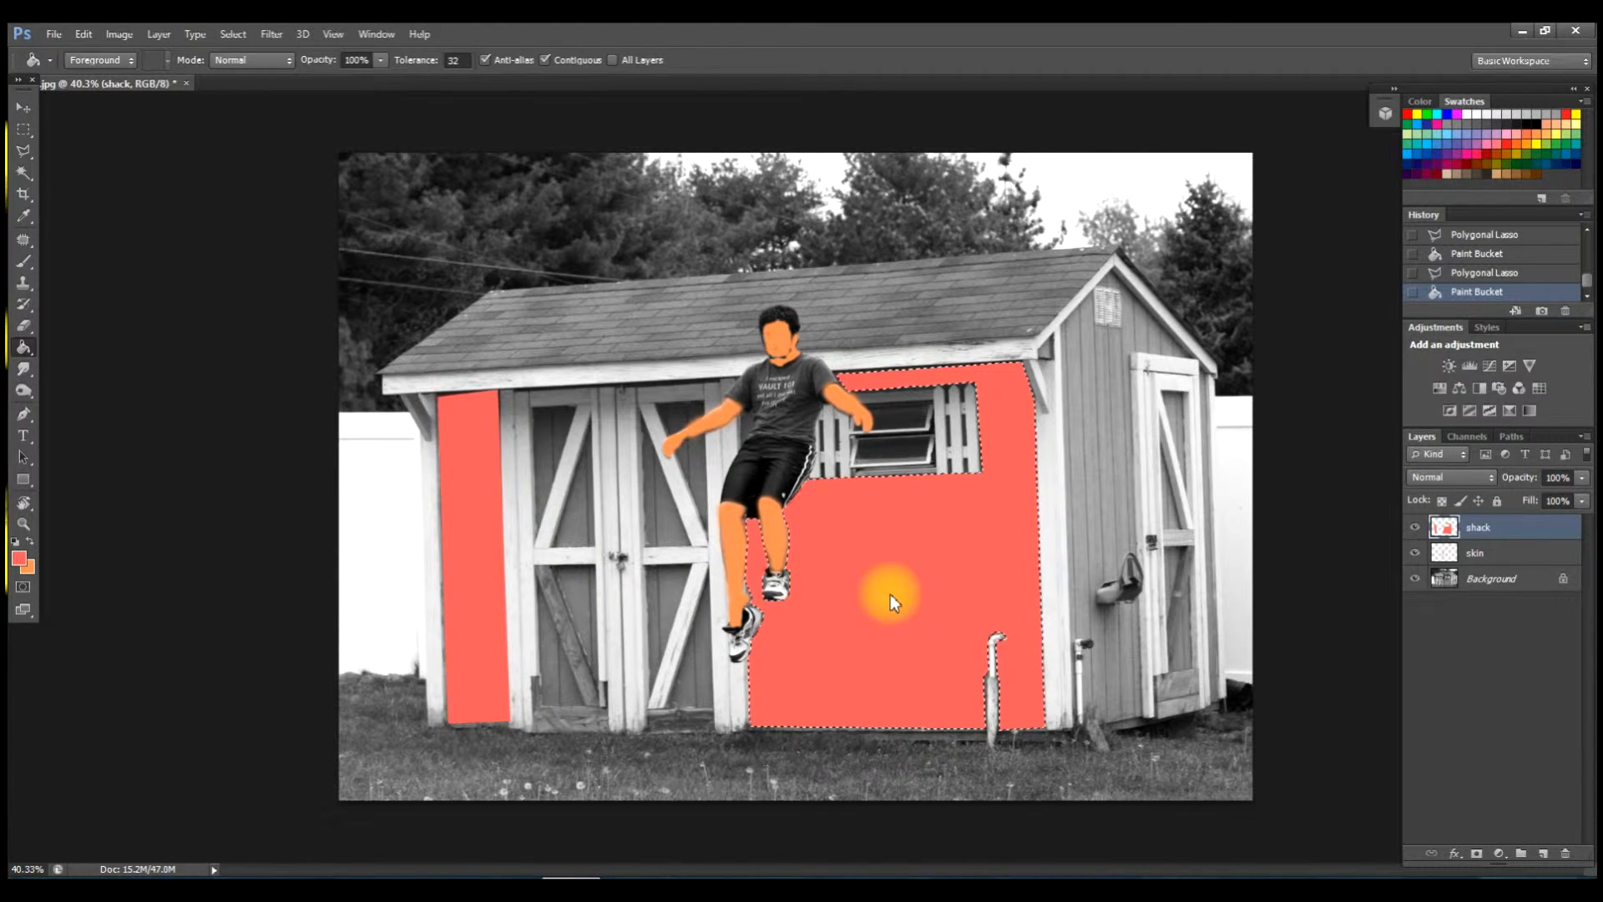
click(23, 151)
Fill the upper door pane red-orange and add a new empty layer above shack.
click(535, 410)
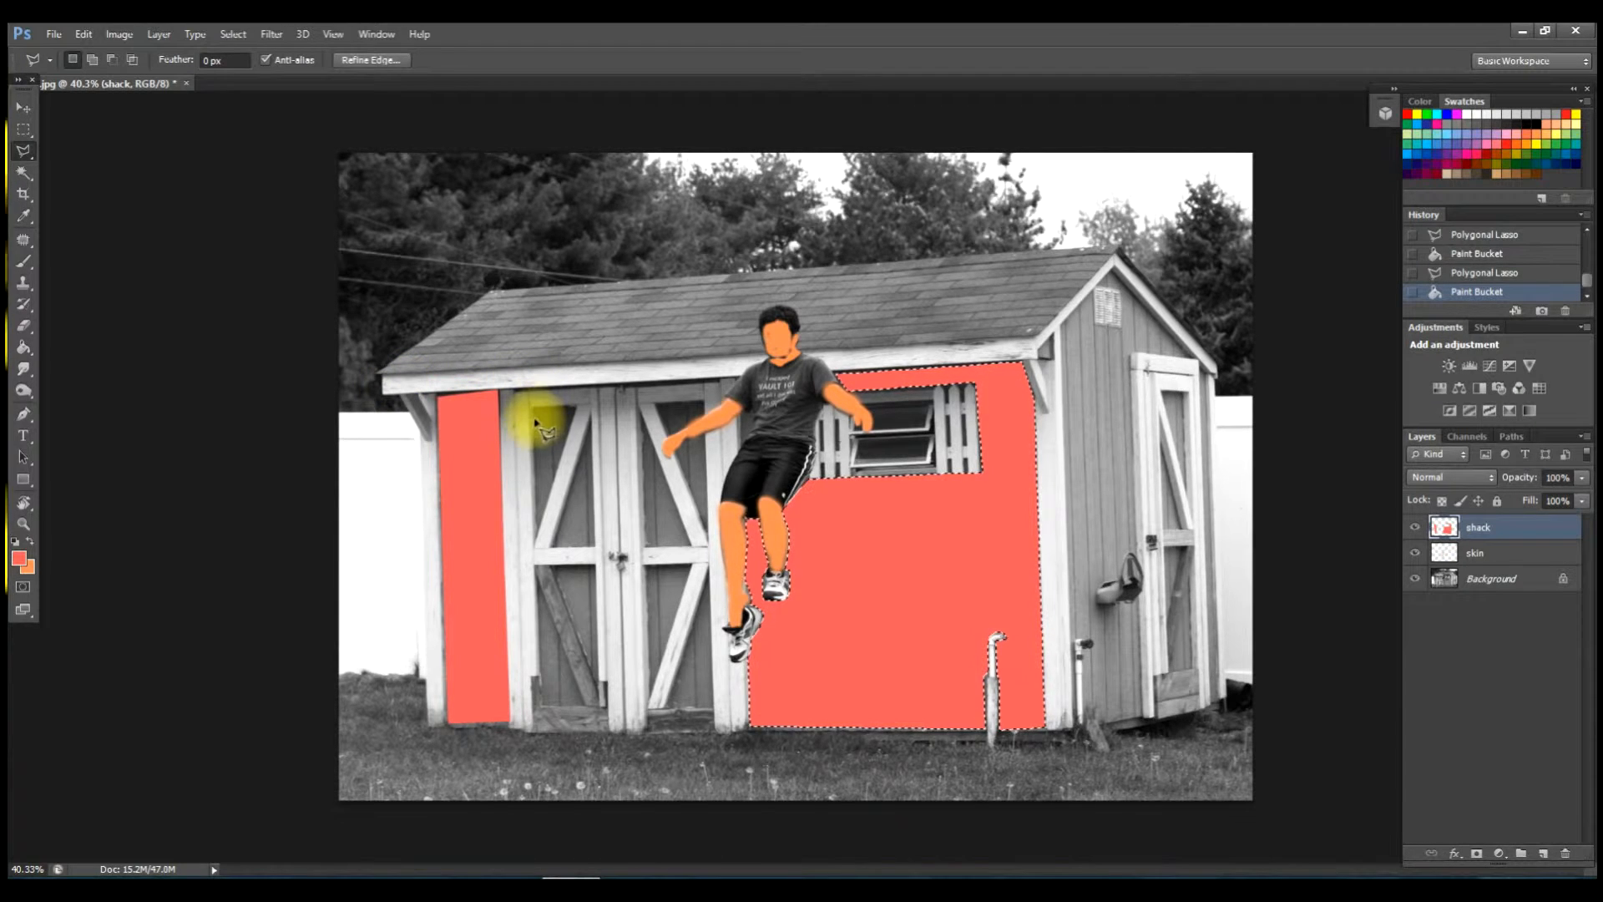
click(577, 408)
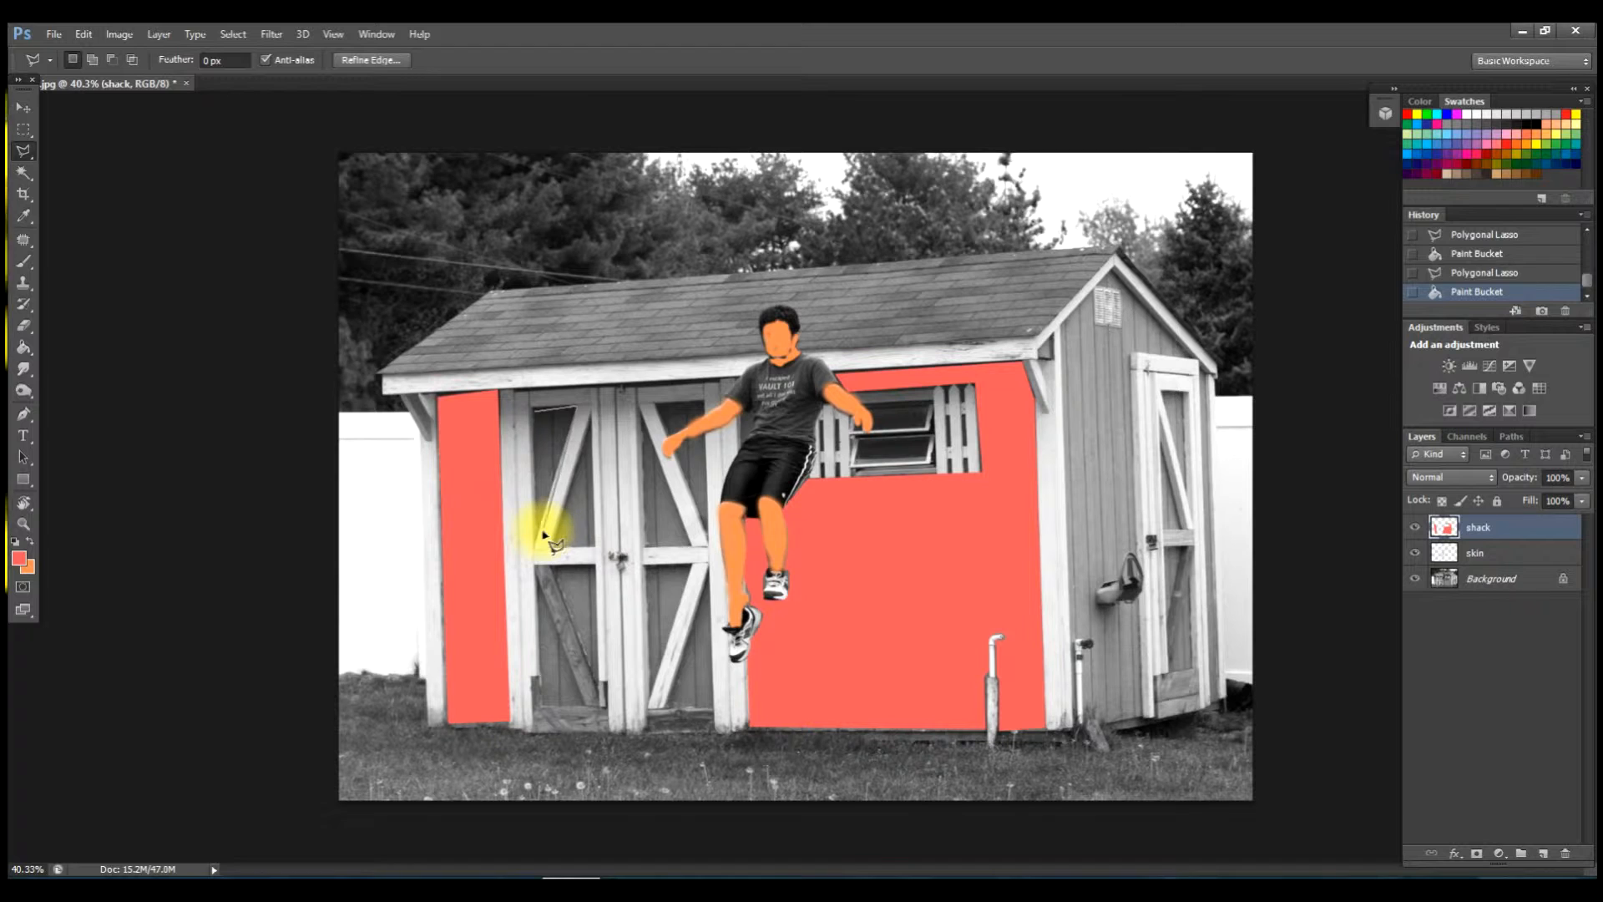
click(536, 536)
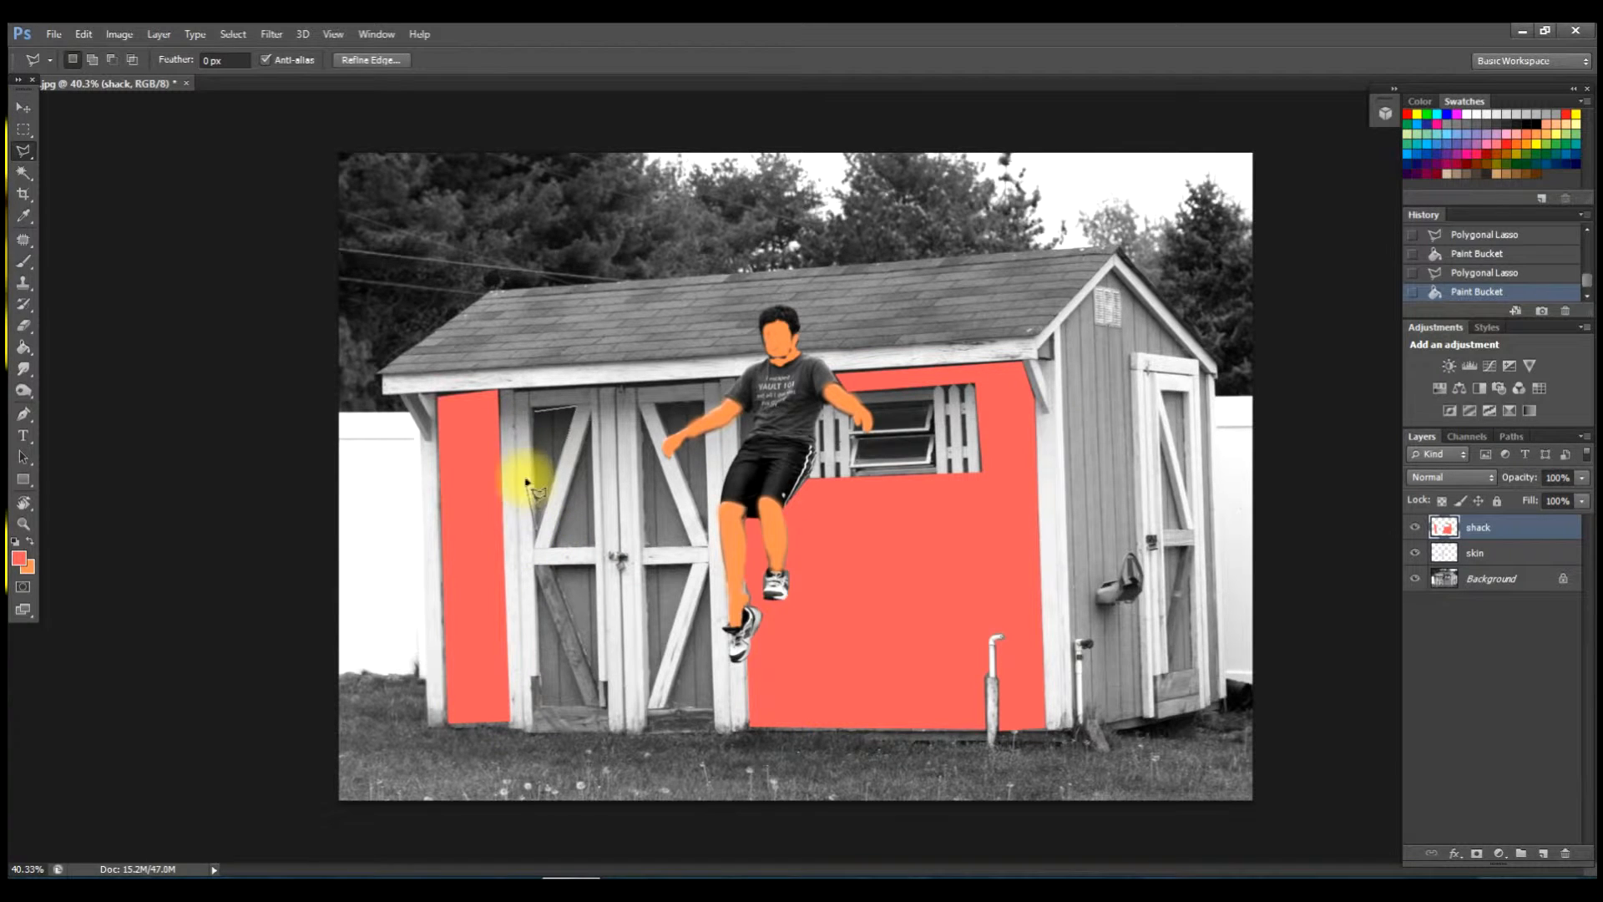
click(535, 410)
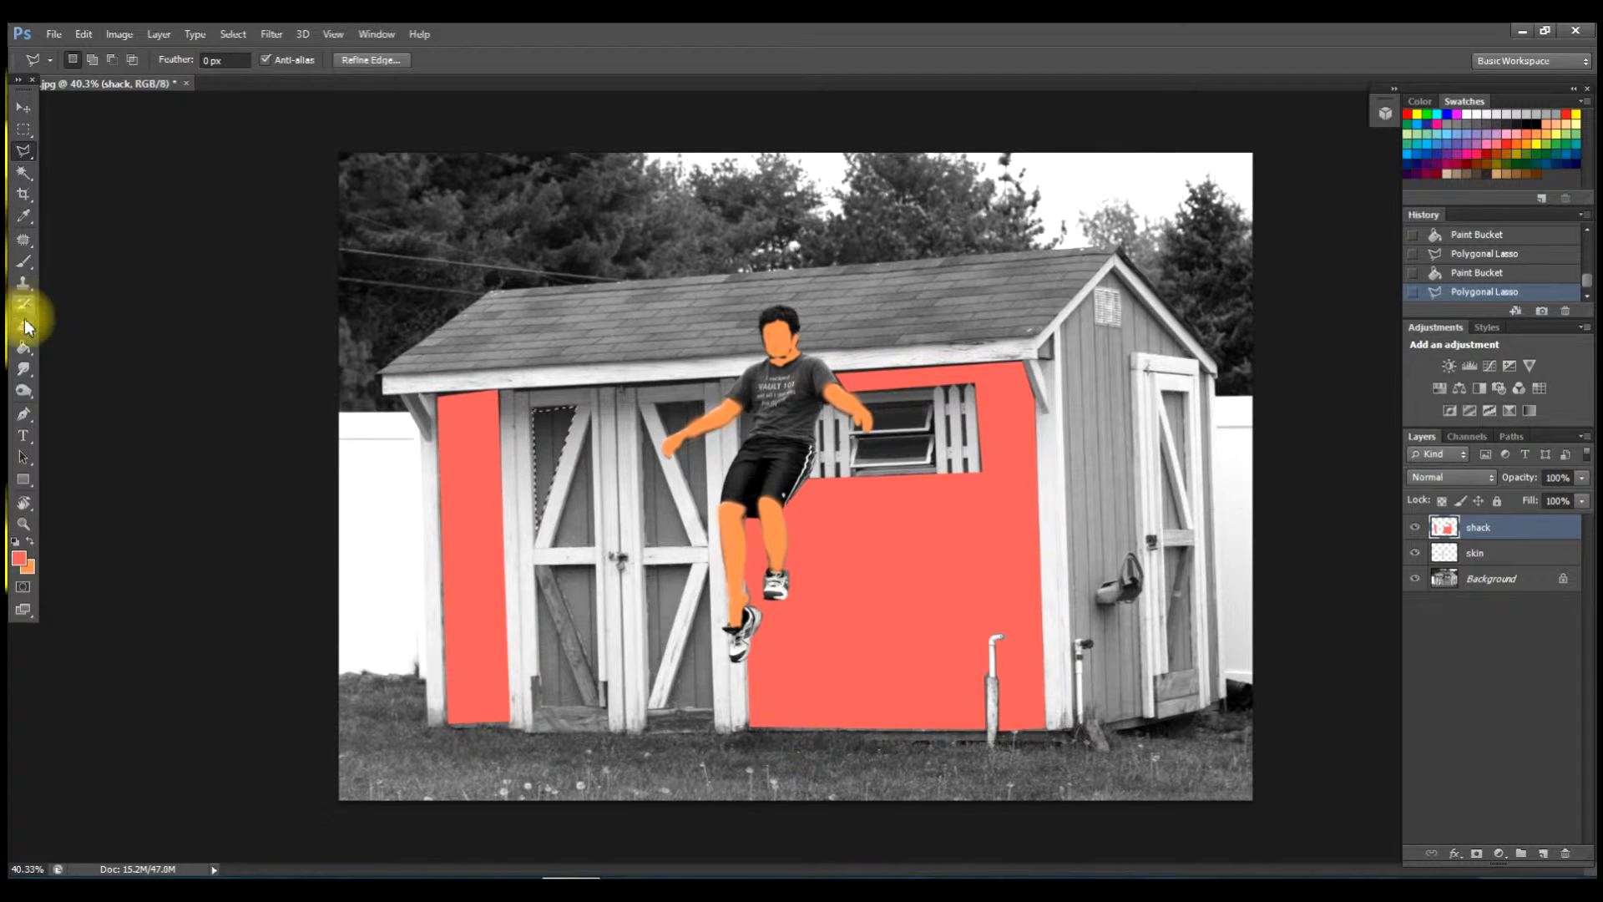
click(23, 347)
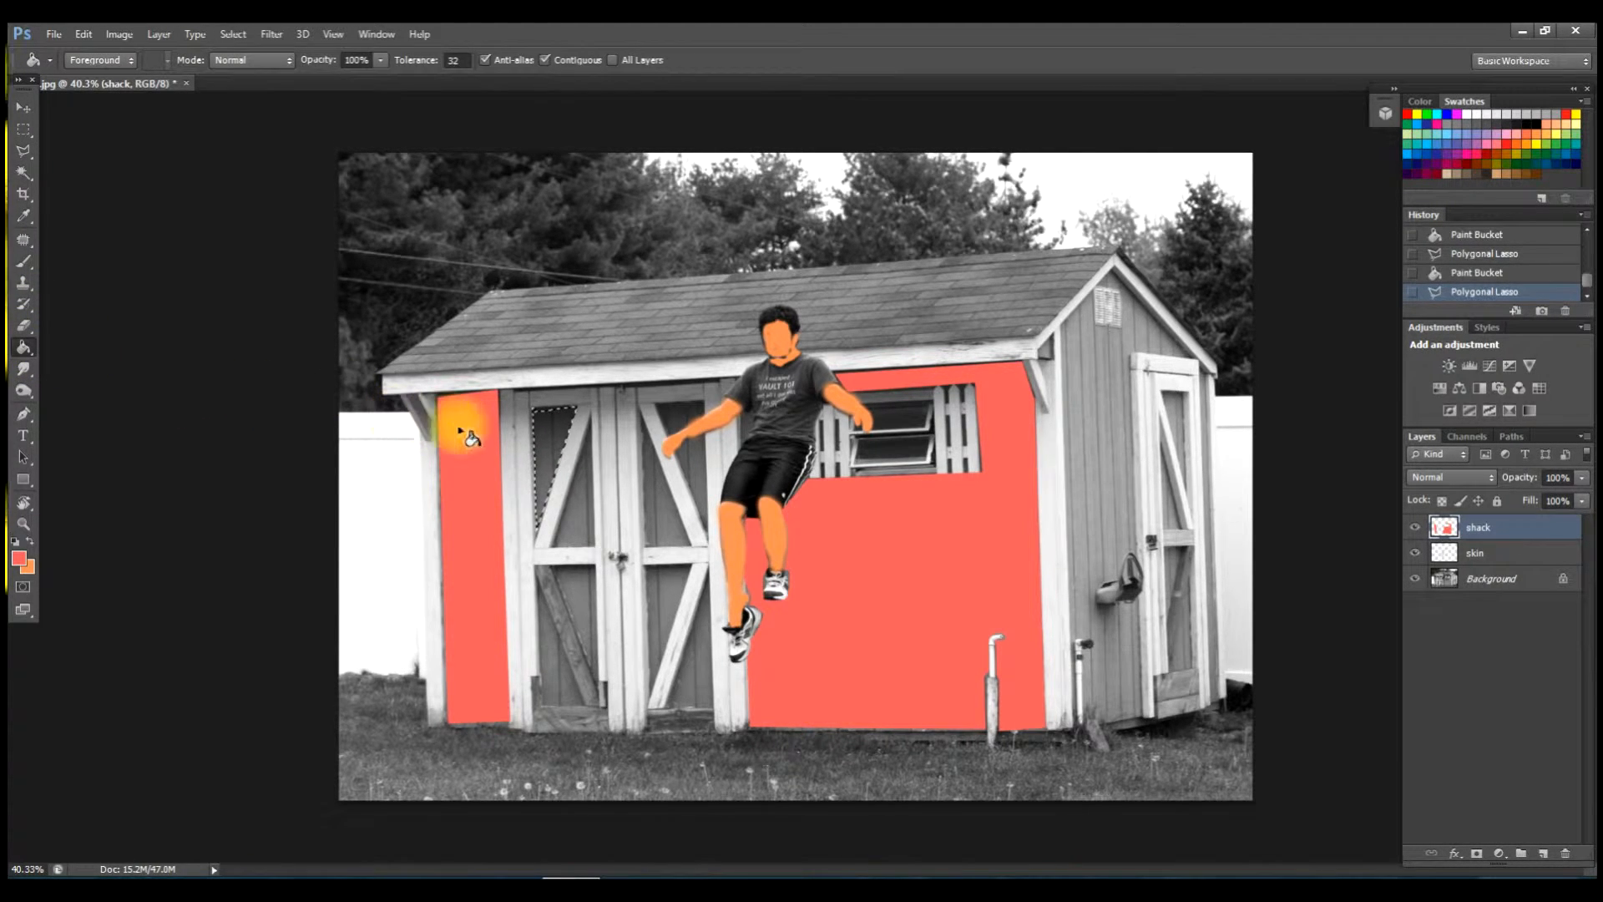
click(554, 437)
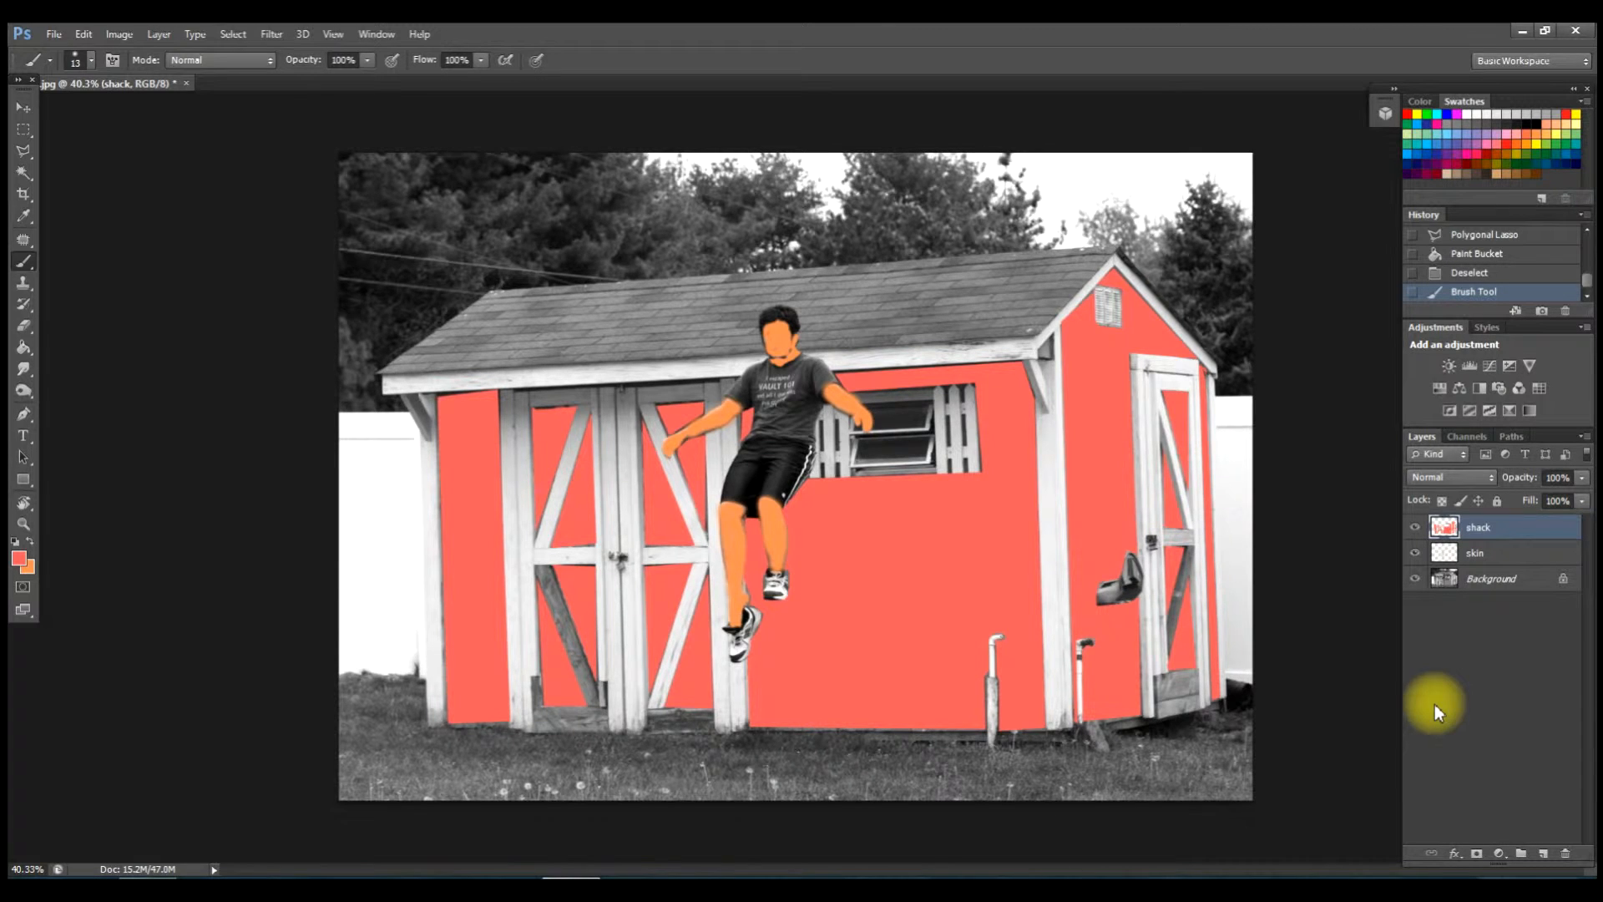
click(1542, 853)
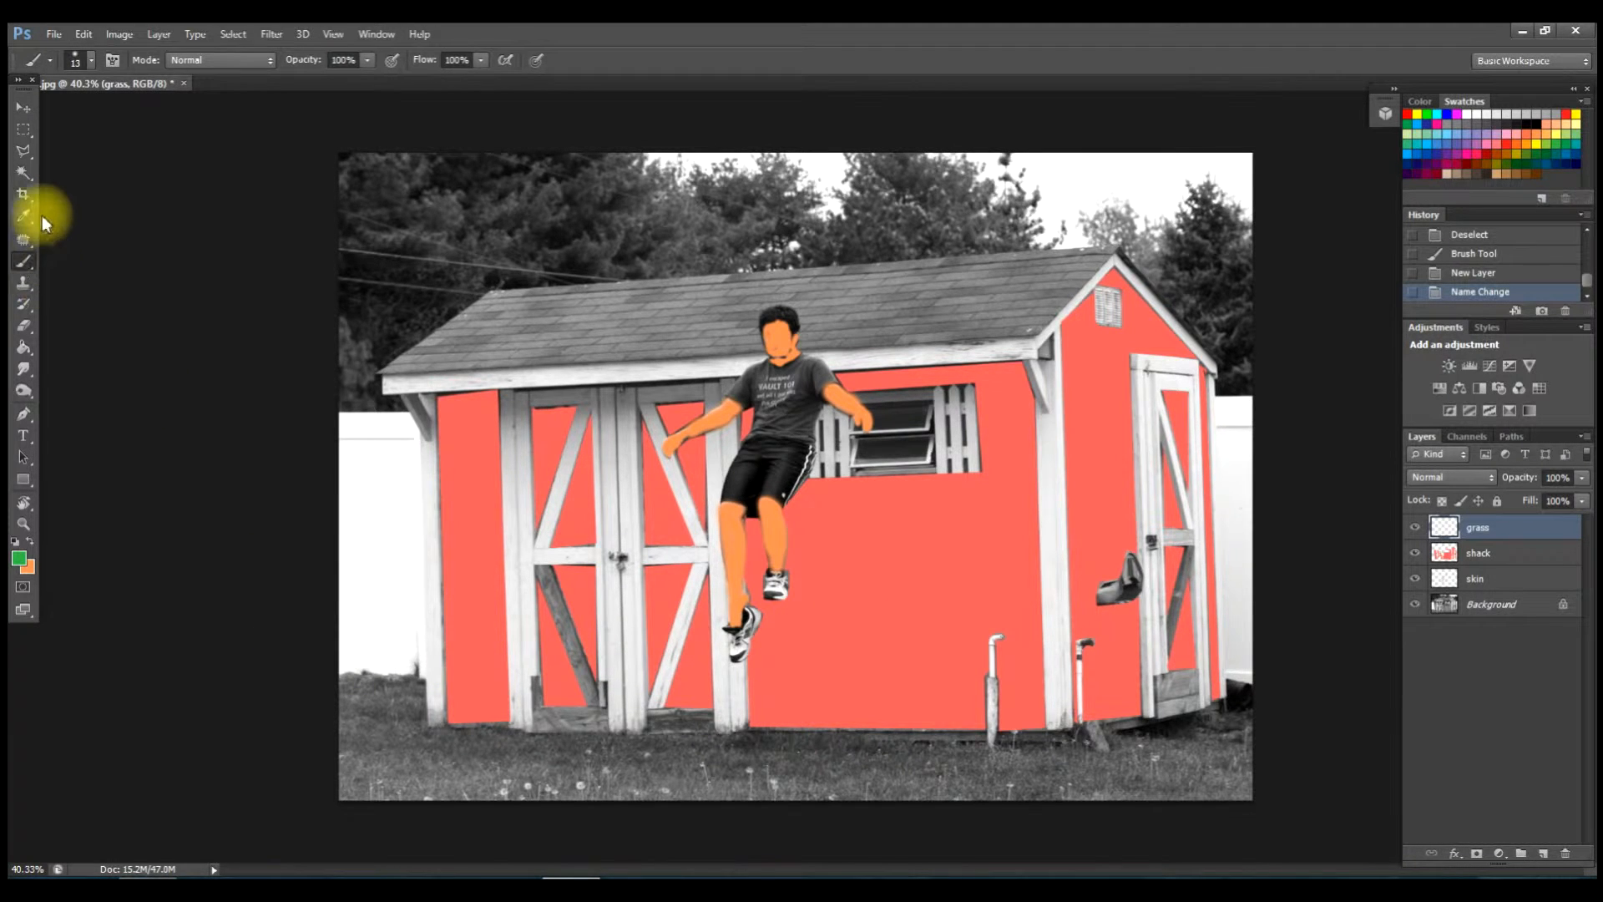
Trace the grass strip along the photo's bottom with Polygonal Lasso, stepping back once to fix it.
click(23, 154)
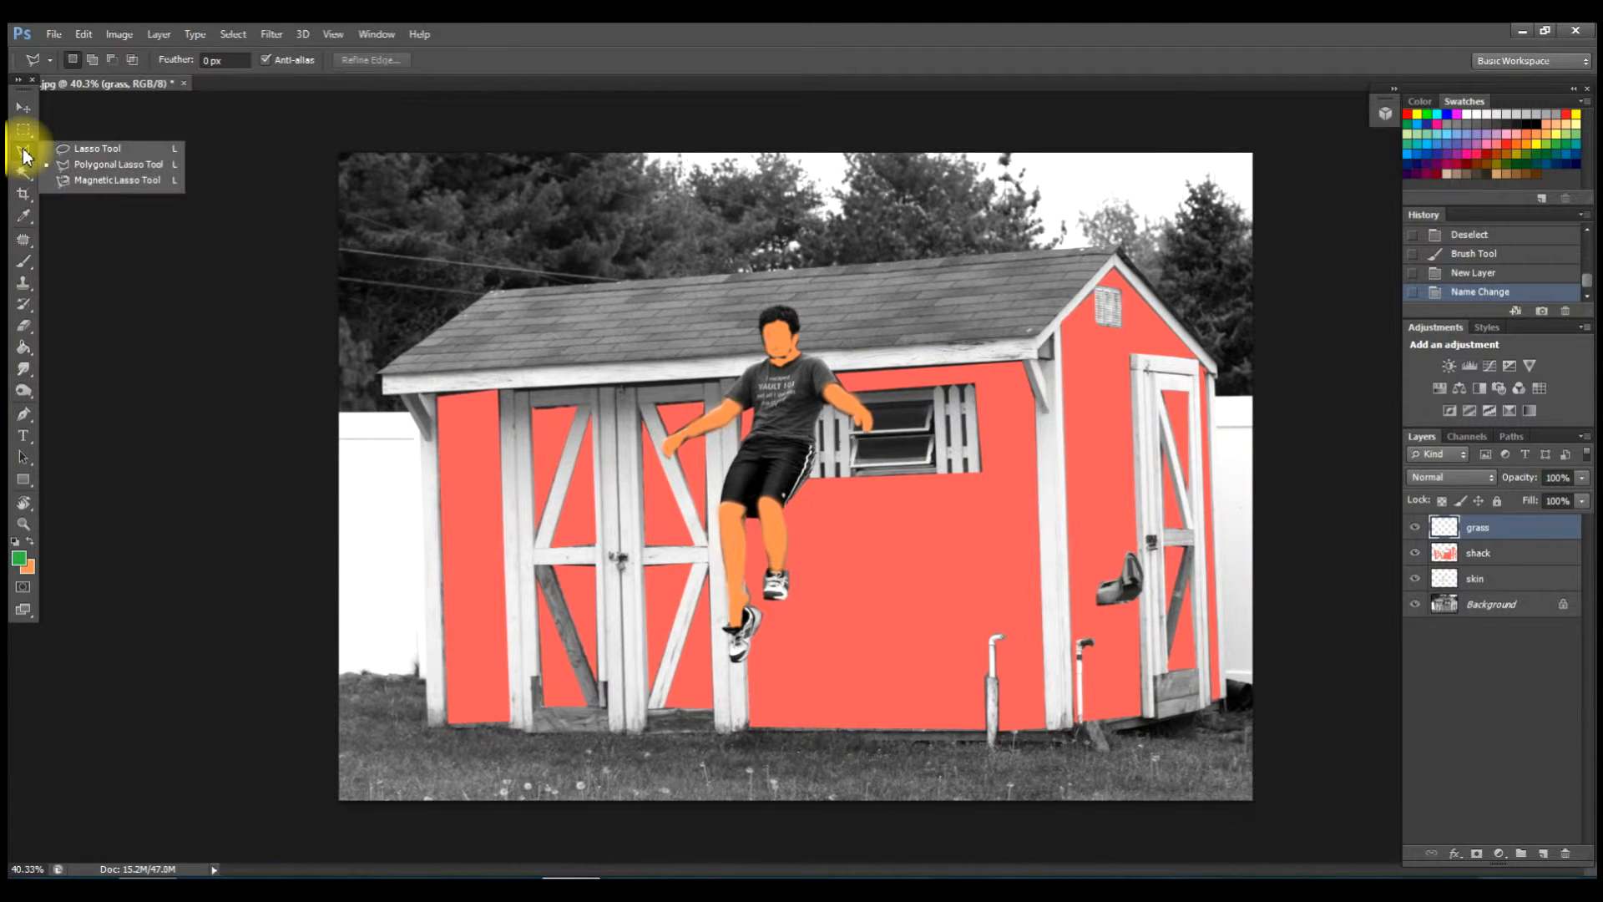
click(88, 163)
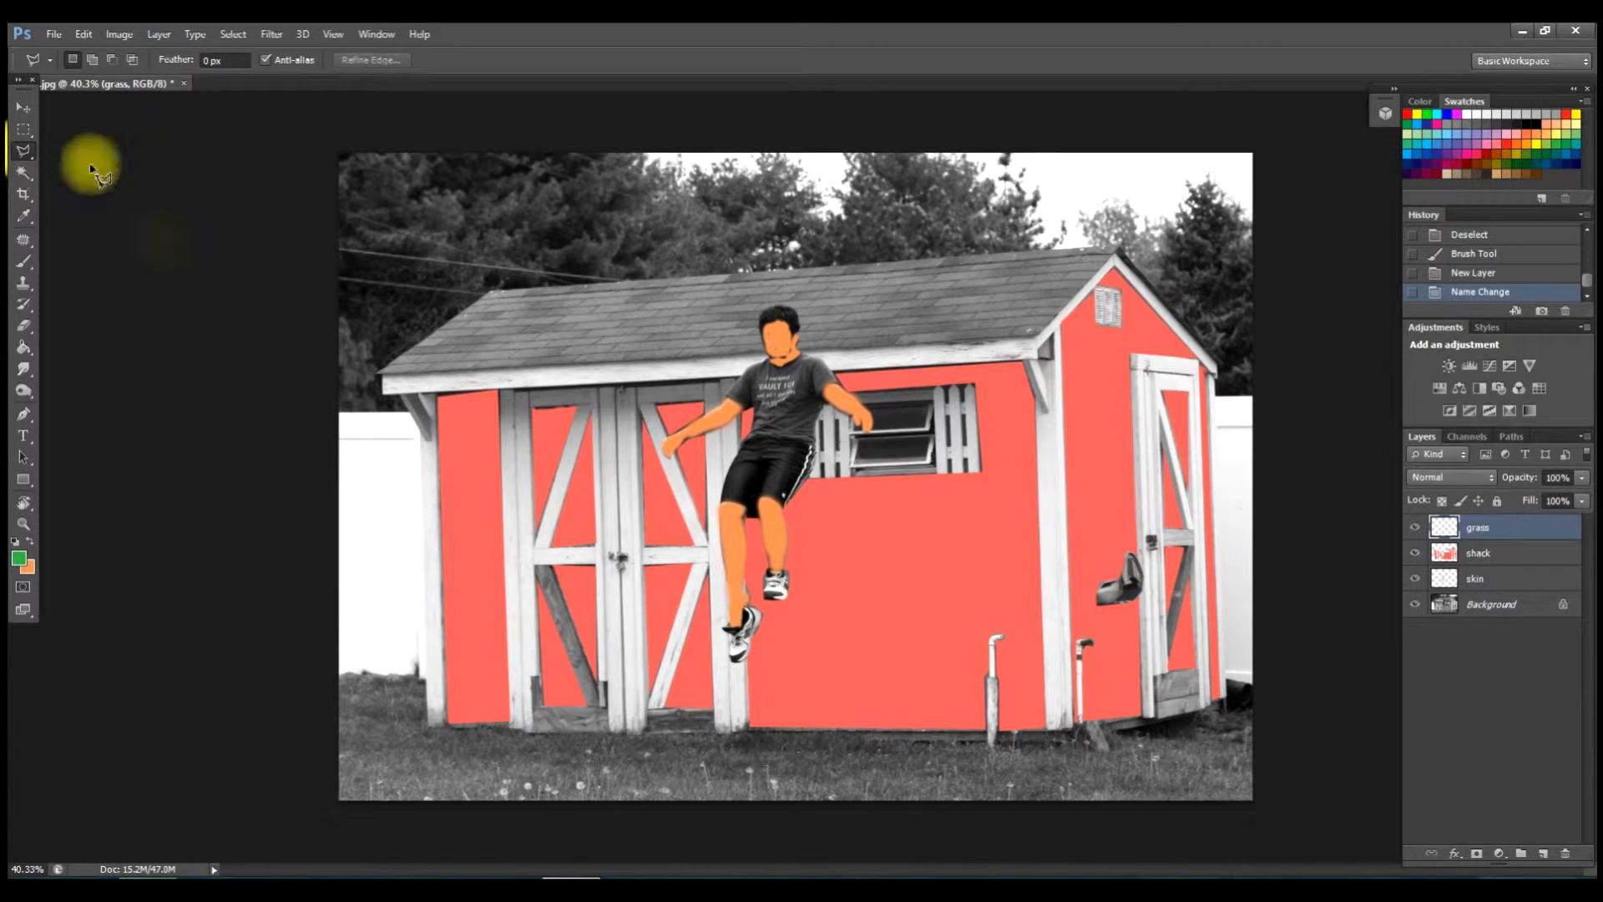
click(342, 674)
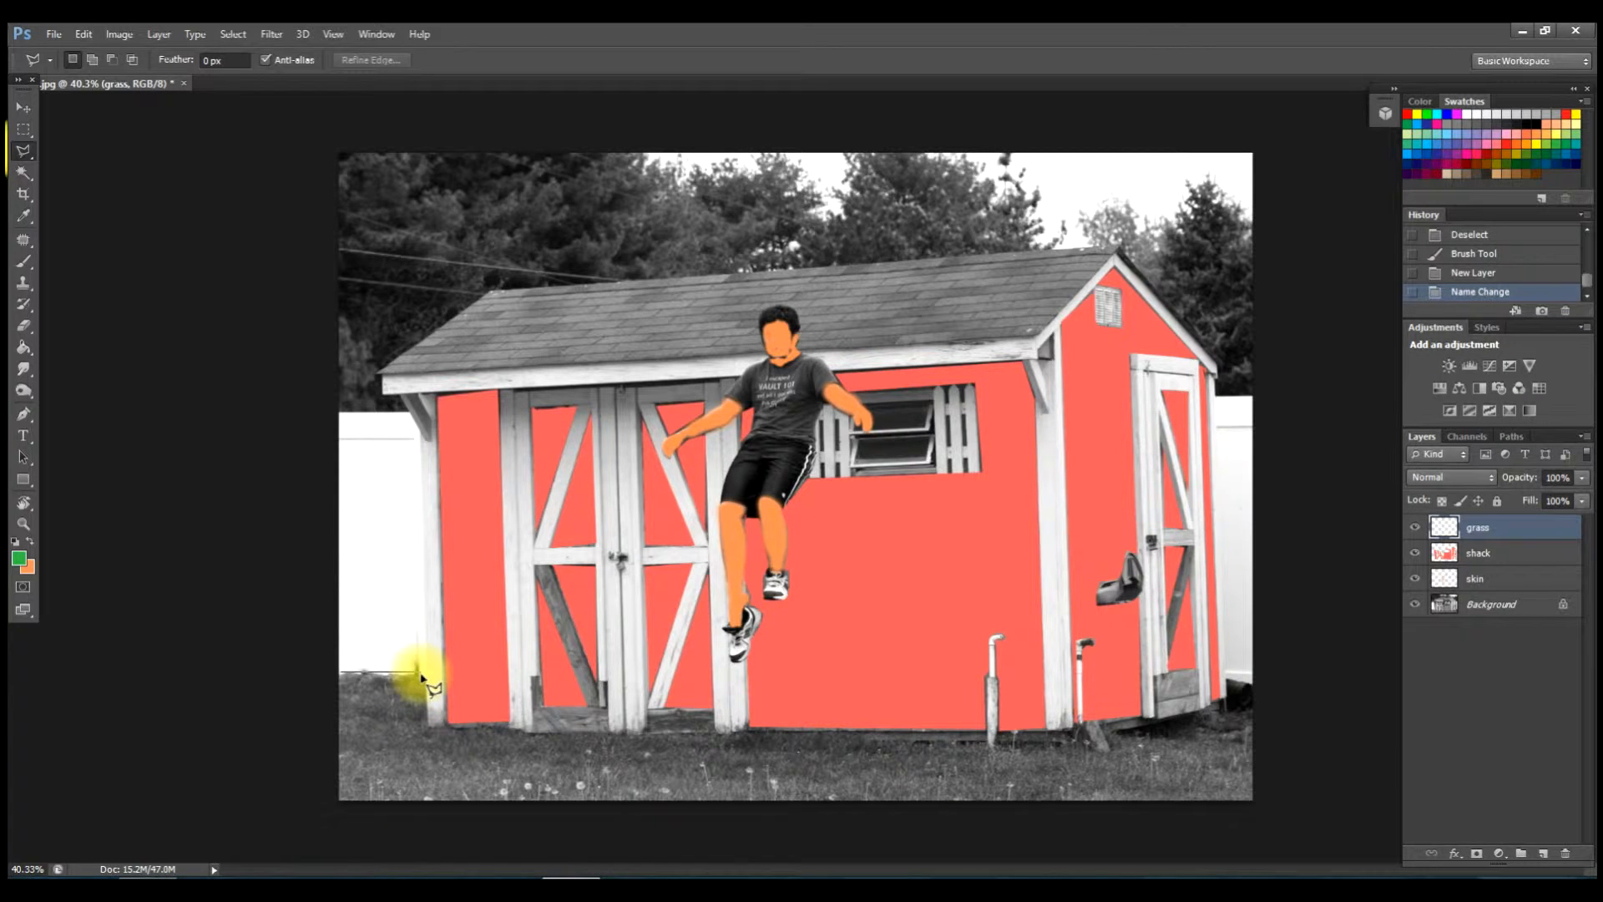
click(427, 725)
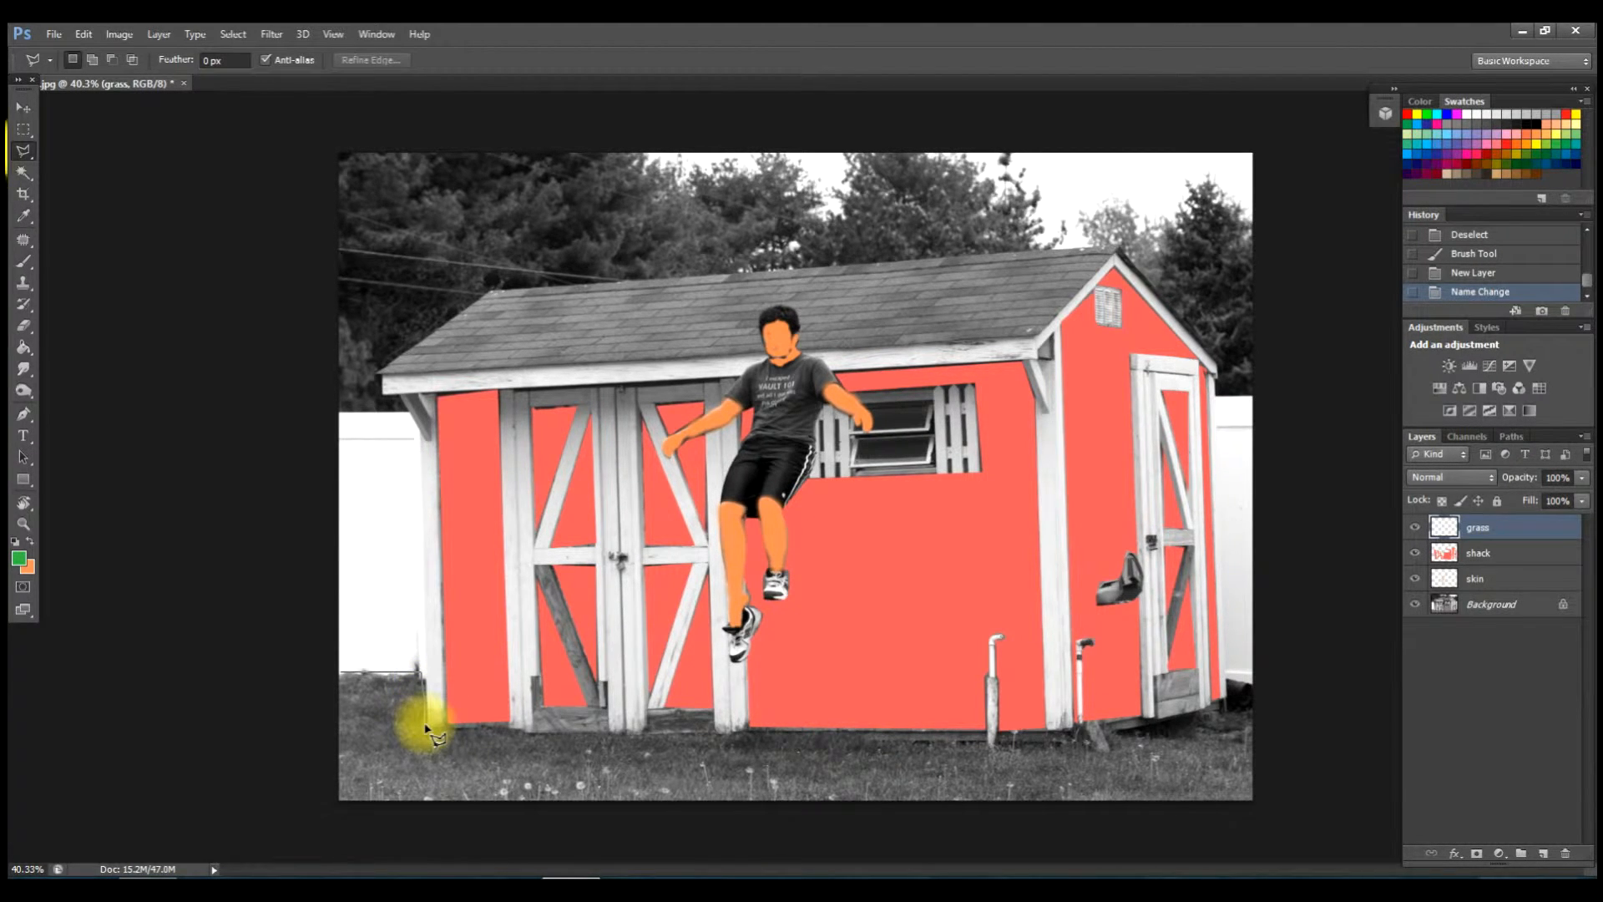
click(519, 736)
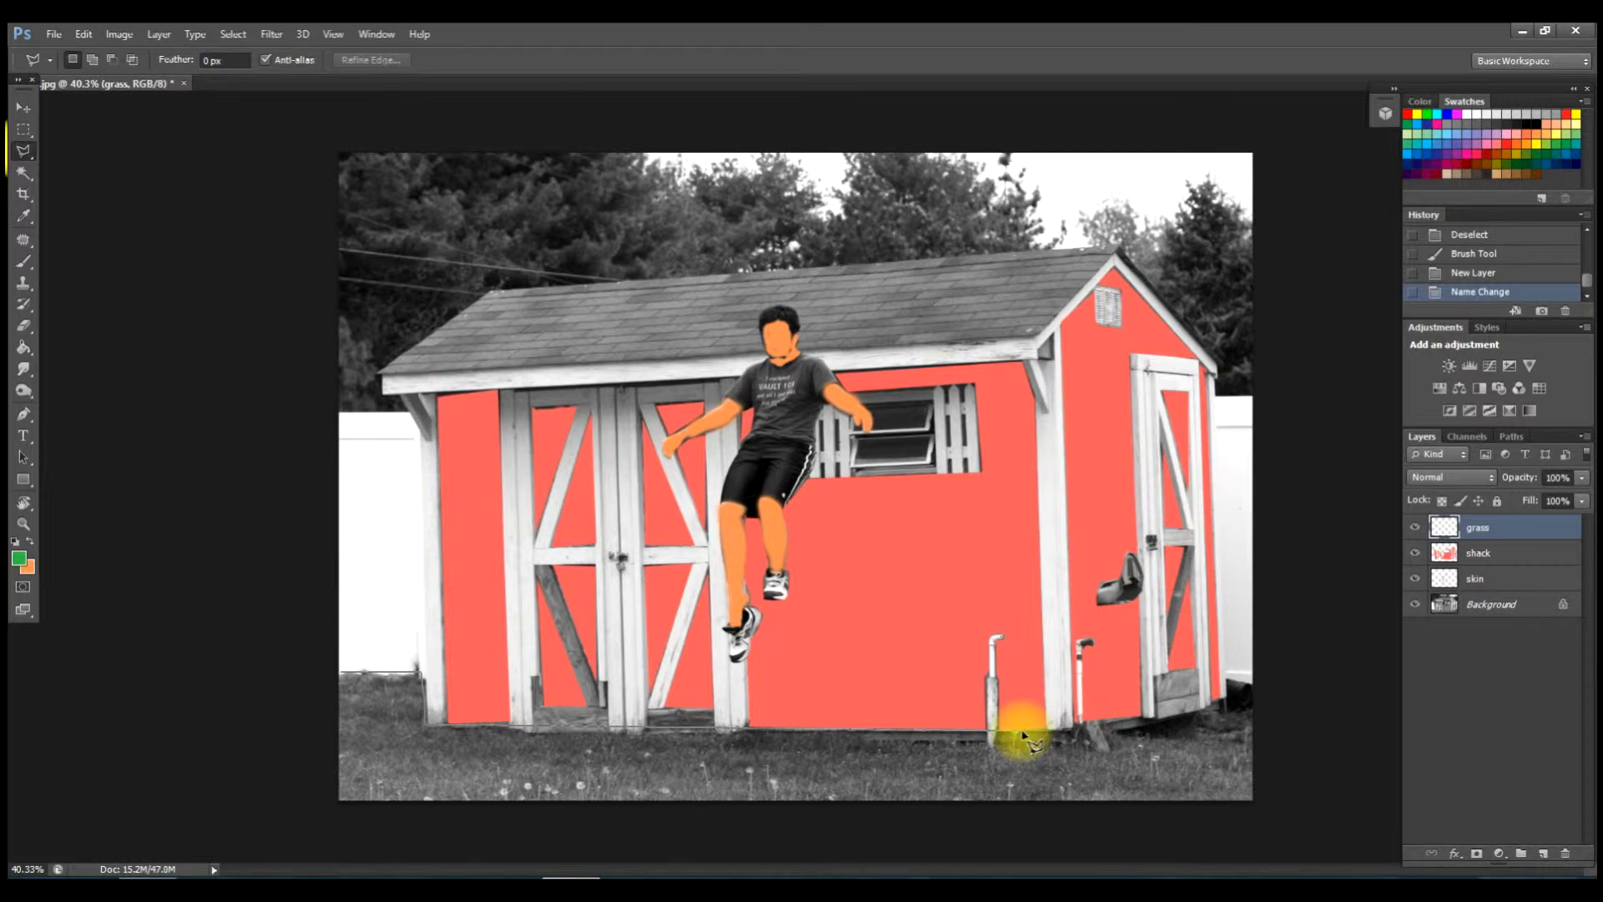
click(1066, 742)
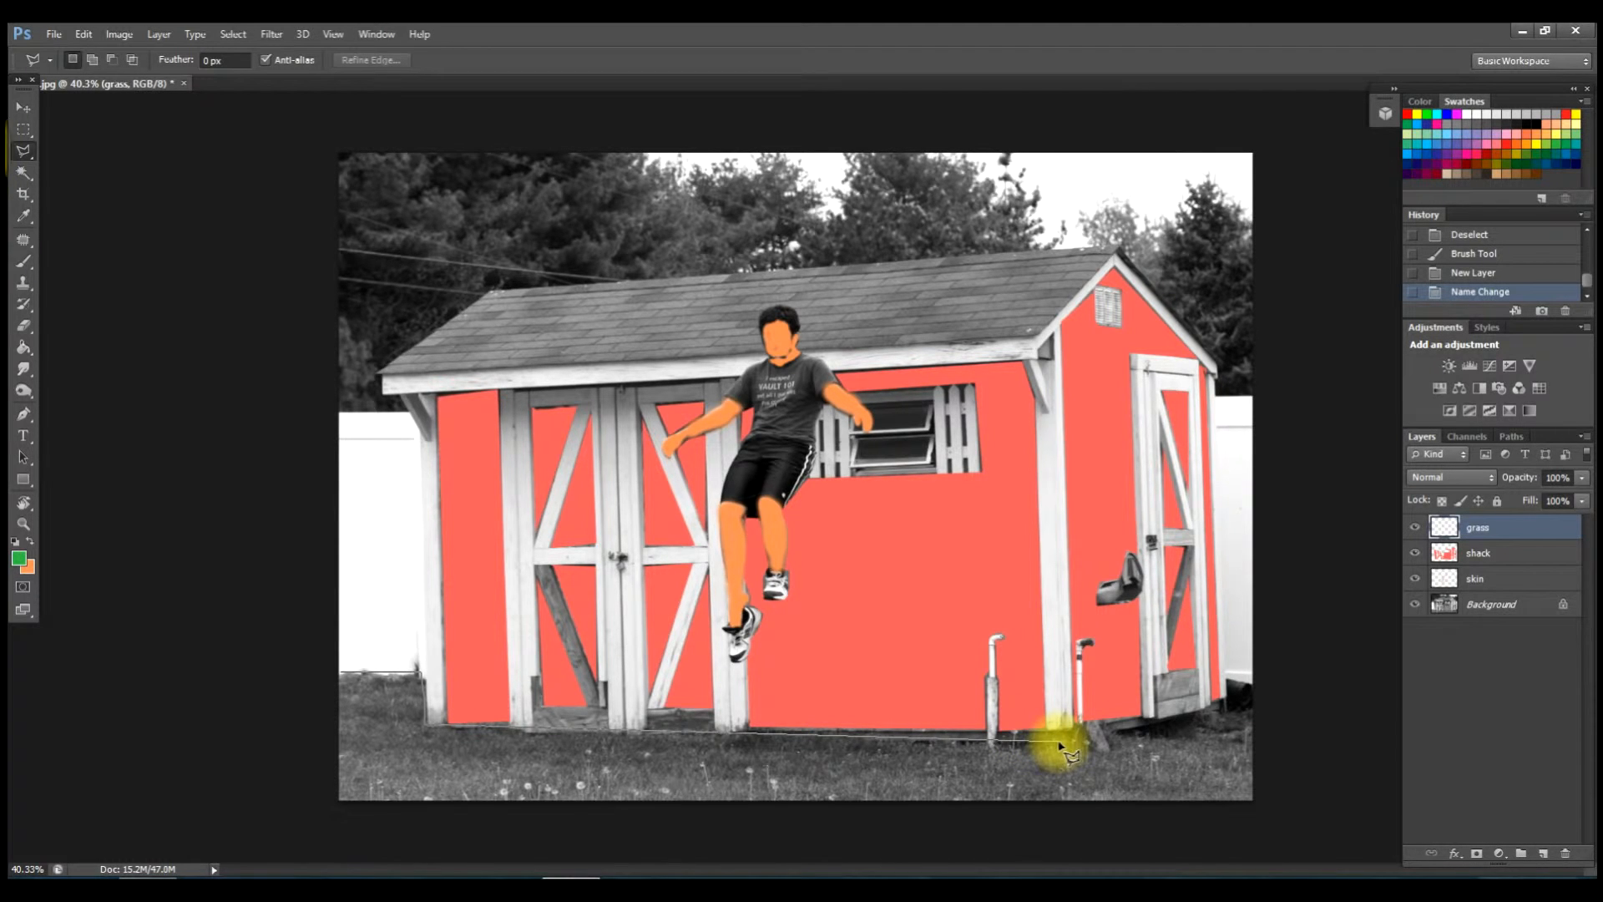
click(1230, 706)
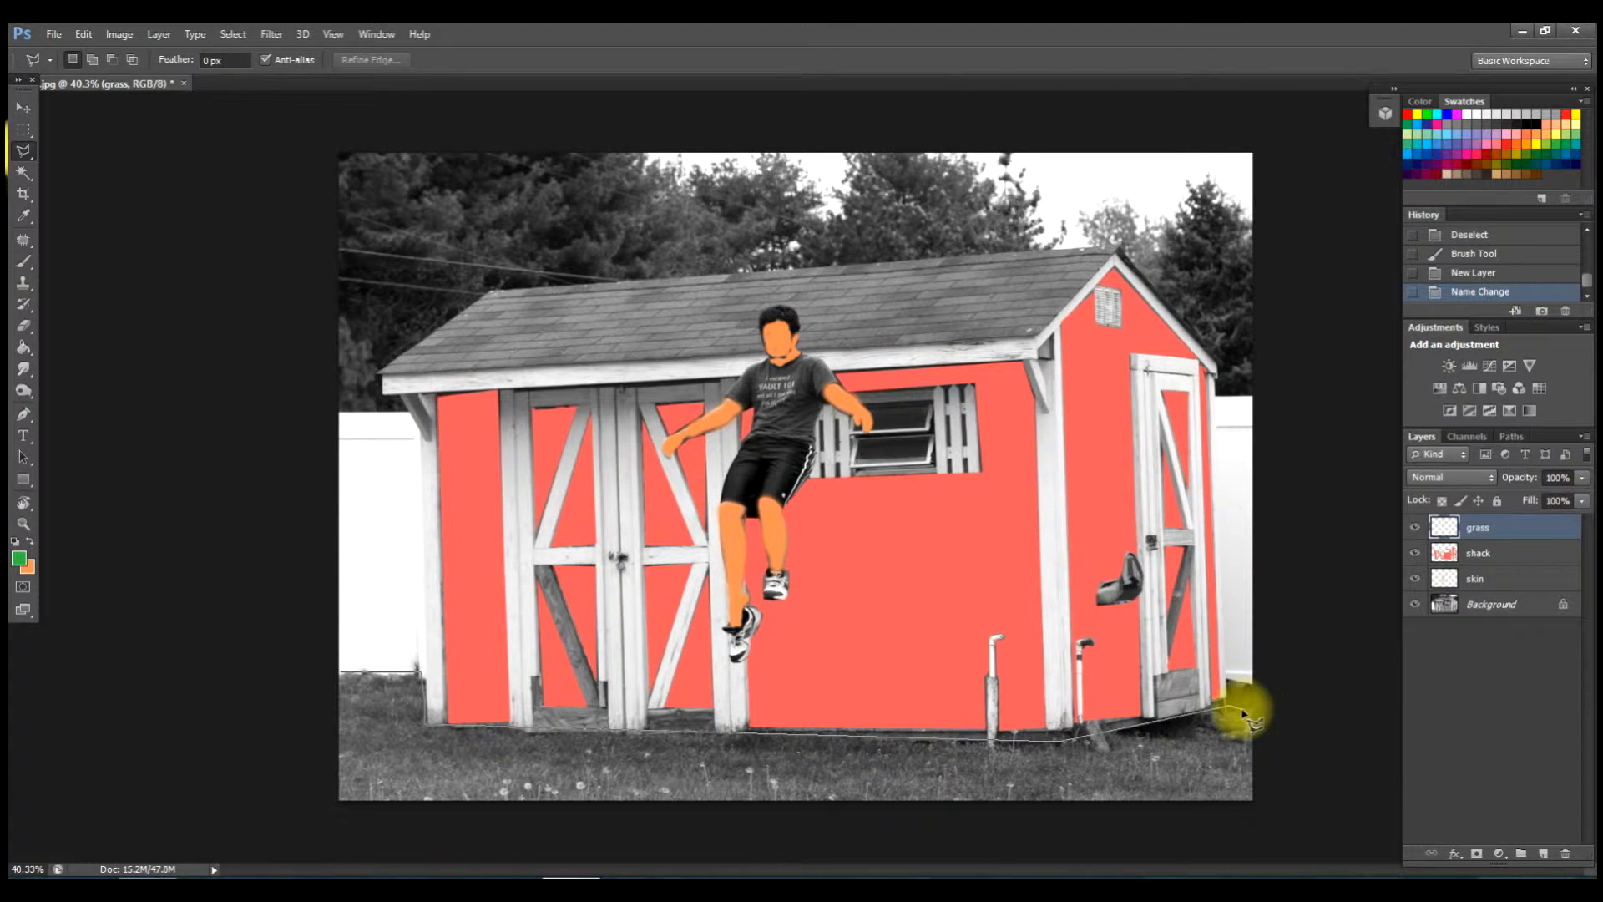
click(1253, 797)
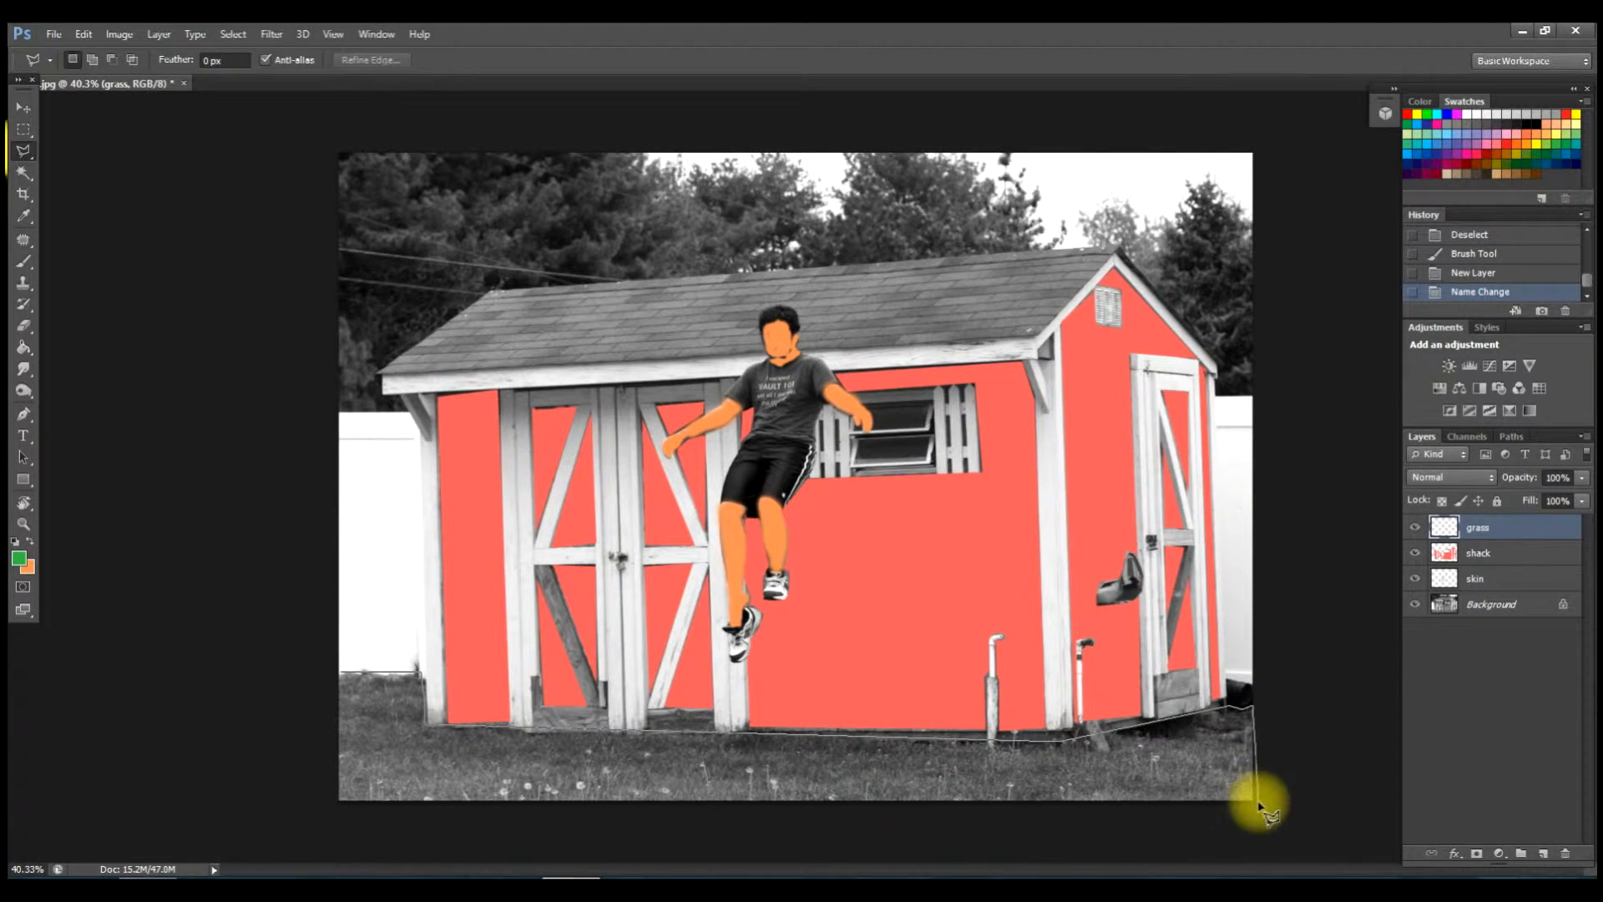
click(1192, 812)
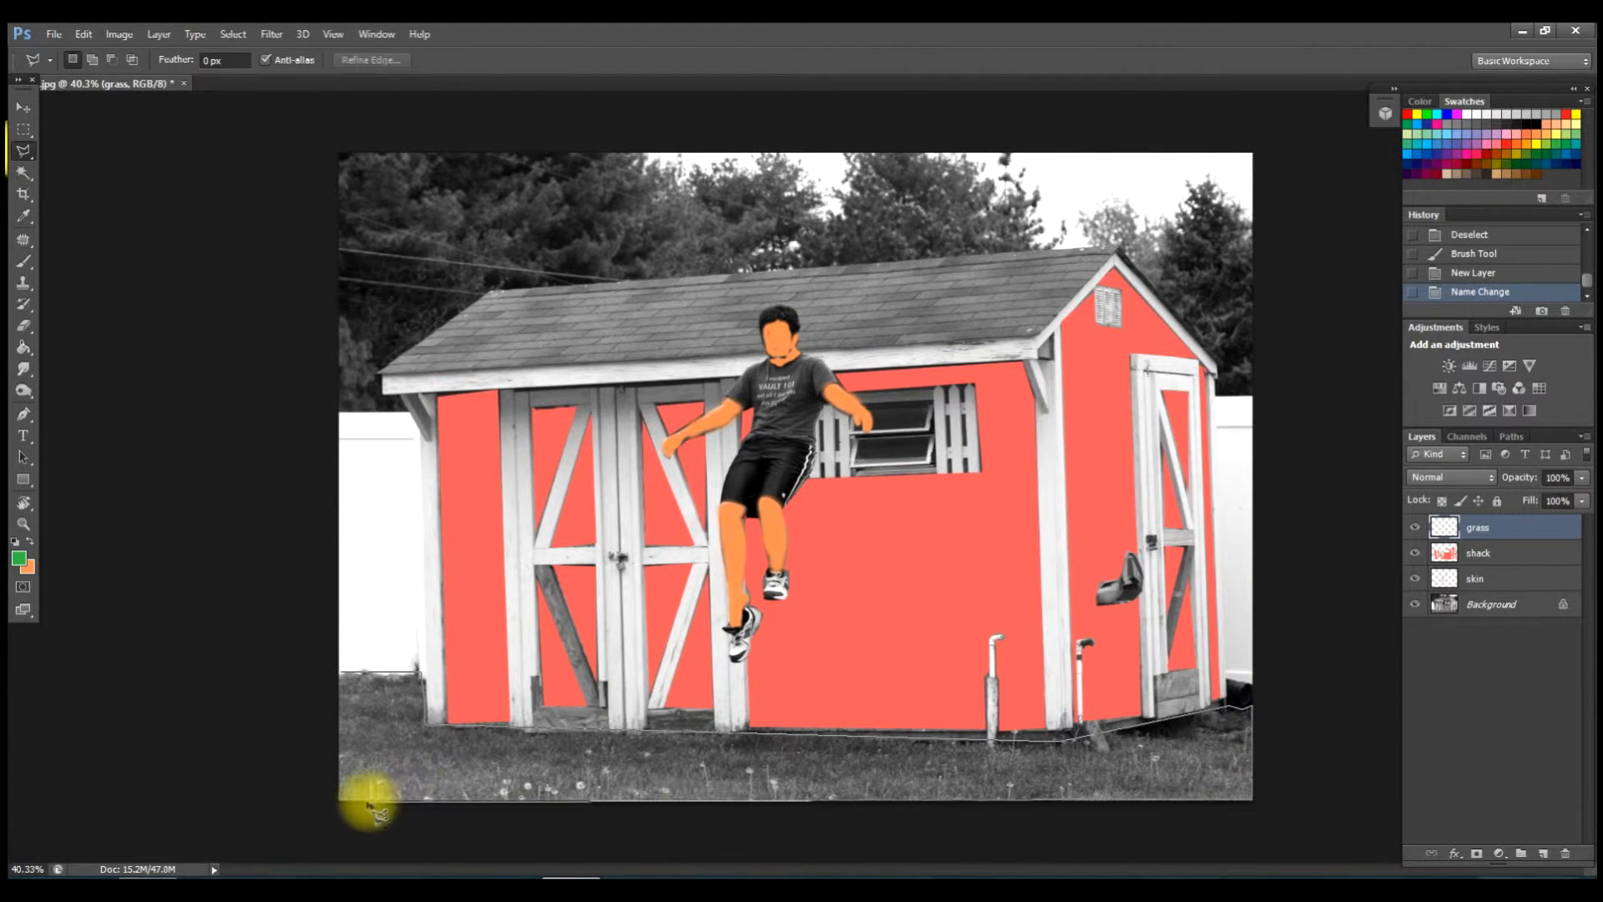
click(340, 799)
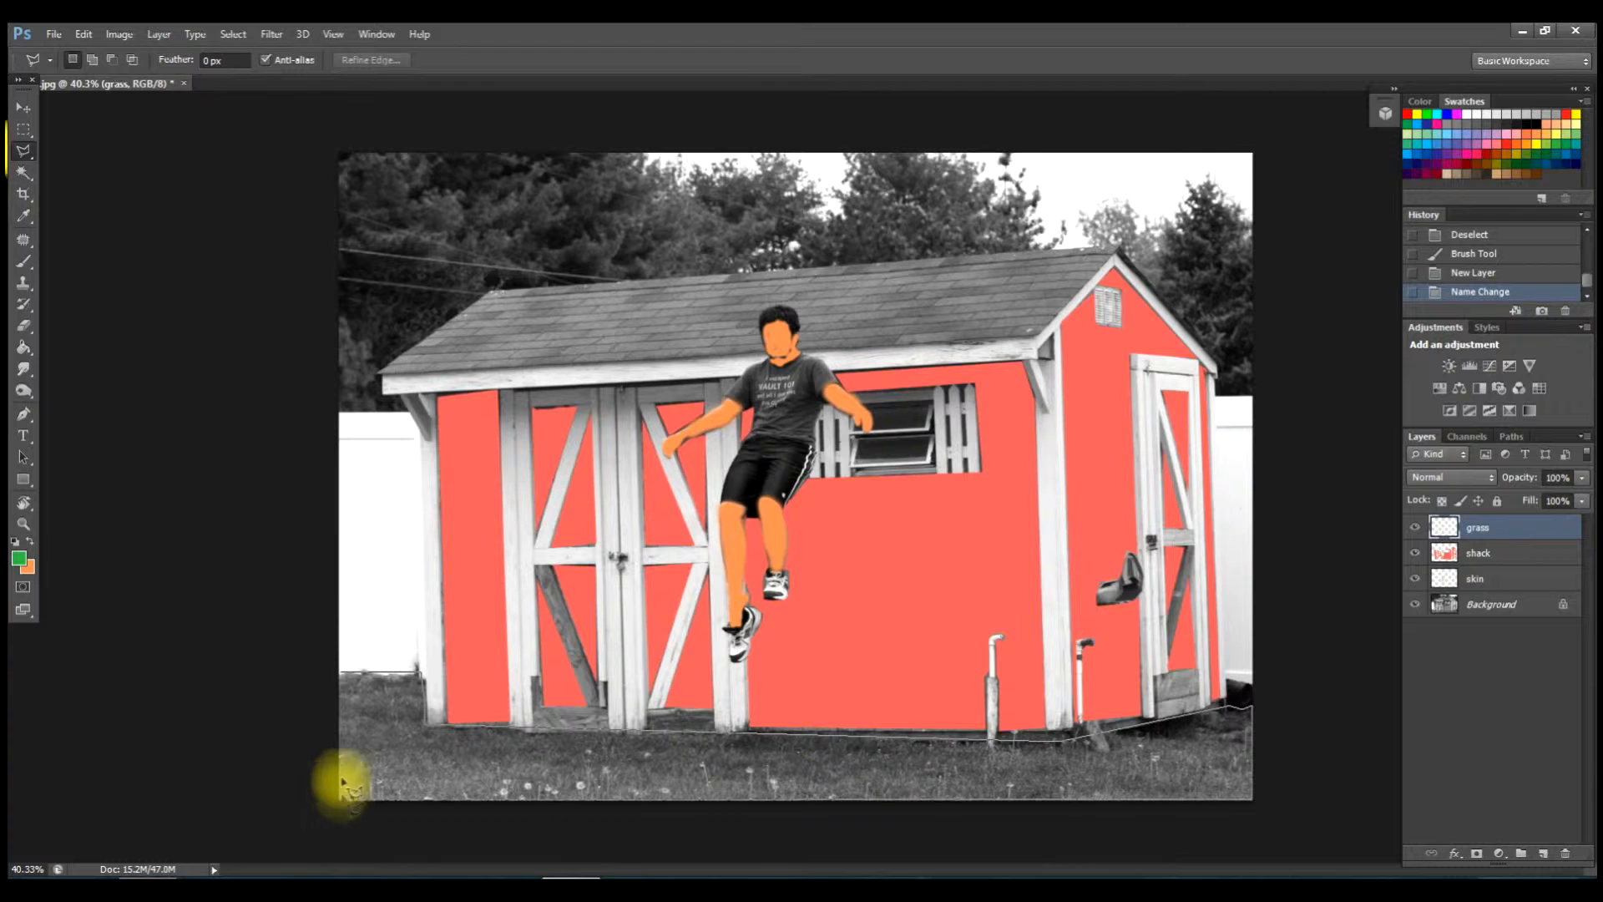
click(344, 673)
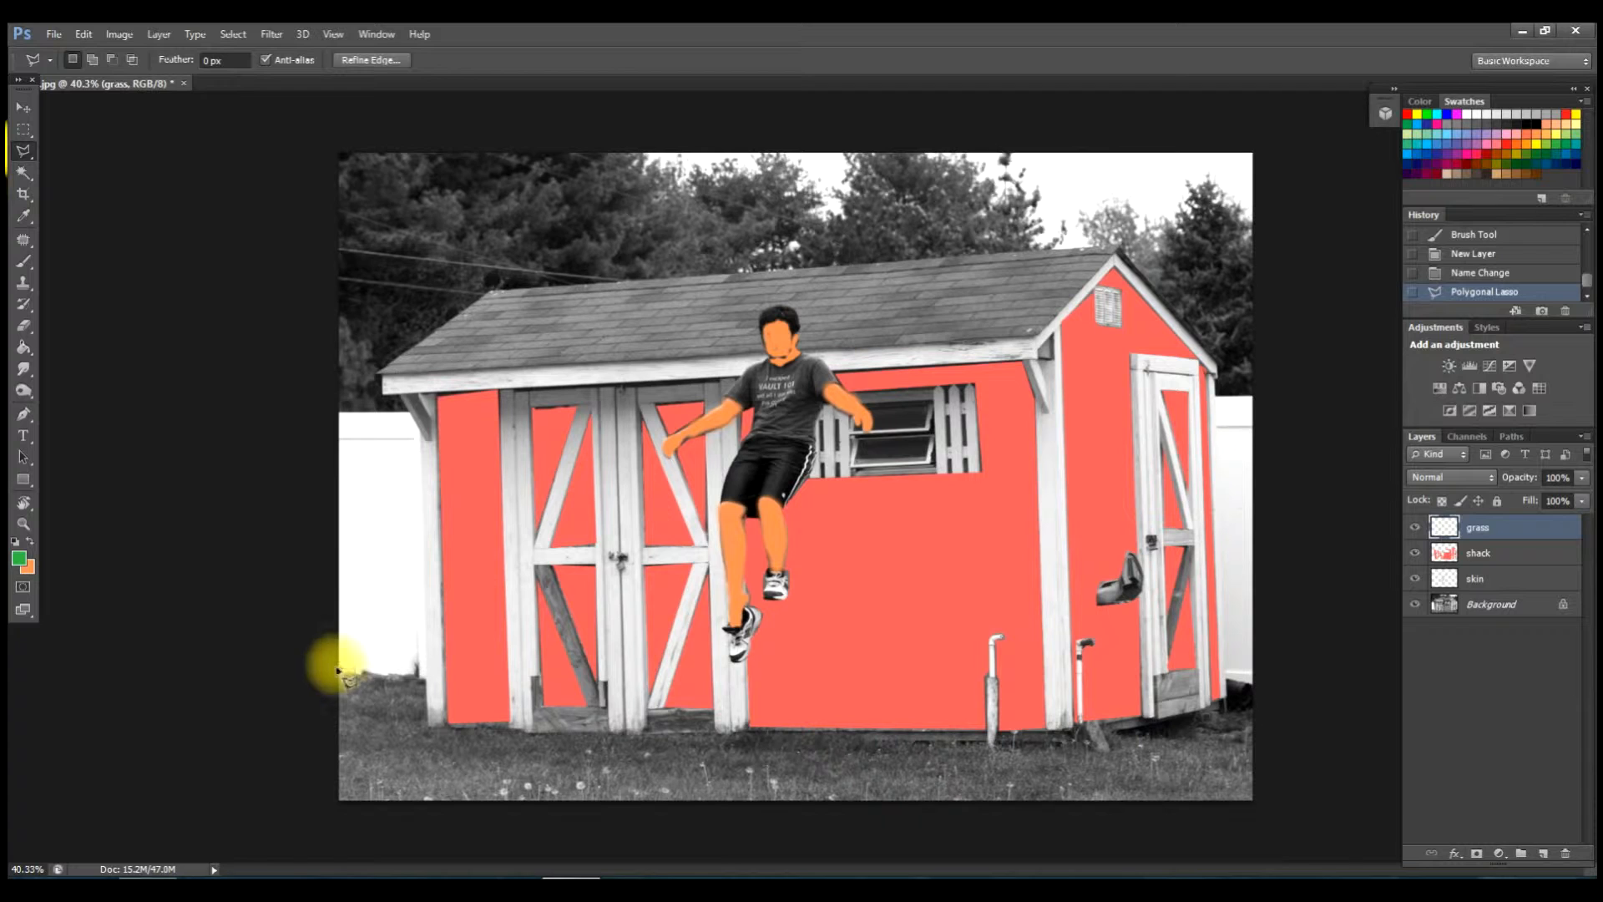
click(342, 675)
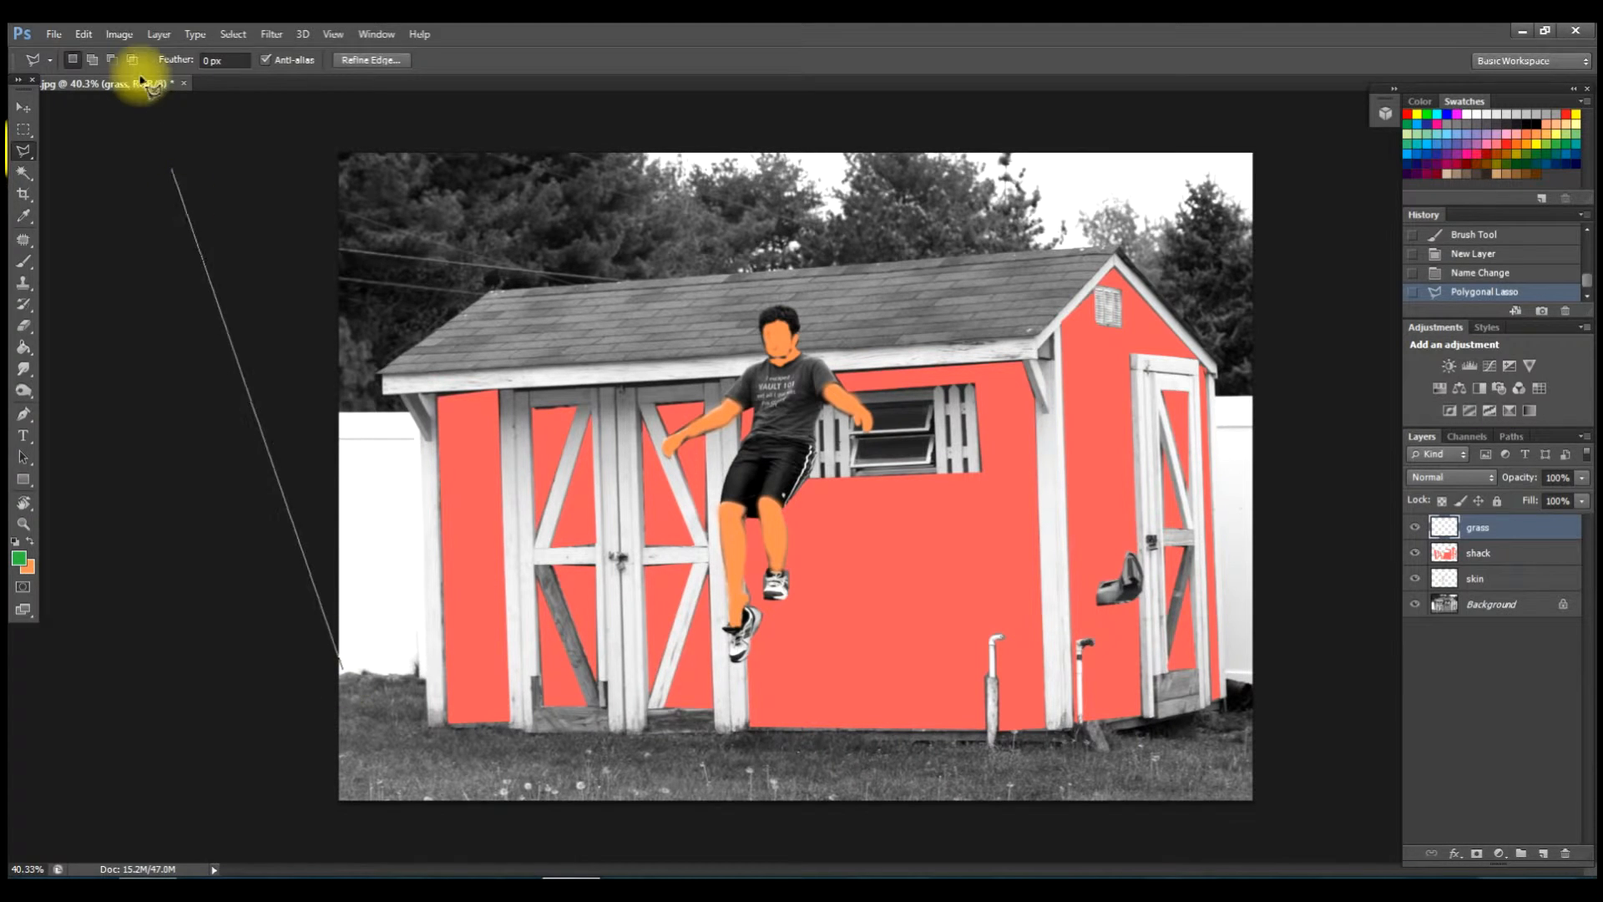
click(349, 681)
click(84, 35)
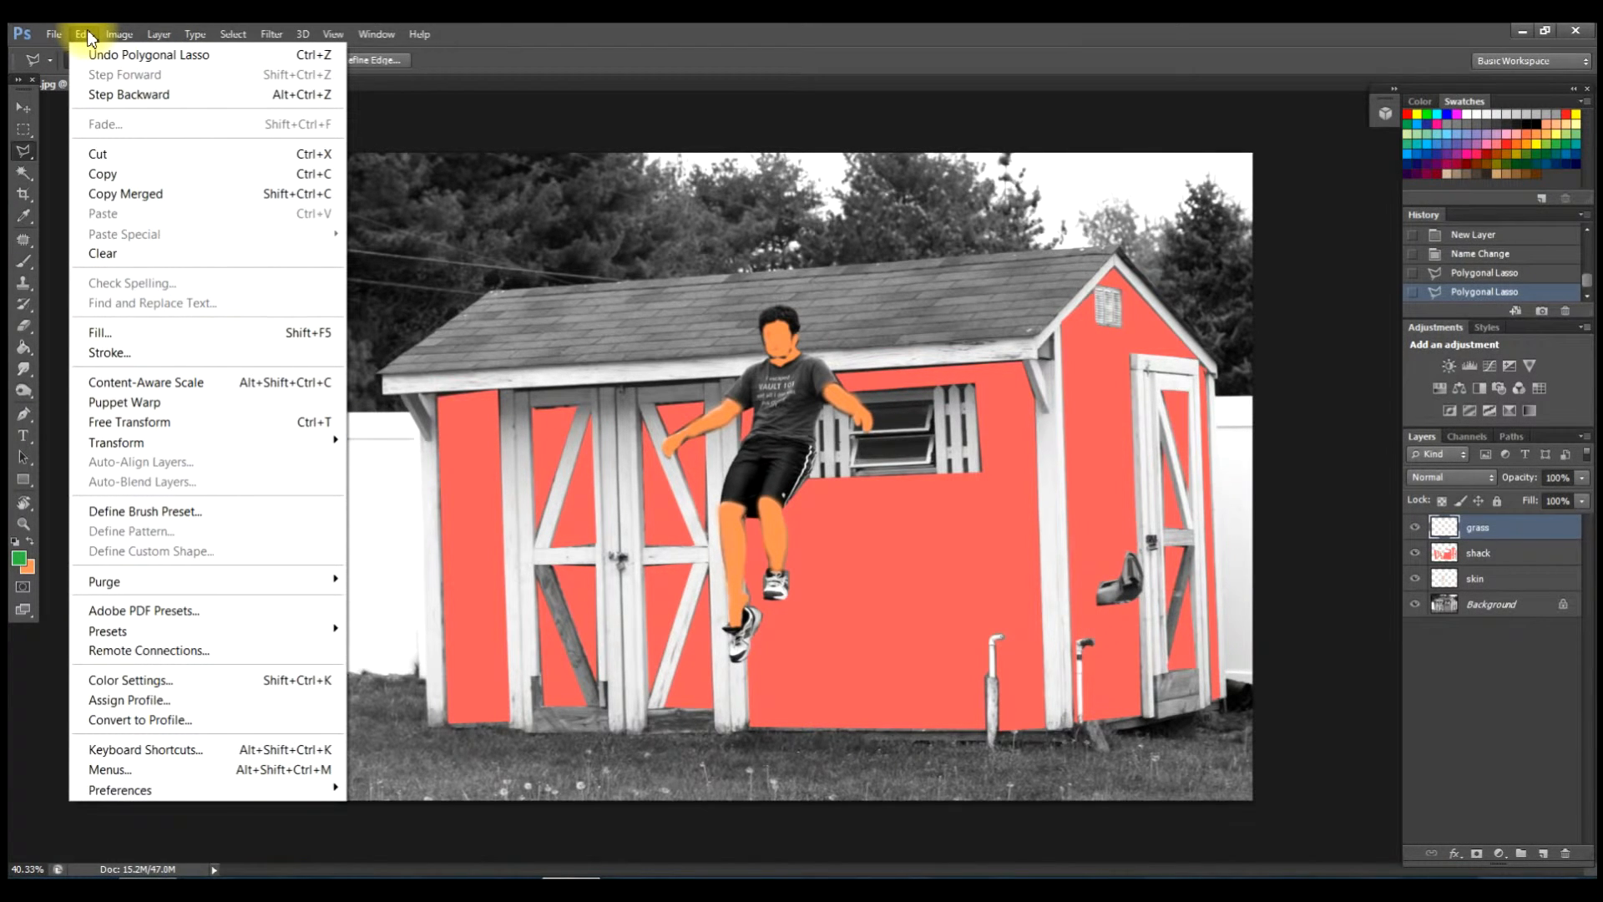
click(93, 92)
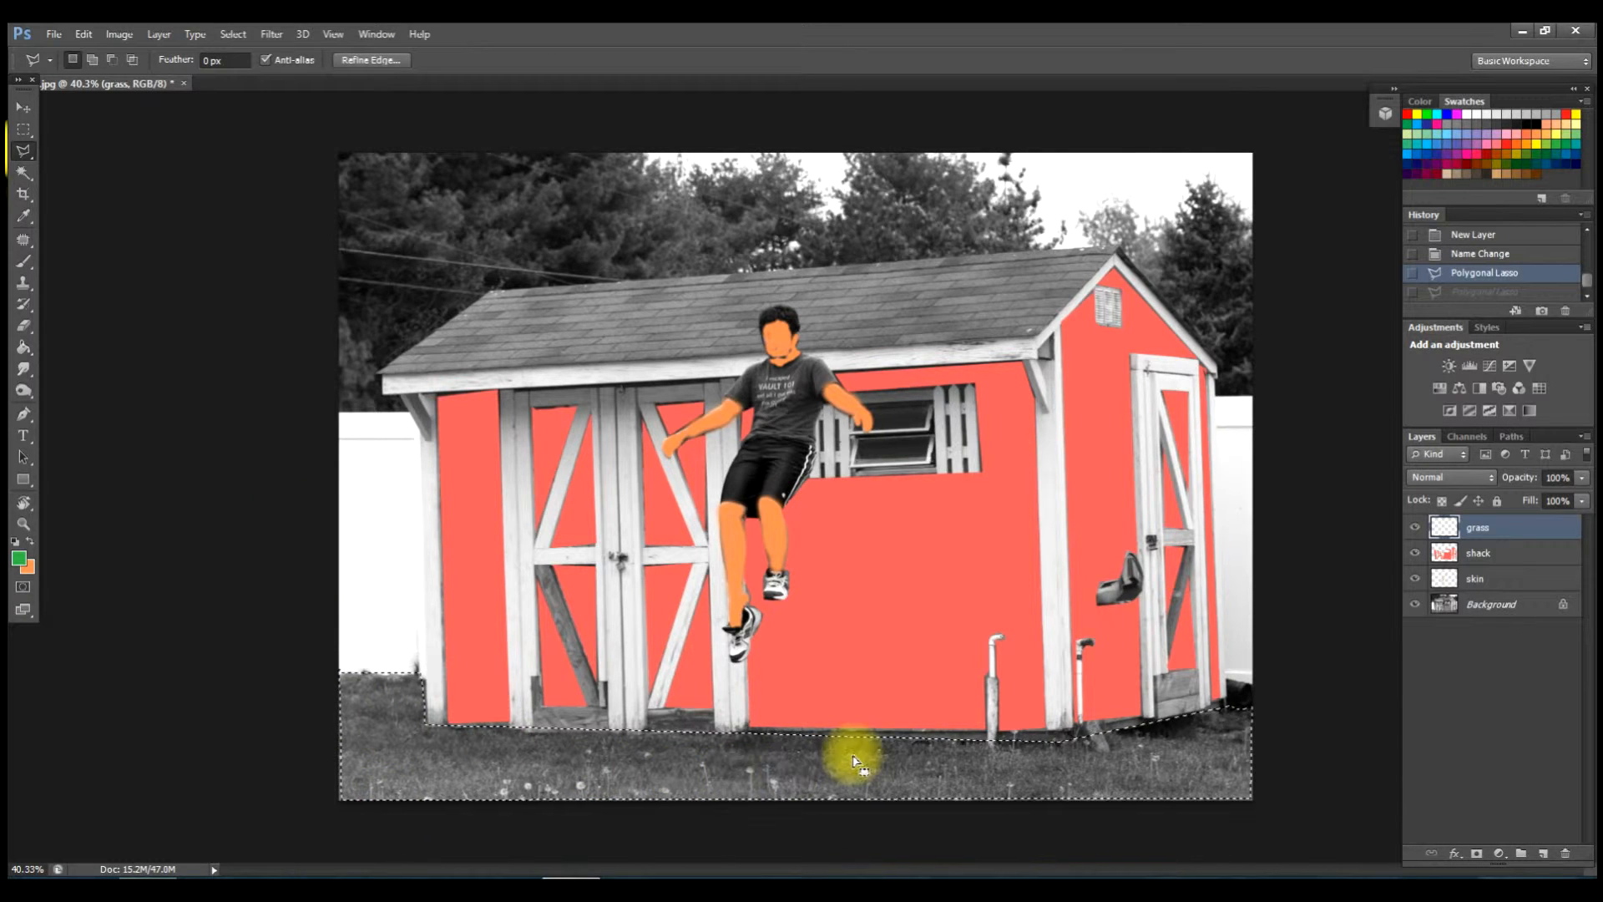
Fill the grass selection green and add a new empty layer.
click(26, 349)
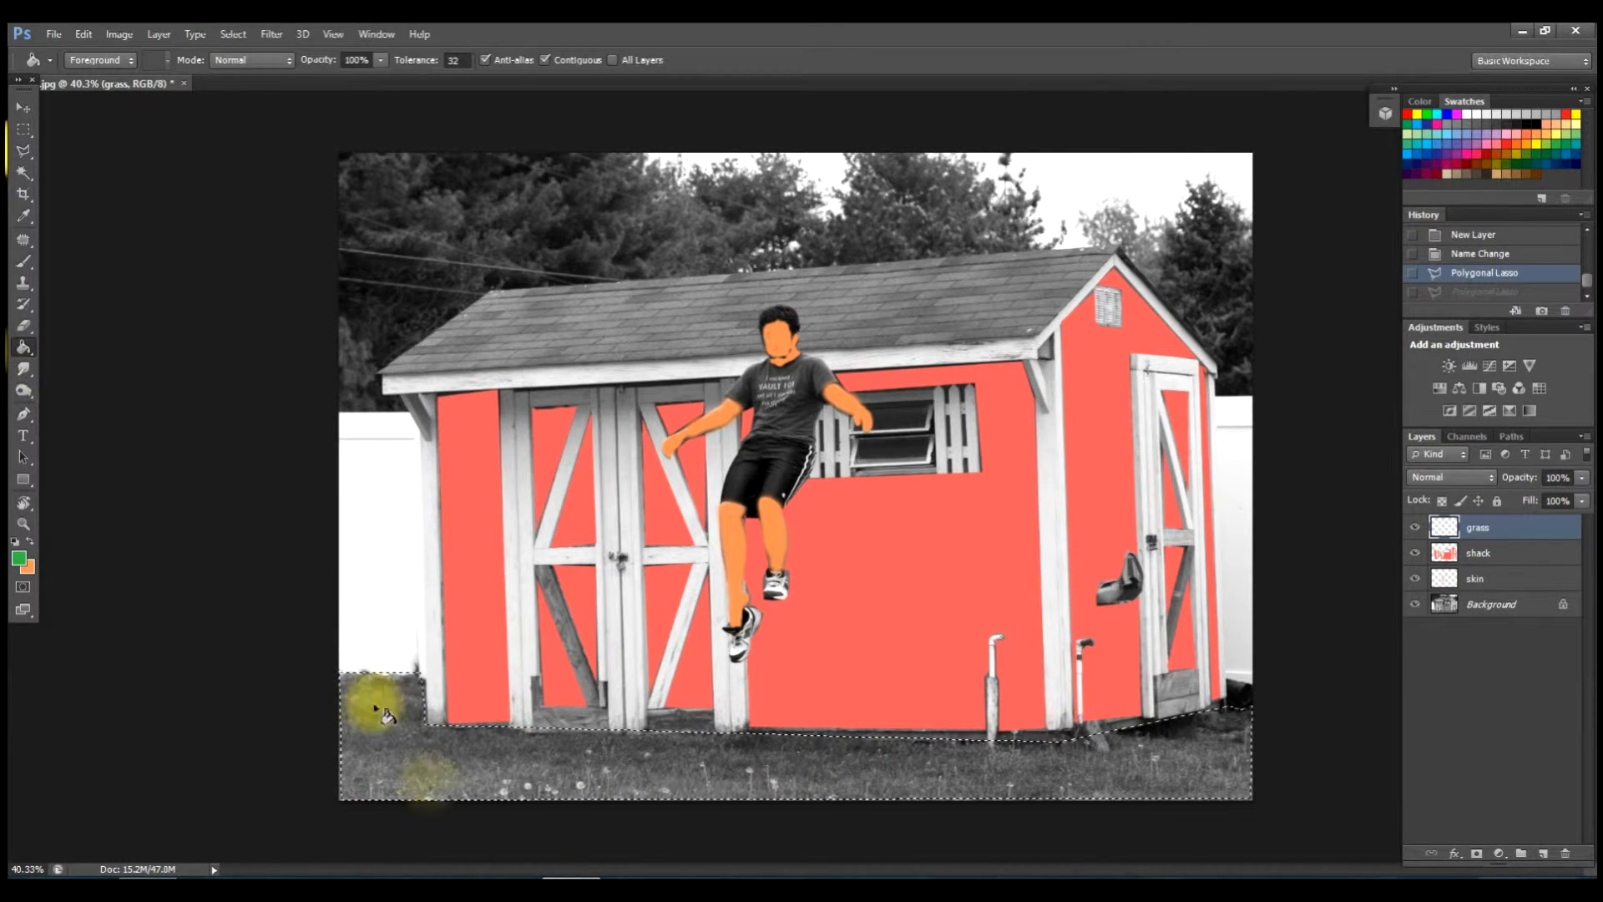
click(403, 747)
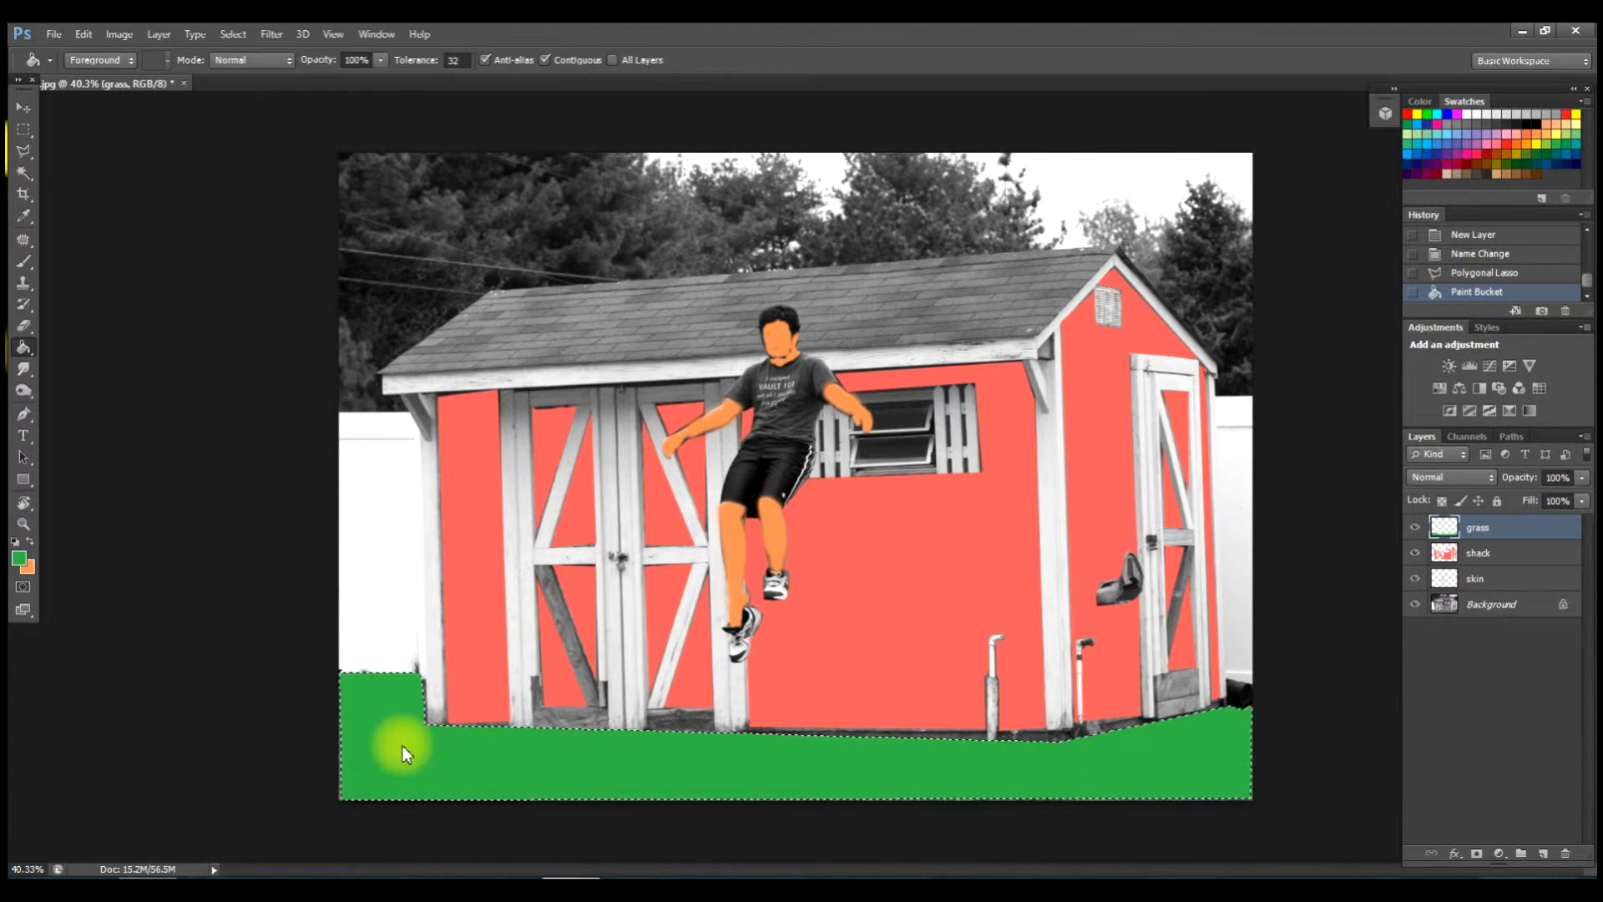
click(1543, 853)
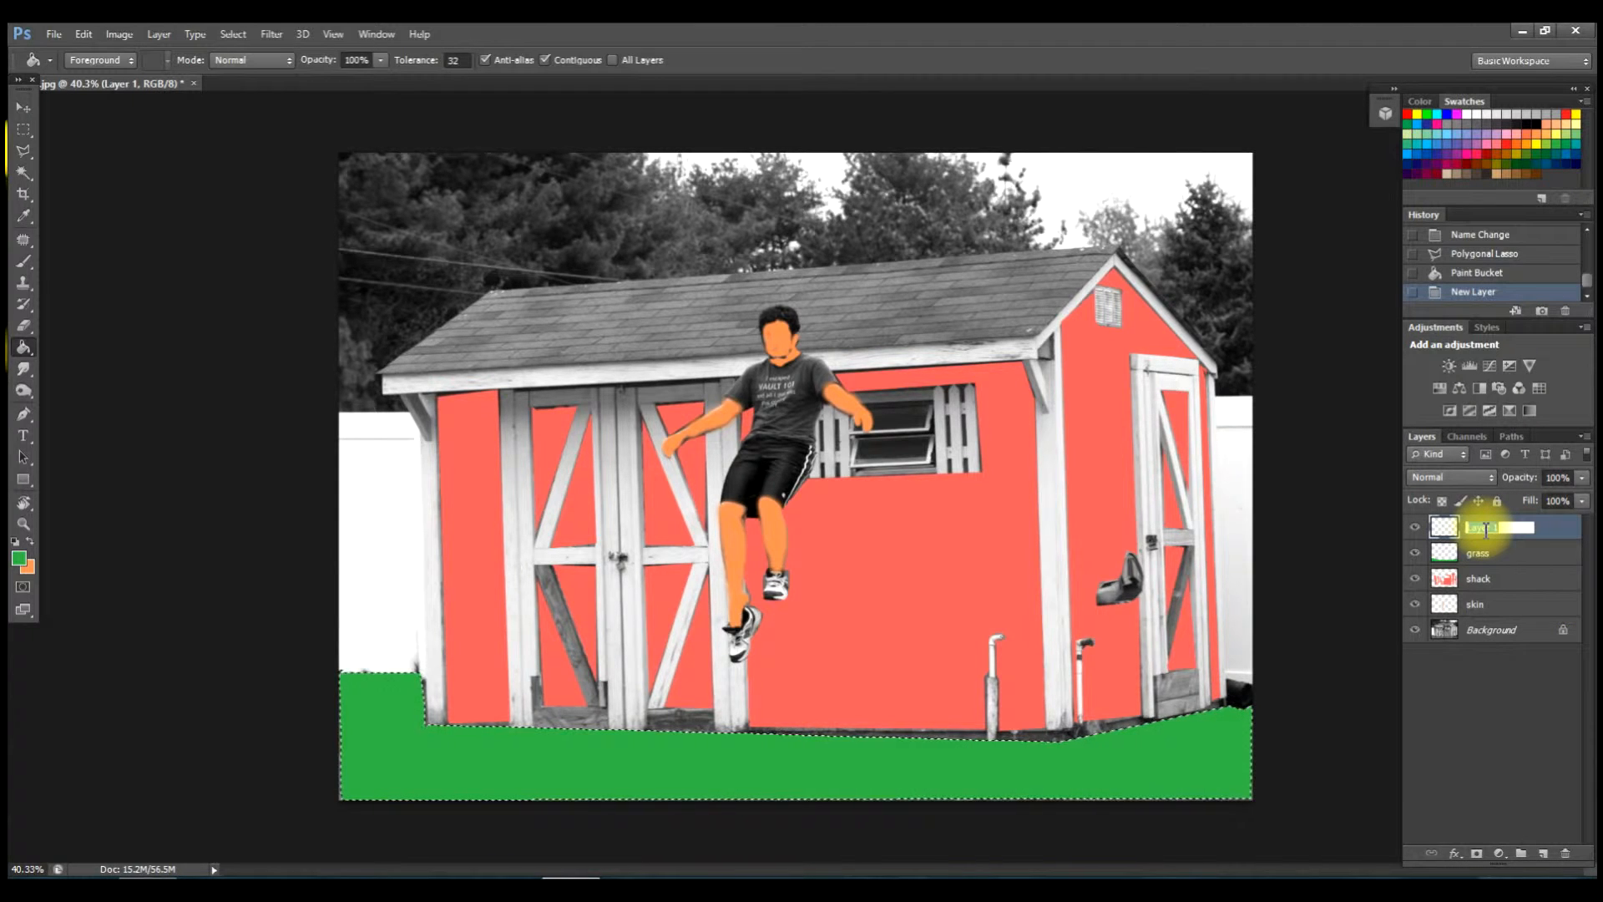
Name the new layer 'trees', pick dark green with the Brush tool, and deselect the grass.
text(tree)
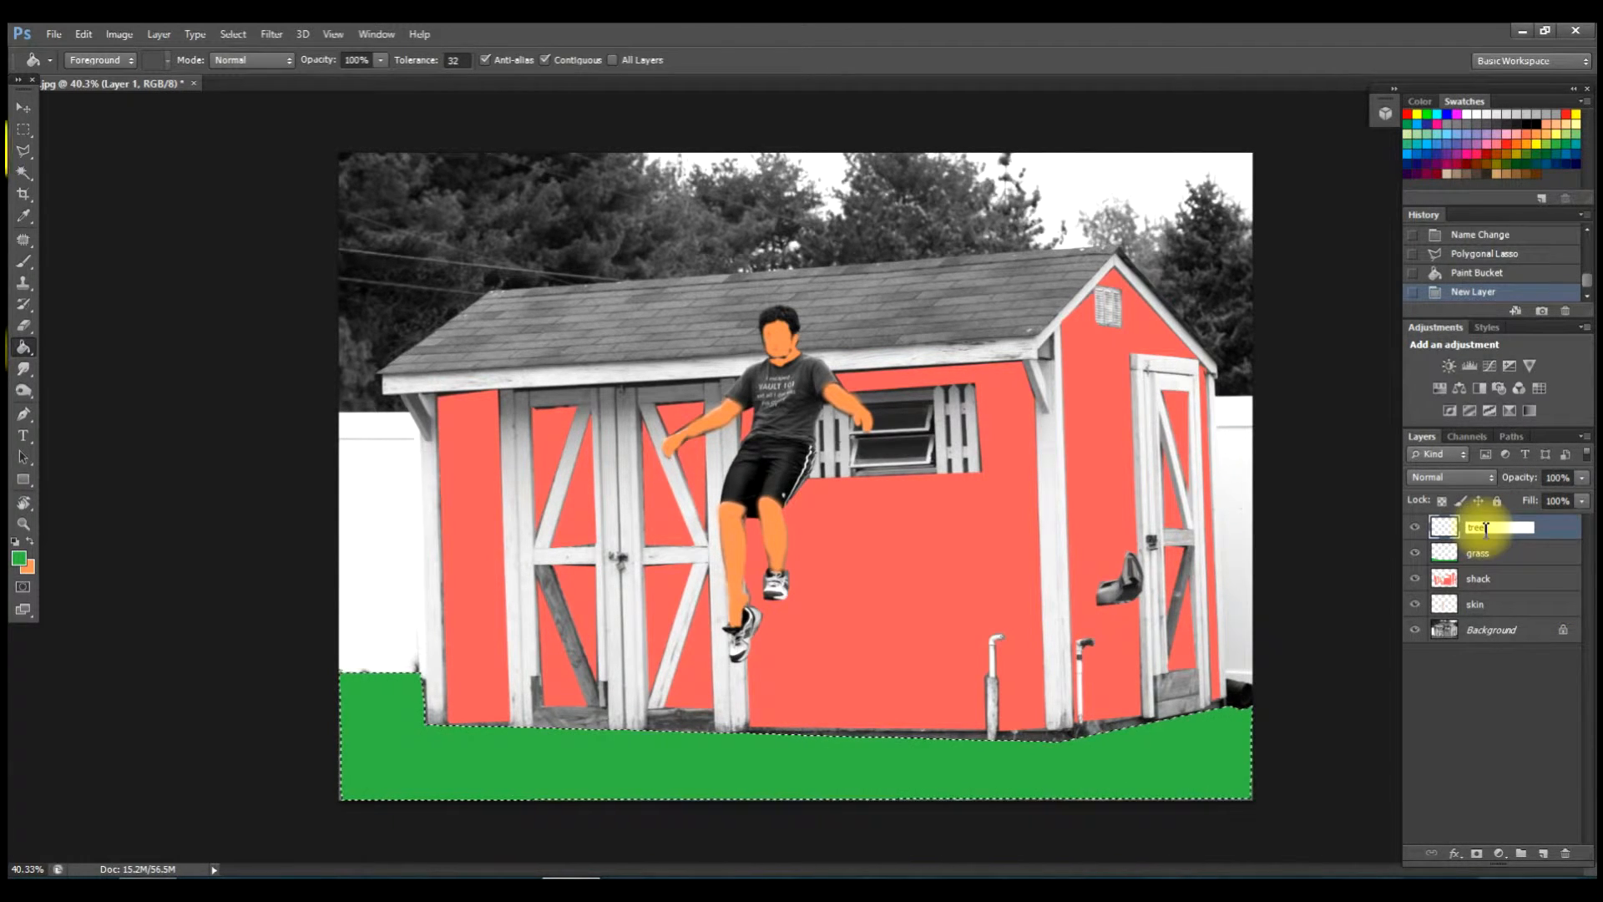
text(s)
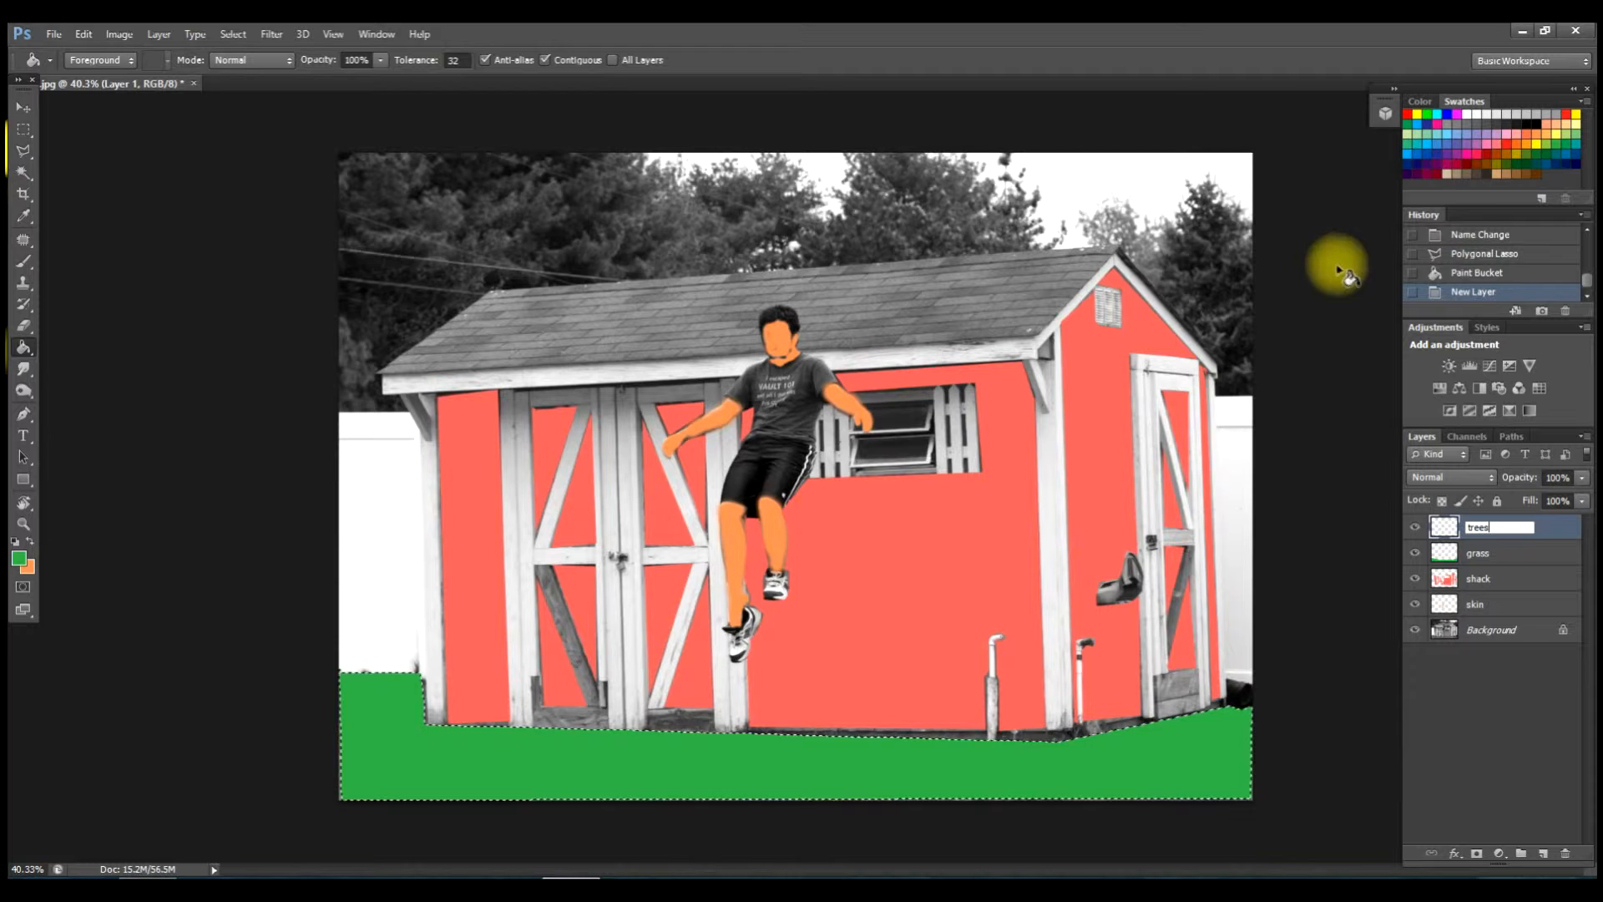
click(1529, 164)
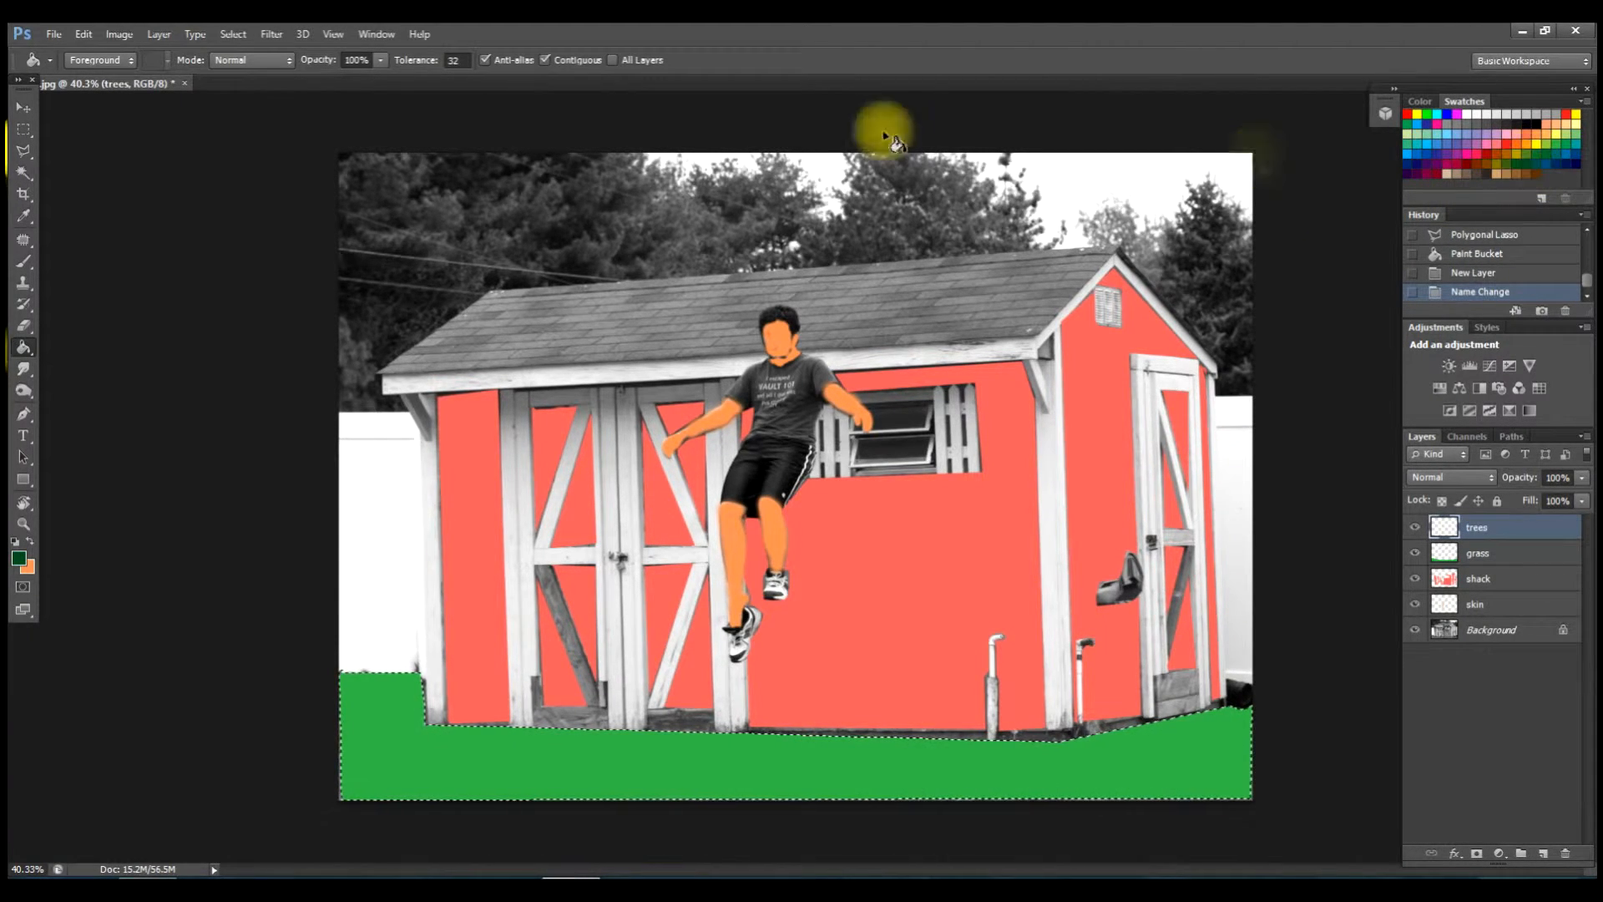
click(23, 269)
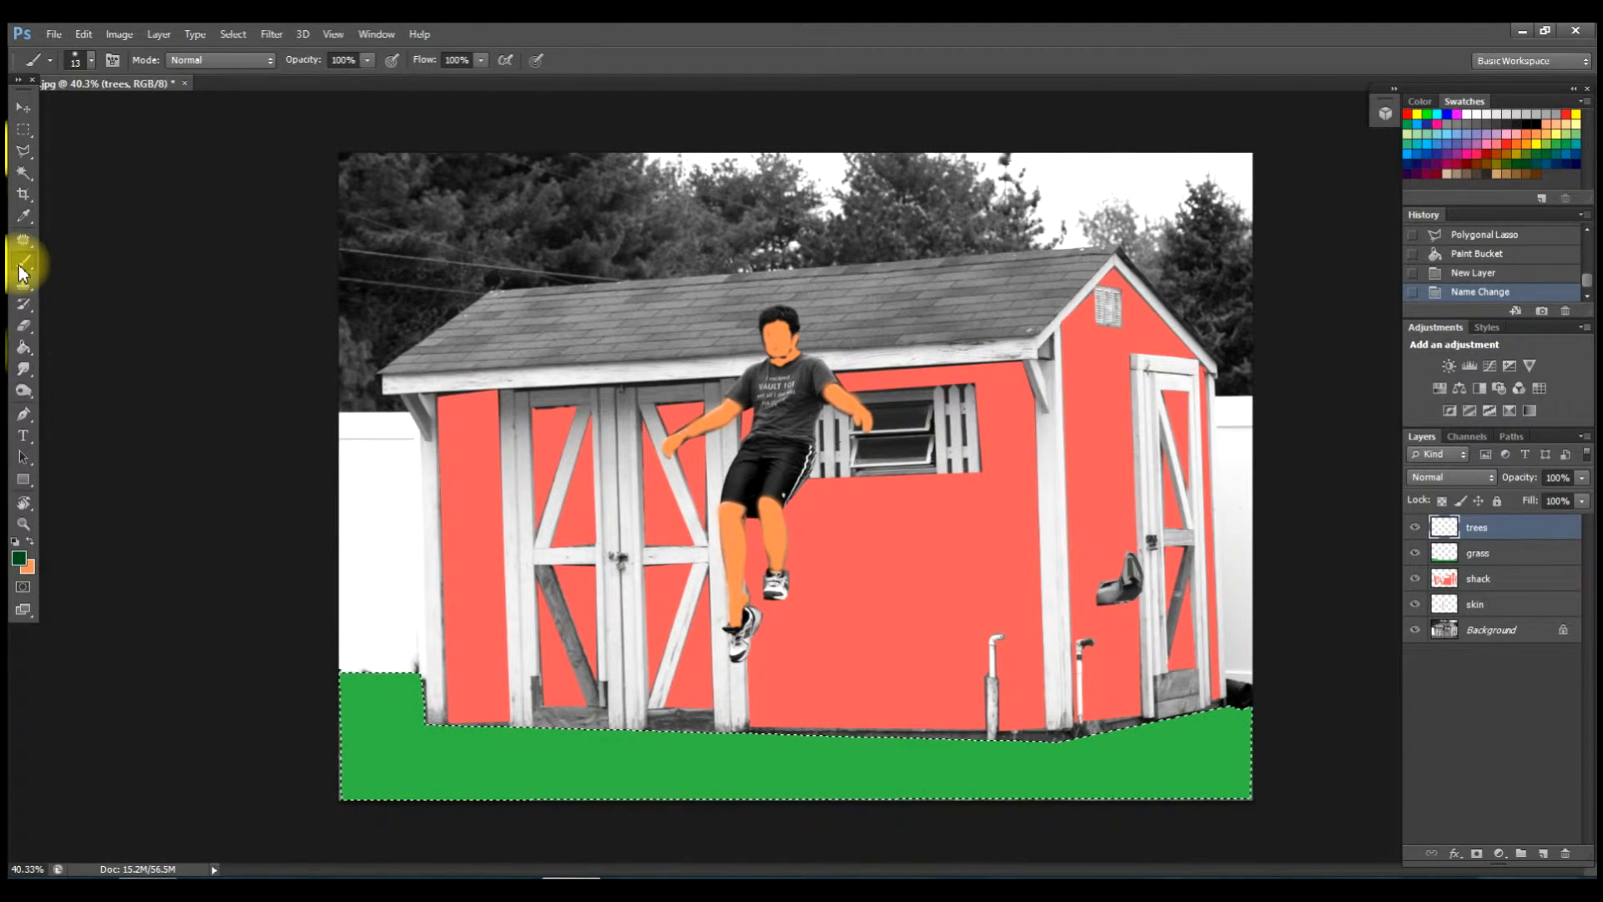
click(225, 34)
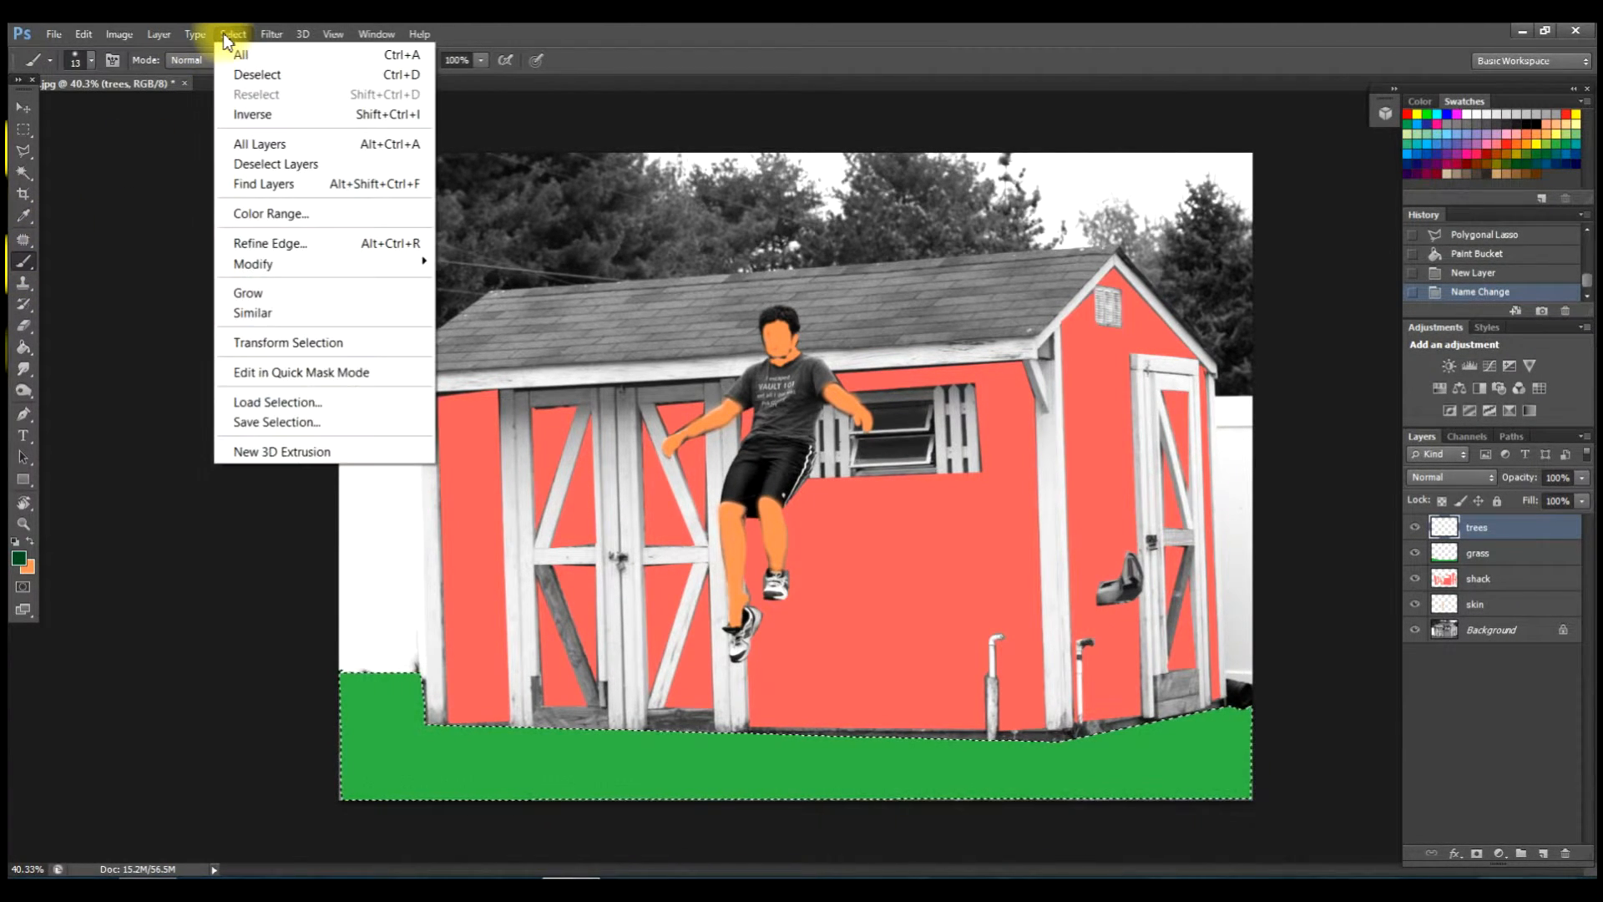
click(249, 74)
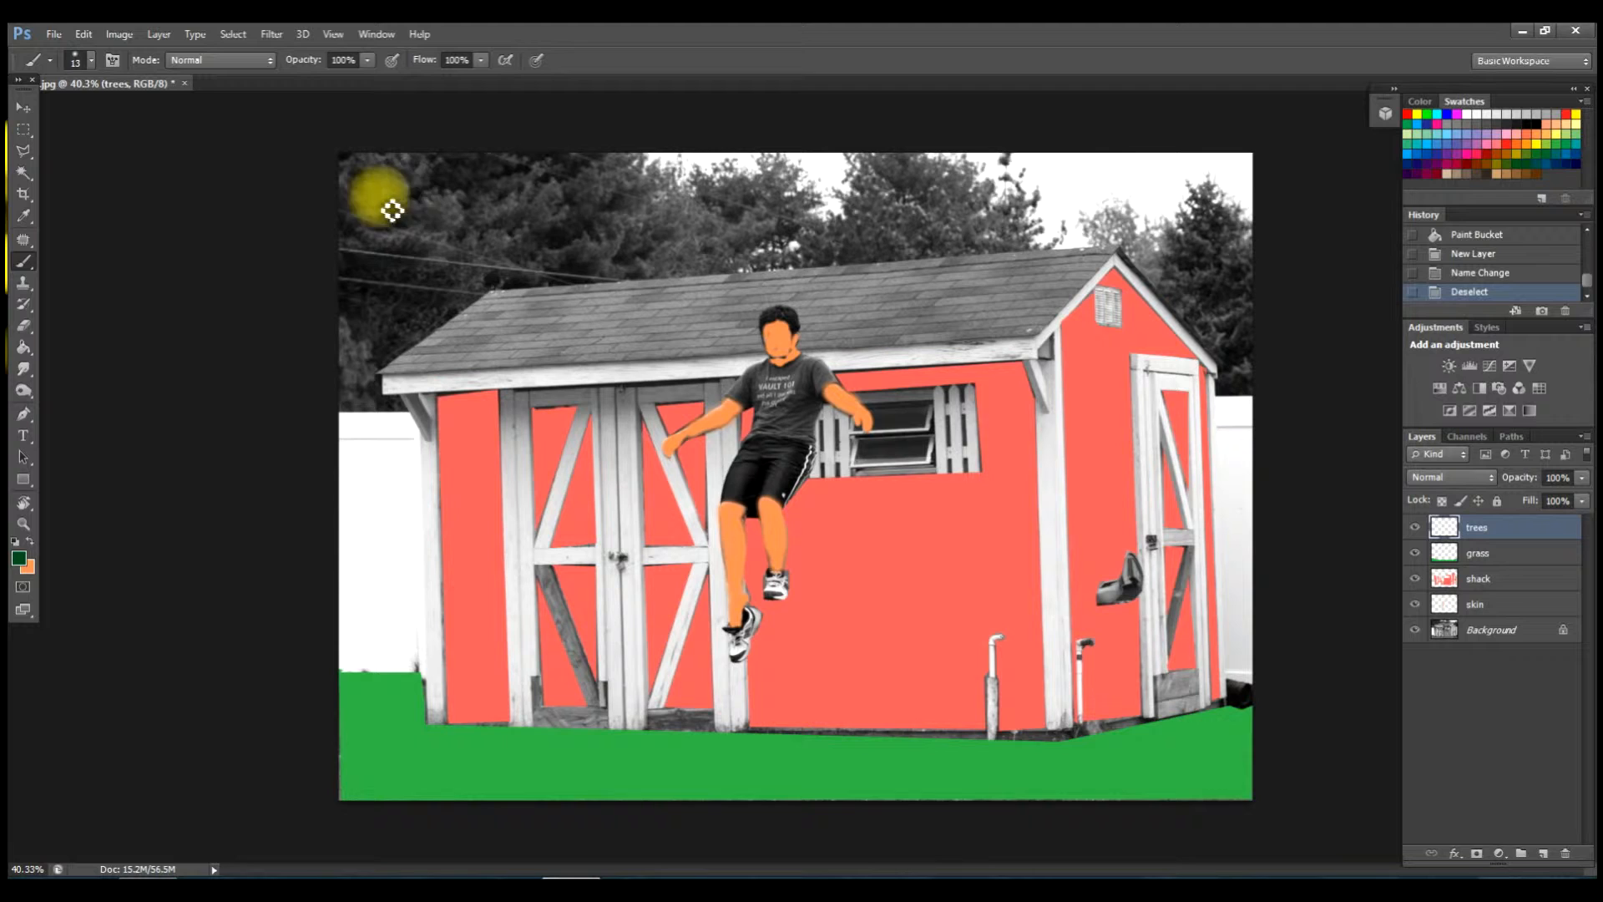
Enlarge the soft brush to 102 px and paint a dark green strip down the left-edge trees.
right_click(444, 218)
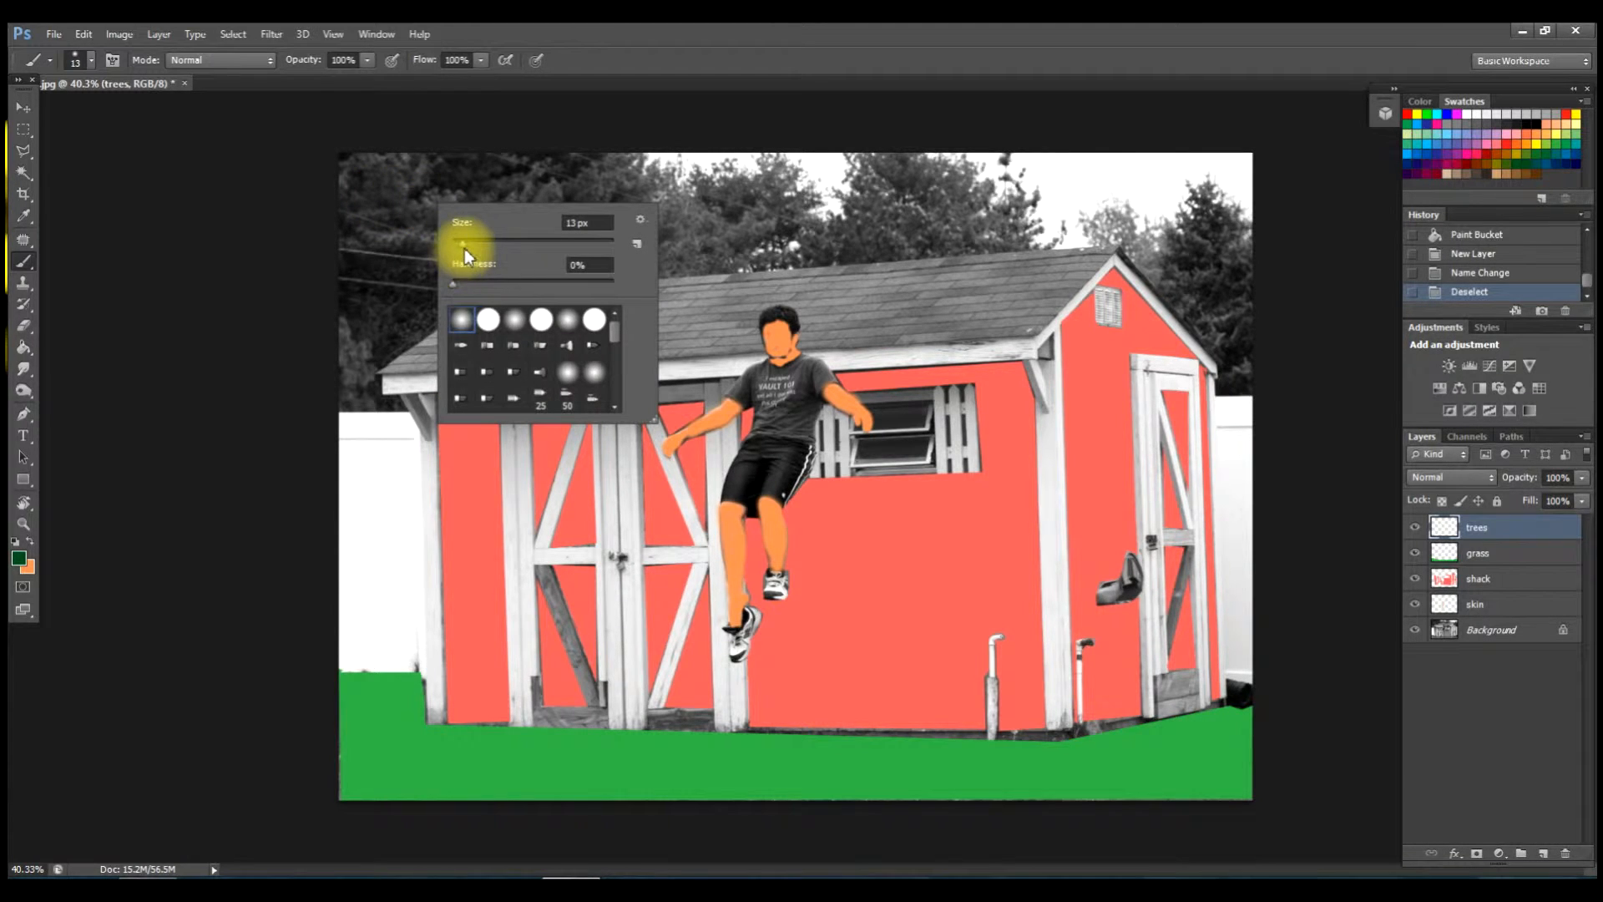
mouse_move(464, 247)
mouse_down()
mouse_move(460, 200)
mouse_move(396, 182)
mouse_move(473, 233)
mouse_move(533, 242)
mouse_up()
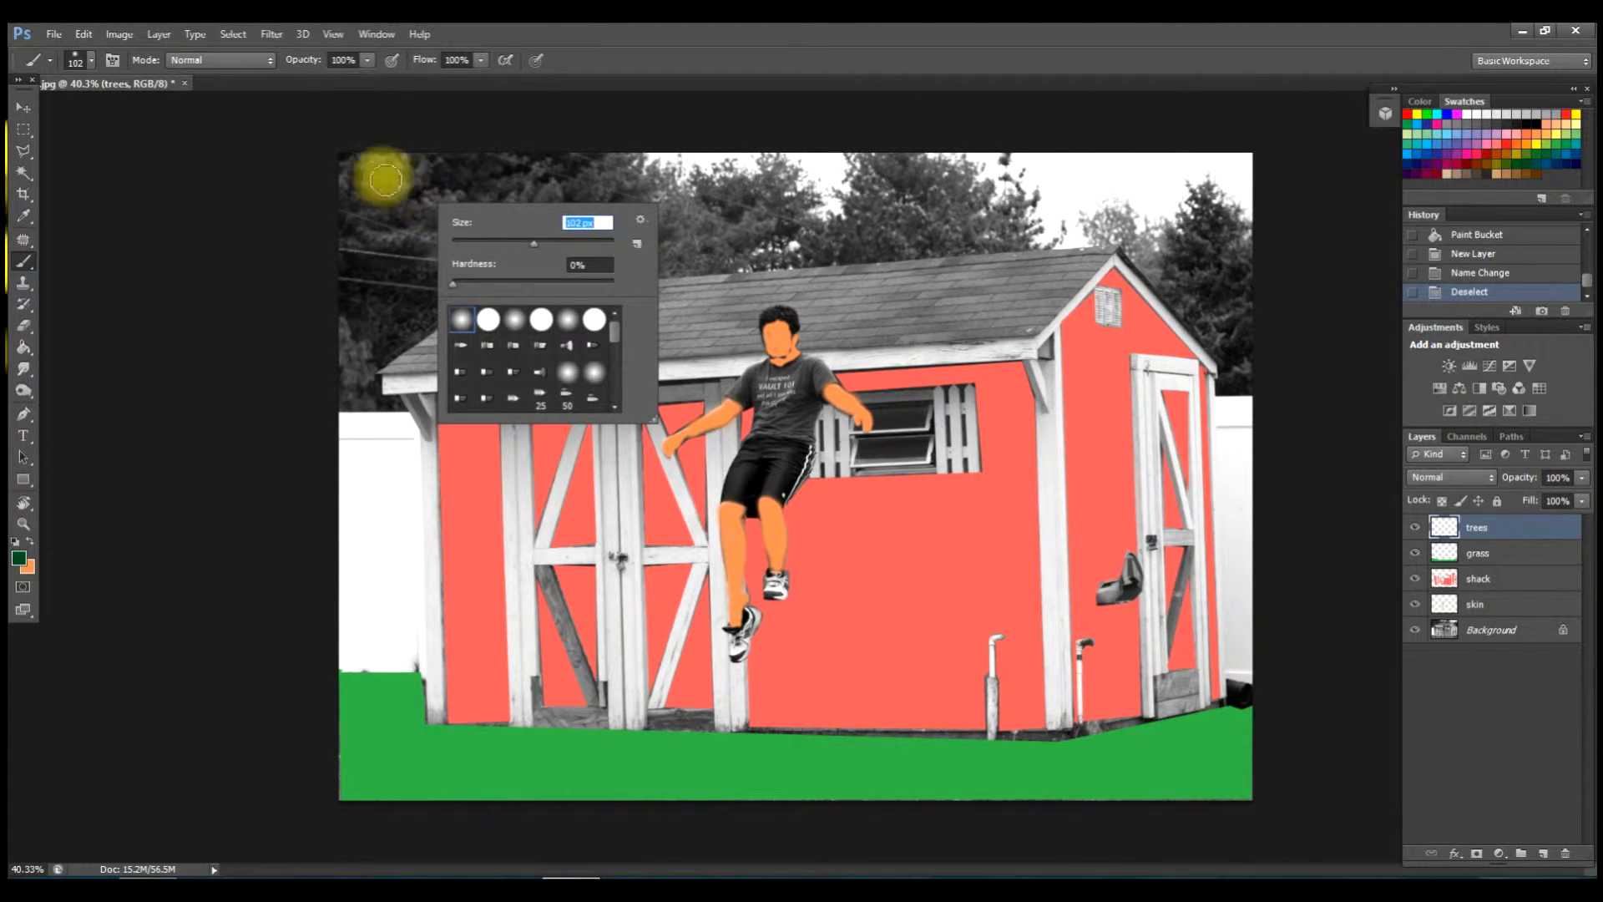
key(Return)
mouse_move(349, 182)
mouse_down()
mouse_move(350, 393)
mouse_move(364, 401)
mouse_move(376, 300)
mouse_up()
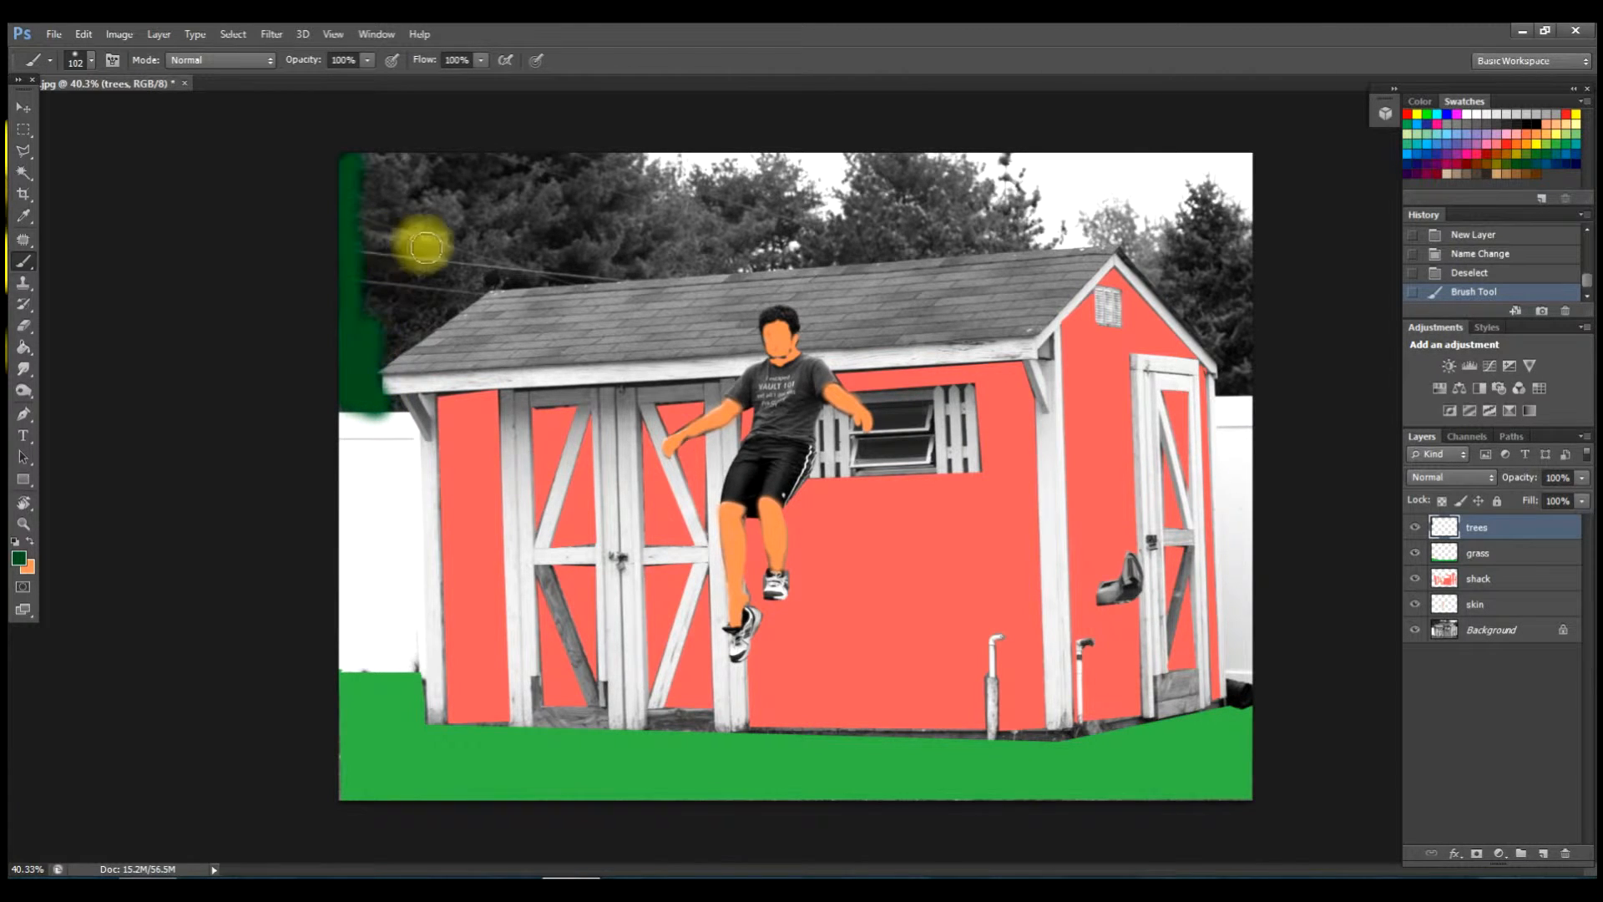
Paint dark green along the top treeline, the branches, and the trees above the shed's right gable.
mouse_move(376, 166)
mouse_down()
mouse_move(554, 176)
mouse_move(609, 165)
mouse_move(482, 161)
mouse_move(627, 161)
mouse_move(680, 260)
mouse_move(475, 284)
mouse_move(378, 360)
mouse_move(394, 179)
mouse_move(364, 268)
mouse_move(366, 197)
mouse_move(402, 184)
mouse_move(415, 317)
mouse_move(451, 166)
mouse_move(414, 211)
mouse_move(425, 254)
mouse_move(451, 267)
mouse_move(473, 222)
mouse_move(550, 252)
mouse_move(566, 236)
mouse_move(631, 242)
mouse_move(476, 263)
mouse_move(588, 211)
mouse_move(474, 201)
mouse_move(522, 184)
mouse_move(626, 226)
mouse_move(512, 178)
mouse_move(644, 233)
mouse_move(551, 238)
mouse_move(554, 189)
mouse_move(626, 172)
mouse_move(667, 175)
mouse_move(693, 240)
mouse_move(744, 250)
mouse_move(820, 263)
mouse_move(875, 244)
mouse_move(1002, 240)
mouse_move(959, 162)
mouse_move(880, 151)
mouse_move(862, 167)
mouse_move(960, 222)
mouse_move(944, 189)
mouse_move(880, 175)
mouse_move(916, 240)
mouse_move(843, 203)
mouse_move(852, 214)
mouse_move(816, 236)
mouse_move(712, 259)
mouse_move(759, 236)
mouse_move(706, 199)
mouse_move(788, 215)
mouse_move(762, 186)
mouse_move(774, 174)
mouse_move(780, 193)
mouse_move(804, 190)
mouse_move(779, 172)
mouse_move(790, 200)
mouse_move(678, 243)
mouse_up()
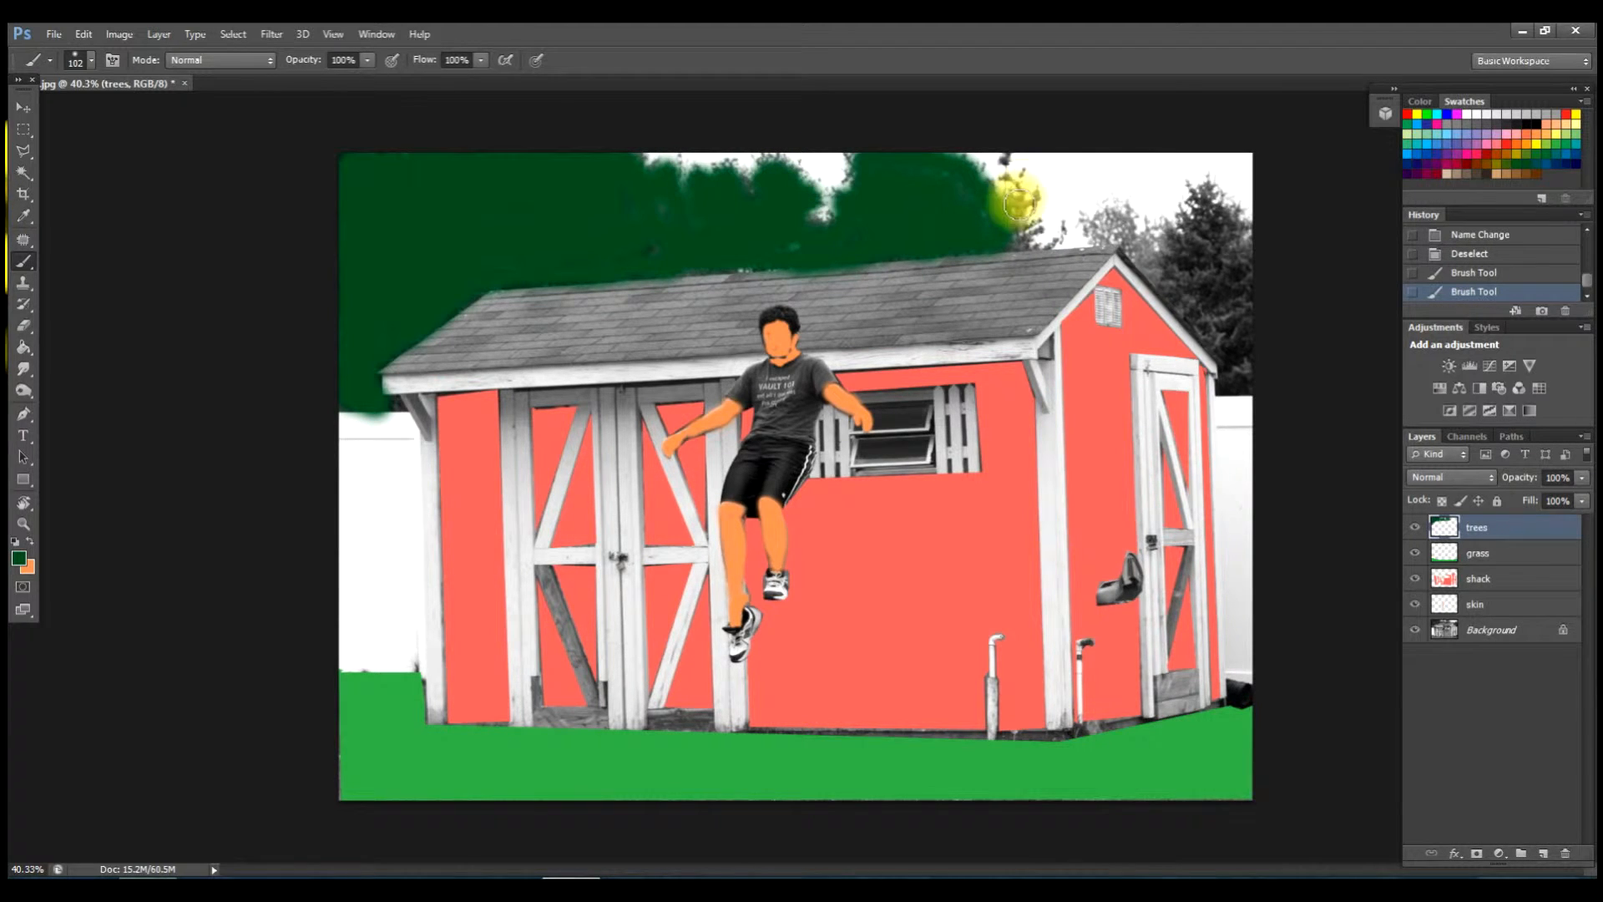
mouse_move(1022, 236)
mouse_down()
mouse_move(994, 142)
mouse_move(1013, 164)
mouse_up()
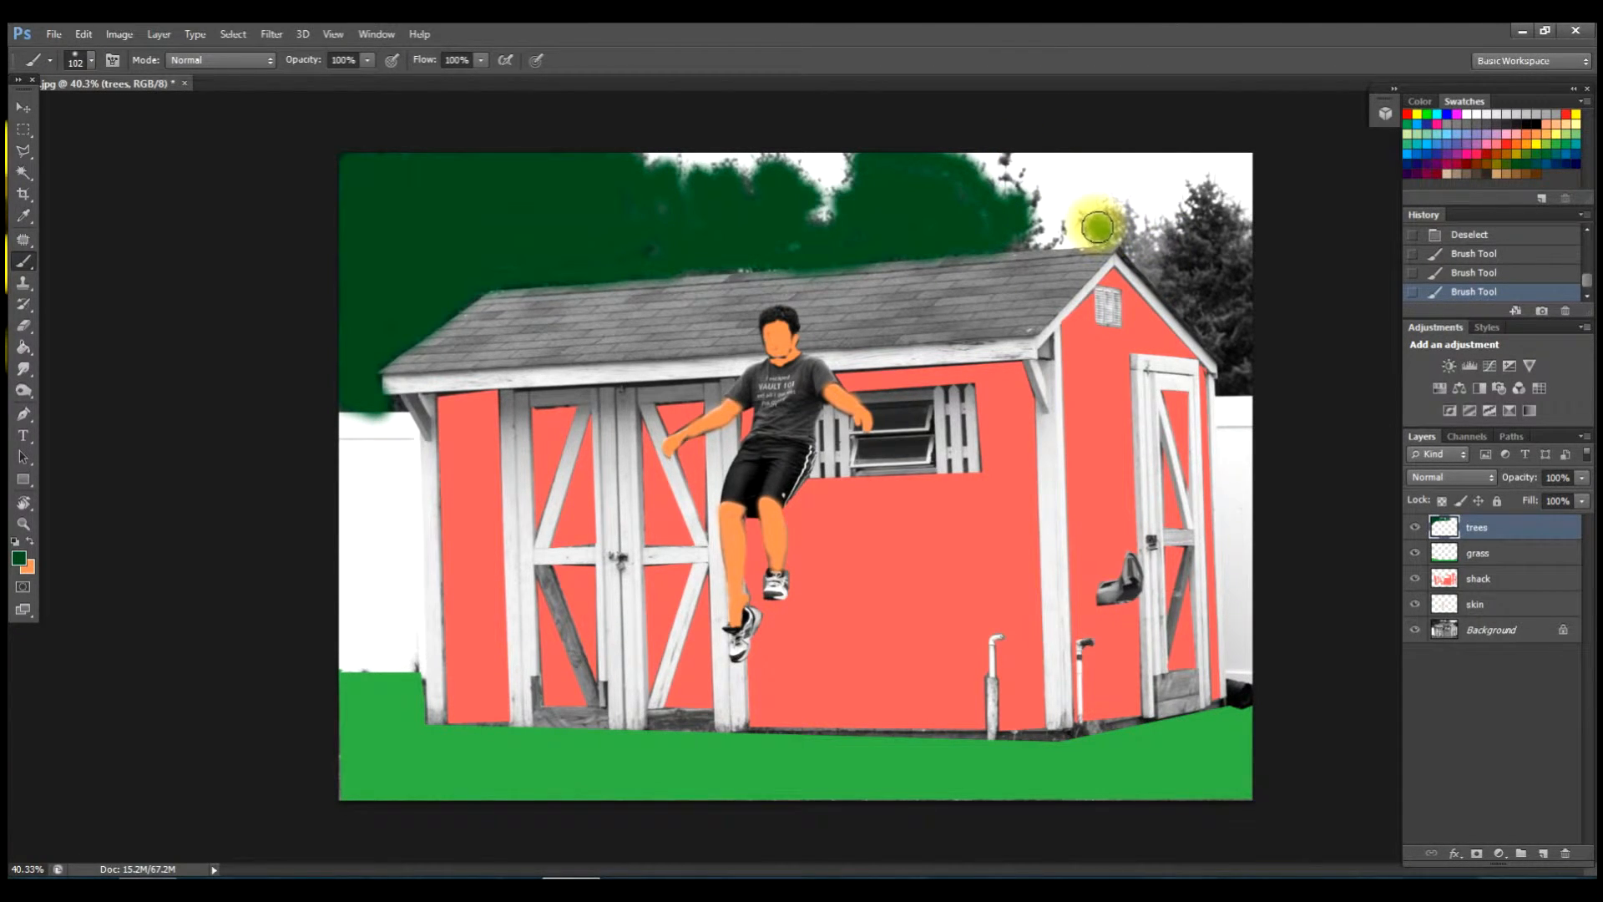
mouse_move(1124, 218)
mouse_down()
mouse_move(1218, 326)
mouse_move(1154, 255)
mouse_move(1245, 385)
mouse_move(1239, 274)
mouse_move(1258, 321)
mouse_move(1224, 200)
mouse_move(1210, 194)
mouse_move(1192, 237)
mouse_move(1163, 236)
mouse_move(1208, 276)
mouse_move(1214, 207)
mouse_move(1219, 294)
mouse_move(1223, 270)
mouse_move(1158, 259)
mouse_up()
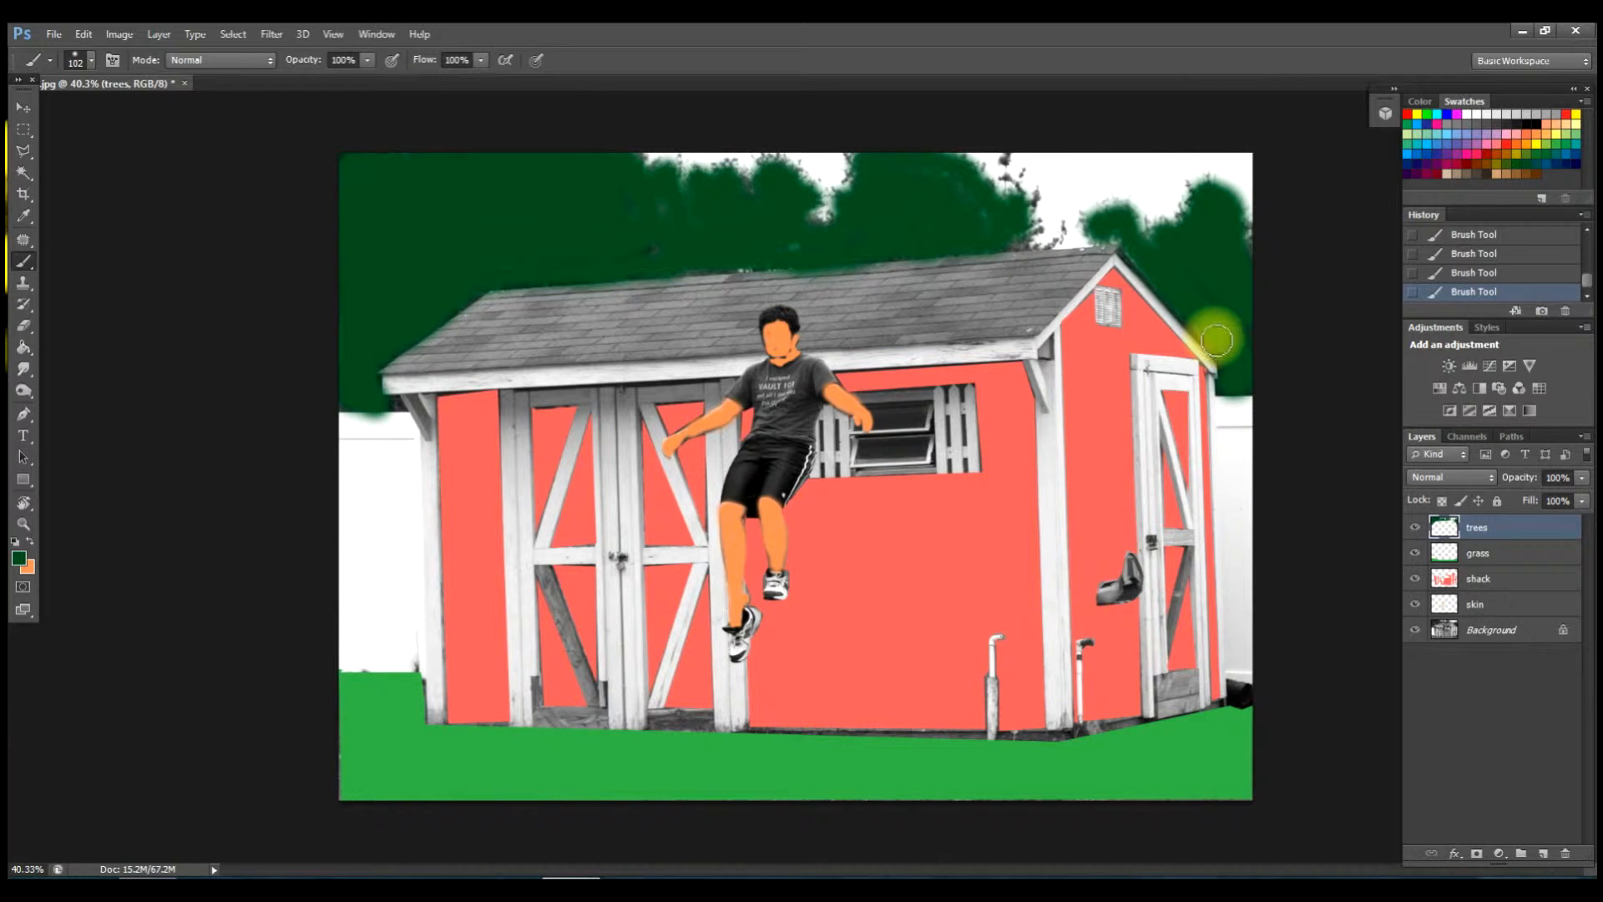
Set the brush to 12 px and dab dark green into branch gaps above the roof peak.
right_click(1108, 205)
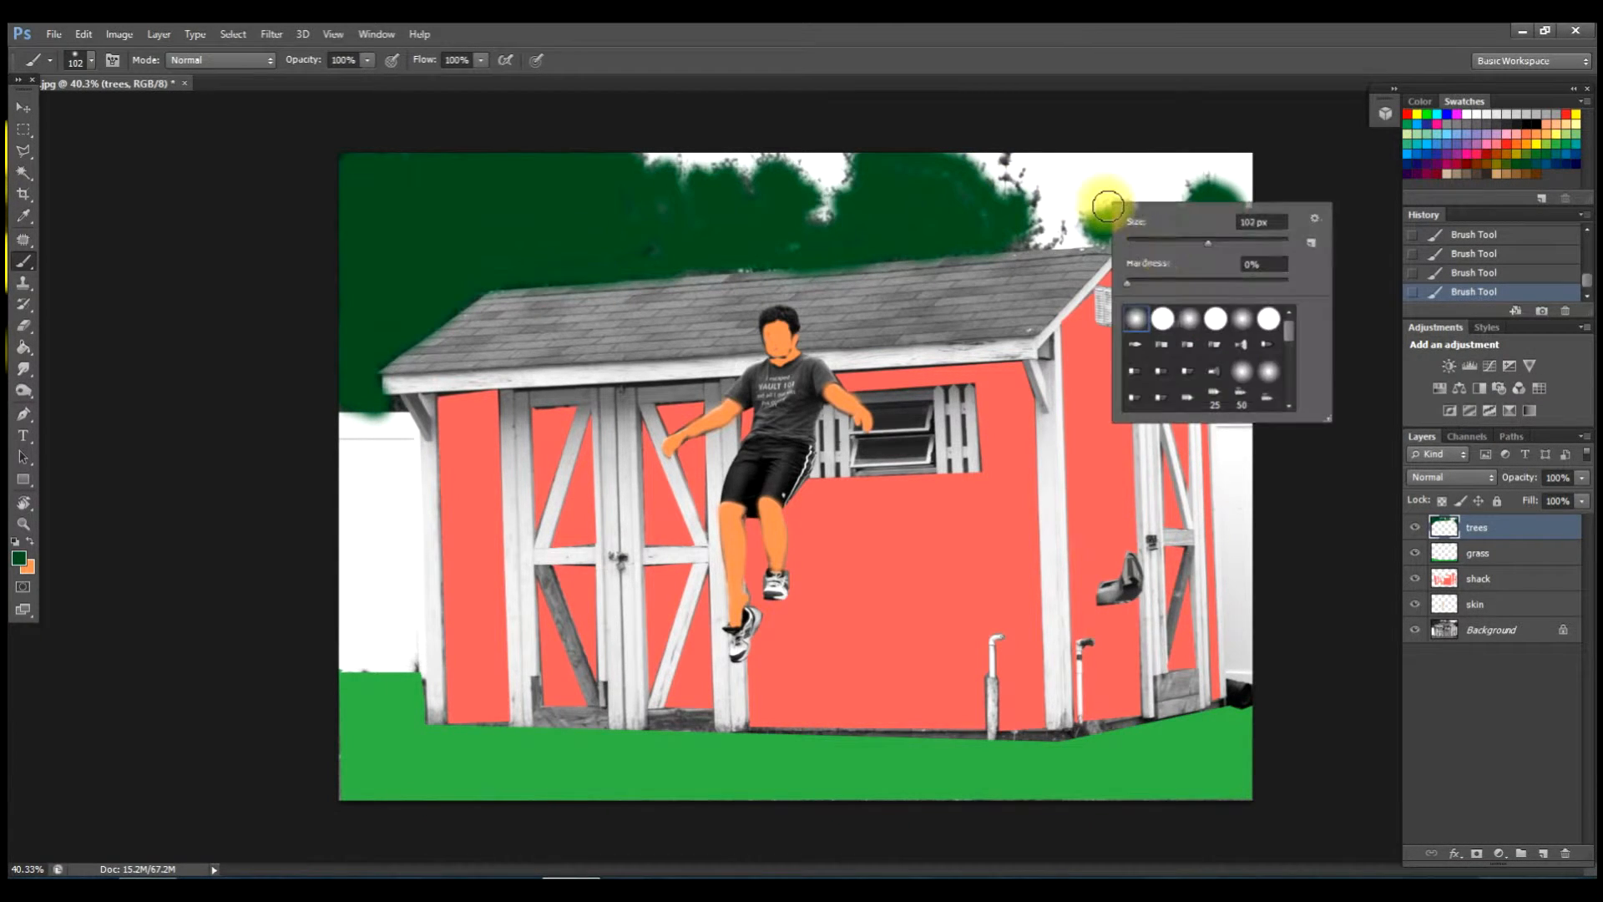
drag(1209, 244, 1135, 244)
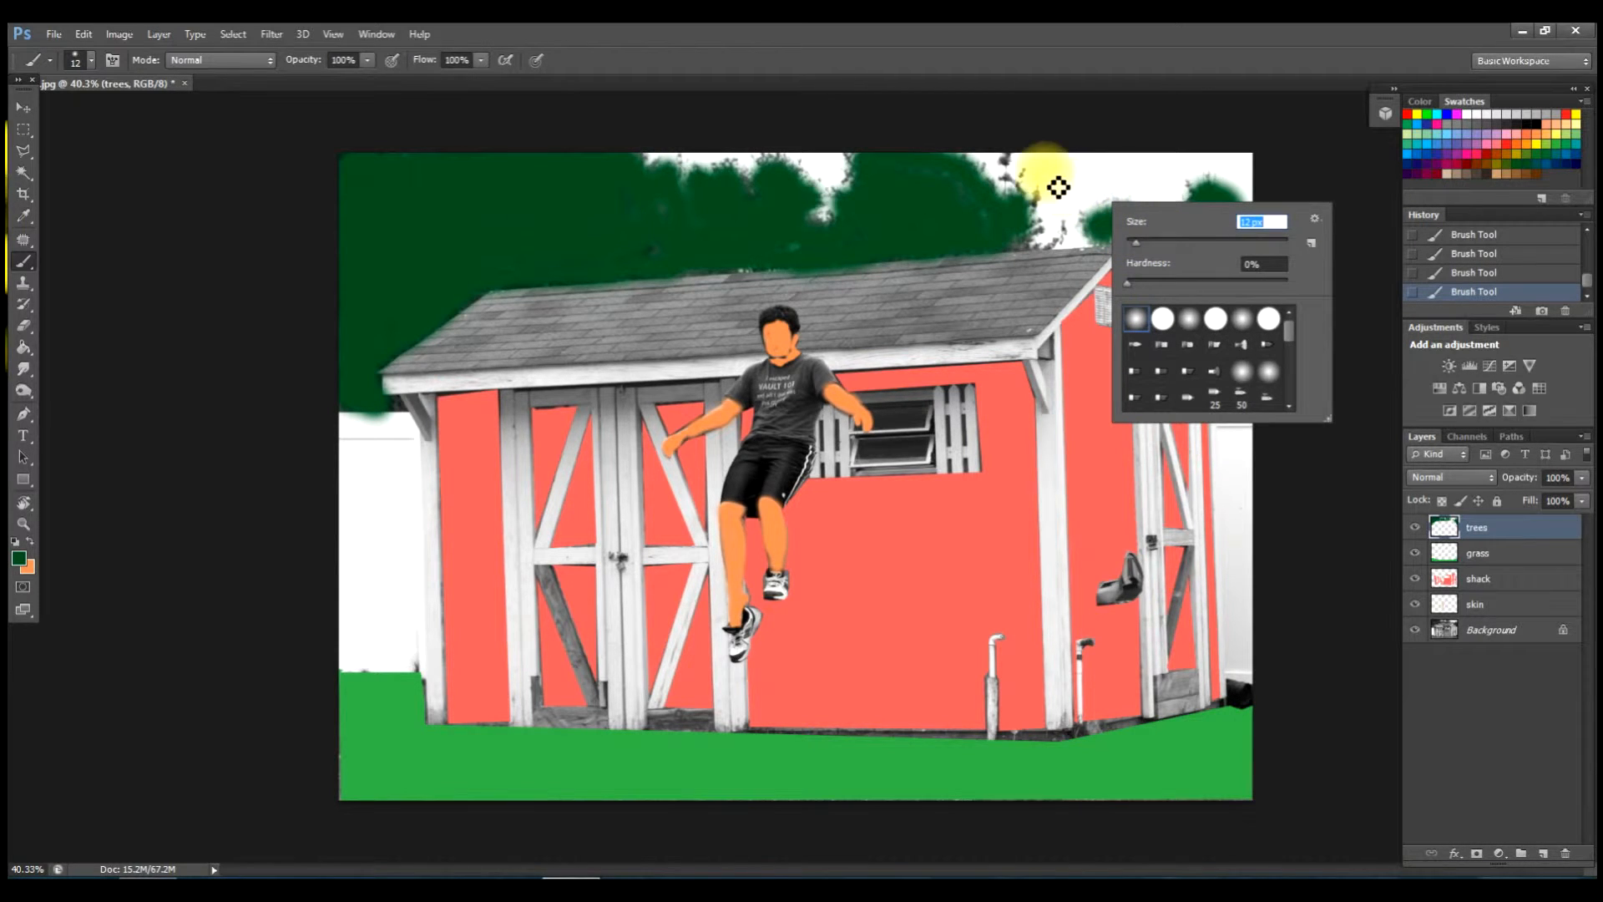
click(1020, 175)
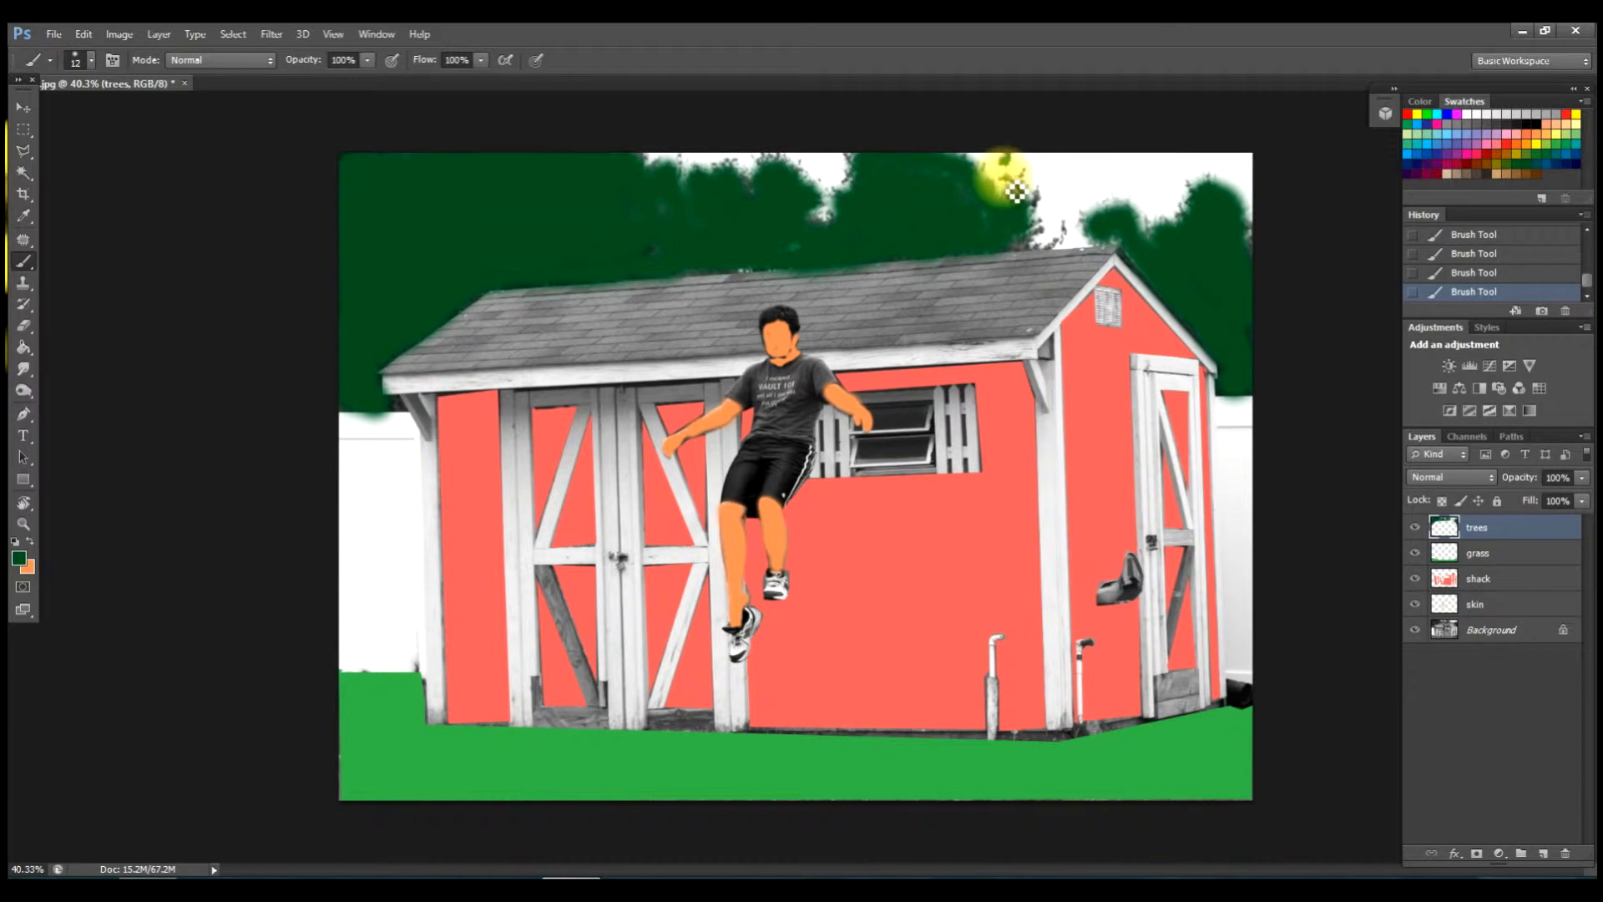
drag(1027, 187, 1041, 186)
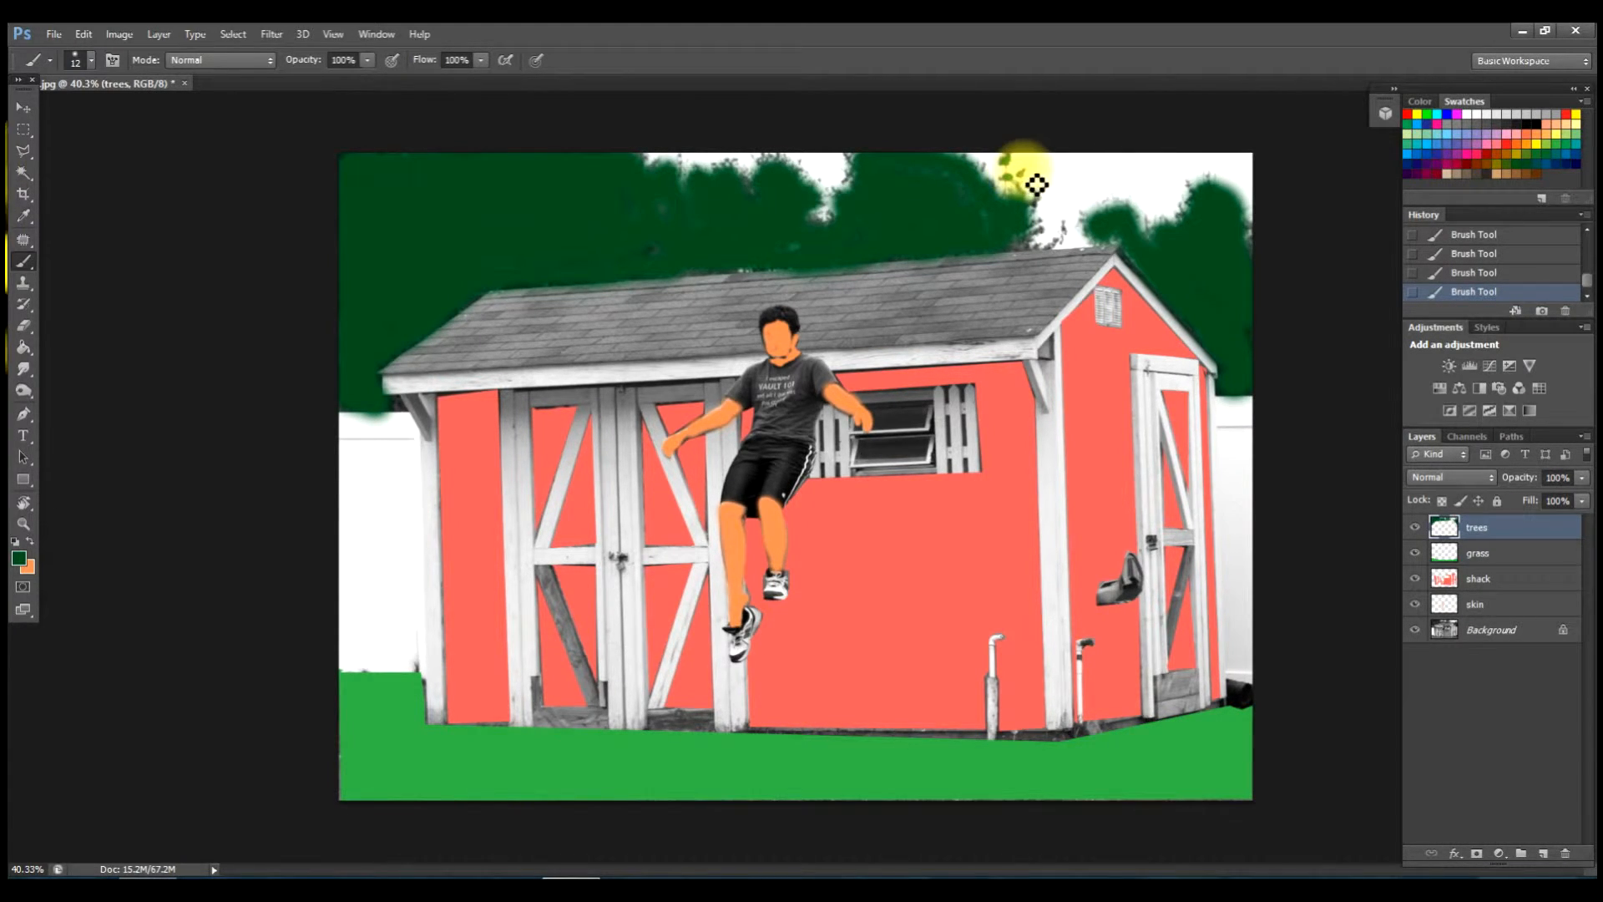
mouse_move(1038, 185)
mouse_down()
mouse_move(1077, 262)
mouse_move(1066, 243)
mouse_move(1054, 263)
mouse_move(969, 236)
mouse_move(959, 161)
mouse_move(958, 177)
mouse_move(875, 204)
mouse_up()
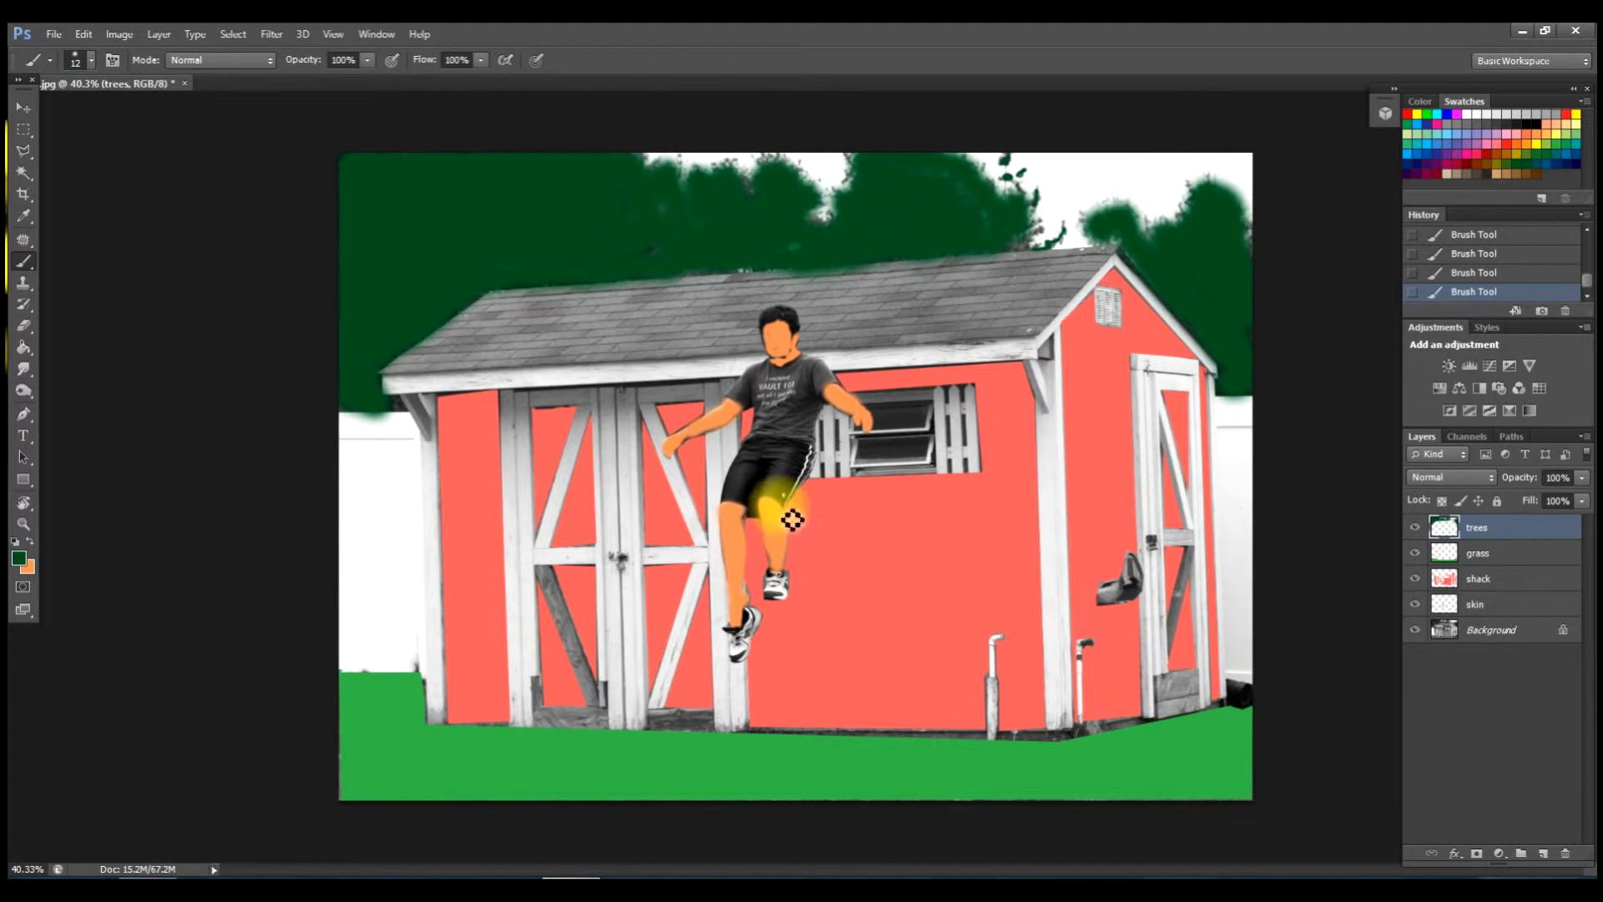
Add a new layer named 'skyirt' for the shirt and choose blue as the paint colour.
click(1544, 856)
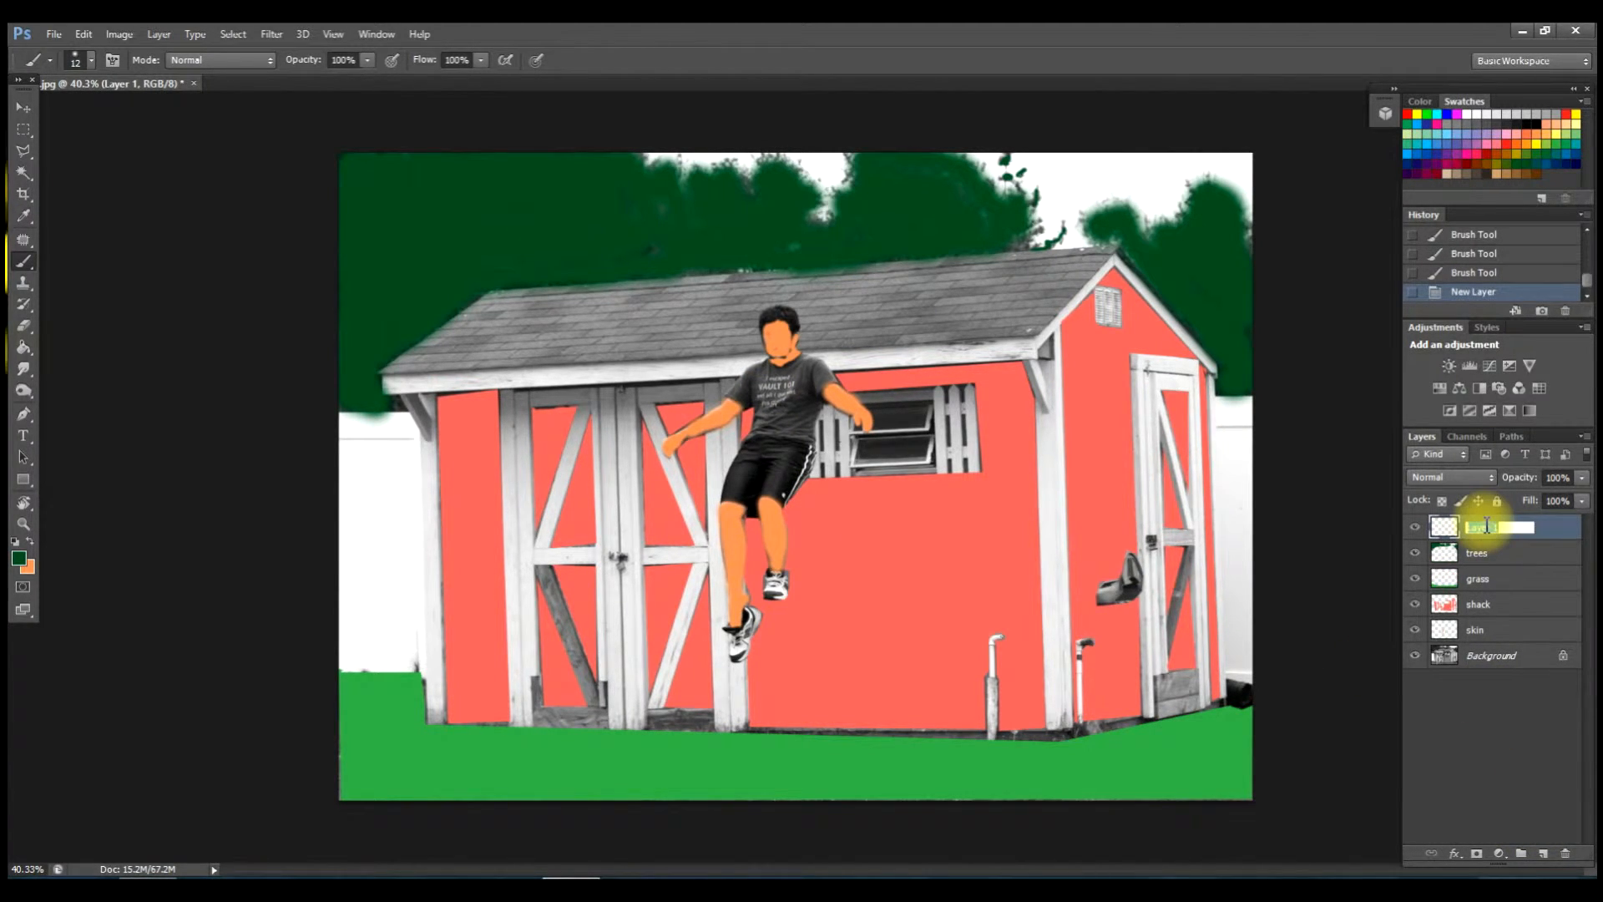
text(sky)
text(irt)
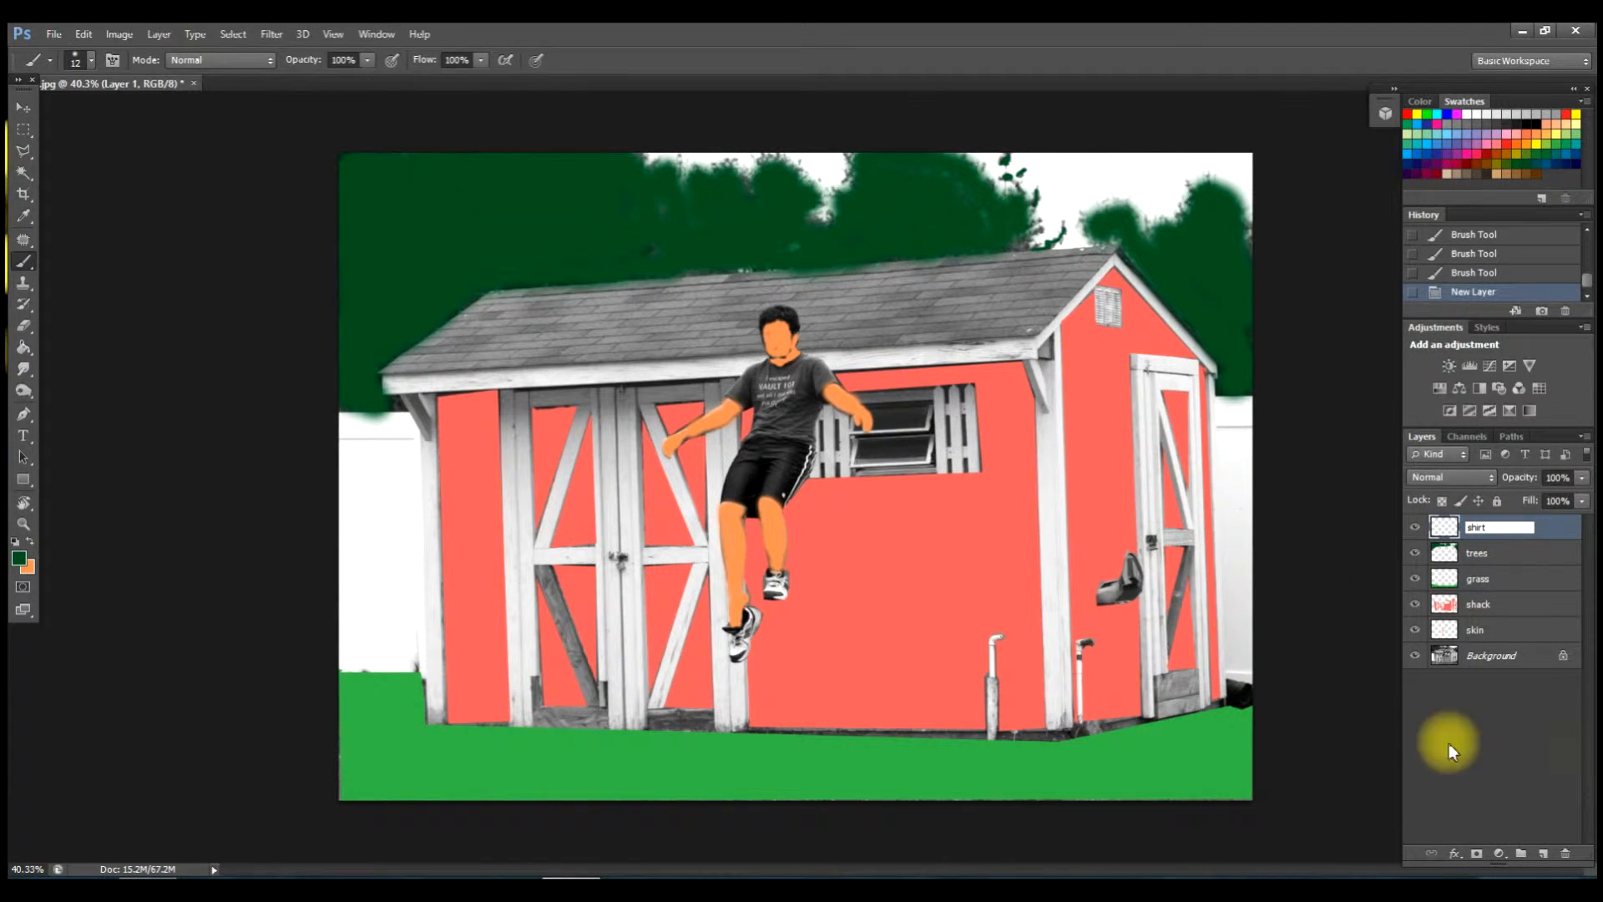
click(1442, 152)
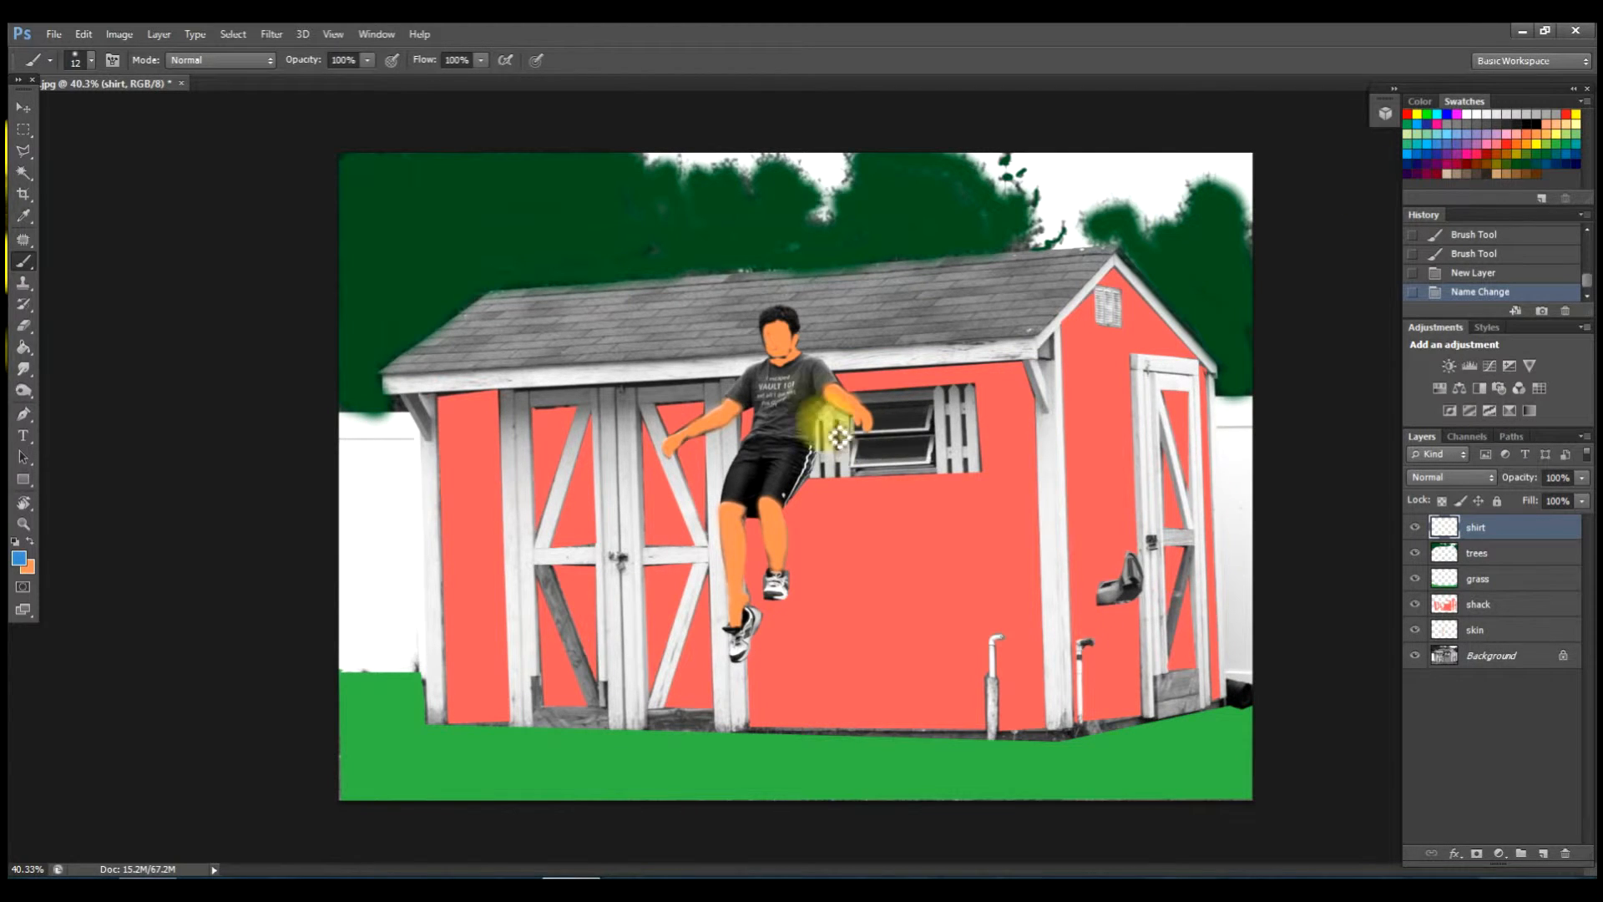
Set the soft brush to 58 px and paint blue over the shirt.
right_click(822, 407)
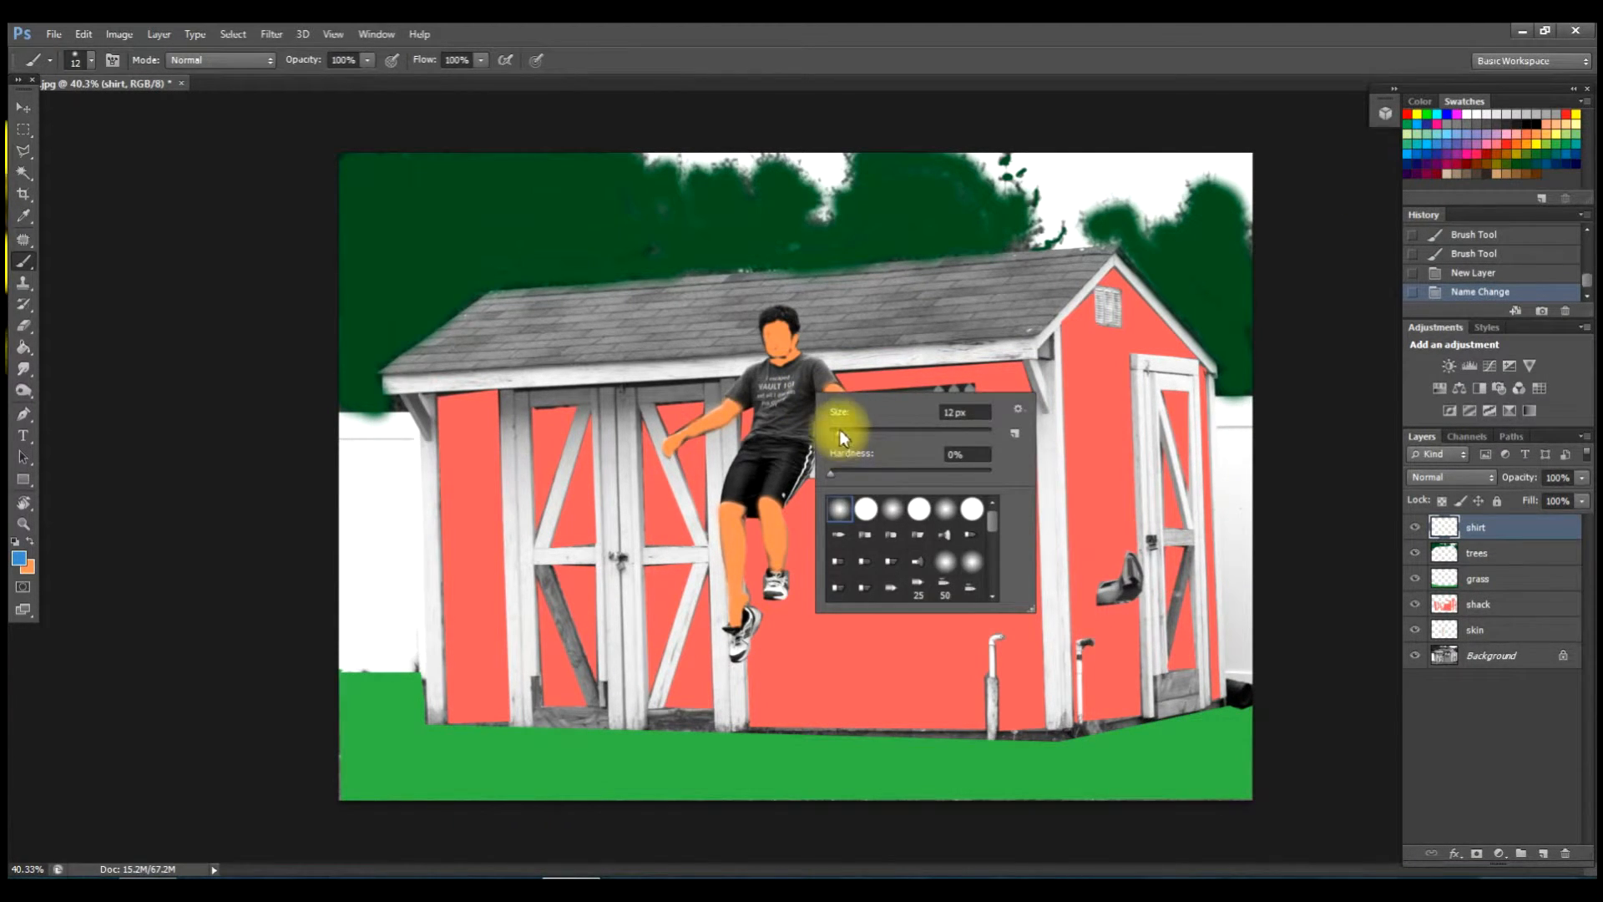
drag(837, 432, 859, 432)
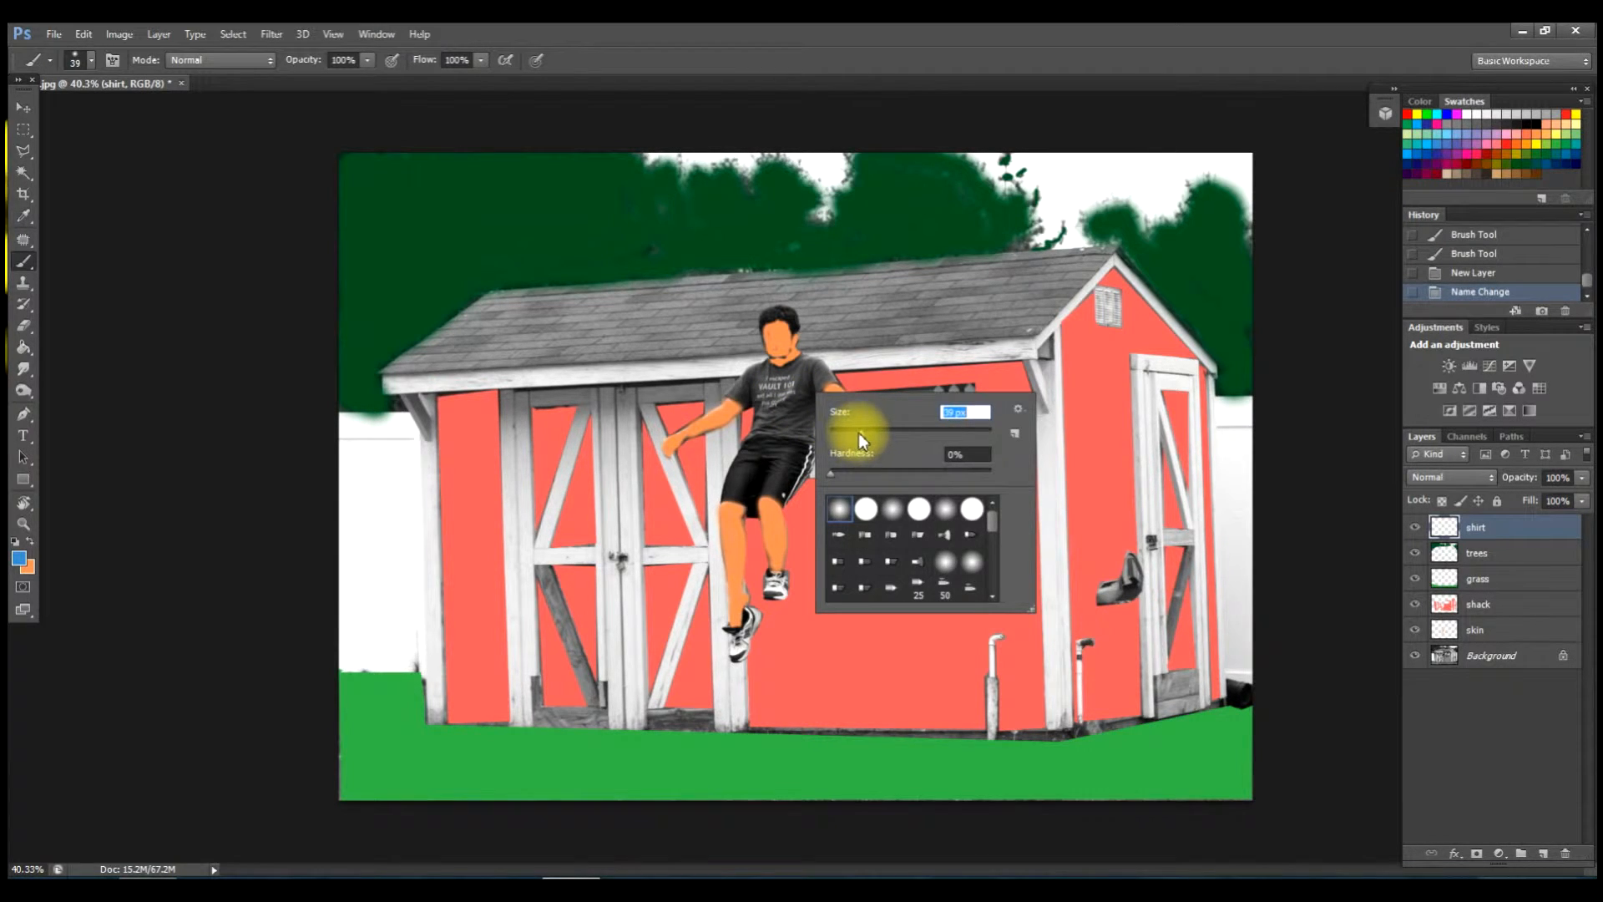
drag(875, 433, 876, 432)
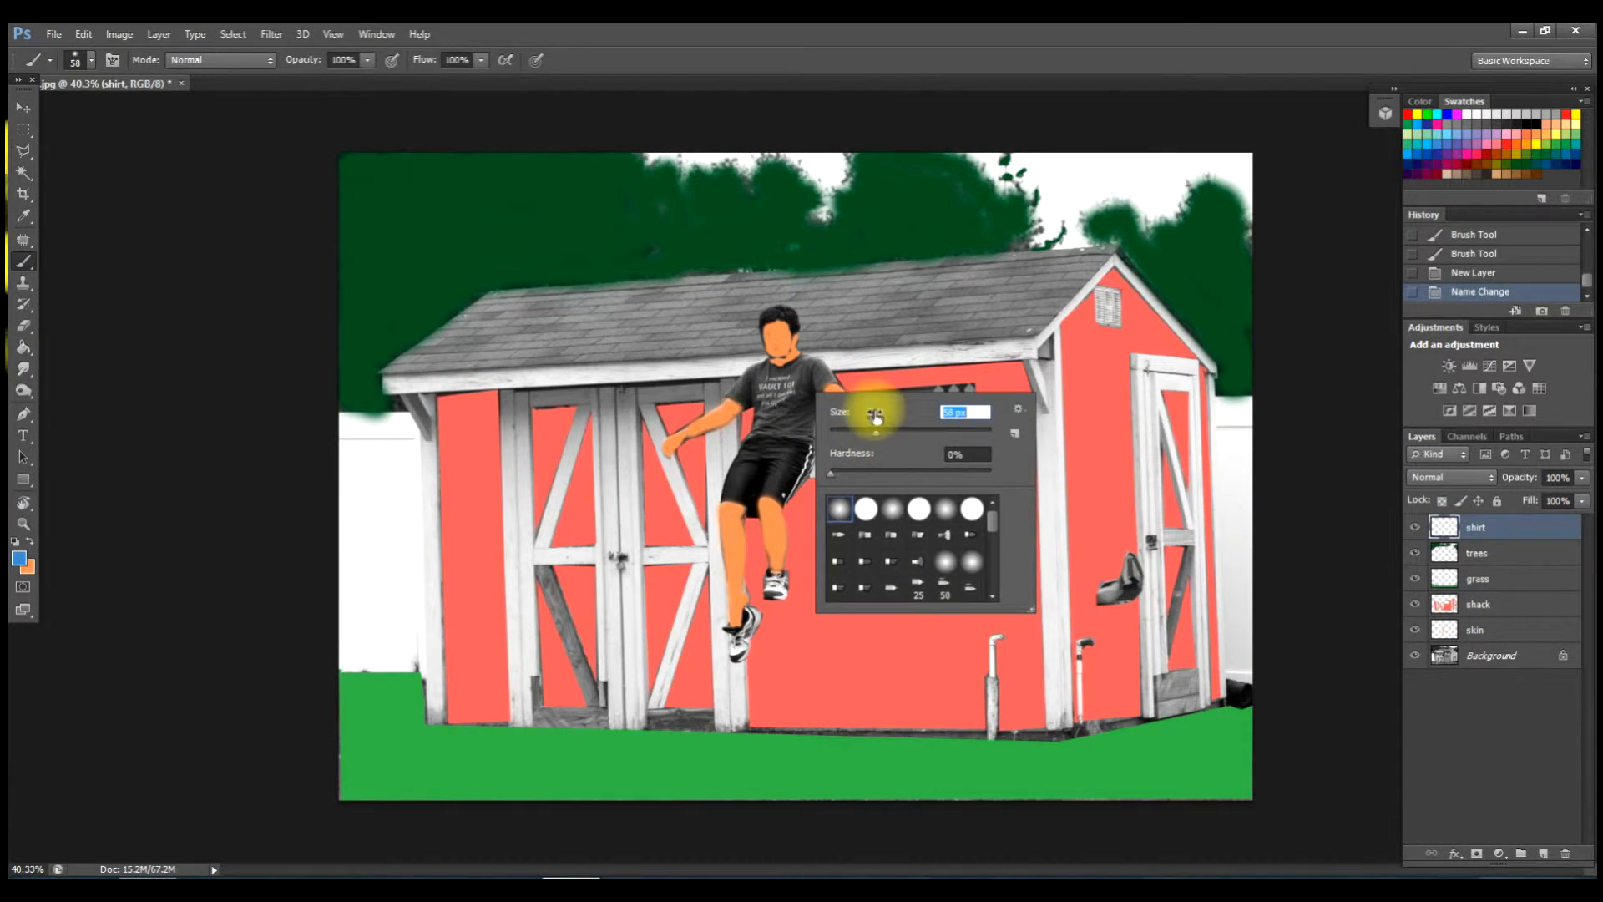
mouse_move(789, 404)
mouse_down()
mouse_move(767, 374)
mouse_move(753, 383)
mouse_move(759, 419)
mouse_move(787, 435)
mouse_move(824, 392)
mouse_move(809, 357)
mouse_move(773, 354)
mouse_move(809, 390)
mouse_move(789, 424)
mouse_move(770, 400)
mouse_move(806, 409)
mouse_move(805, 387)
mouse_move(776, 422)
mouse_move(794, 392)
mouse_up()
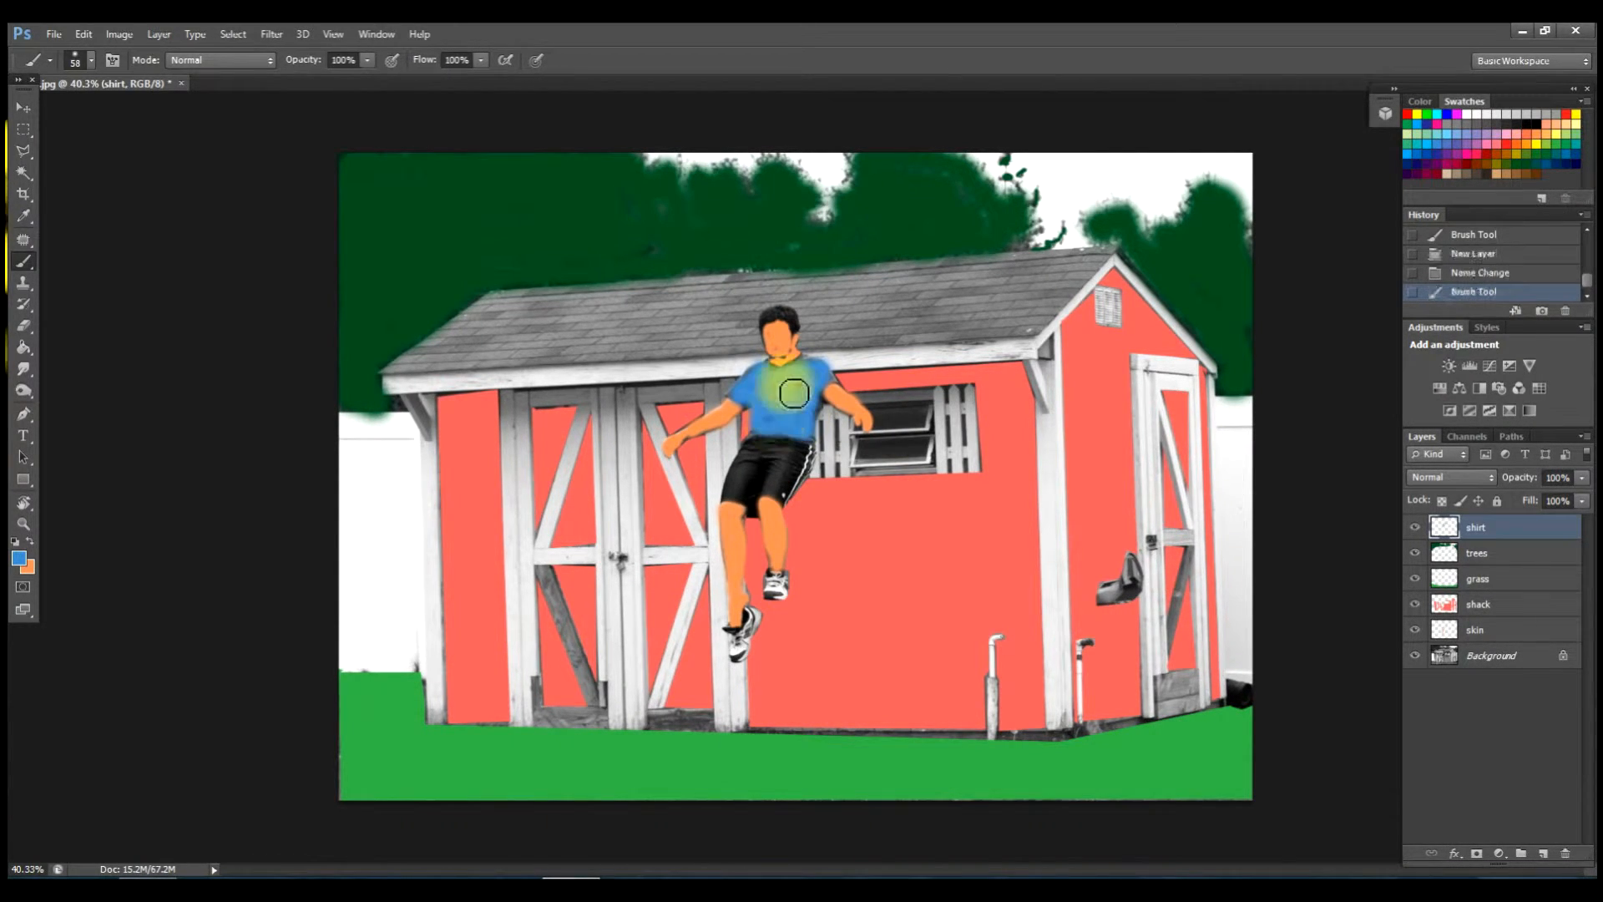
Cover the remaining dark spot with blue so the shirt is evenly coloured.
right_click(794, 393)
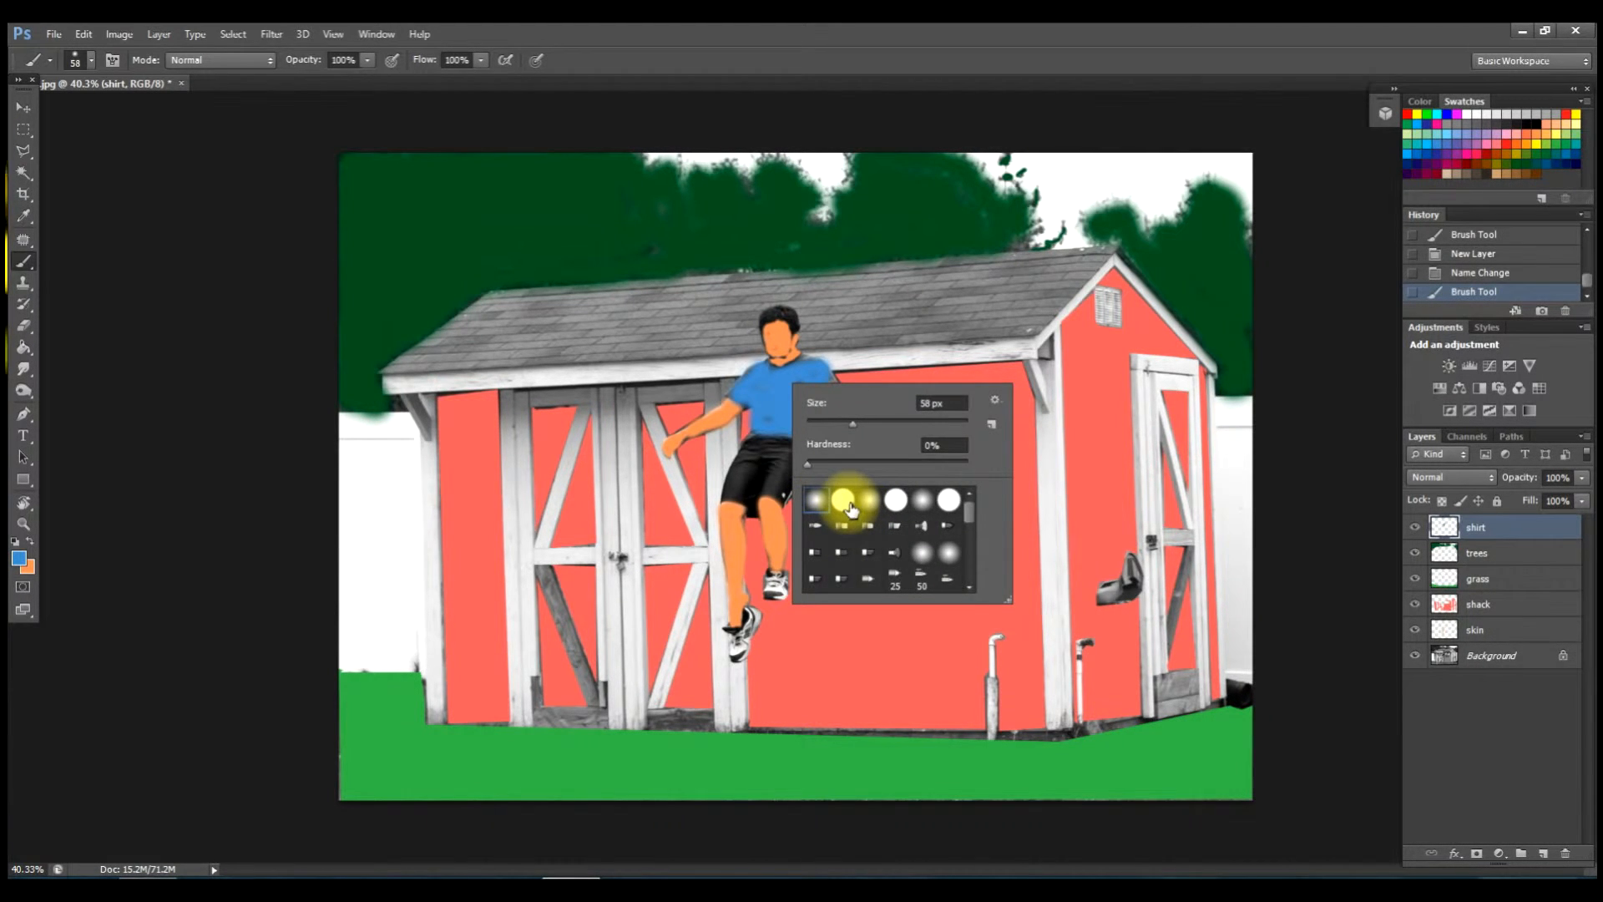
click(773, 428)
drag(773, 429, 816, 387)
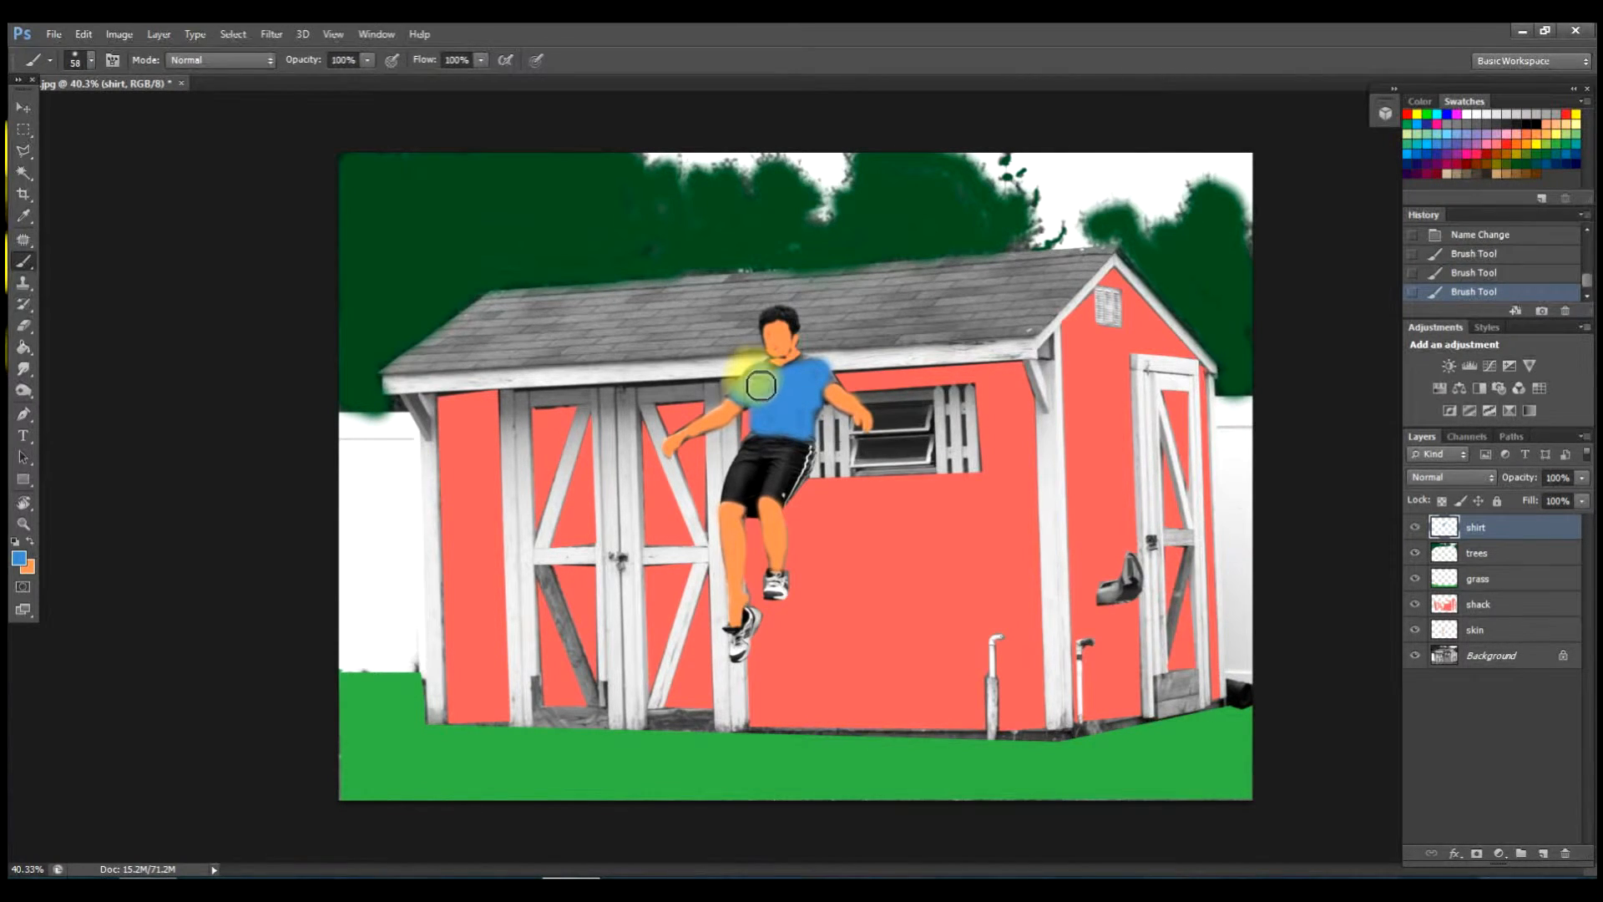
drag(750, 399, 776, 407)
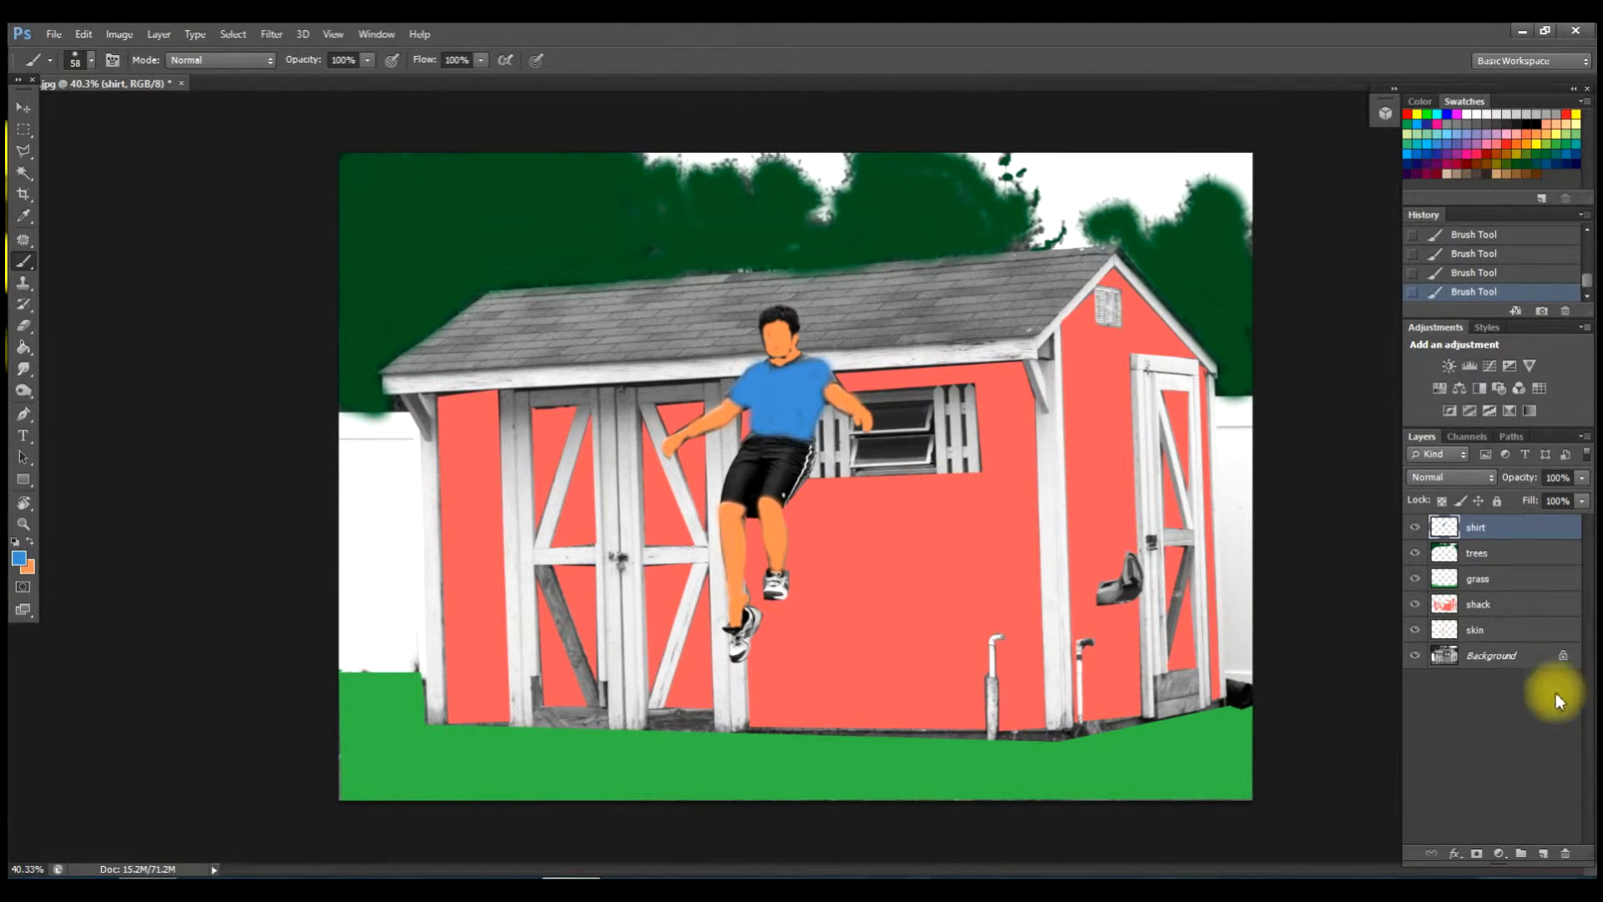
Add a new layer named 'sky' and choose a light sky-blue paint colour.
click(1544, 854)
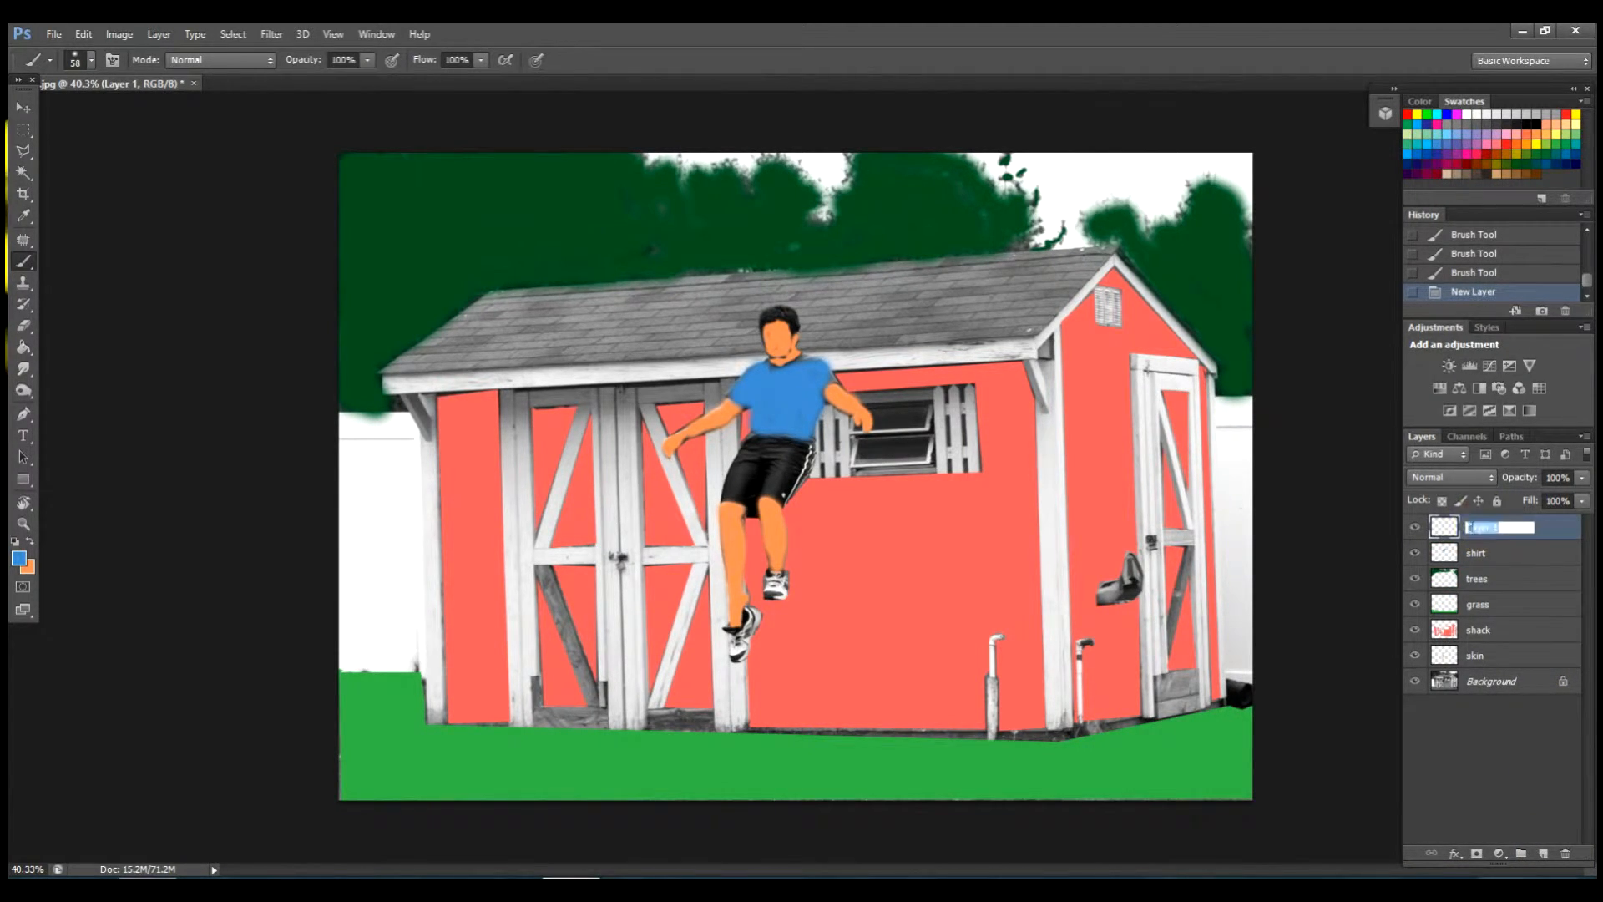
text(sky)
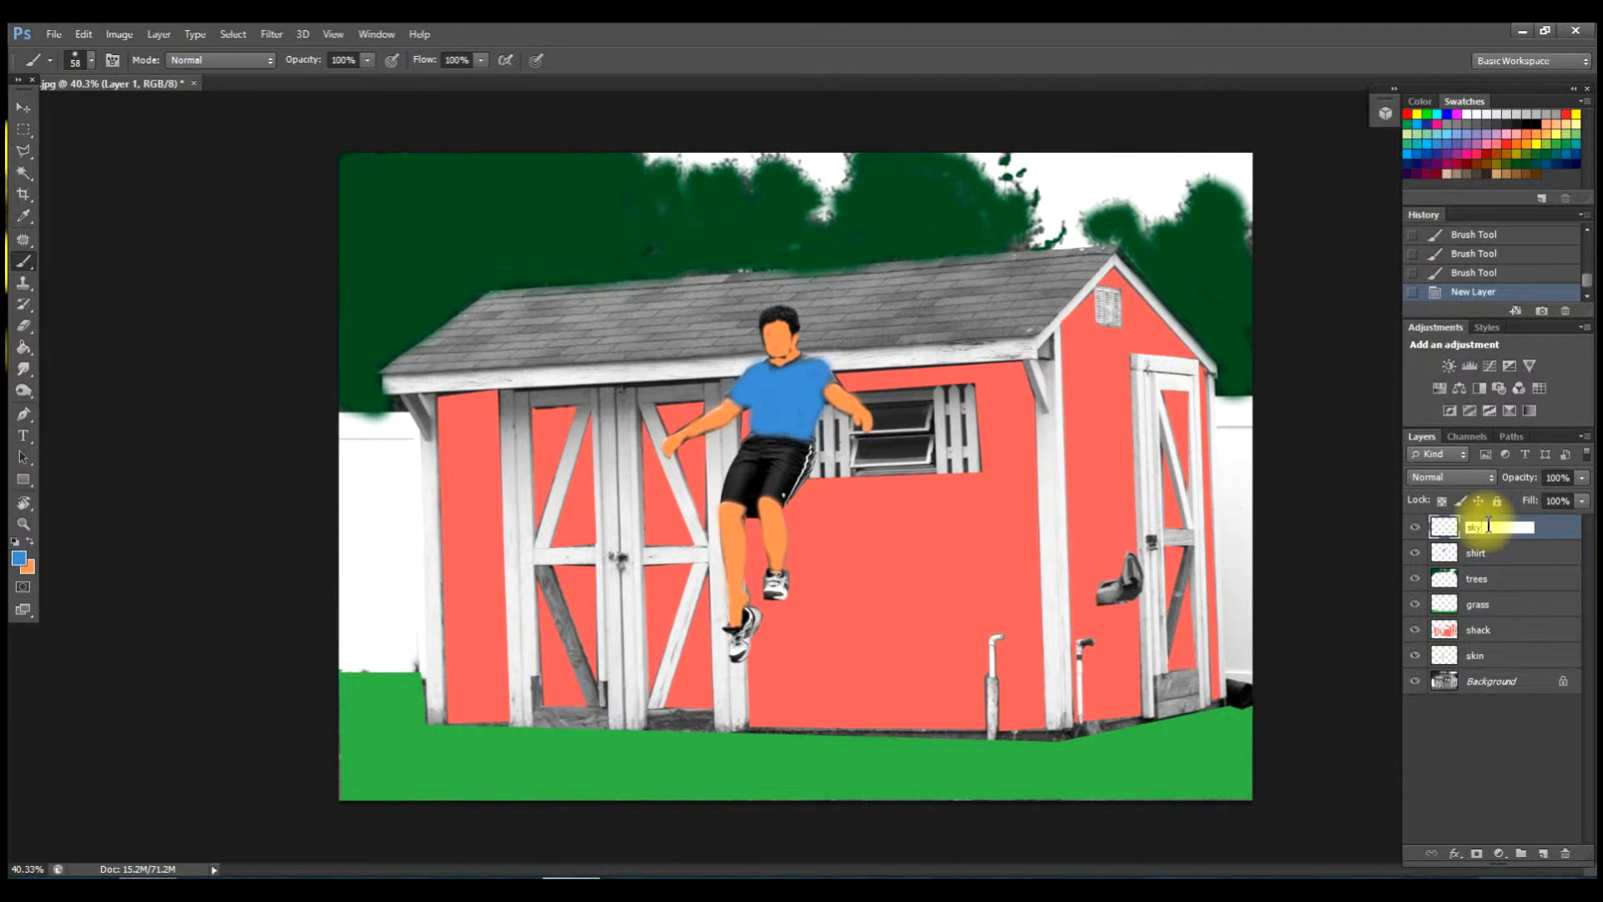
click(1430, 144)
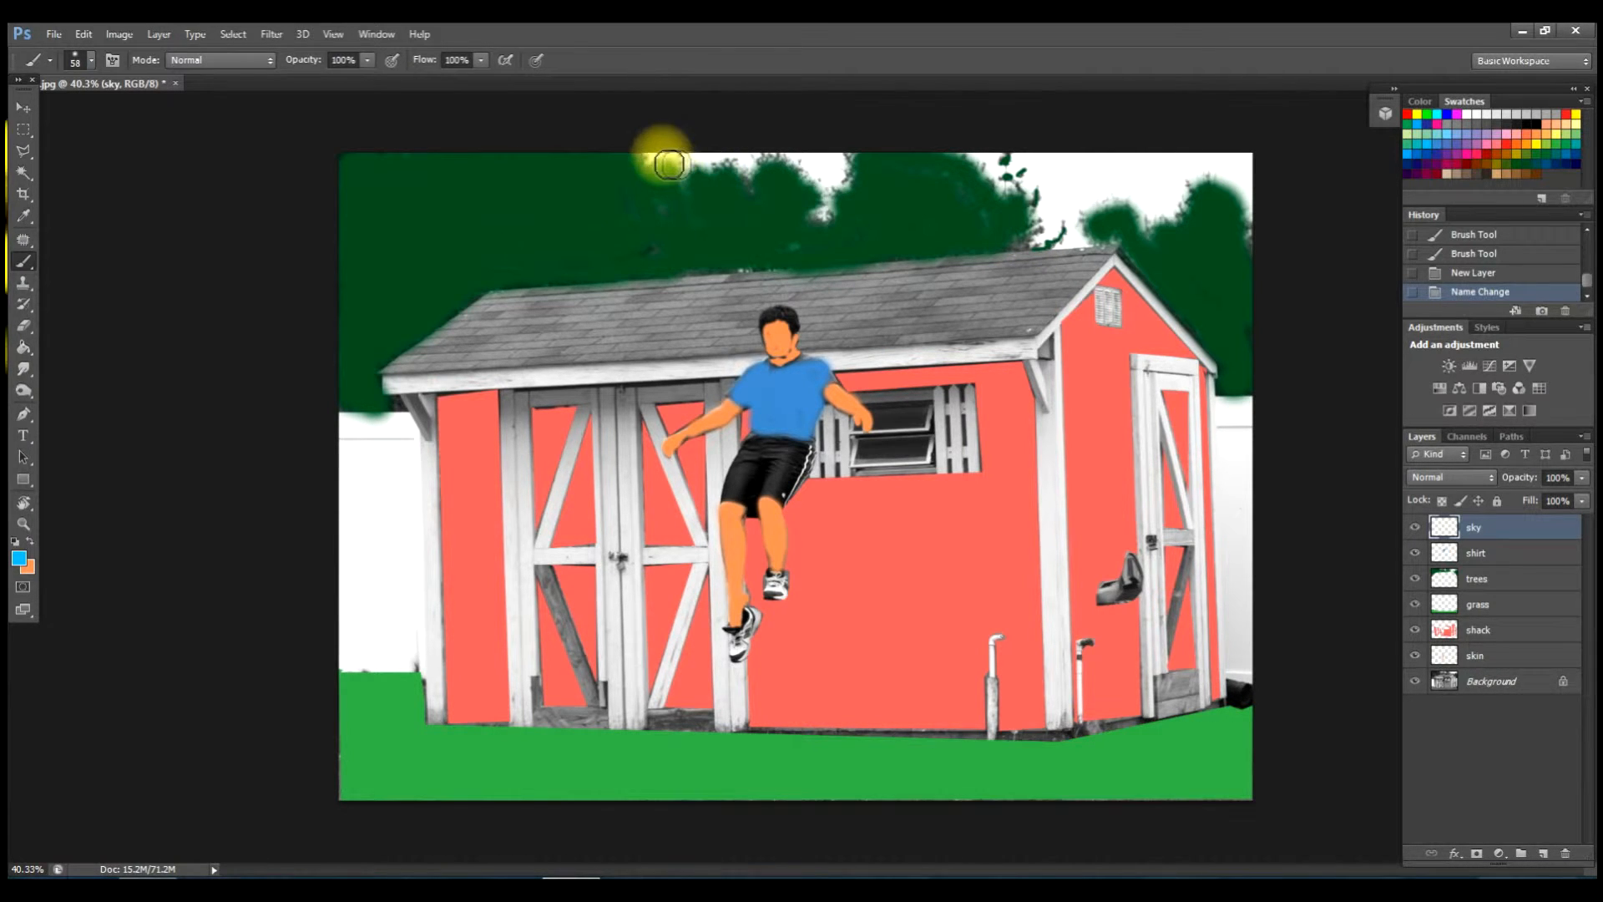
Paint light blue into the sky gaps above the treeline, including the top-right corner.
mouse_move(659, 164)
mouse_down()
mouse_move(690, 186)
mouse_move(710, 158)
mouse_move(751, 176)
mouse_move(791, 158)
mouse_move(819, 168)
mouse_move(851, 192)
mouse_move(832, 224)
mouse_move(839, 180)
mouse_up()
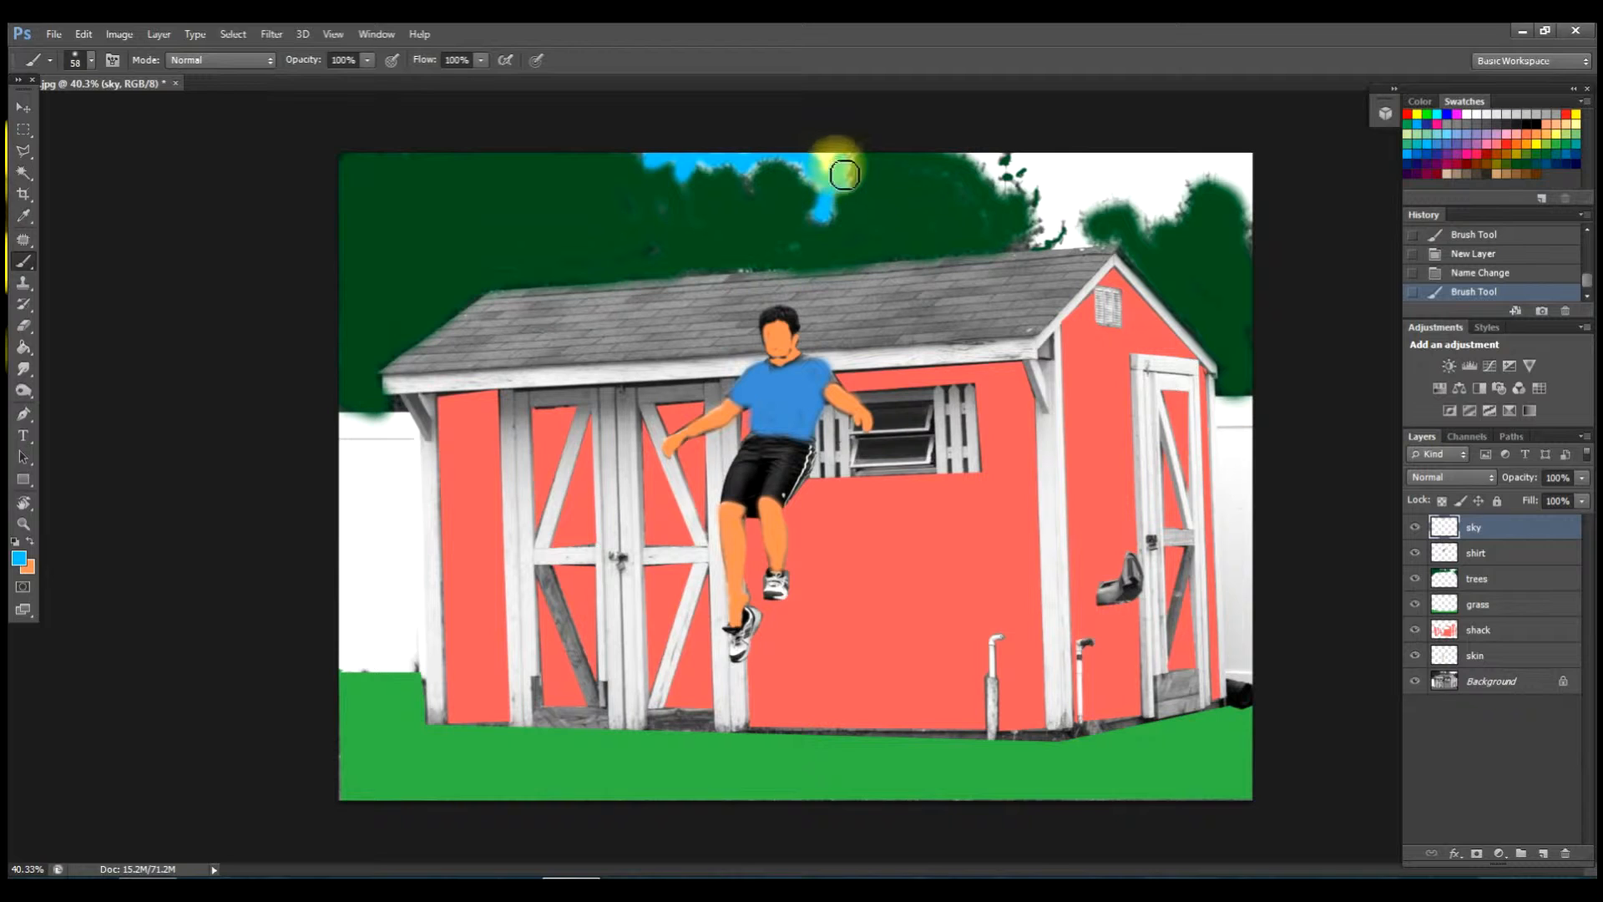
drag(826, 170, 816, 164)
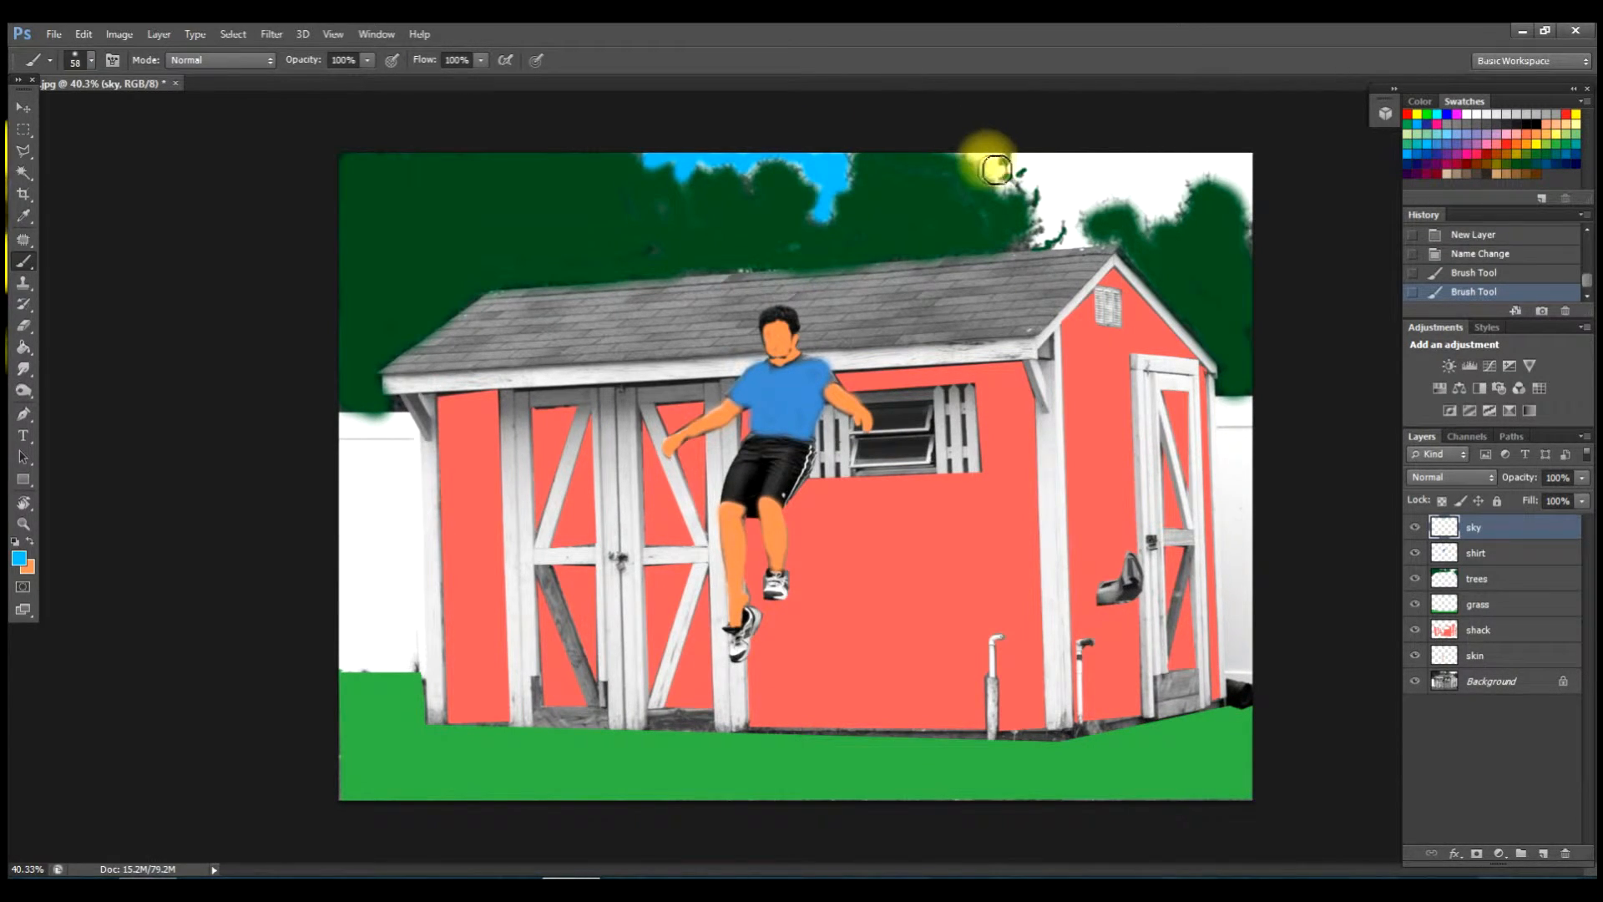
mouse_move(998, 164)
mouse_down()
mouse_move(1018, 190)
mouse_move(1016, 172)
mouse_move(1049, 165)
mouse_move(1030, 186)
mouse_move(1054, 183)
mouse_move(1053, 249)
mouse_move(1055, 225)
mouse_move(1084, 248)
mouse_move(1066, 244)
mouse_move(1071, 172)
mouse_move(1056, 225)
mouse_move(1069, 171)
mouse_move(1224, 165)
mouse_up()
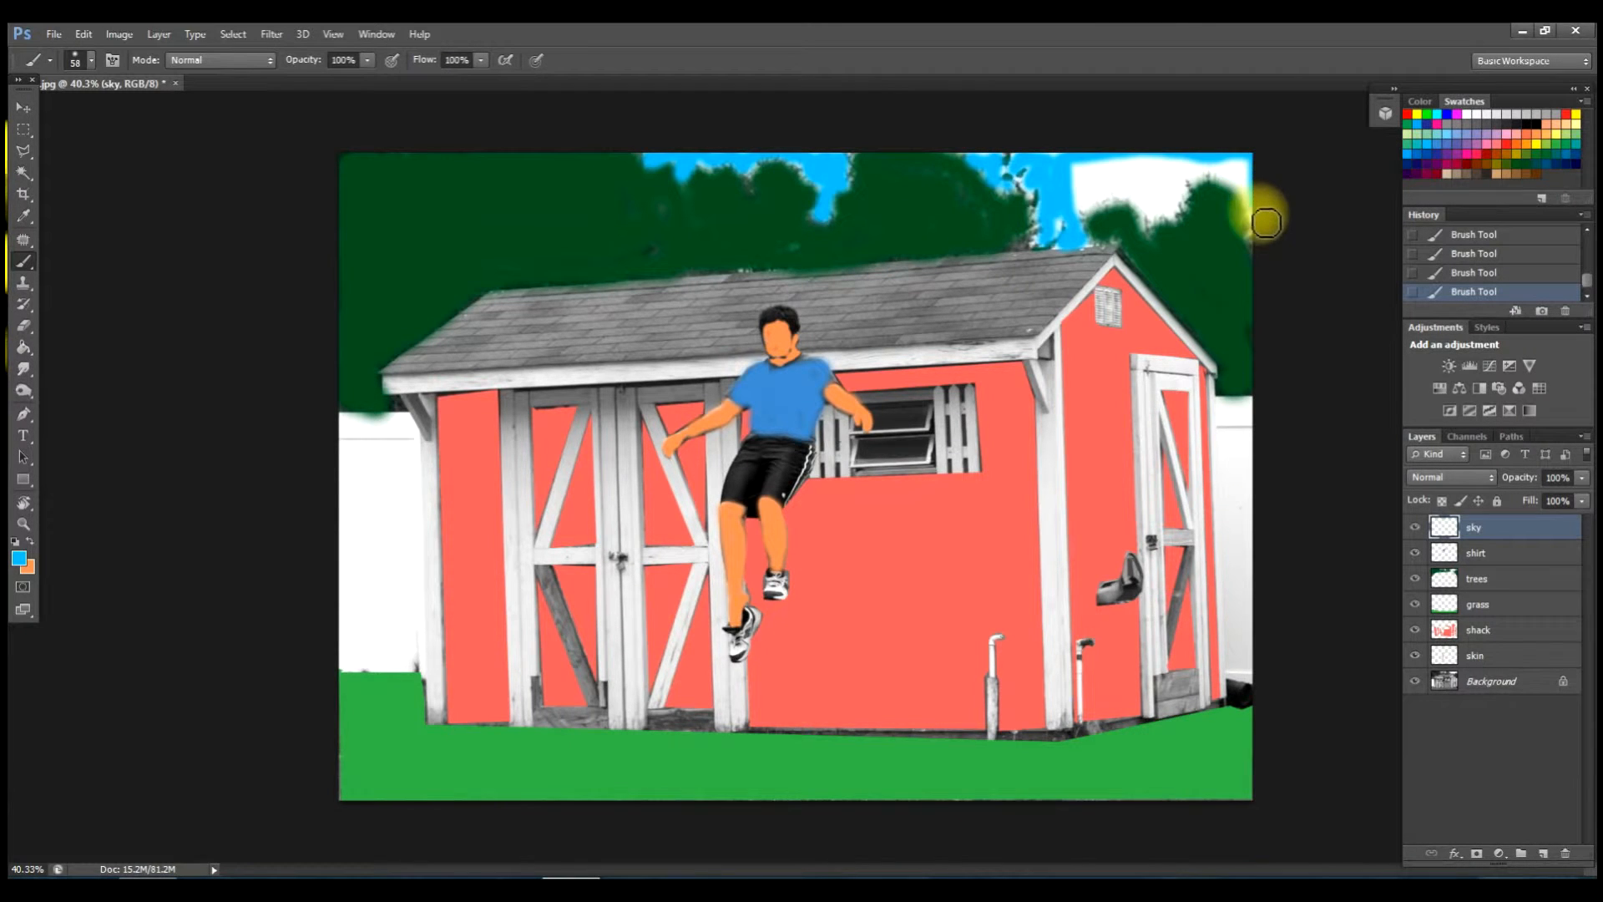
mouse_move(1260, 194)
mouse_down()
mouse_move(1249, 163)
mouse_move(1252, 202)
mouse_move(1235, 173)
mouse_move(1091, 176)
mouse_move(1175, 177)
mouse_move(1096, 199)
mouse_move(1086, 221)
mouse_move(1107, 183)
mouse_move(1084, 185)
mouse_move(1090, 202)
mouse_move(1059, 171)
mouse_move(1065, 239)
mouse_move(1067, 208)
mouse_move(1042, 198)
mouse_move(1078, 164)
mouse_move(1122, 184)
mouse_move(1100, 215)
mouse_move(1133, 199)
mouse_move(1163, 226)
mouse_move(1184, 216)
mouse_move(1191, 180)
mouse_move(1149, 197)
mouse_move(1162, 191)
mouse_move(1159, 212)
mouse_move(1182, 168)
mouse_move(1204, 171)
mouse_move(1167, 209)
mouse_move(1190, 163)
mouse_move(1035, 188)
mouse_move(985, 143)
mouse_move(1035, 225)
mouse_move(1086, 220)
mouse_up()
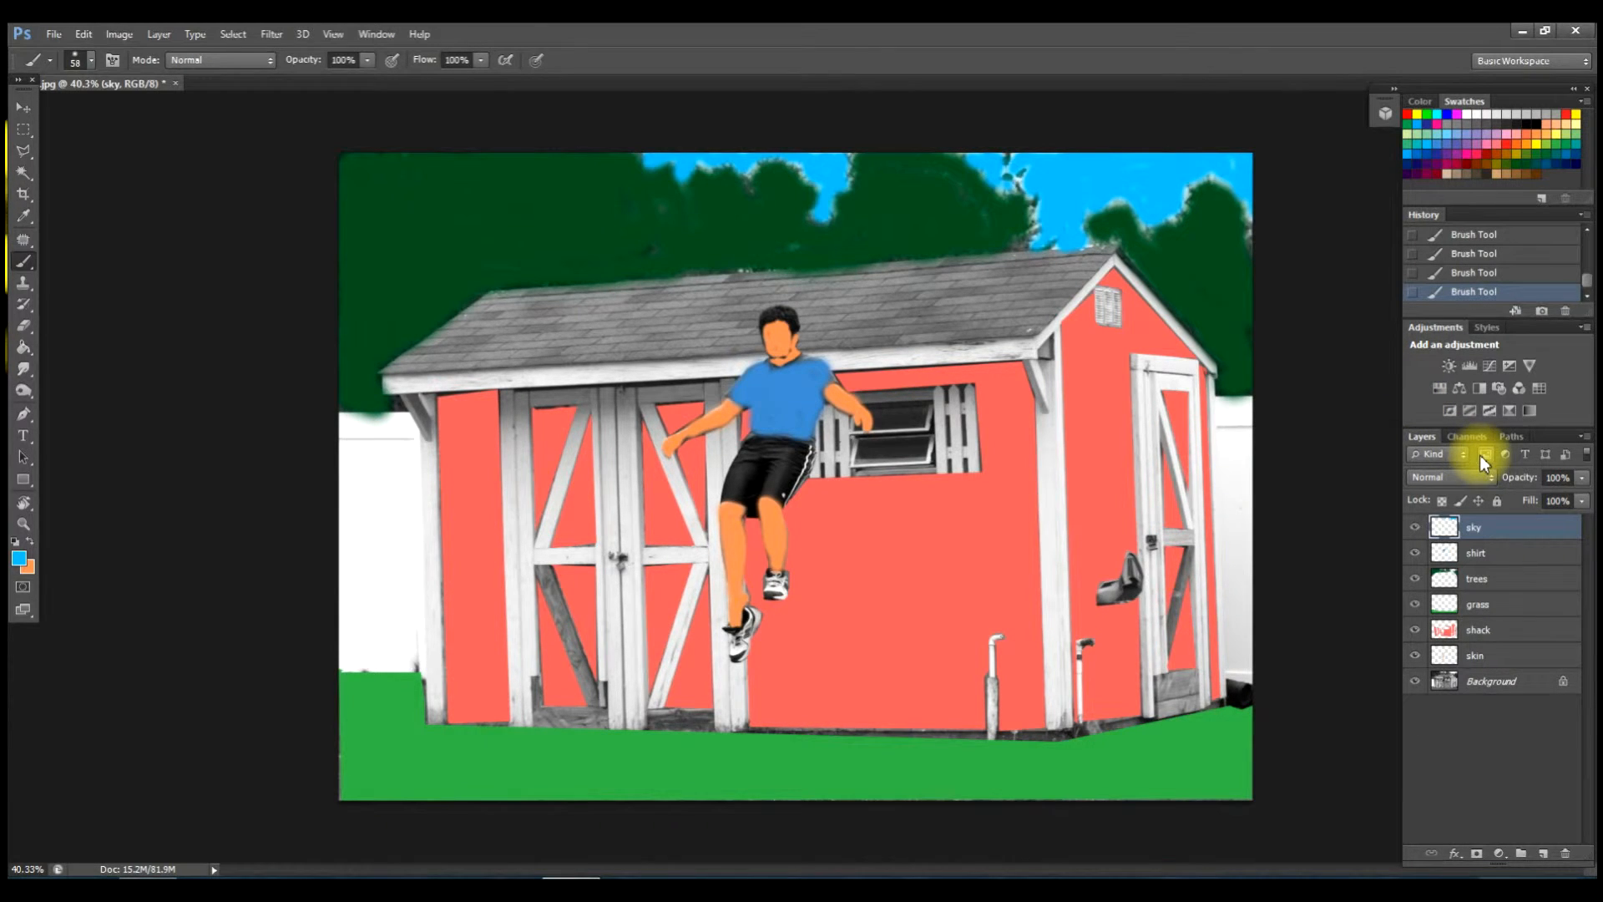
Set the skin layer's blend mode to Color after previewing Hue and Luminosity.
click(1529, 664)
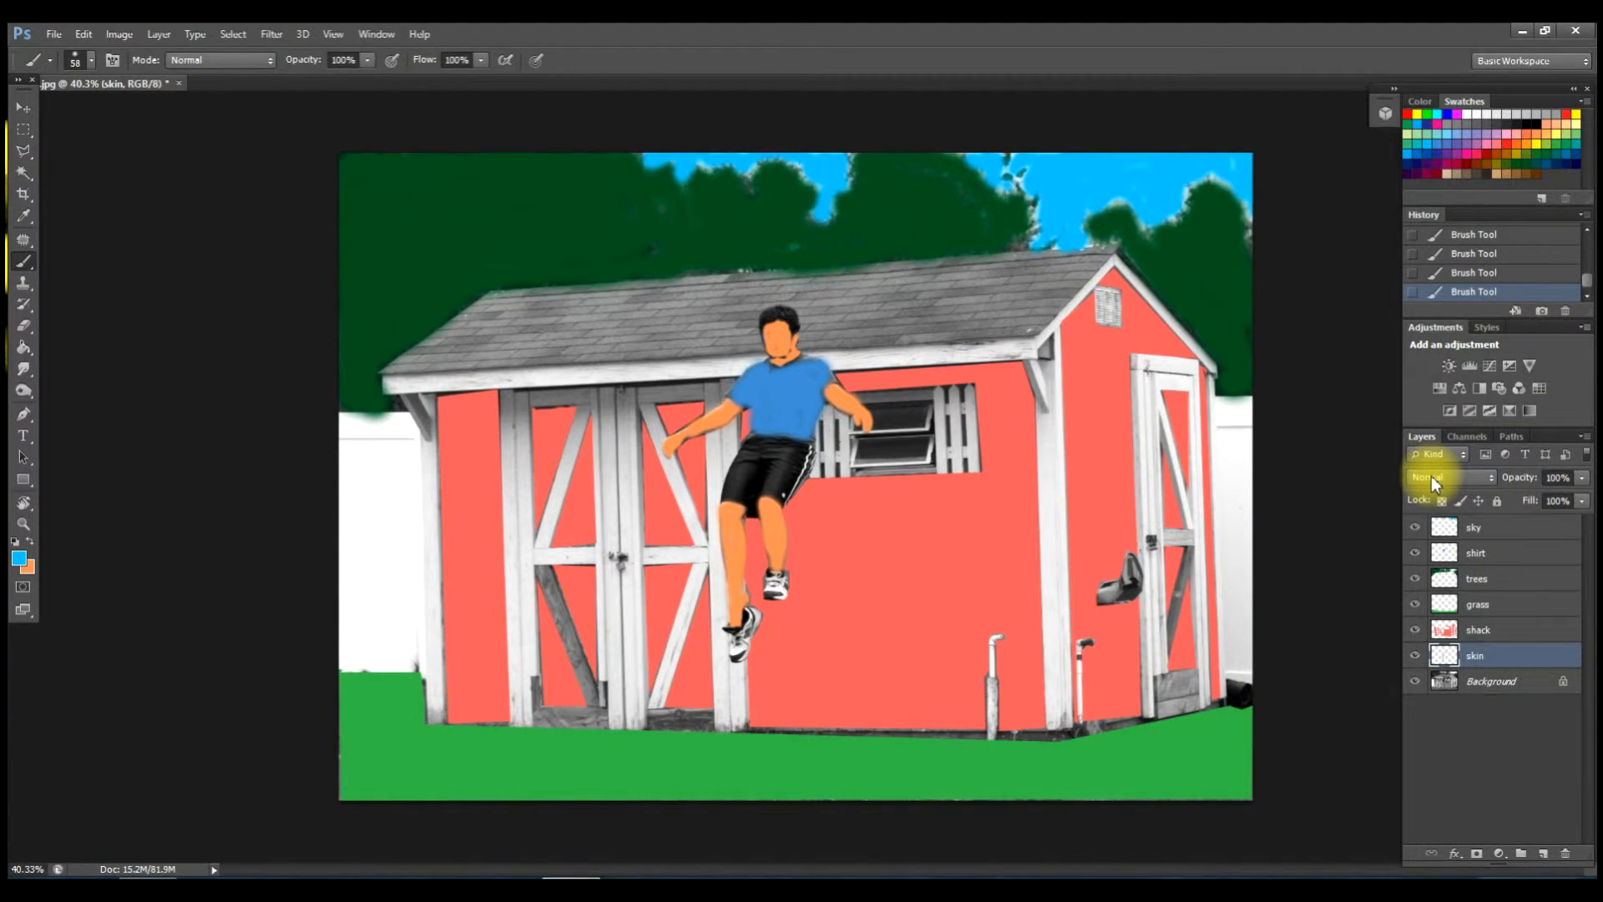
click(1431, 476)
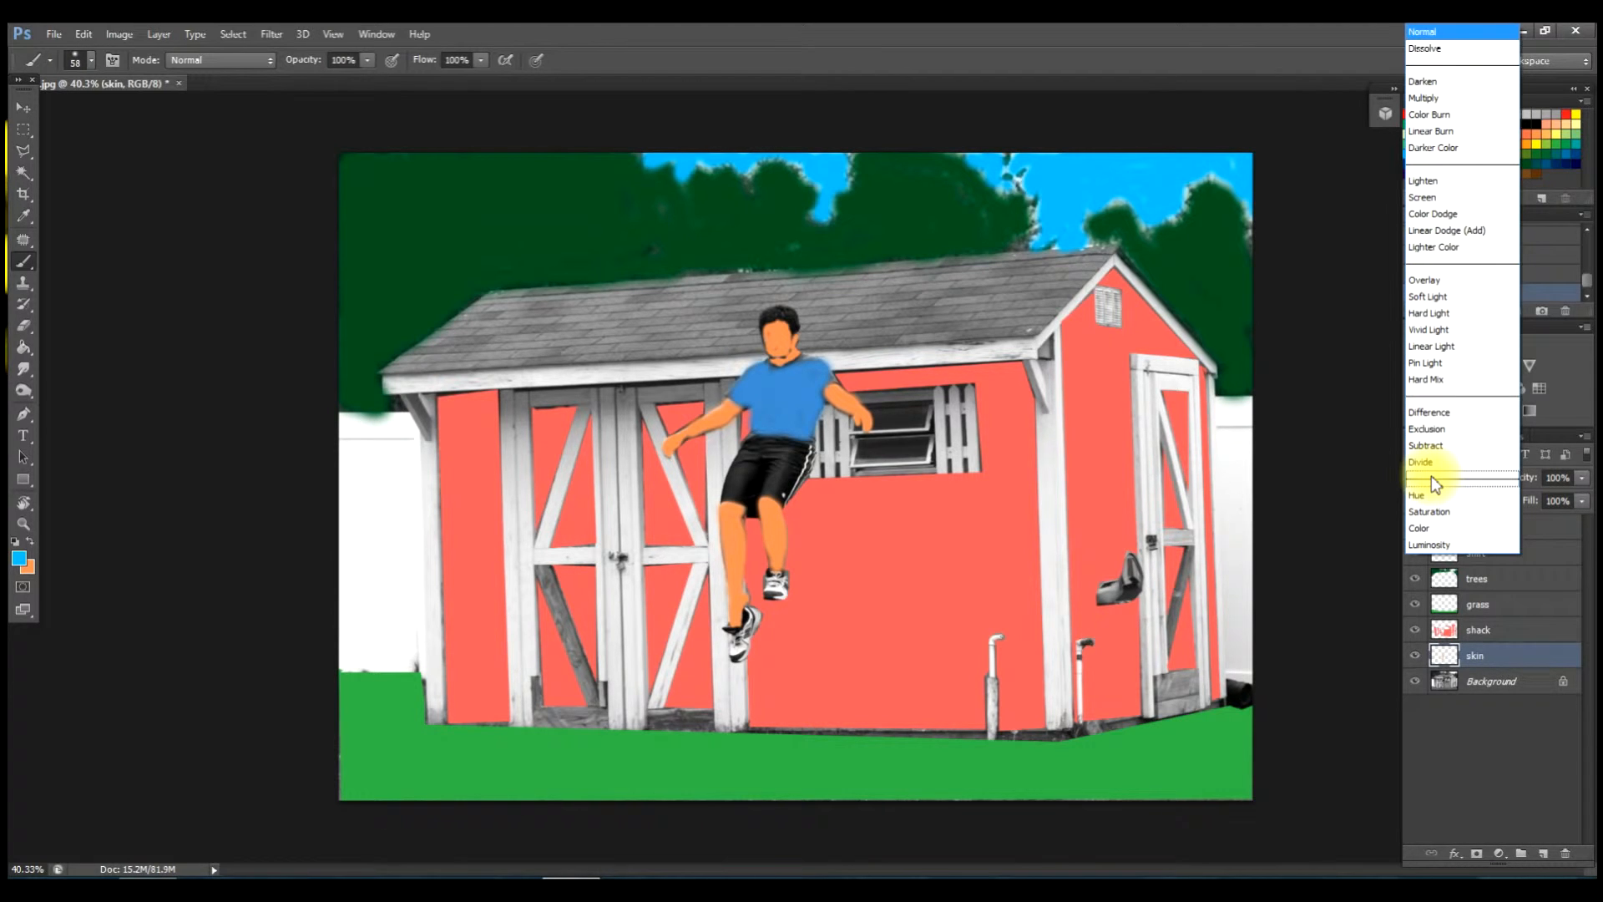
click(1429, 529)
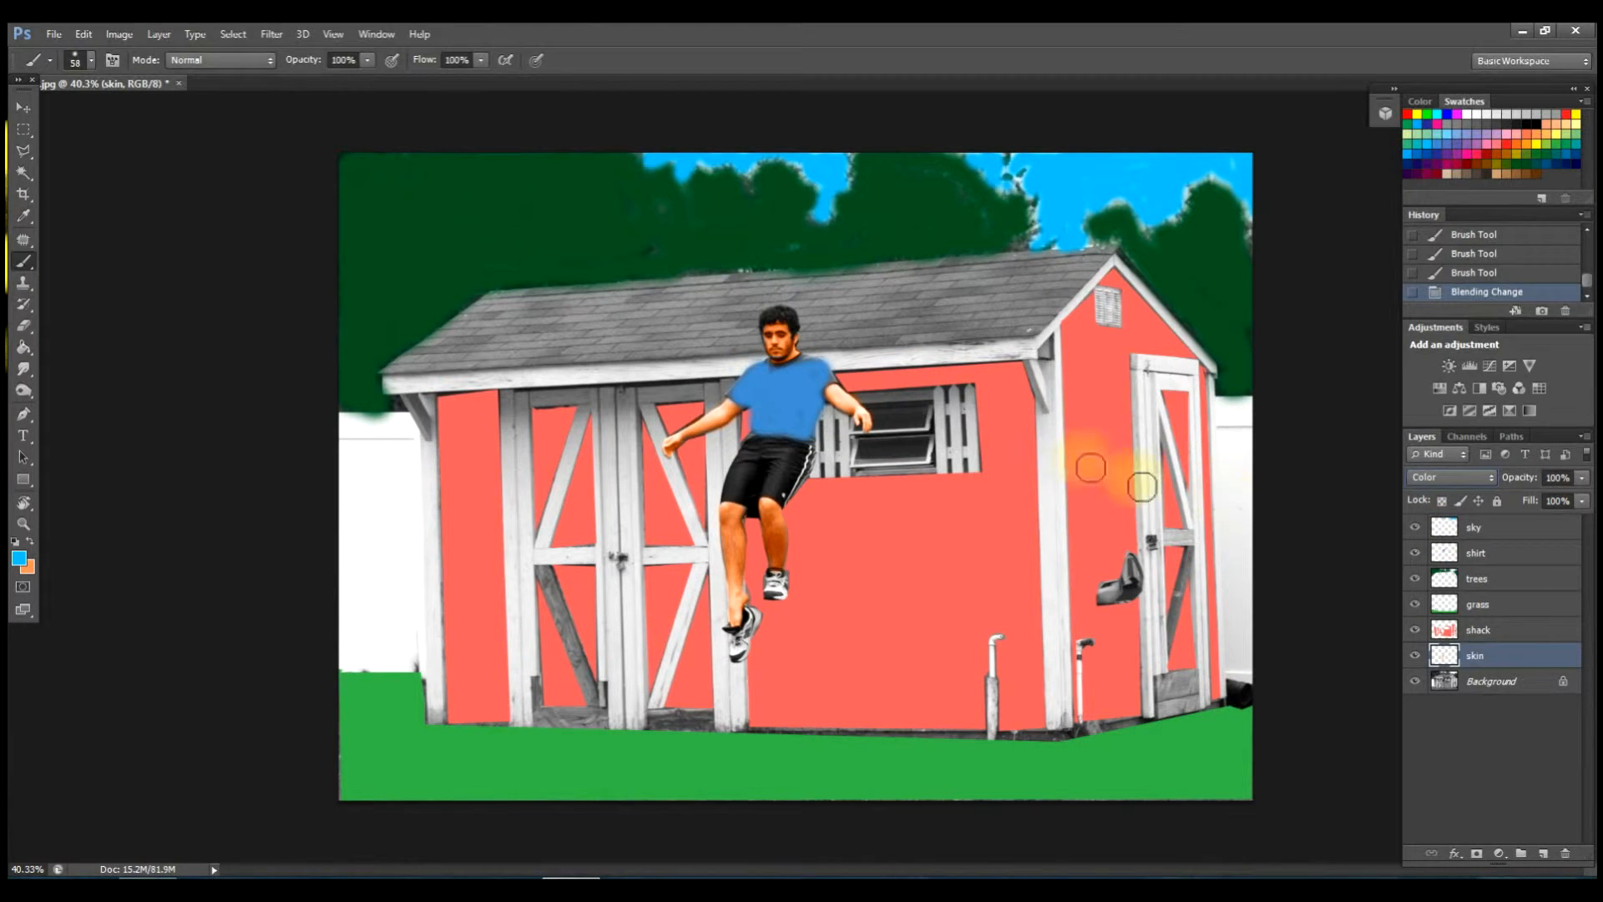
key(Up)
key(Up)
key(Down)
key(Down)
key(Down)
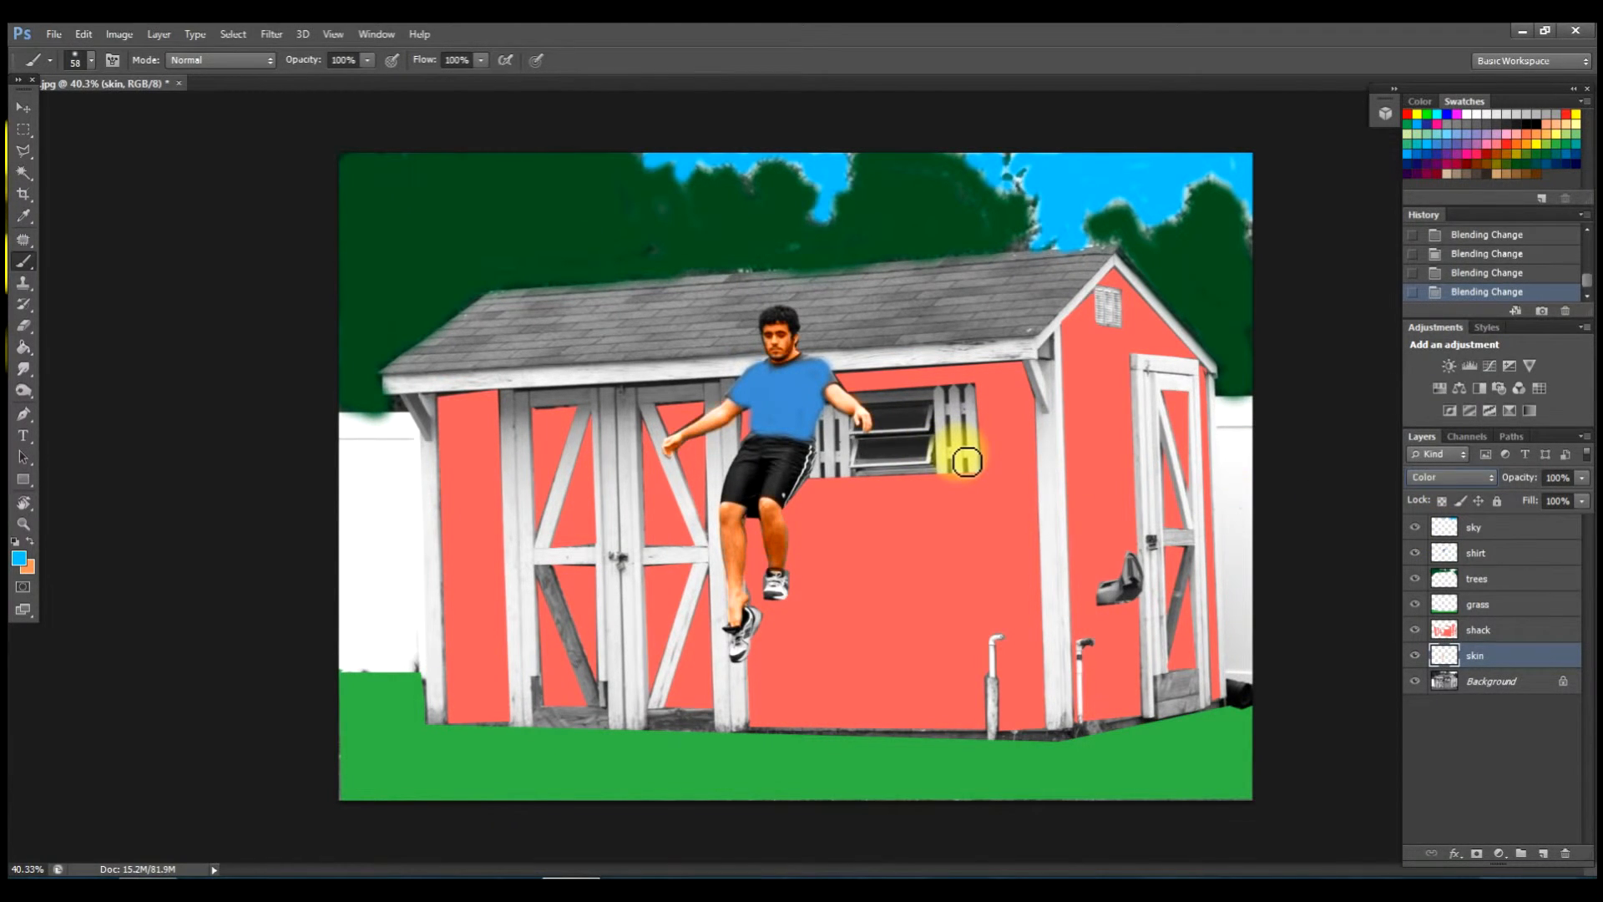
key(Up)
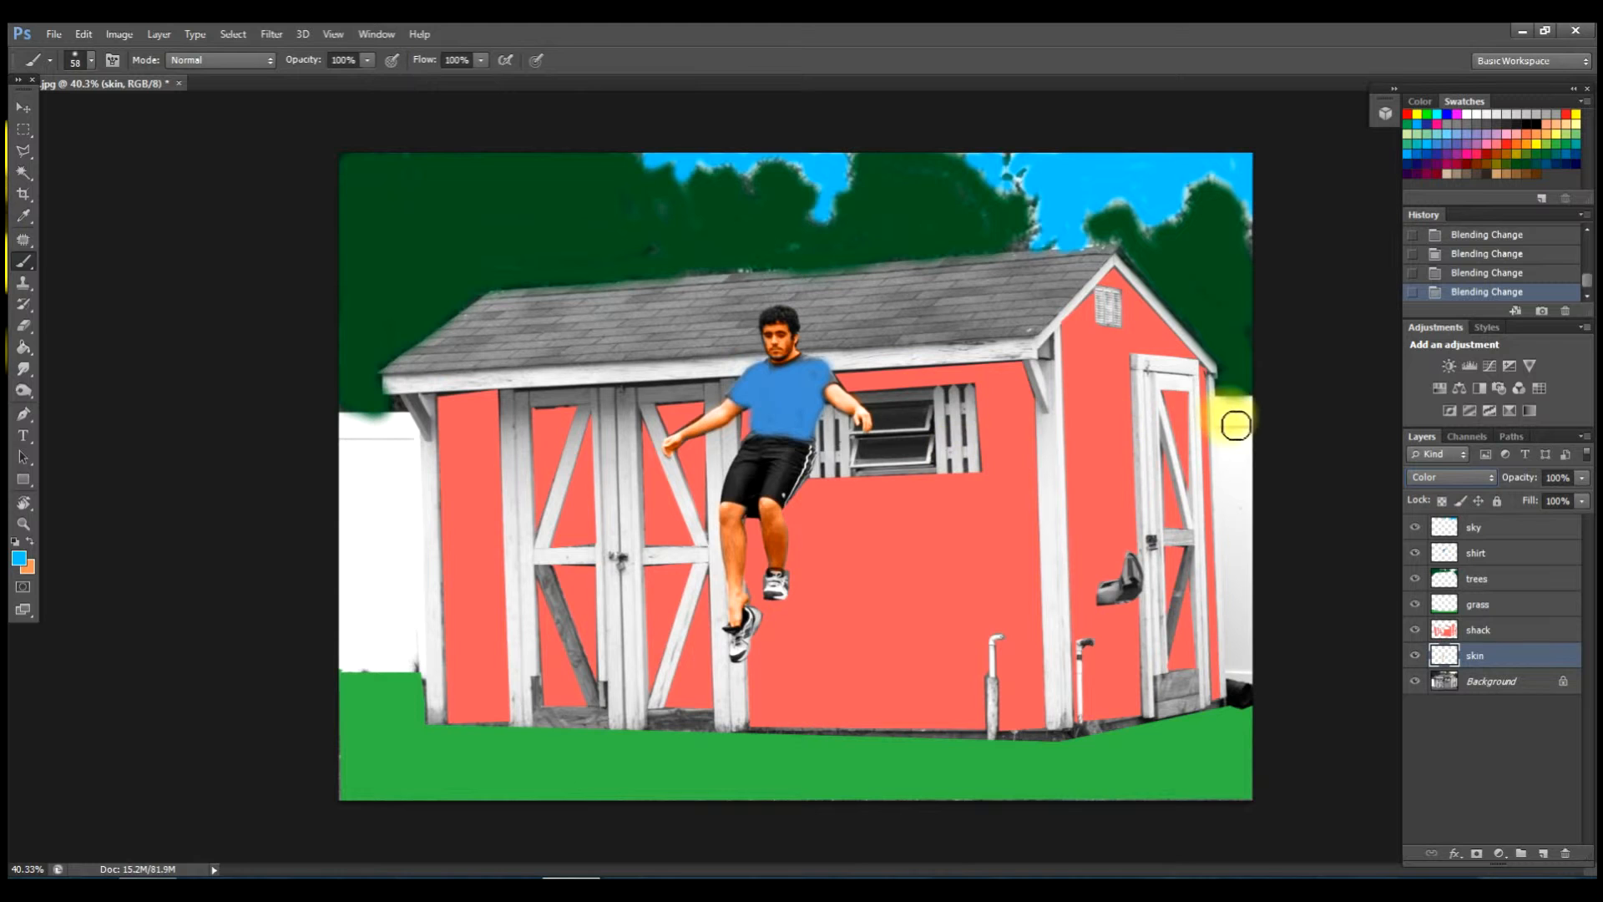
click(22, 108)
Zoom in and set the skin layer's opacity to 55%.
scroll(780, 404, up, 3)
scroll(812, 504, up, 2)
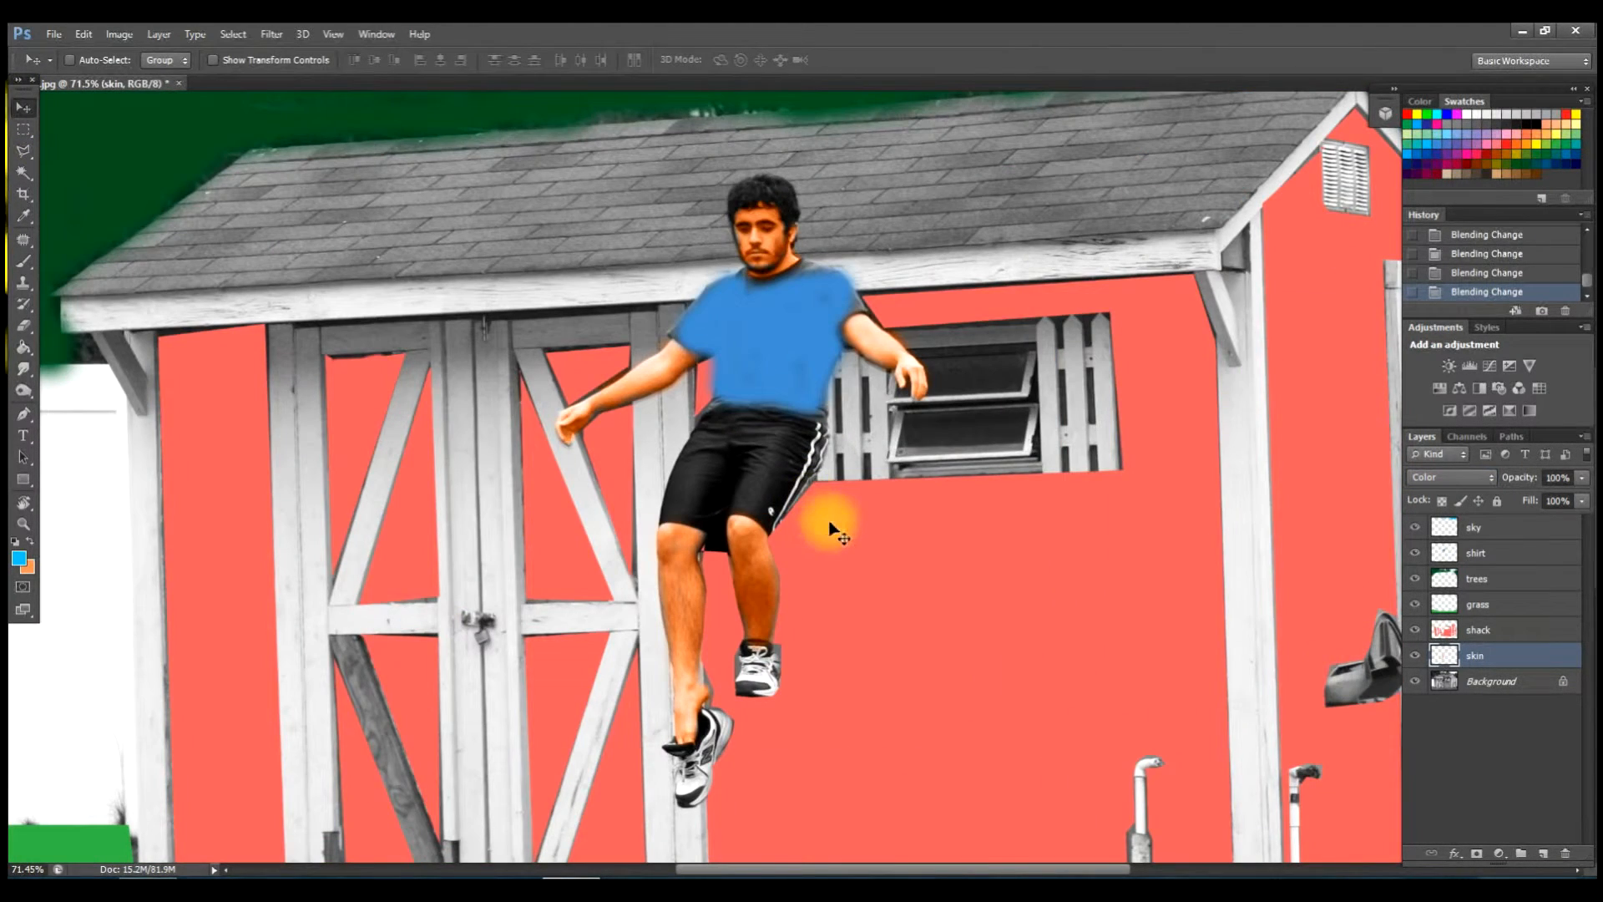
scroll(823, 544, up, 1)
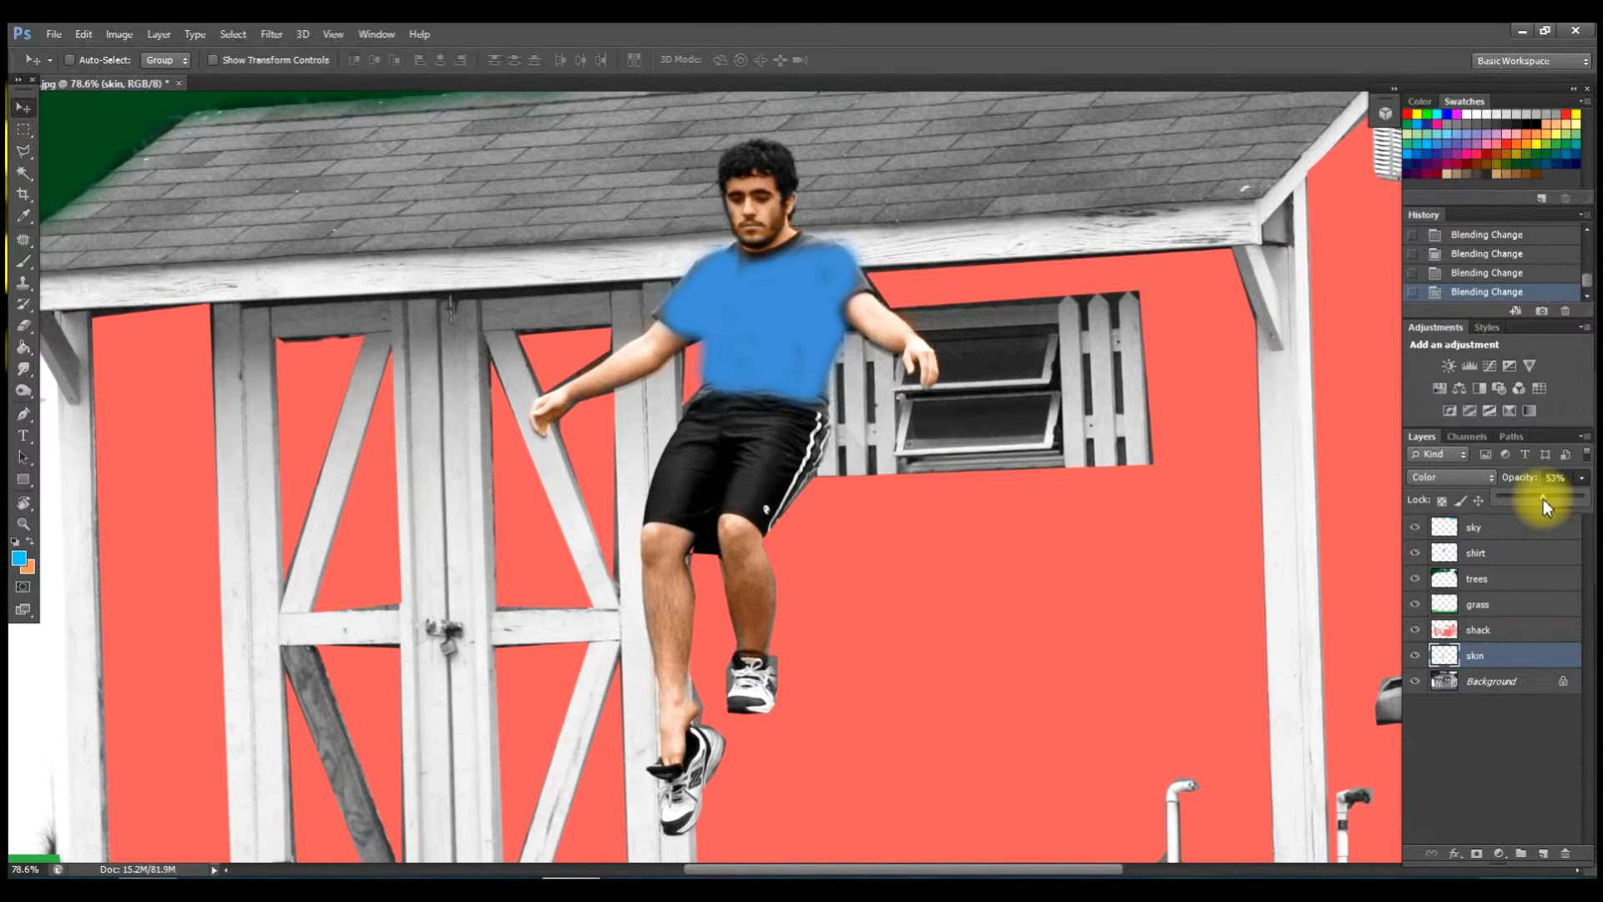
drag(1539, 495, 1583, 496)
drag(1545, 492, 1544, 492)
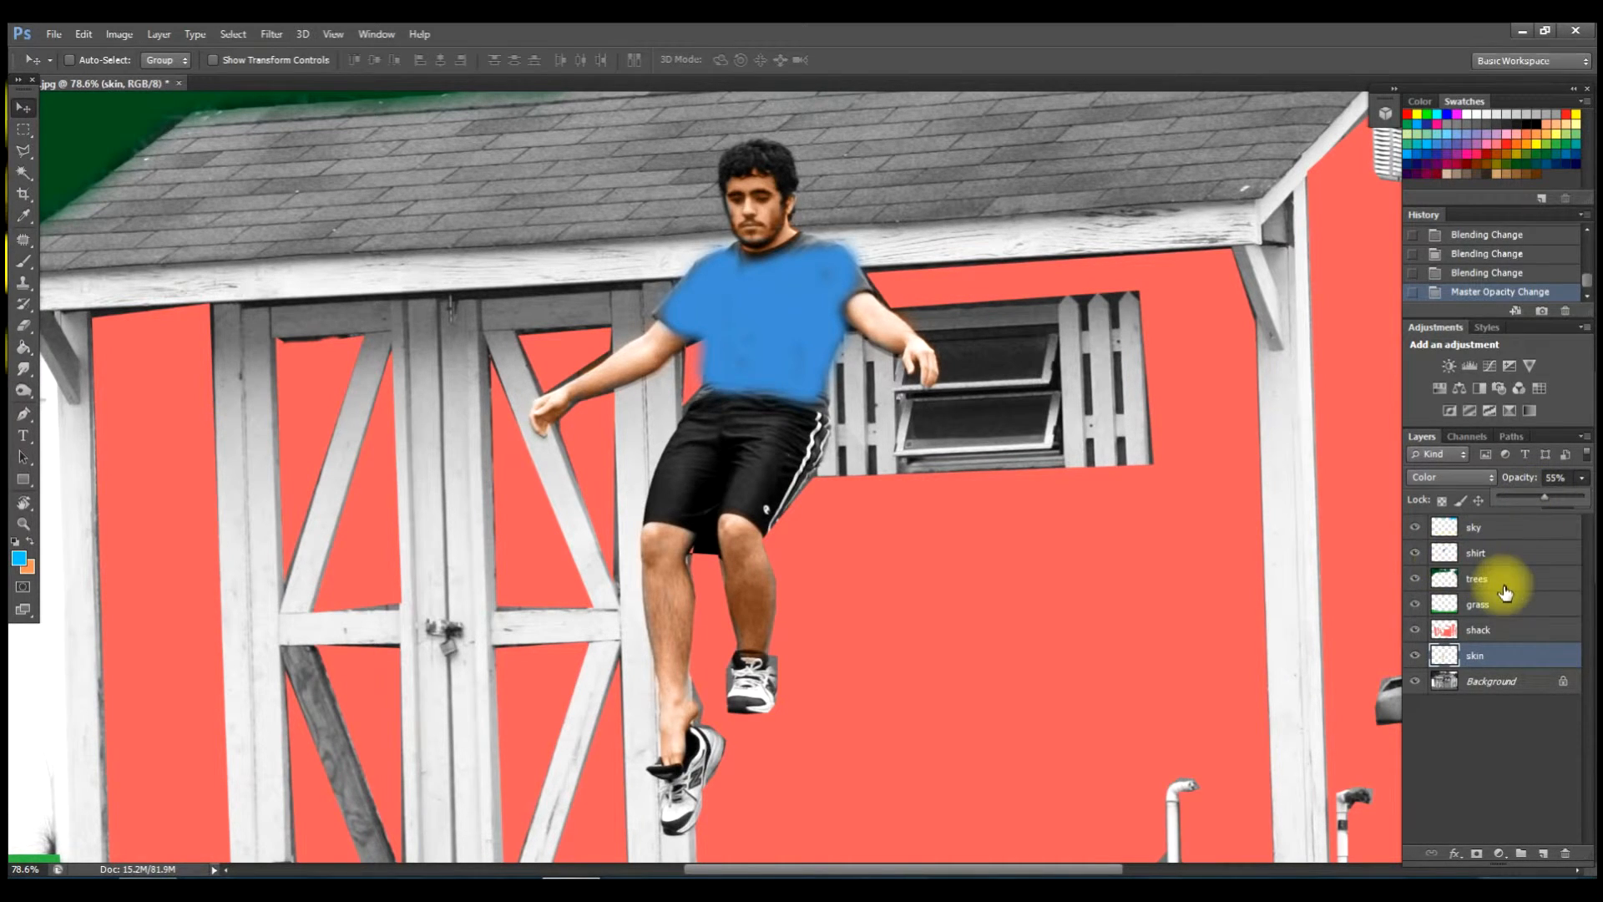
click(1531, 635)
scroll(1294, 562, down, 7)
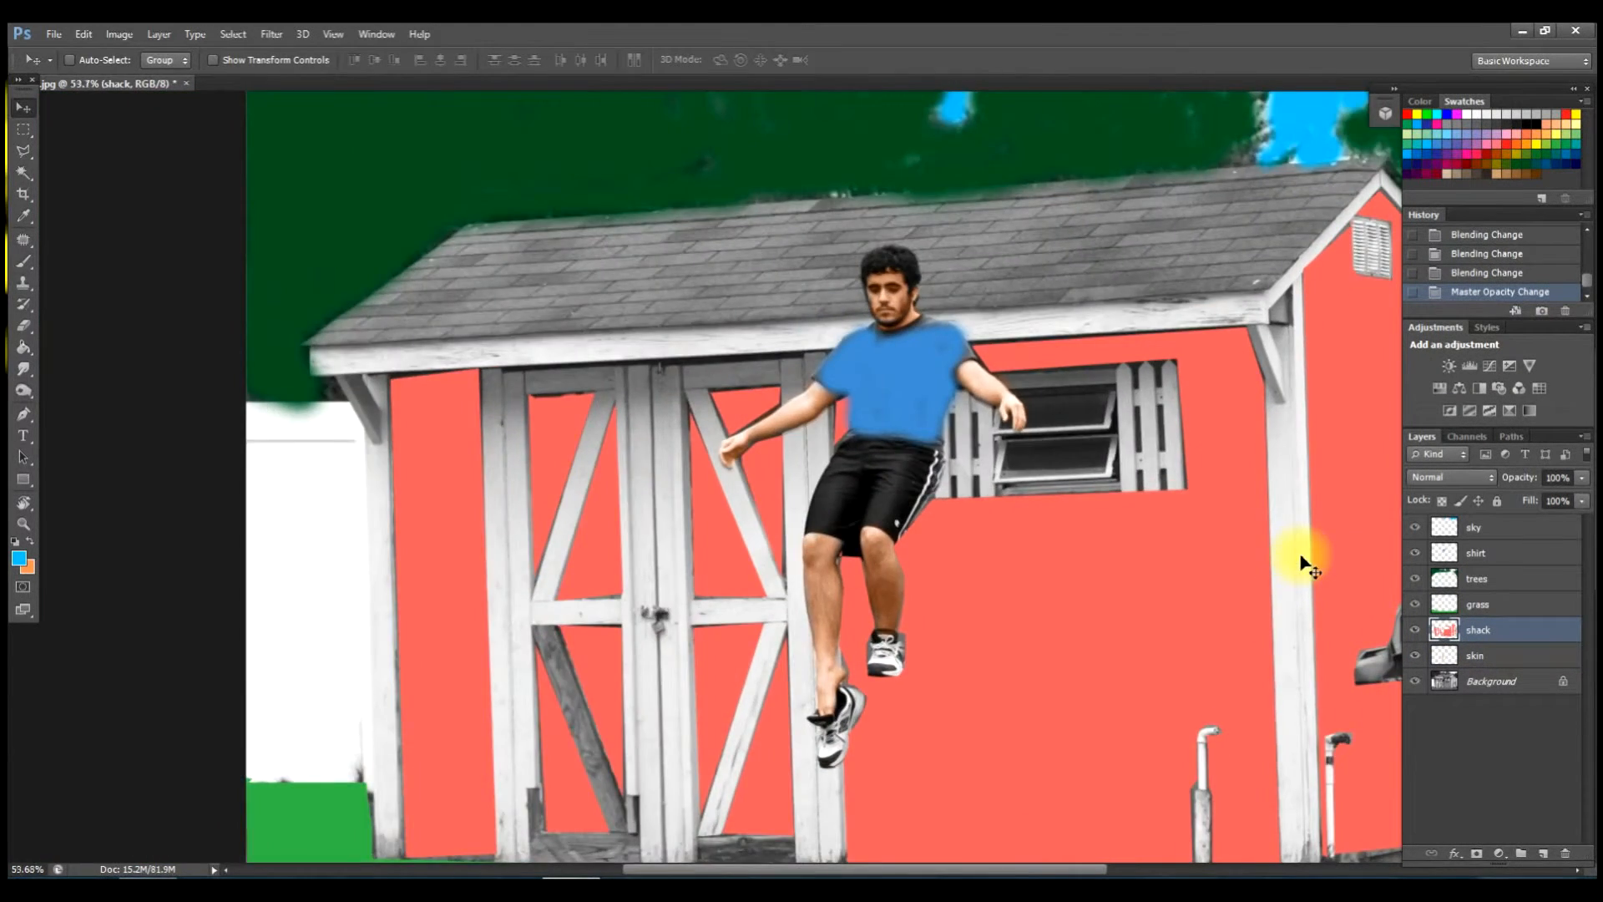
Set the shack layer to Color blending at 47% opacity.
click(1494, 479)
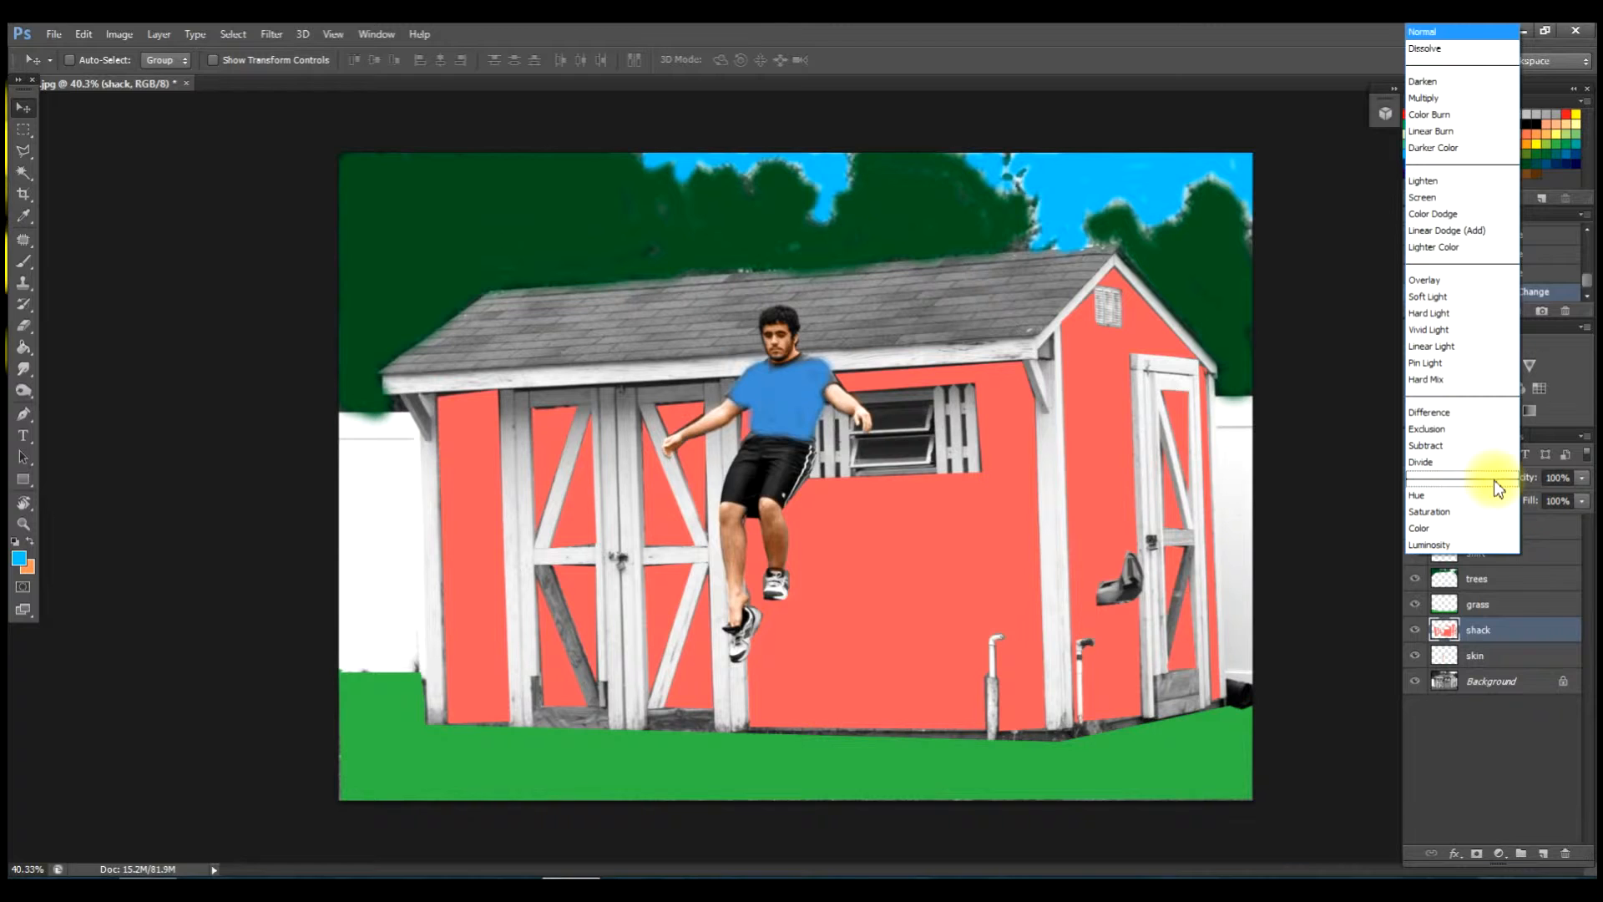
click(1439, 530)
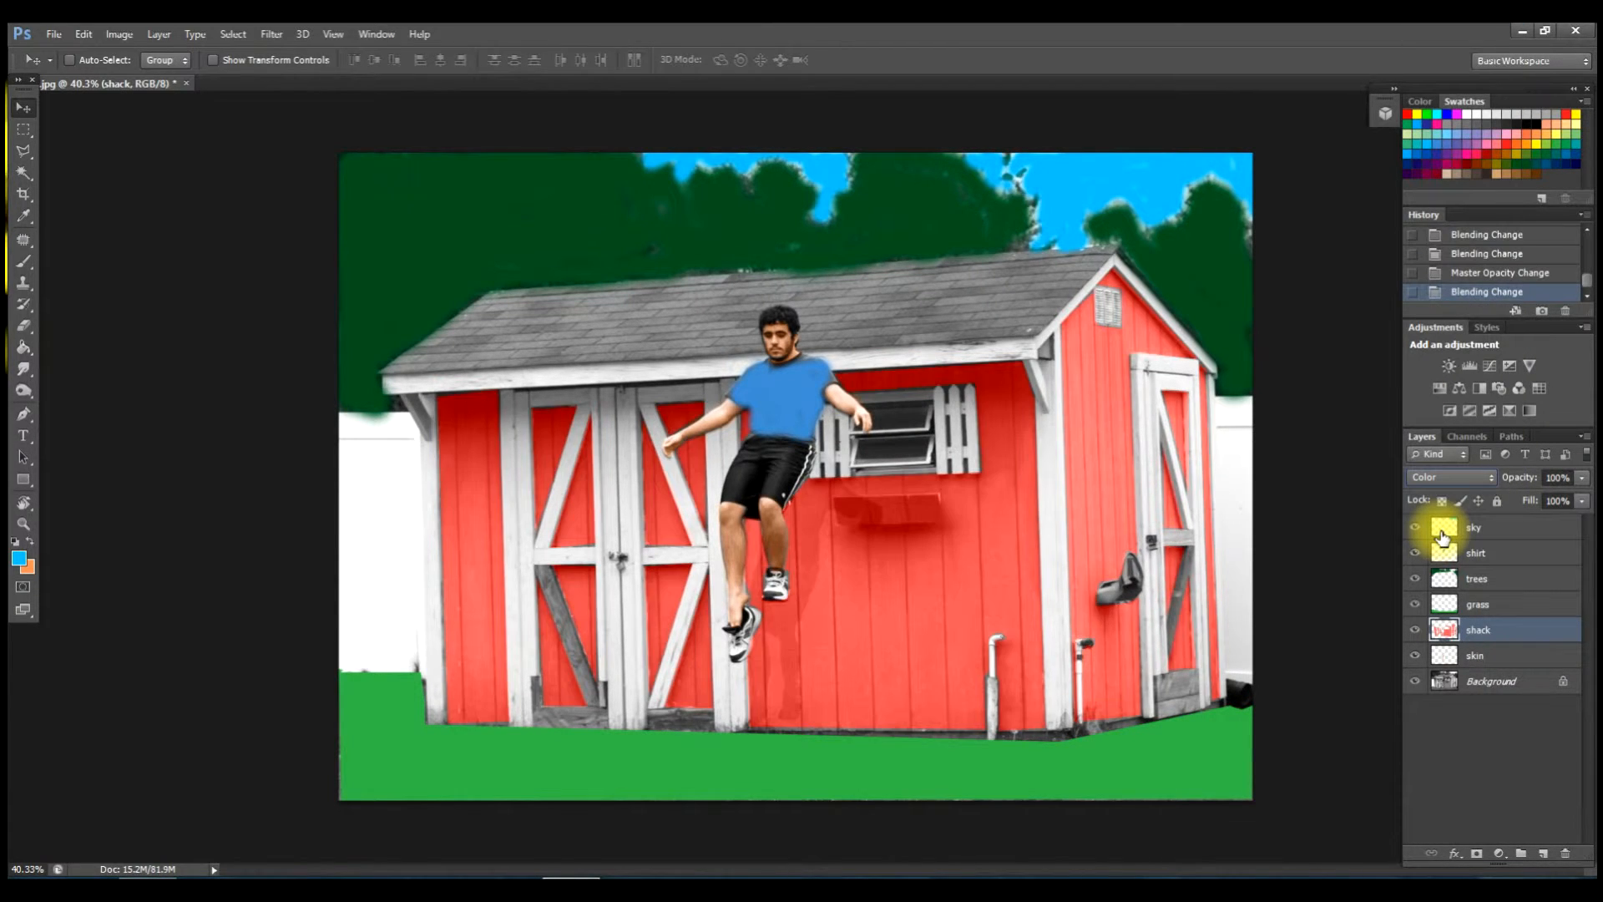
click(1582, 477)
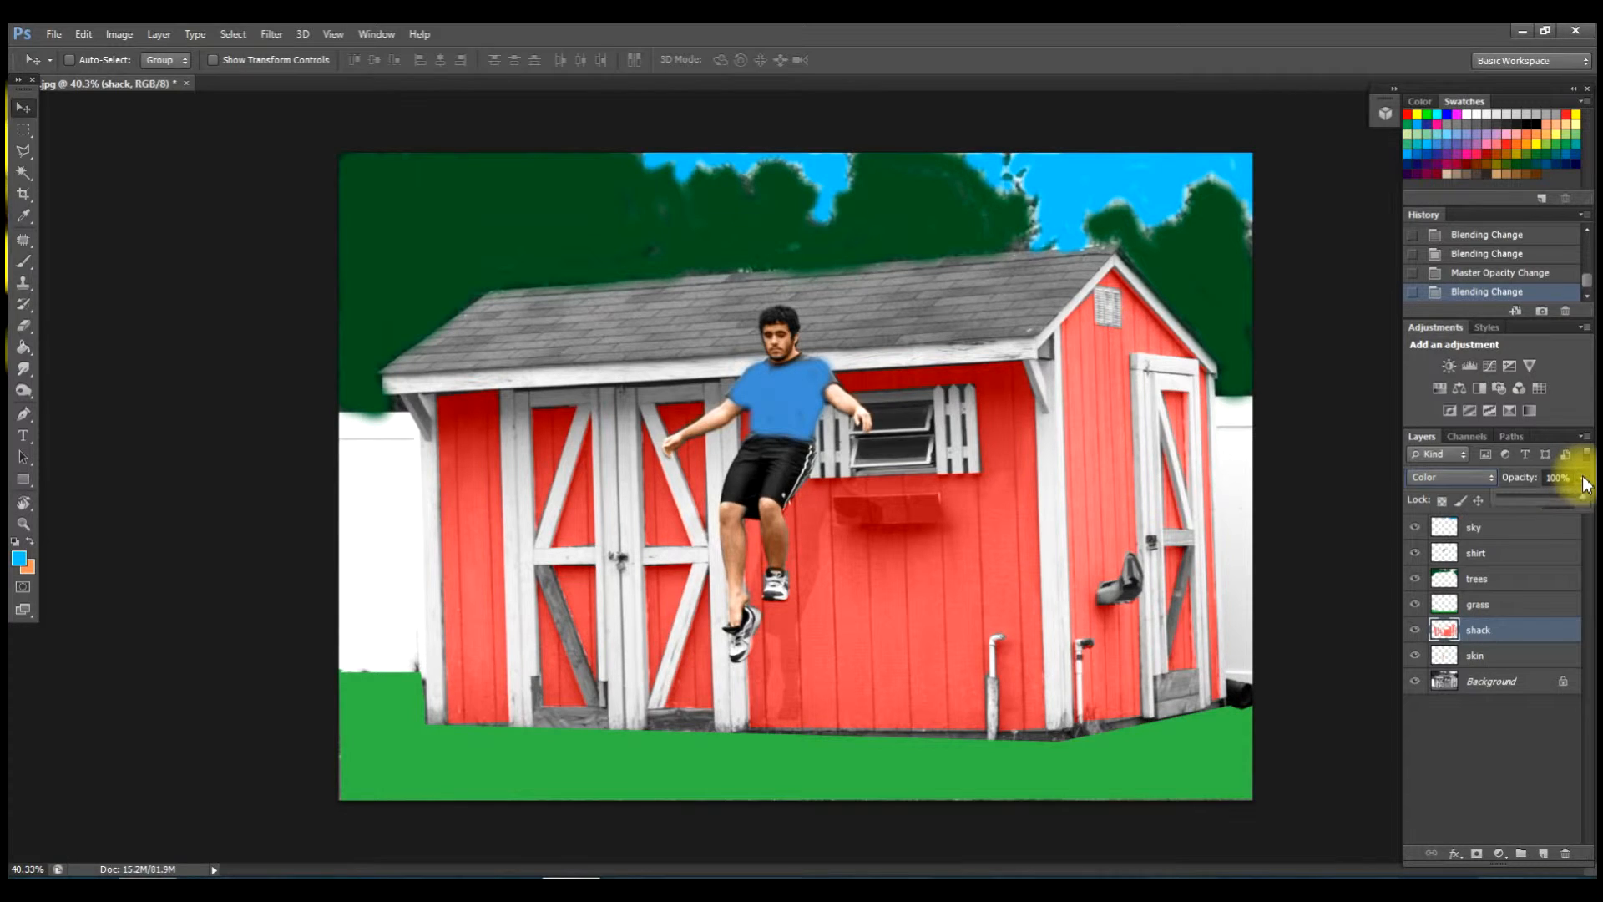
drag(1578, 500, 1553, 509)
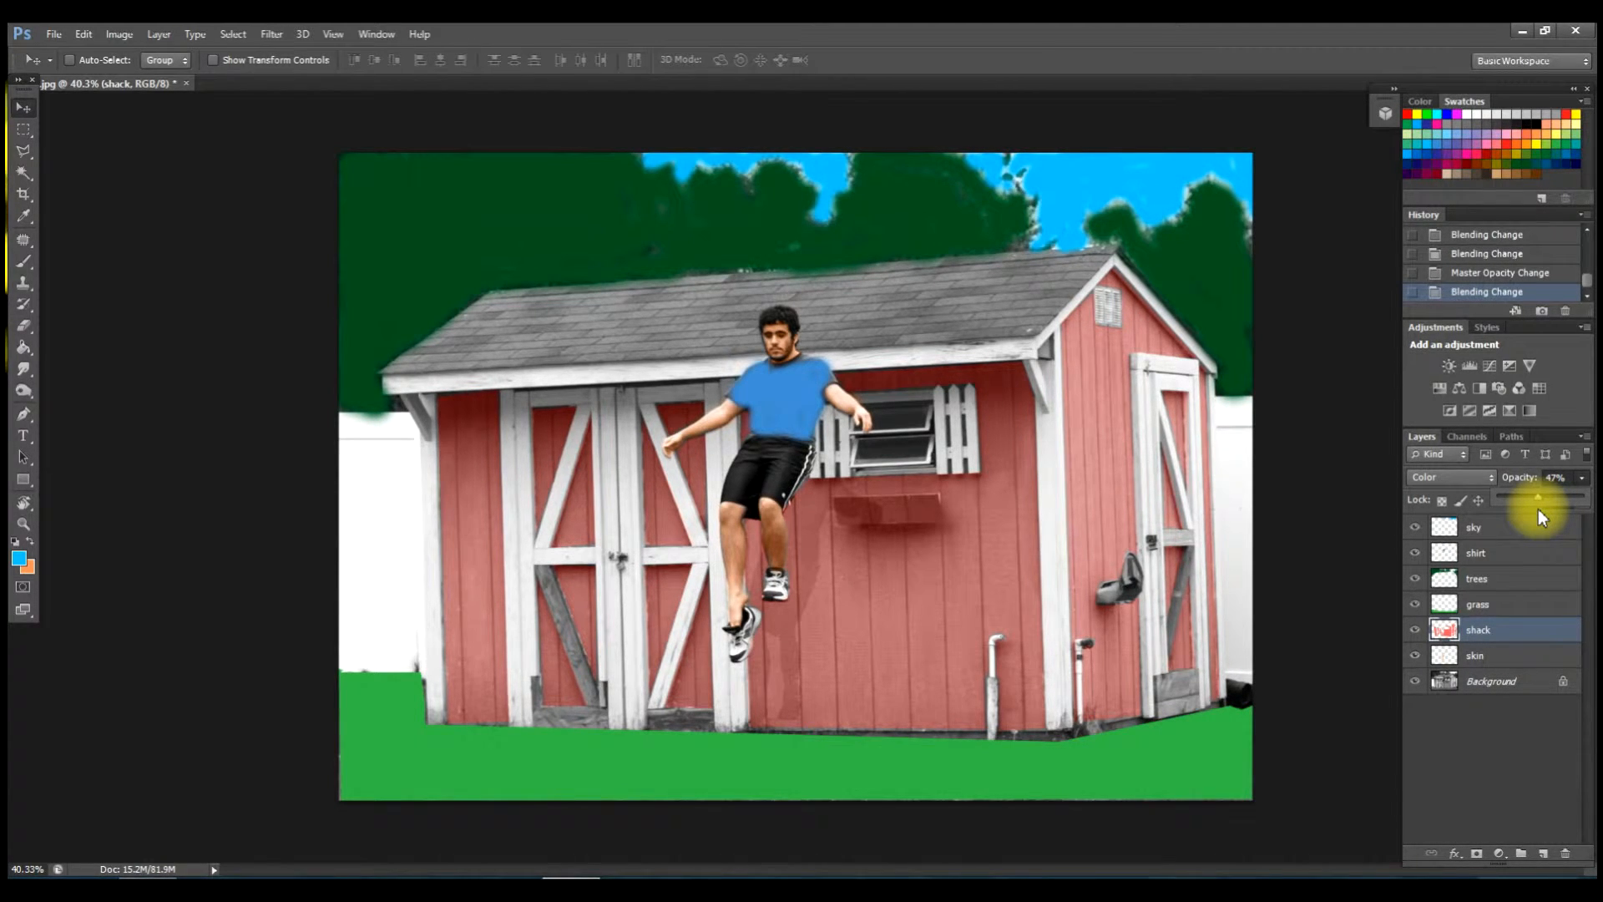
drag(1538, 509, 1538, 509)
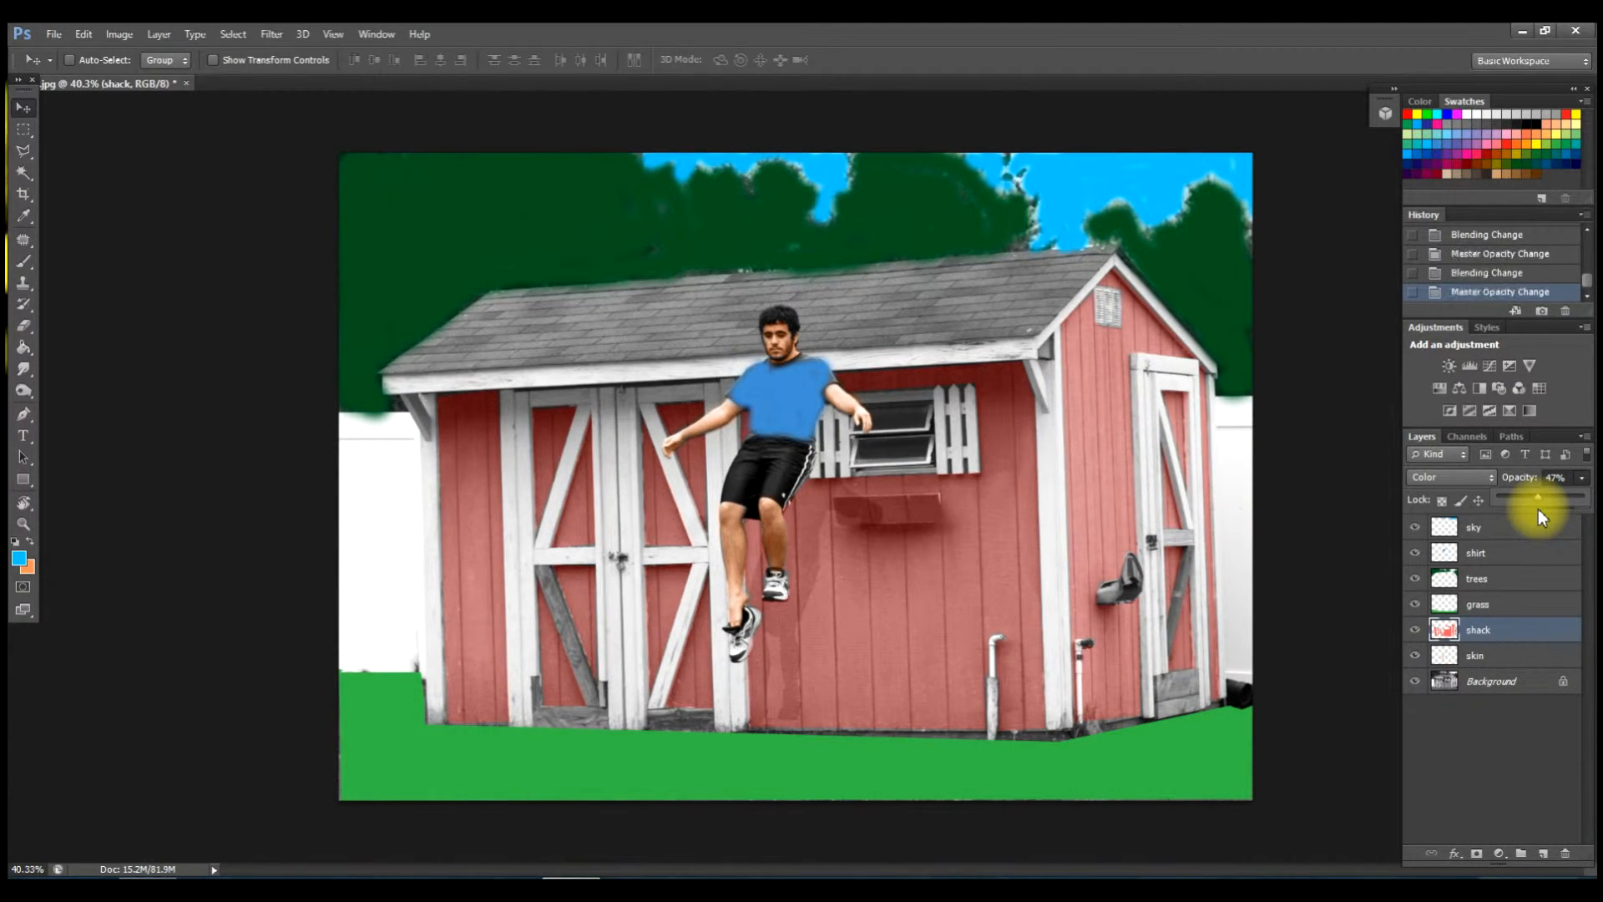
click(1512, 608)
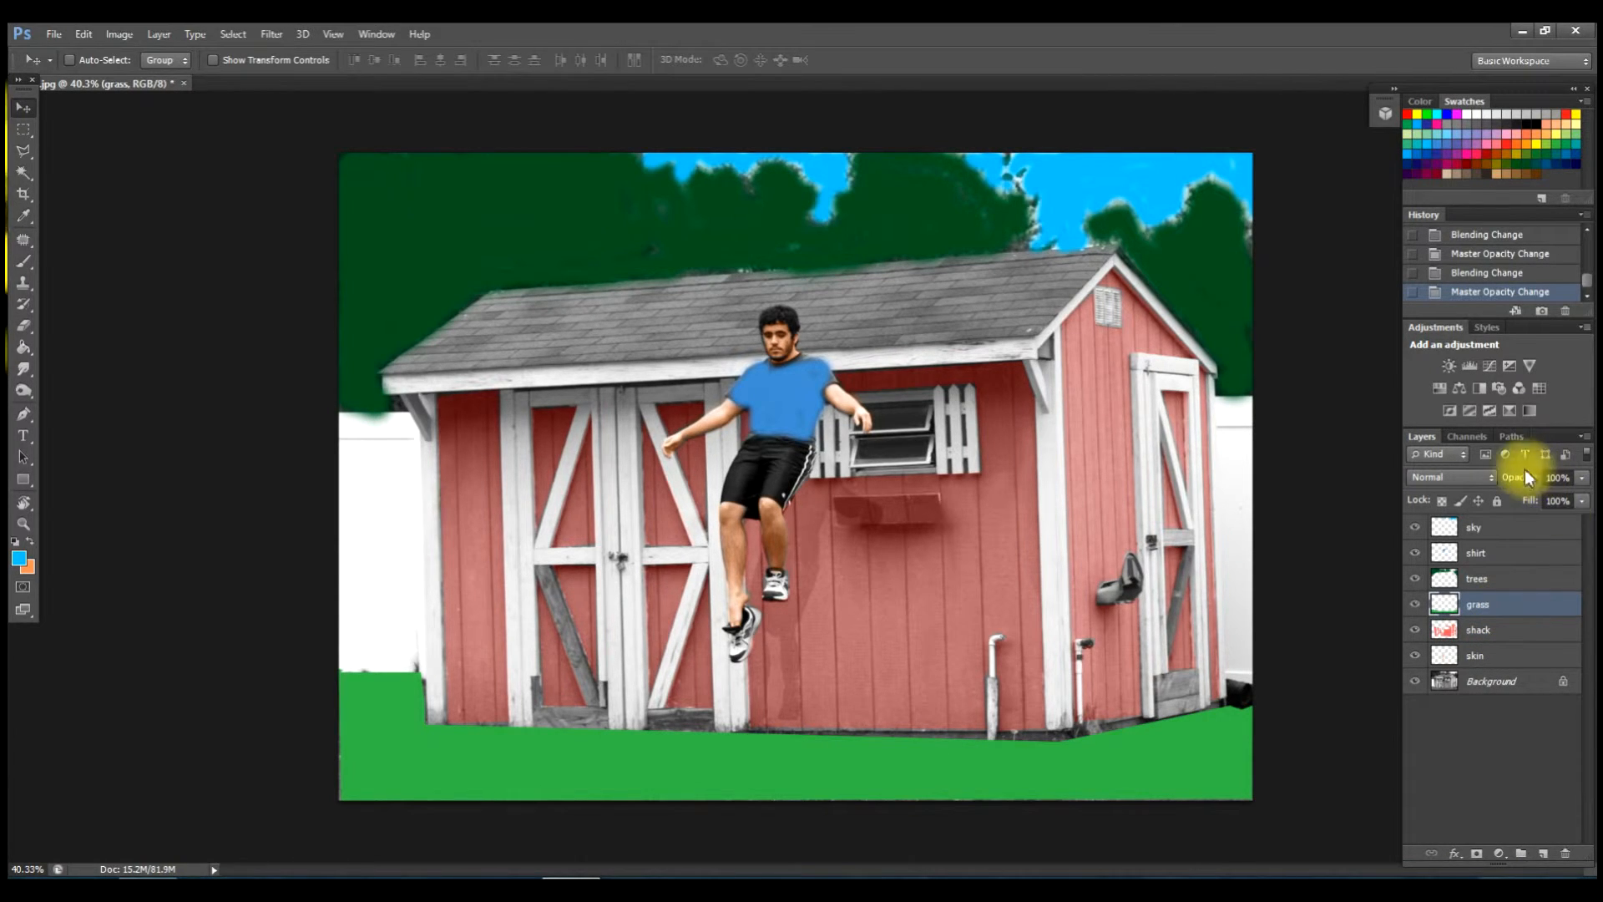
Set the grass layer to Color blending at 28% opacity.
click(1486, 481)
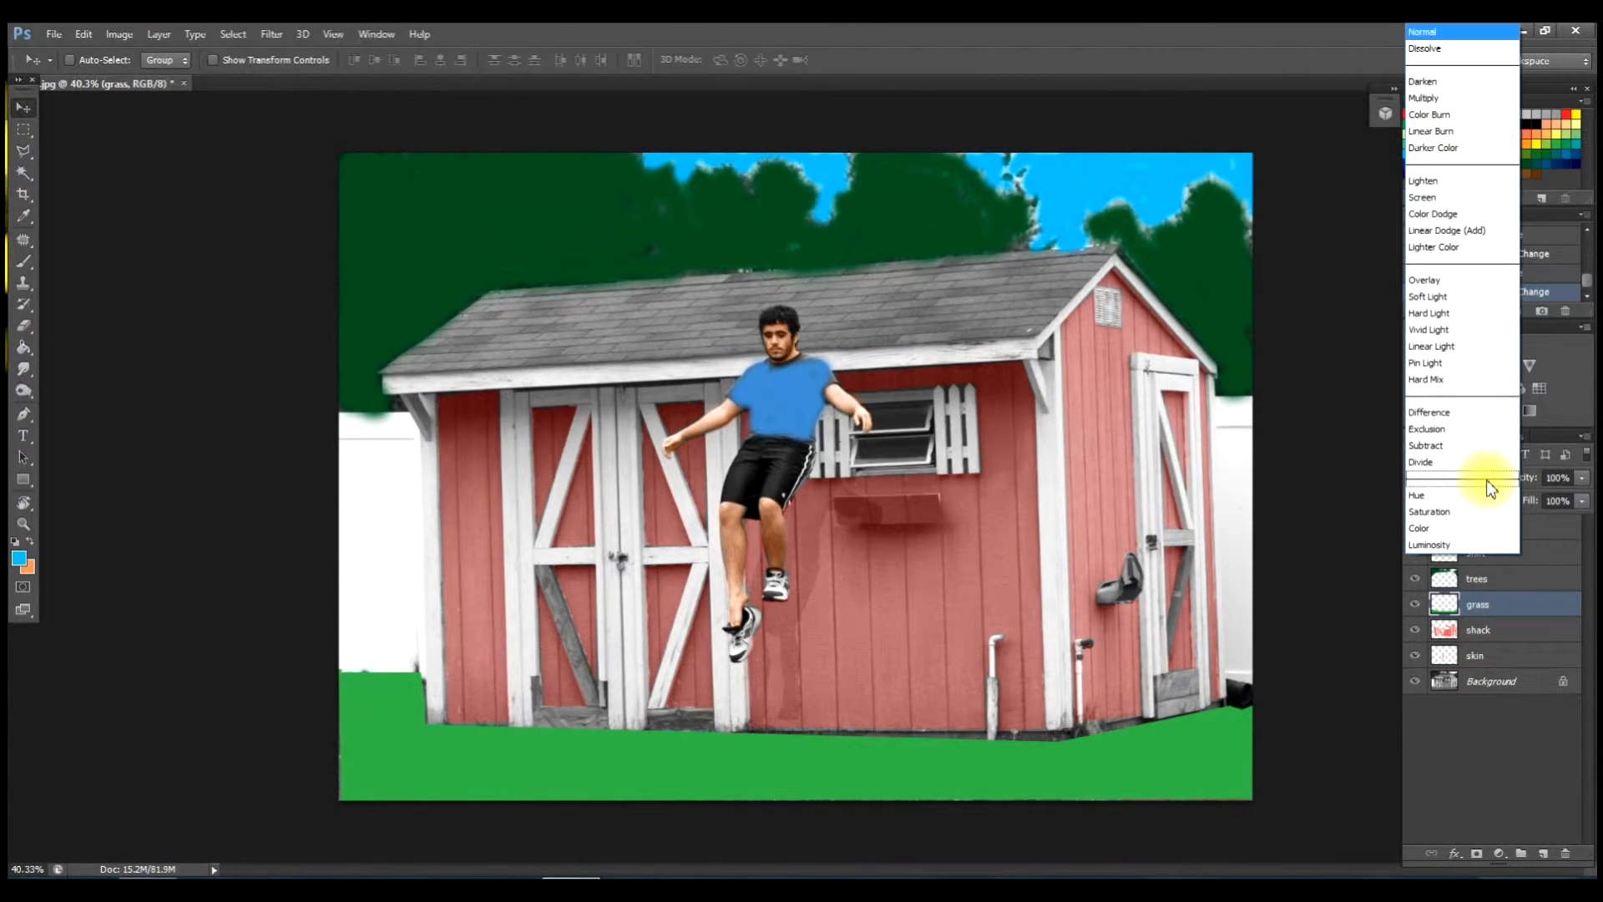
click(1434, 527)
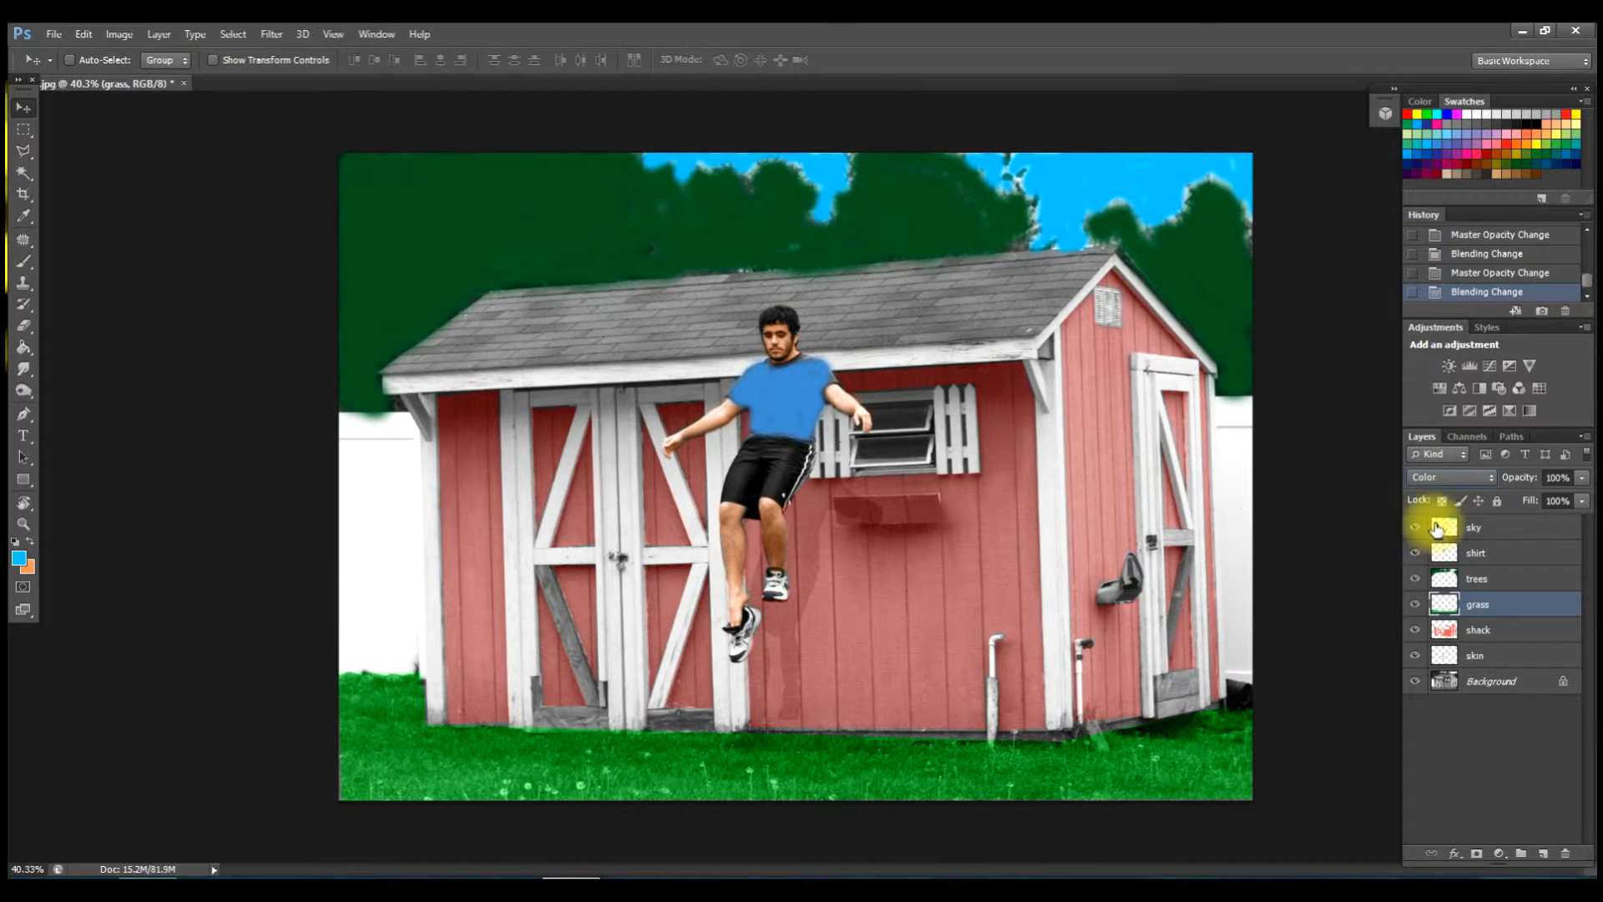
click(1582, 478)
drag(1584, 483, 1582, 505)
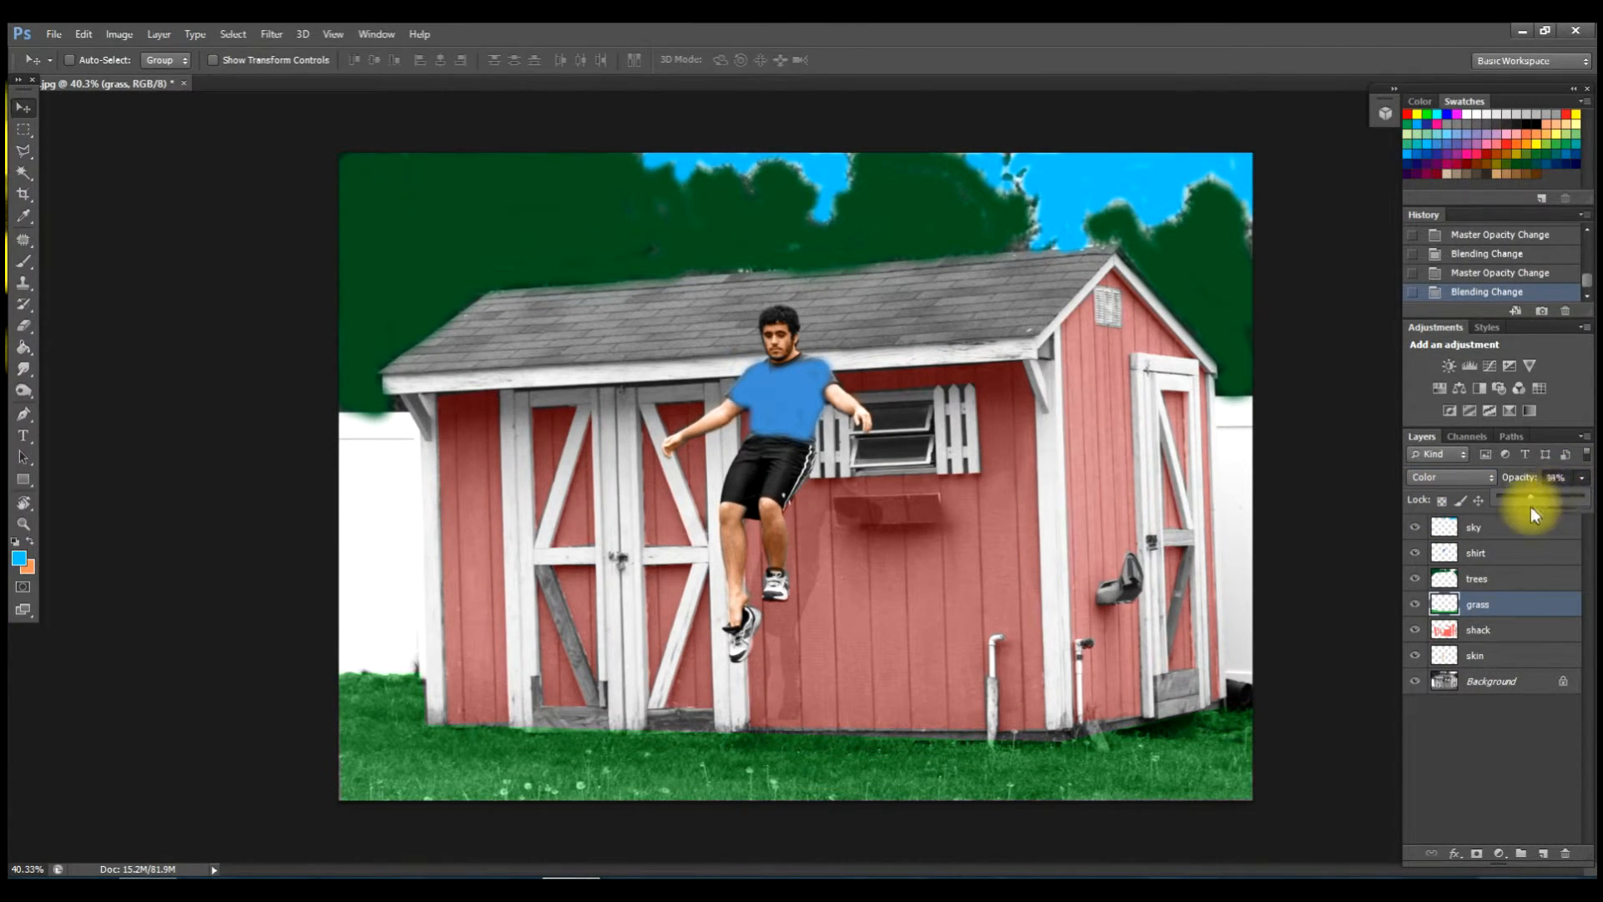
drag(1521, 510, 1580, 518)
click(1521, 502)
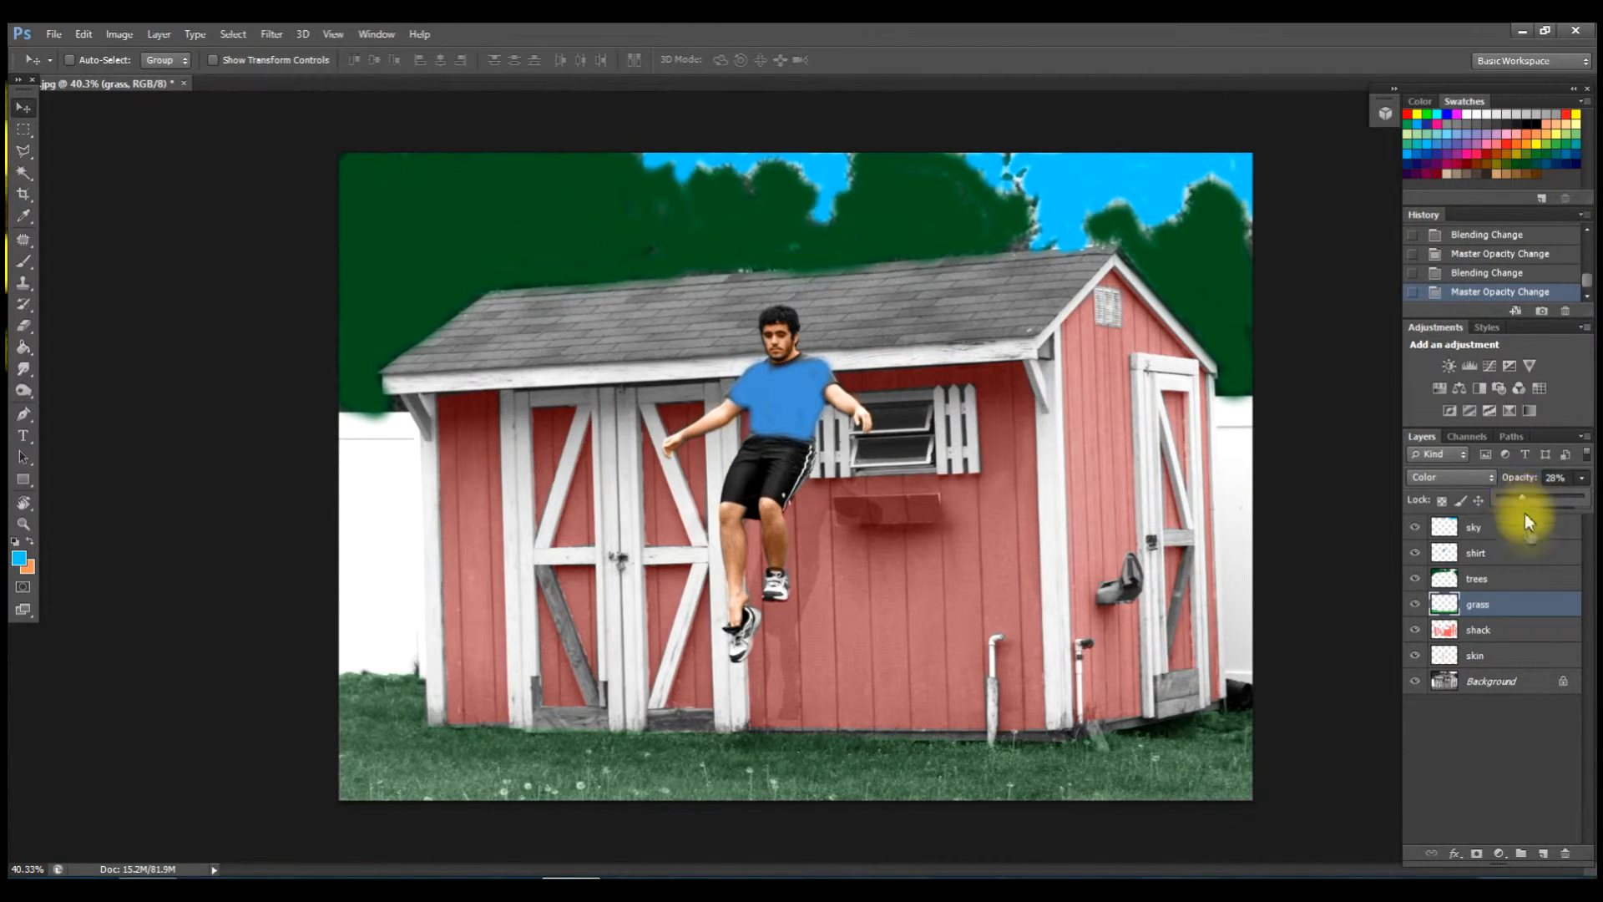
click(1527, 579)
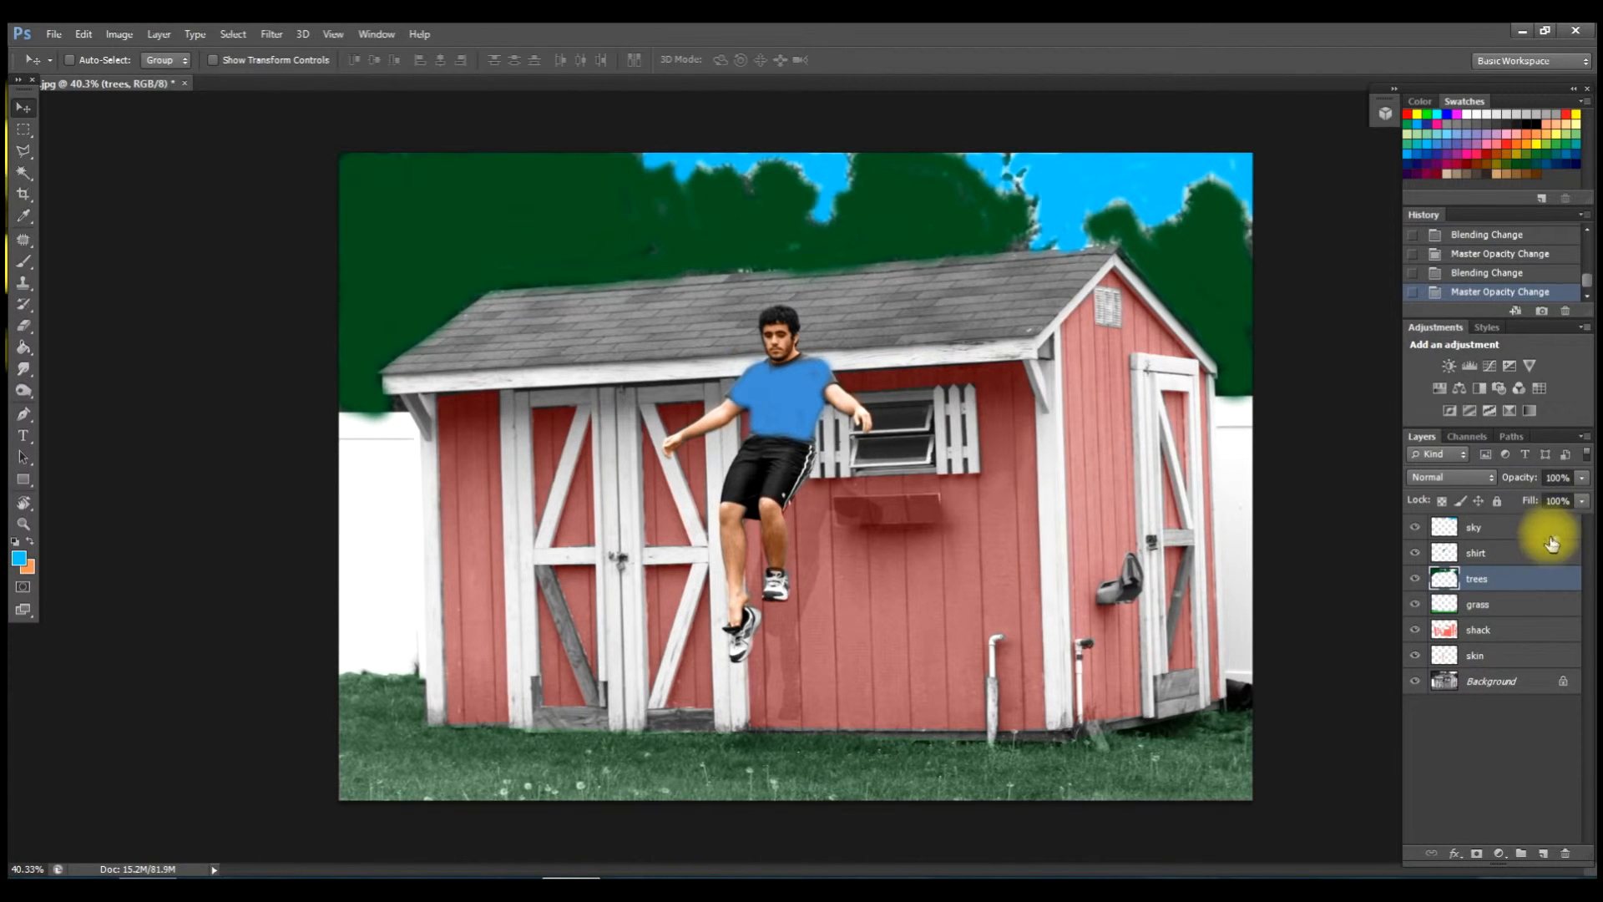
Set the trees layer to Color blending at about 26% opacity.
click(1489, 478)
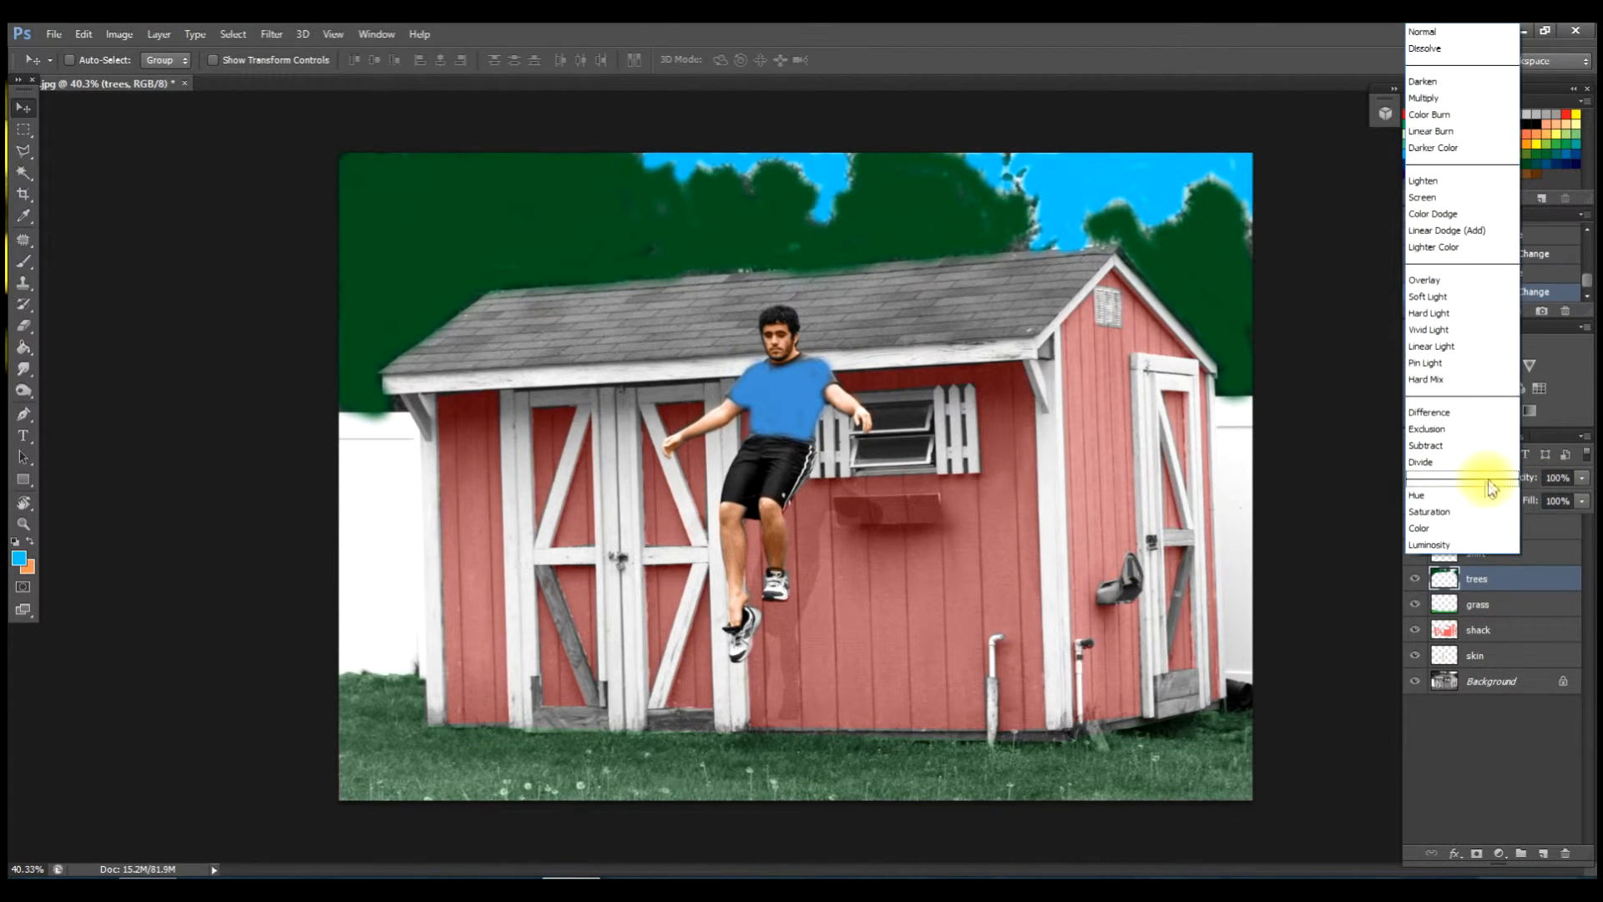
click(1441, 524)
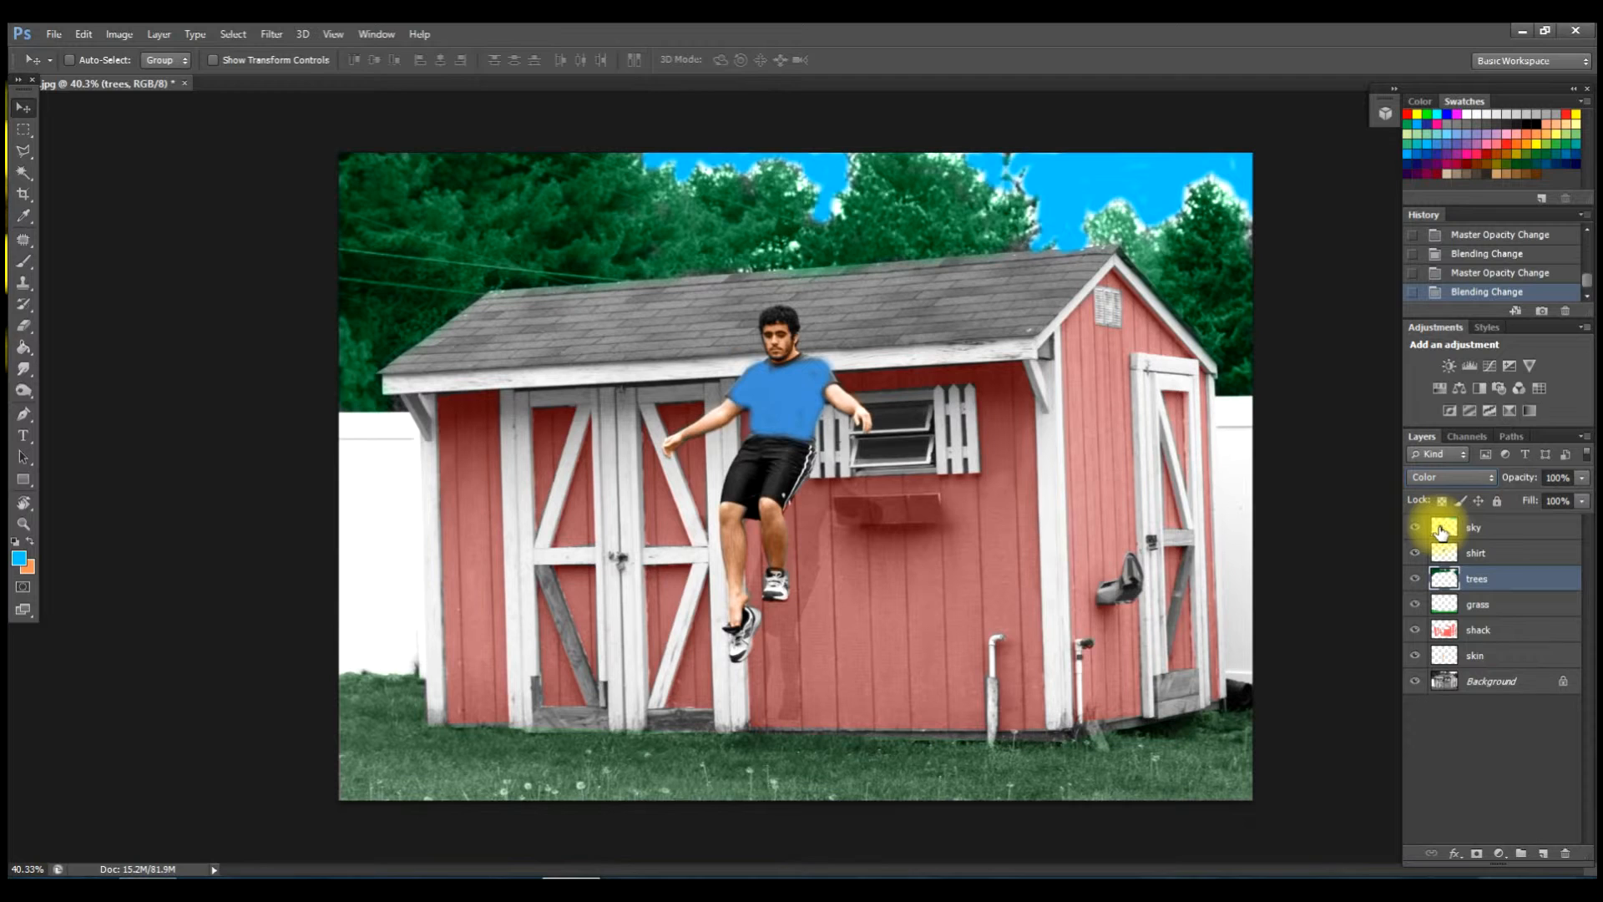
click(1583, 478)
drag(1586, 485, 1553, 513)
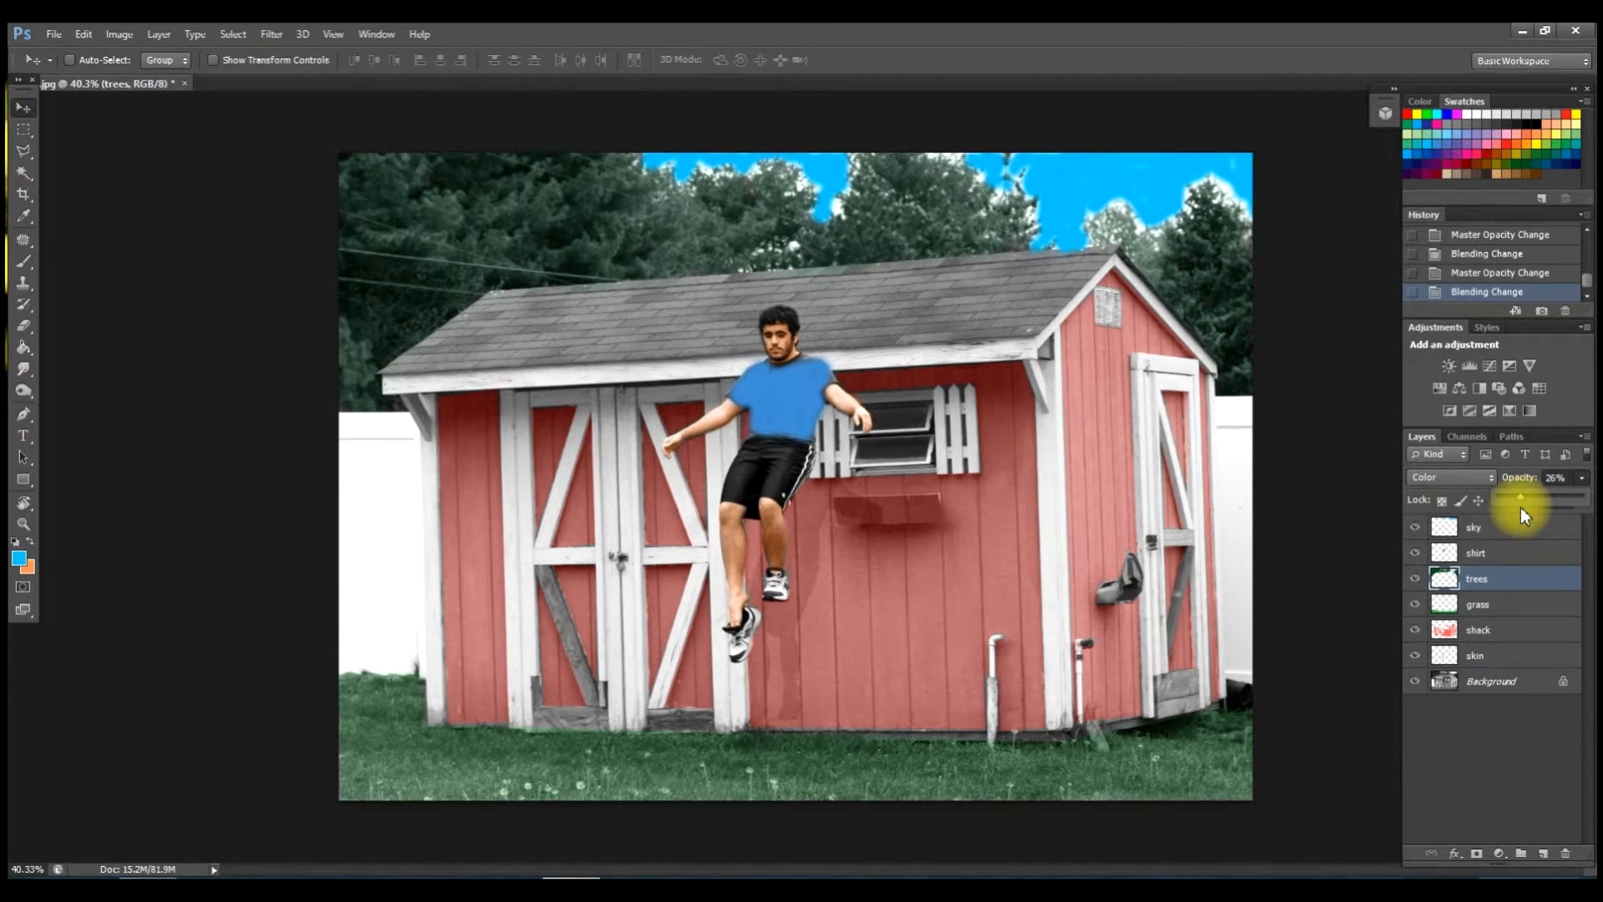
drag(1520, 508, 1521, 504)
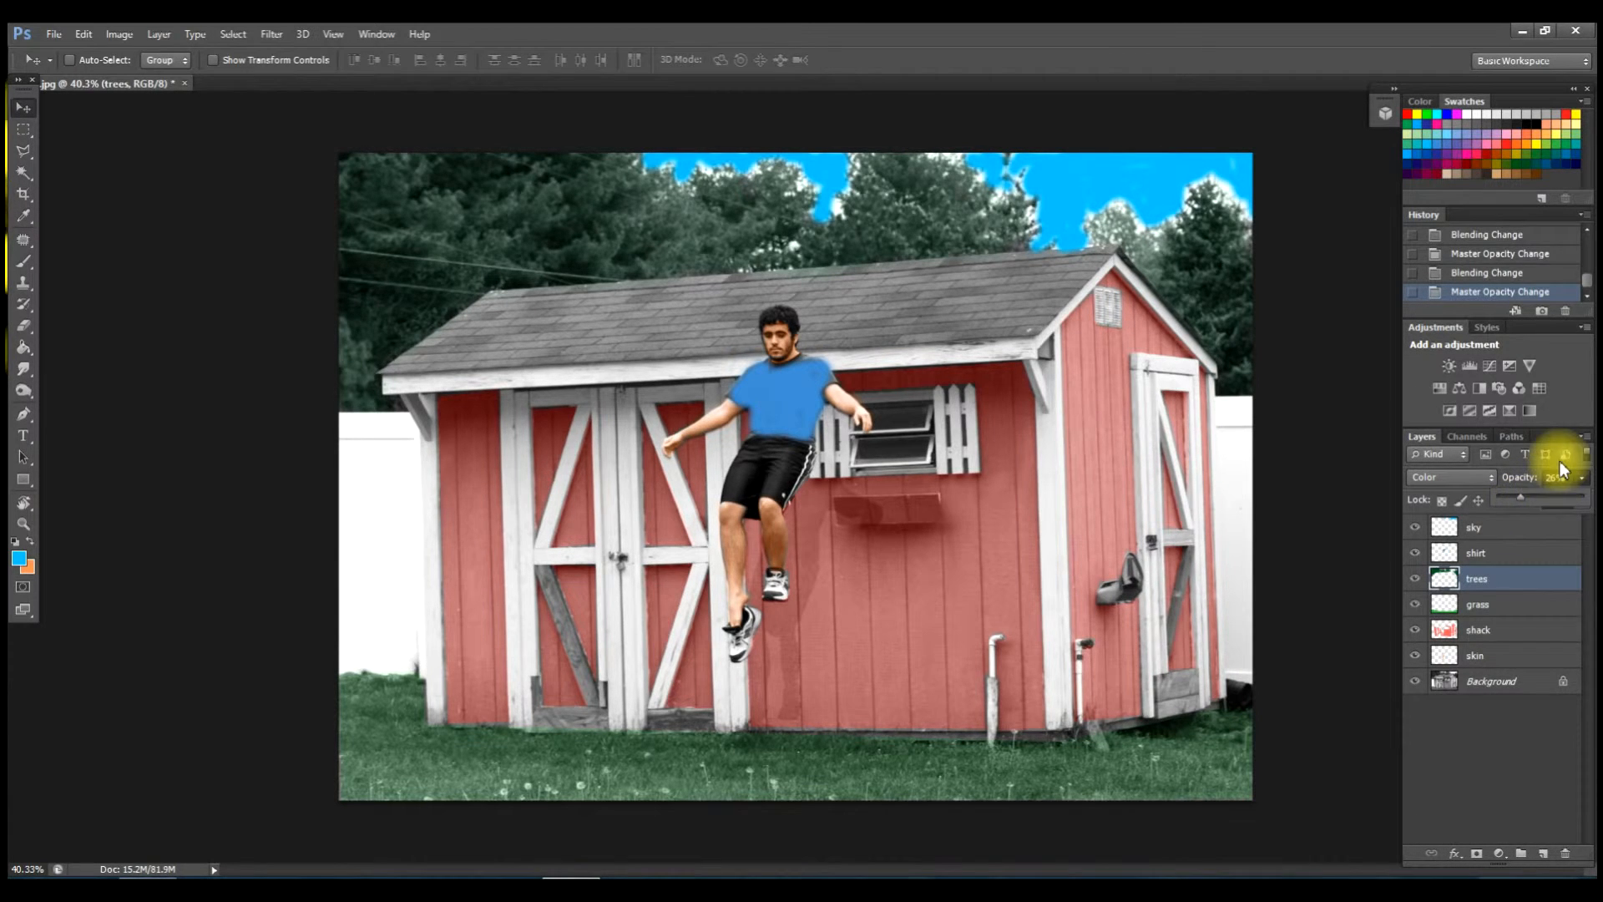
Set the shirt layer to Color blend mode at 47% opacity so its printed text shows through.
click(1486, 551)
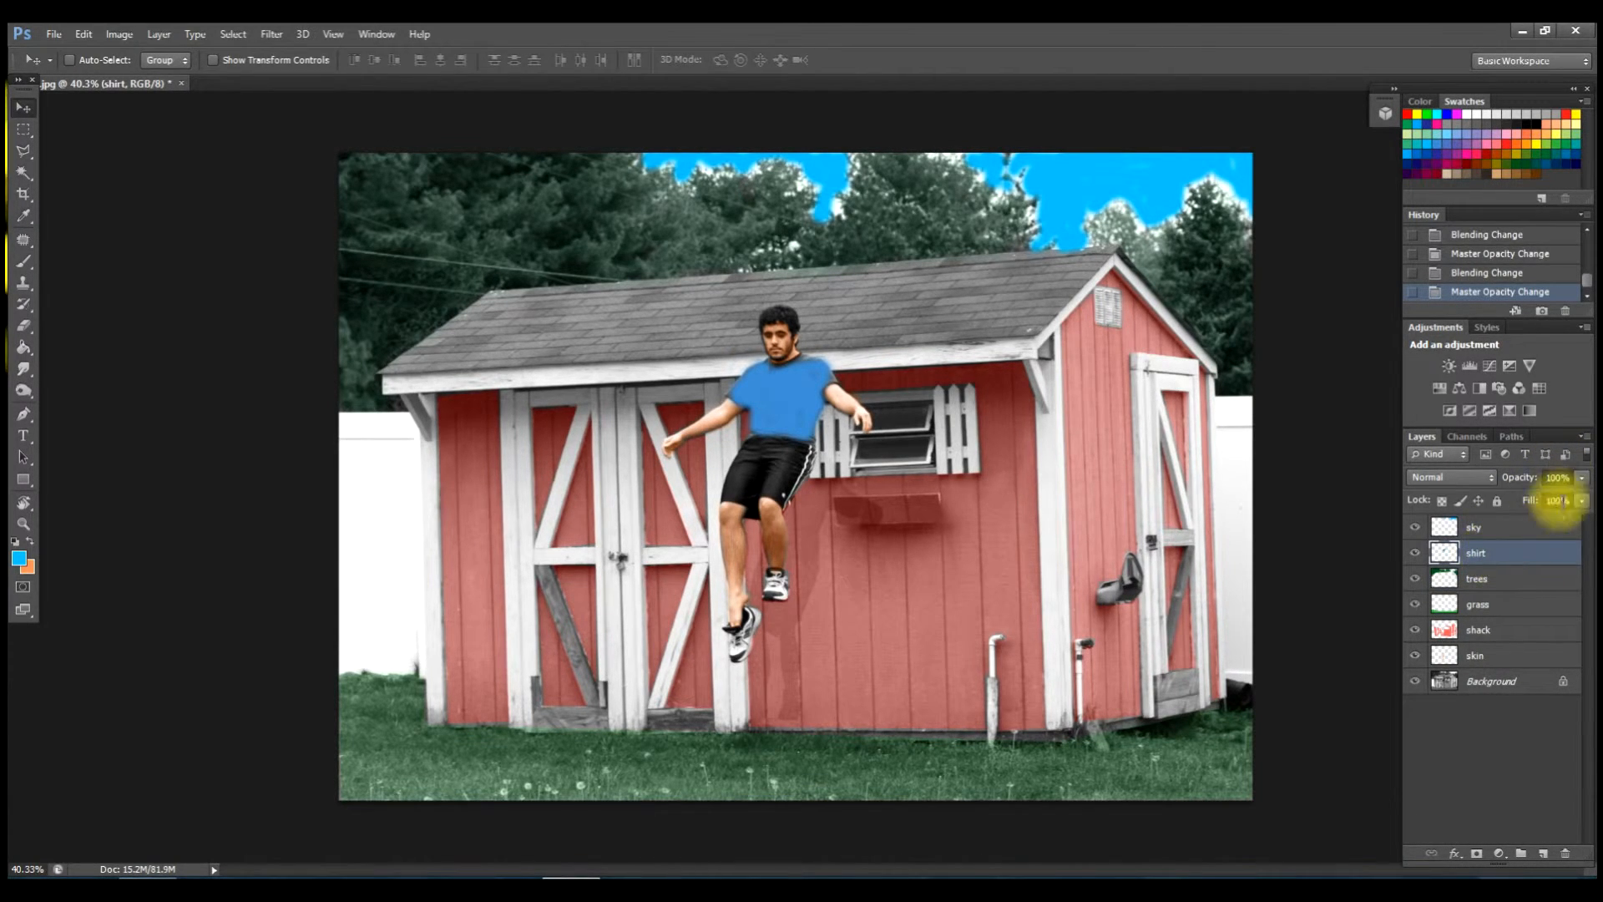
click(1492, 477)
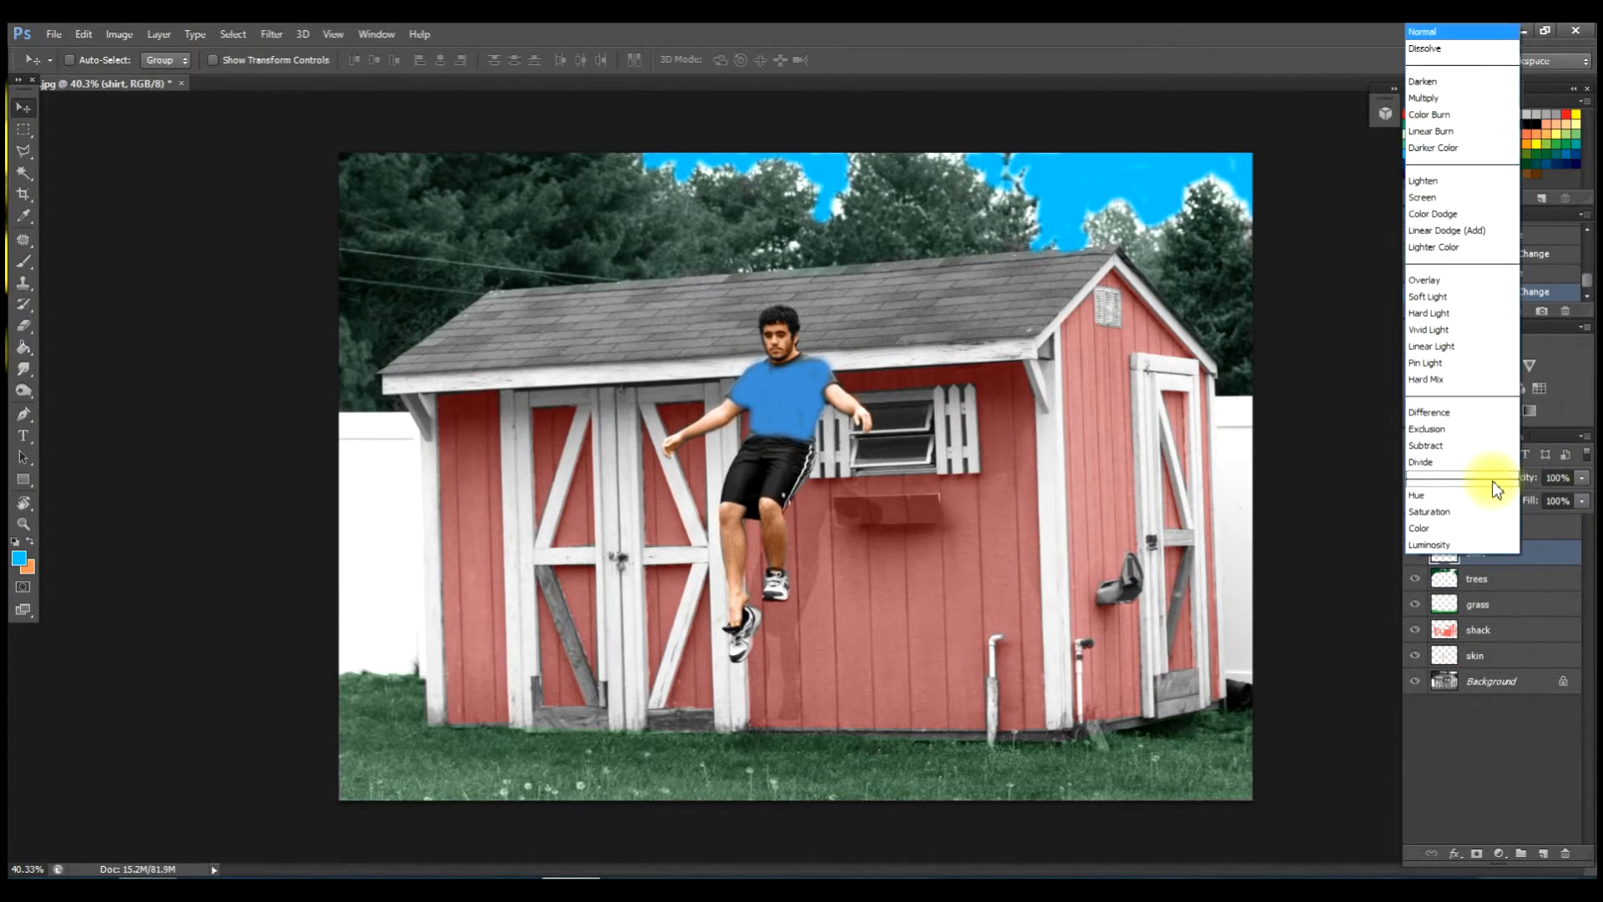
click(1445, 527)
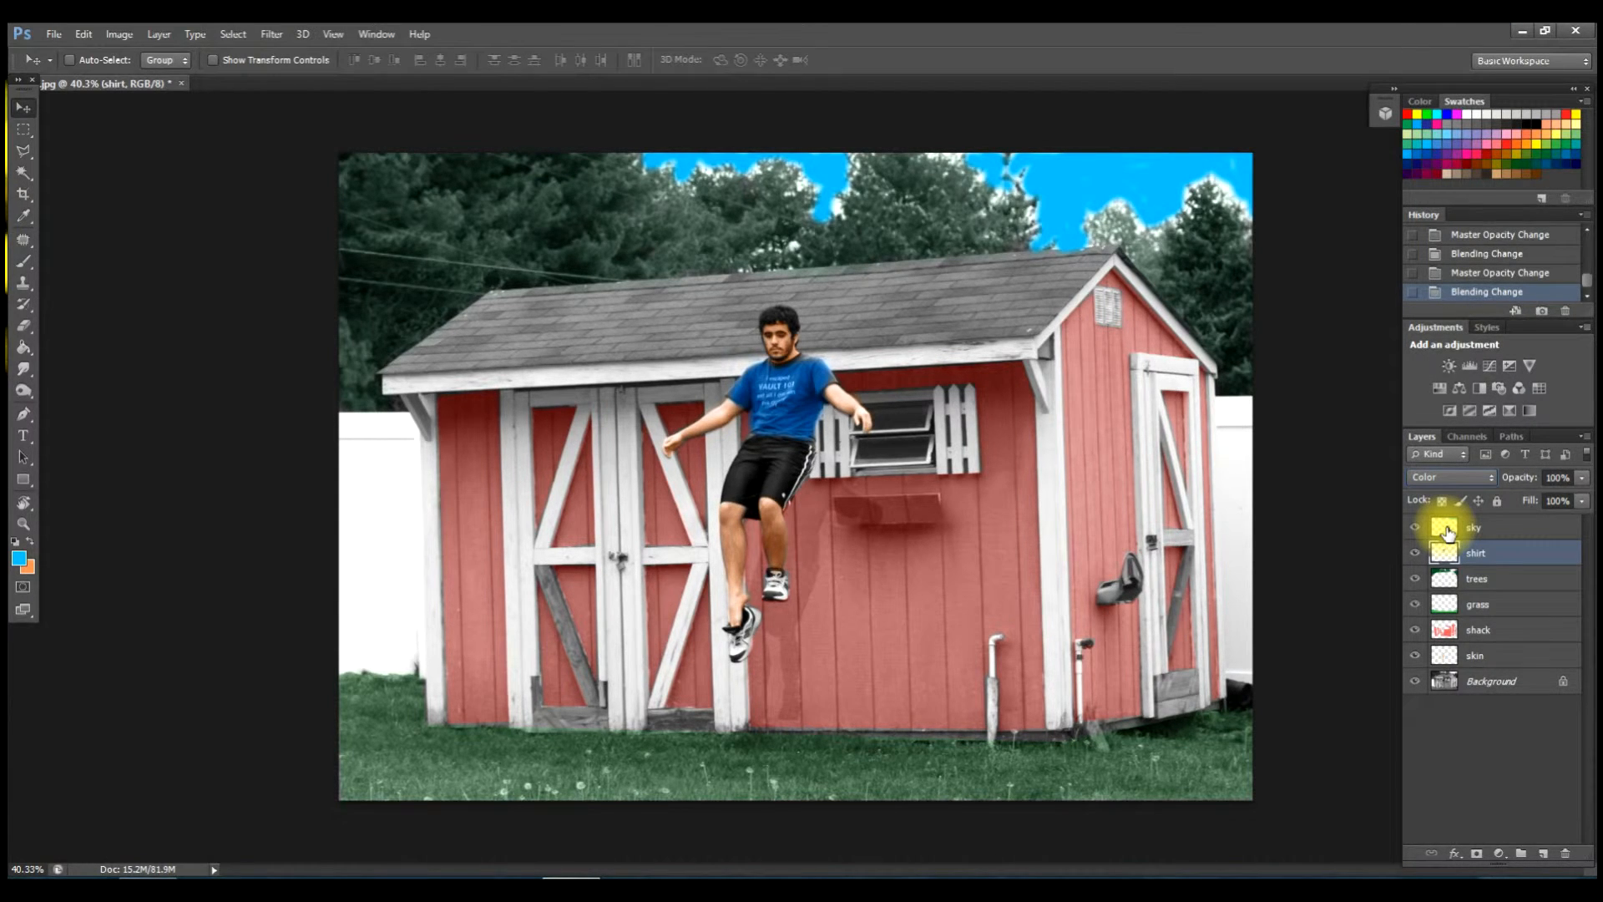
click(1581, 477)
drag(1579, 486, 1538, 509)
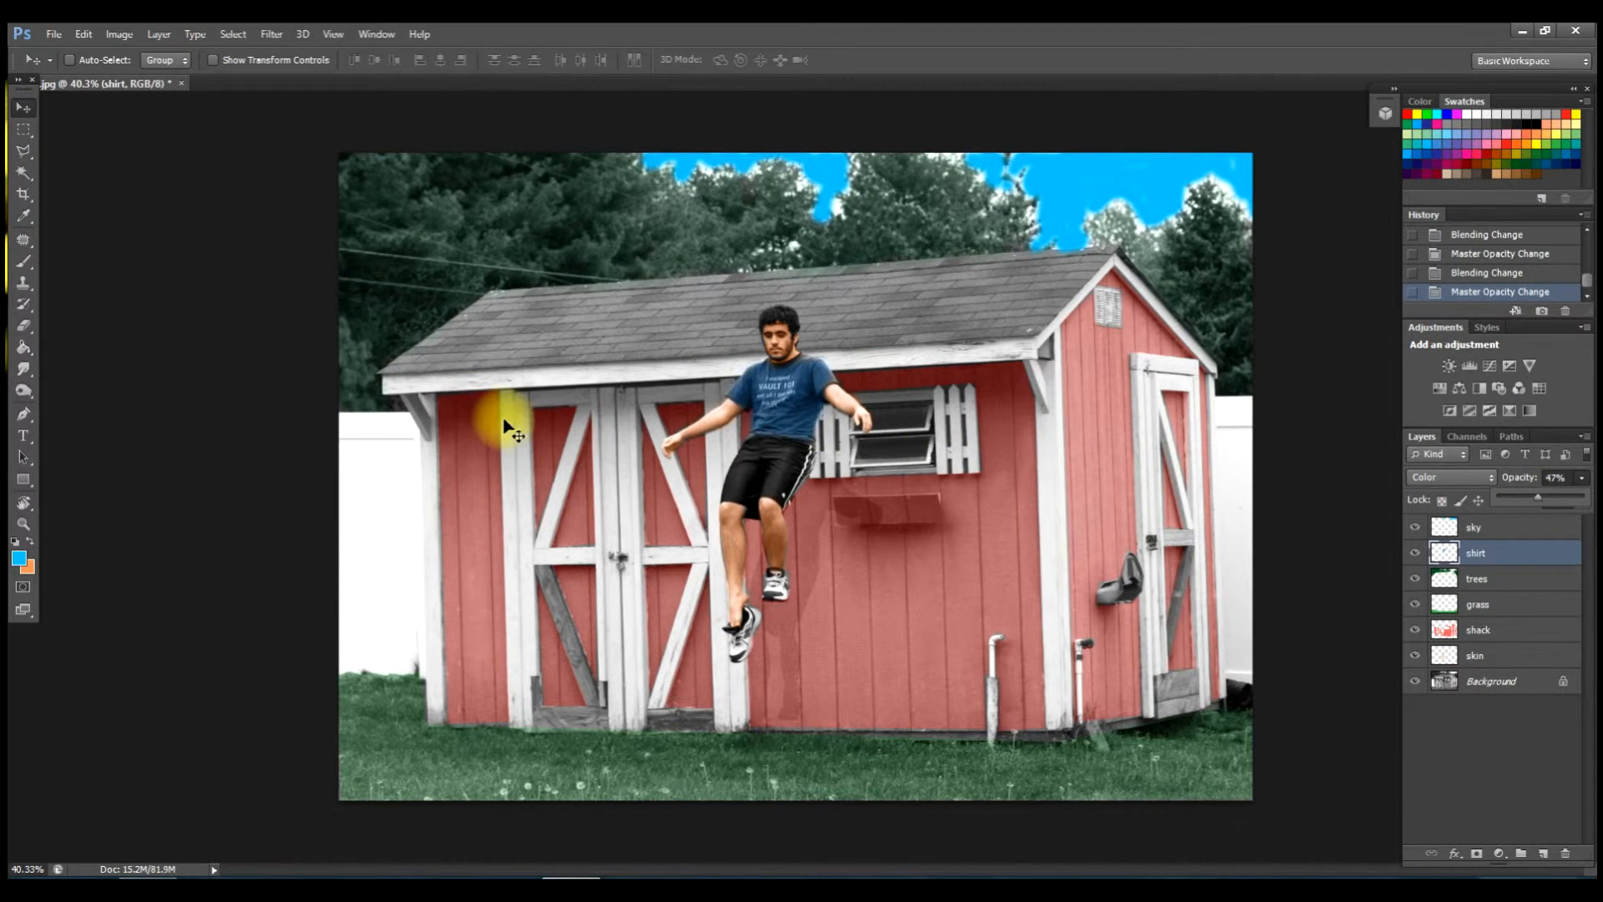
click(531, 418)
scroll(880, 436, up, 3)
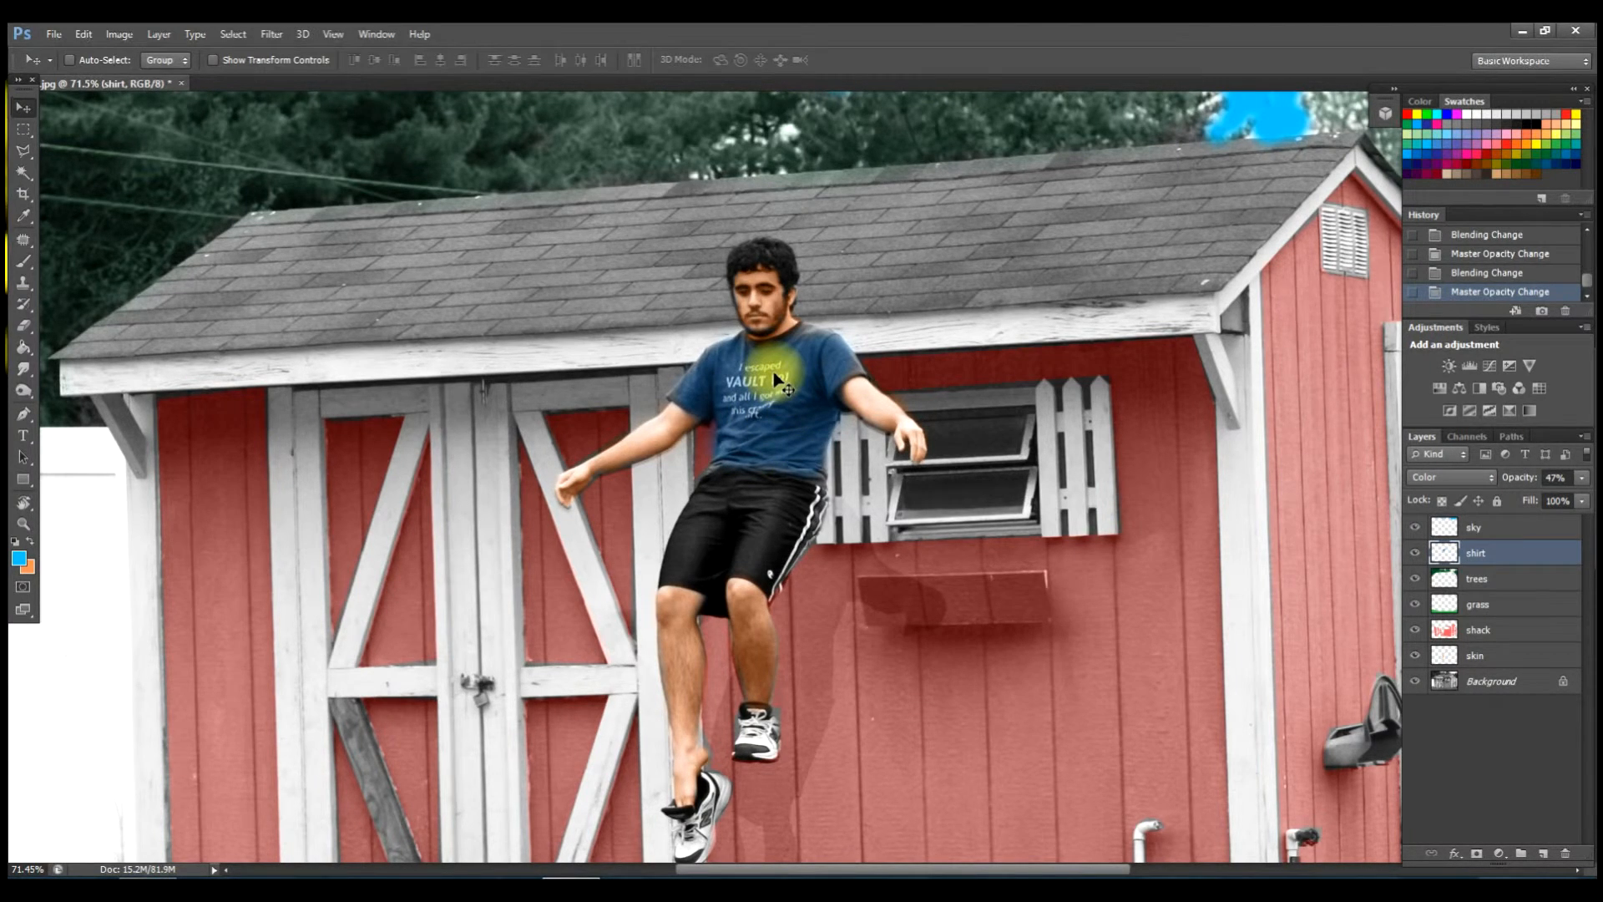
scroll(776, 380, down, 1)
scroll(755, 391, down, 1)
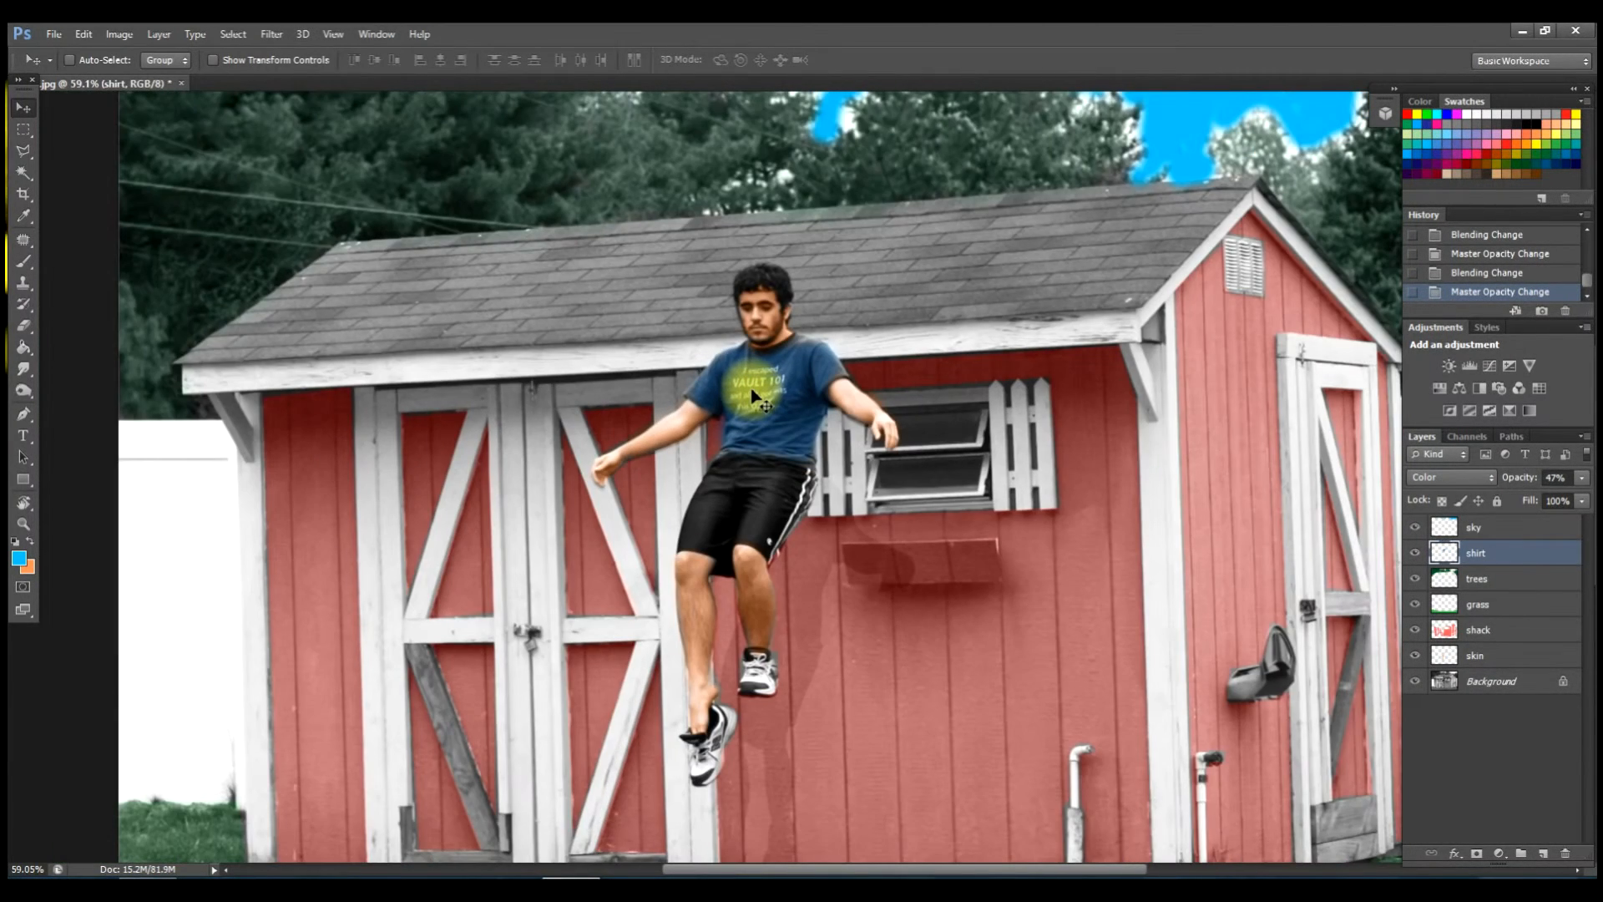
scroll(1081, 403, down, 3)
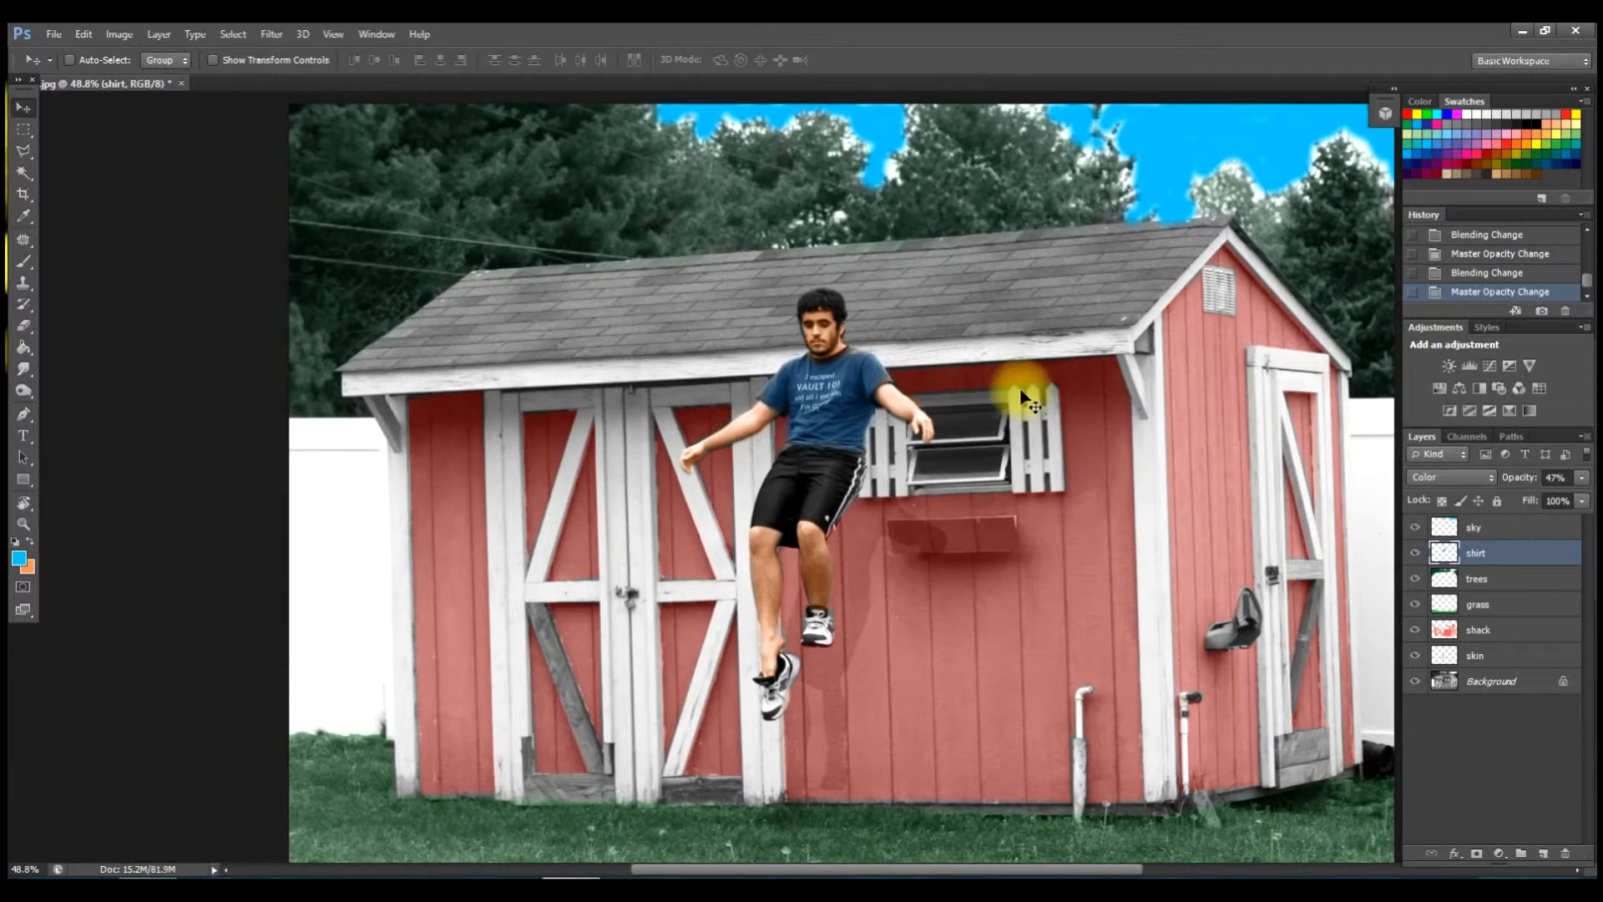
scroll(918, 357, down, 1)
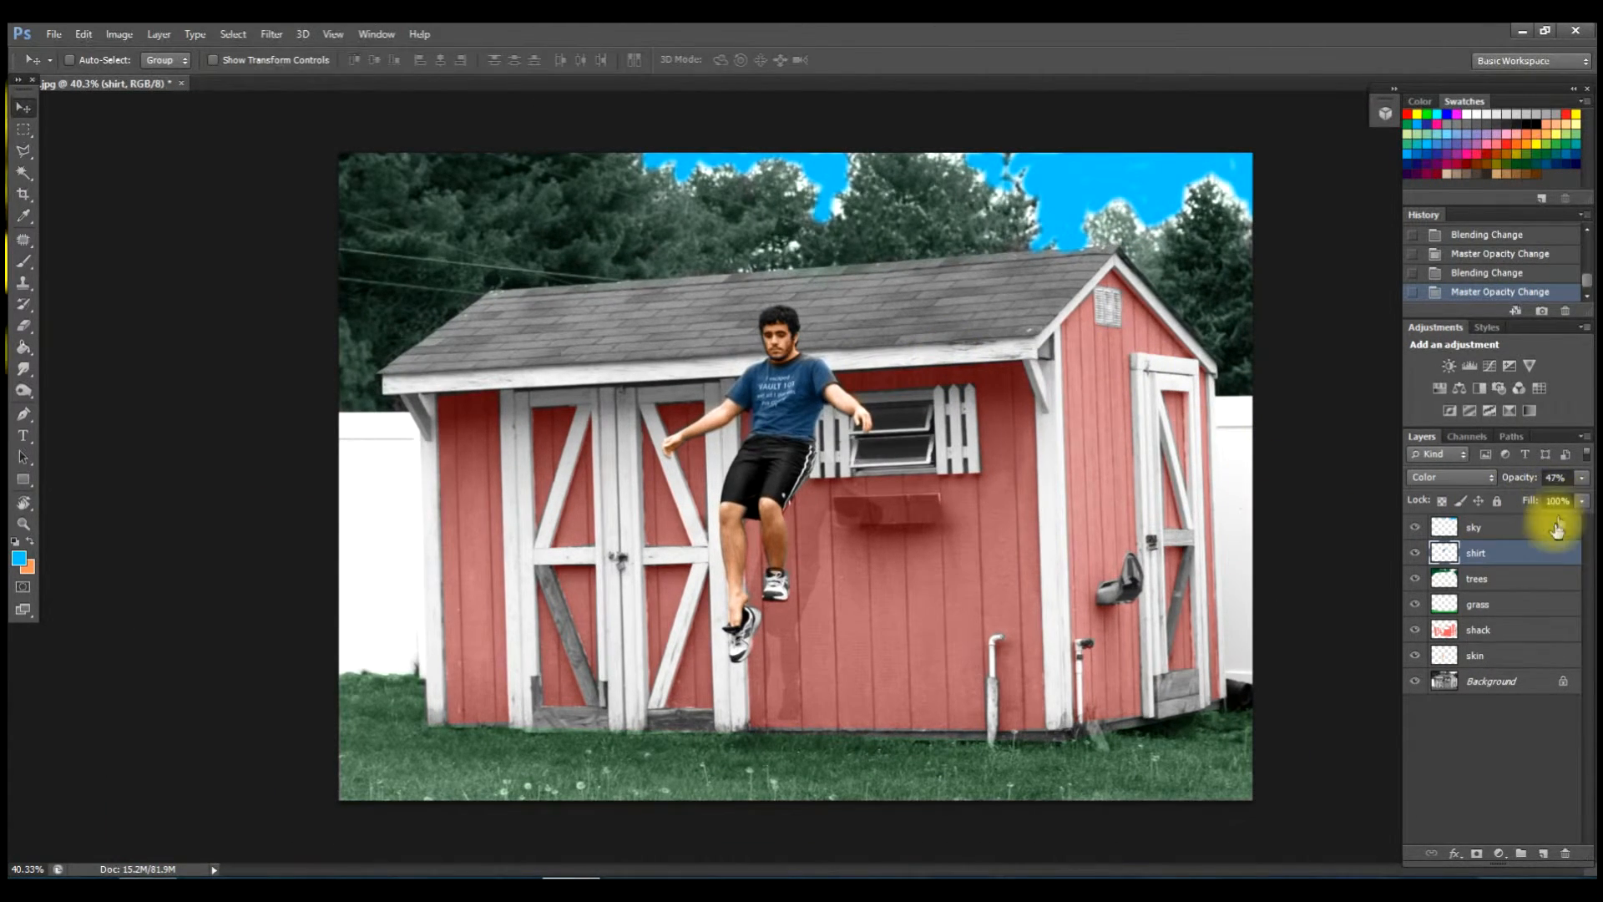
Try Color on the sky layer, then switch it to Pin Light at 59% opacity.
click(1553, 530)
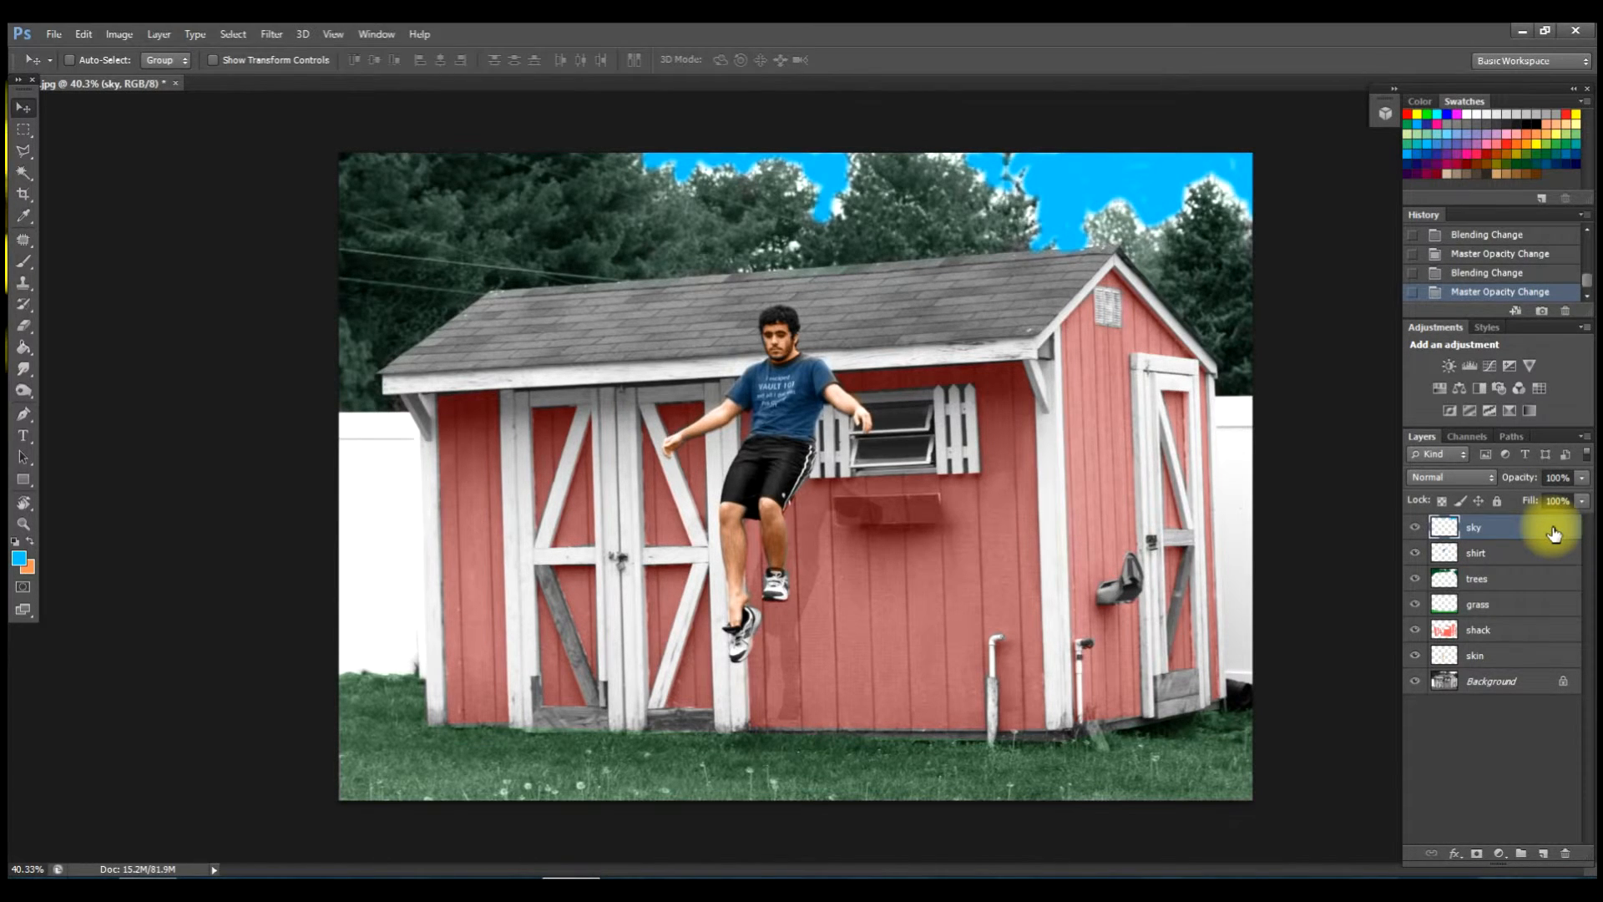
click(1466, 480)
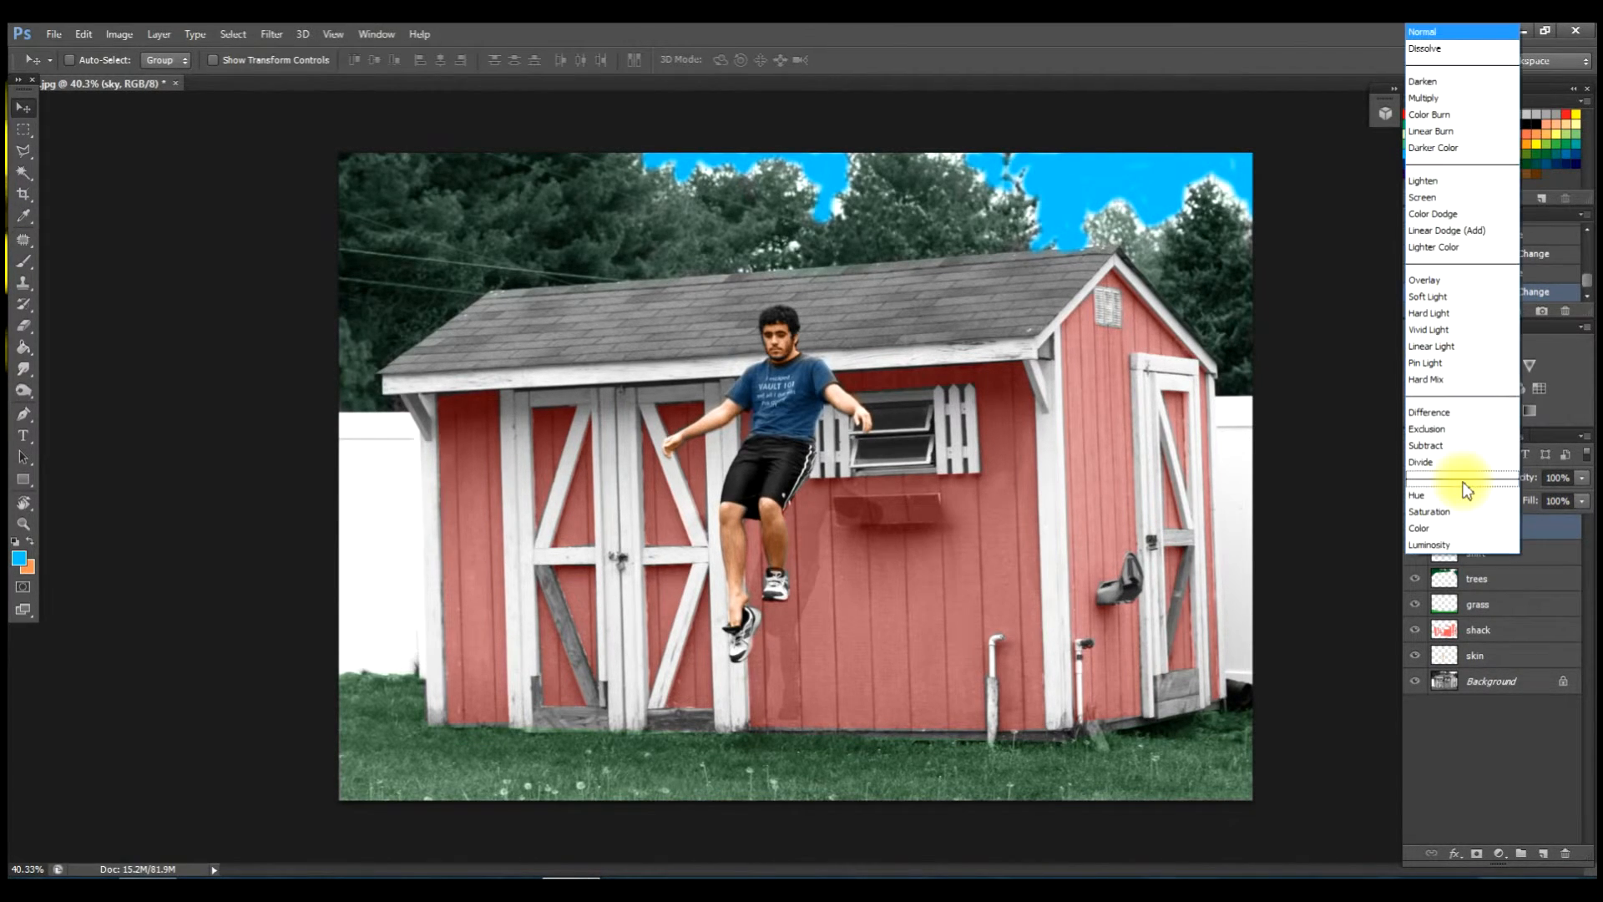
click(1442, 529)
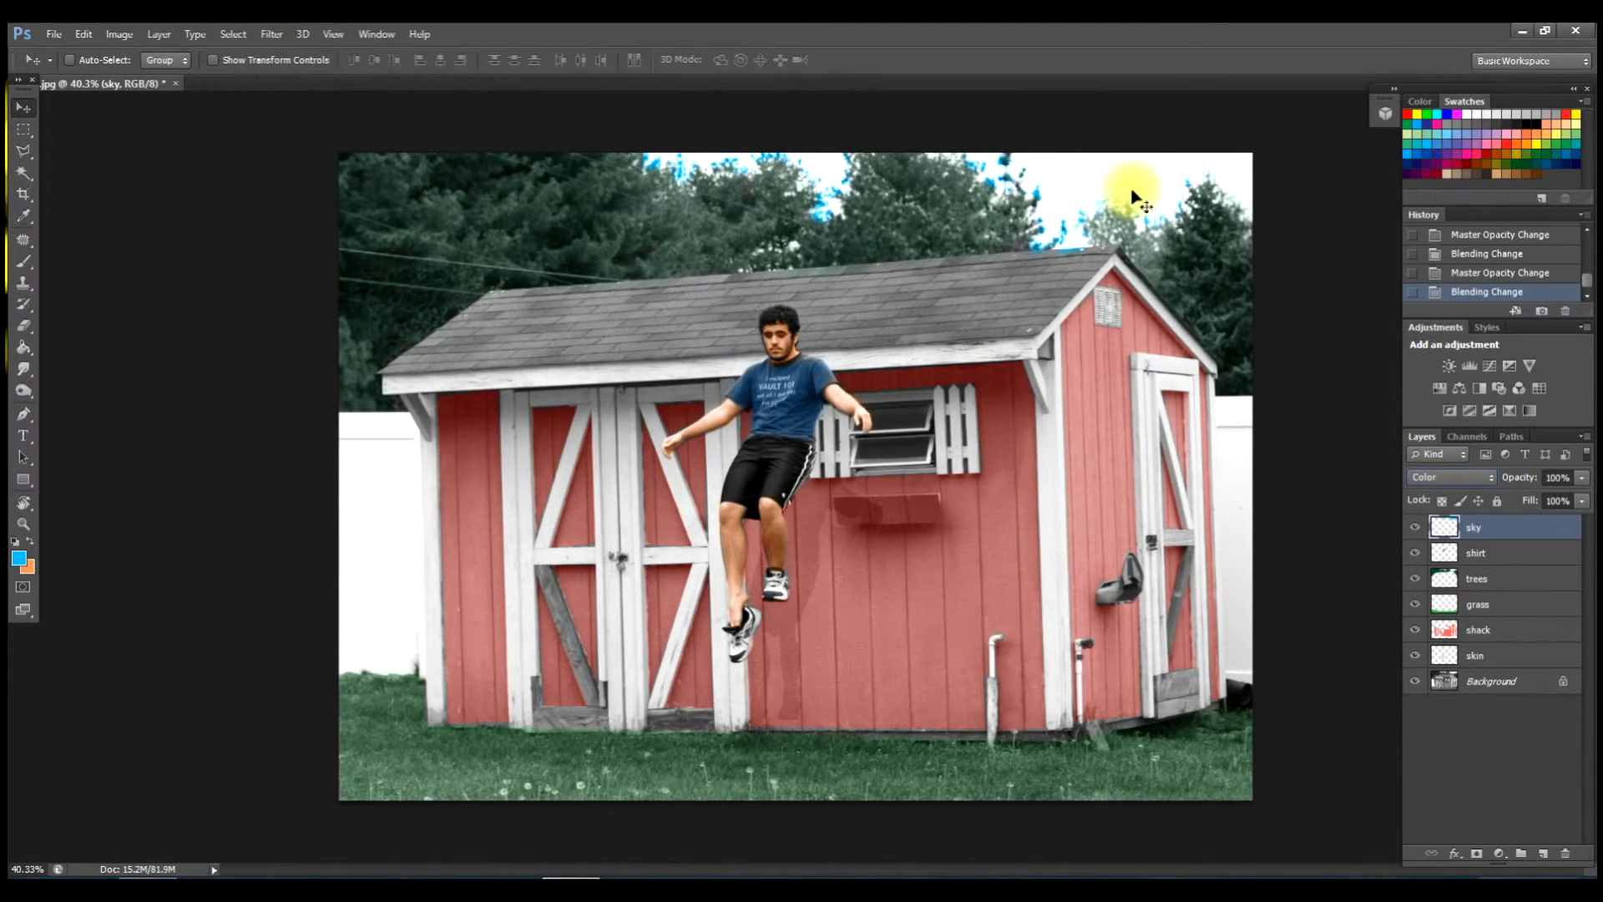
click(1459, 476)
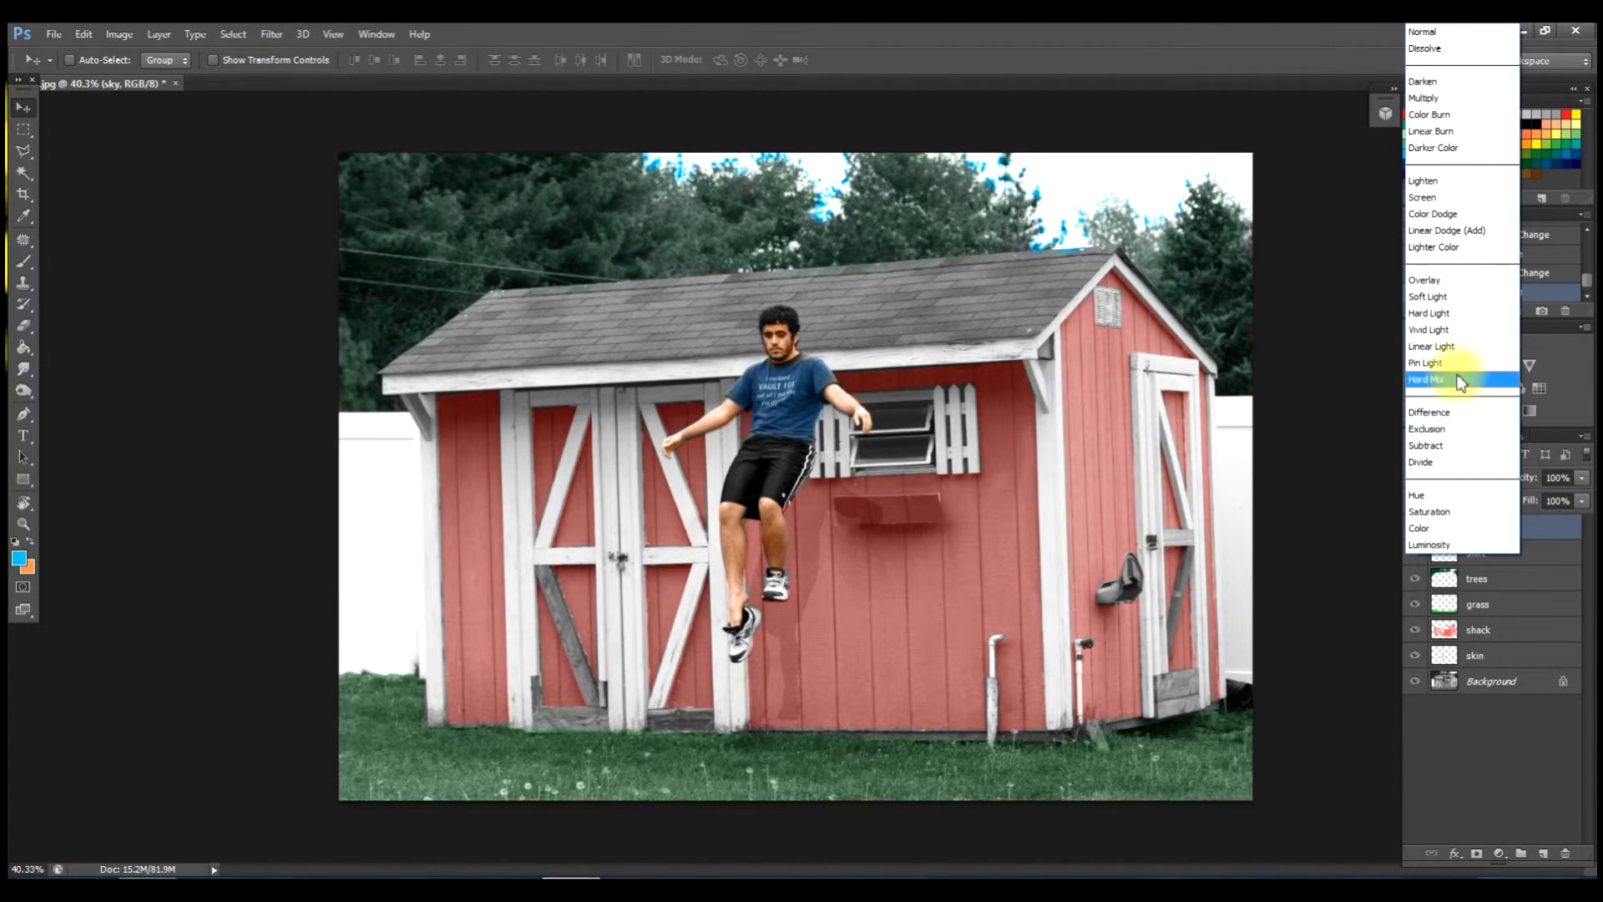
click(1449, 364)
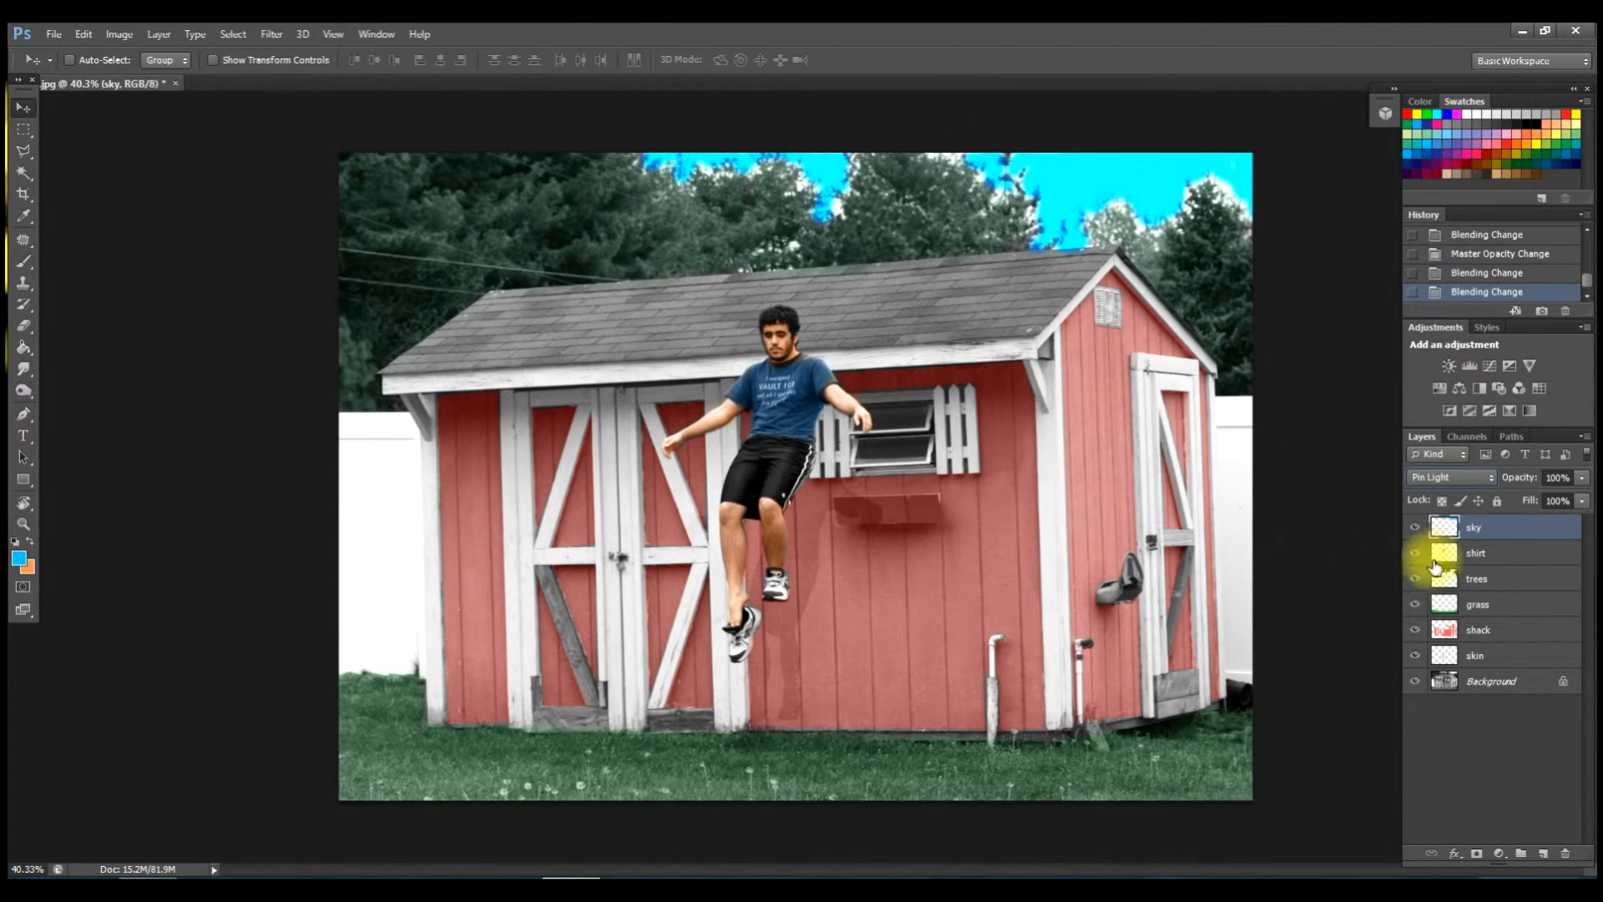
click(1582, 478)
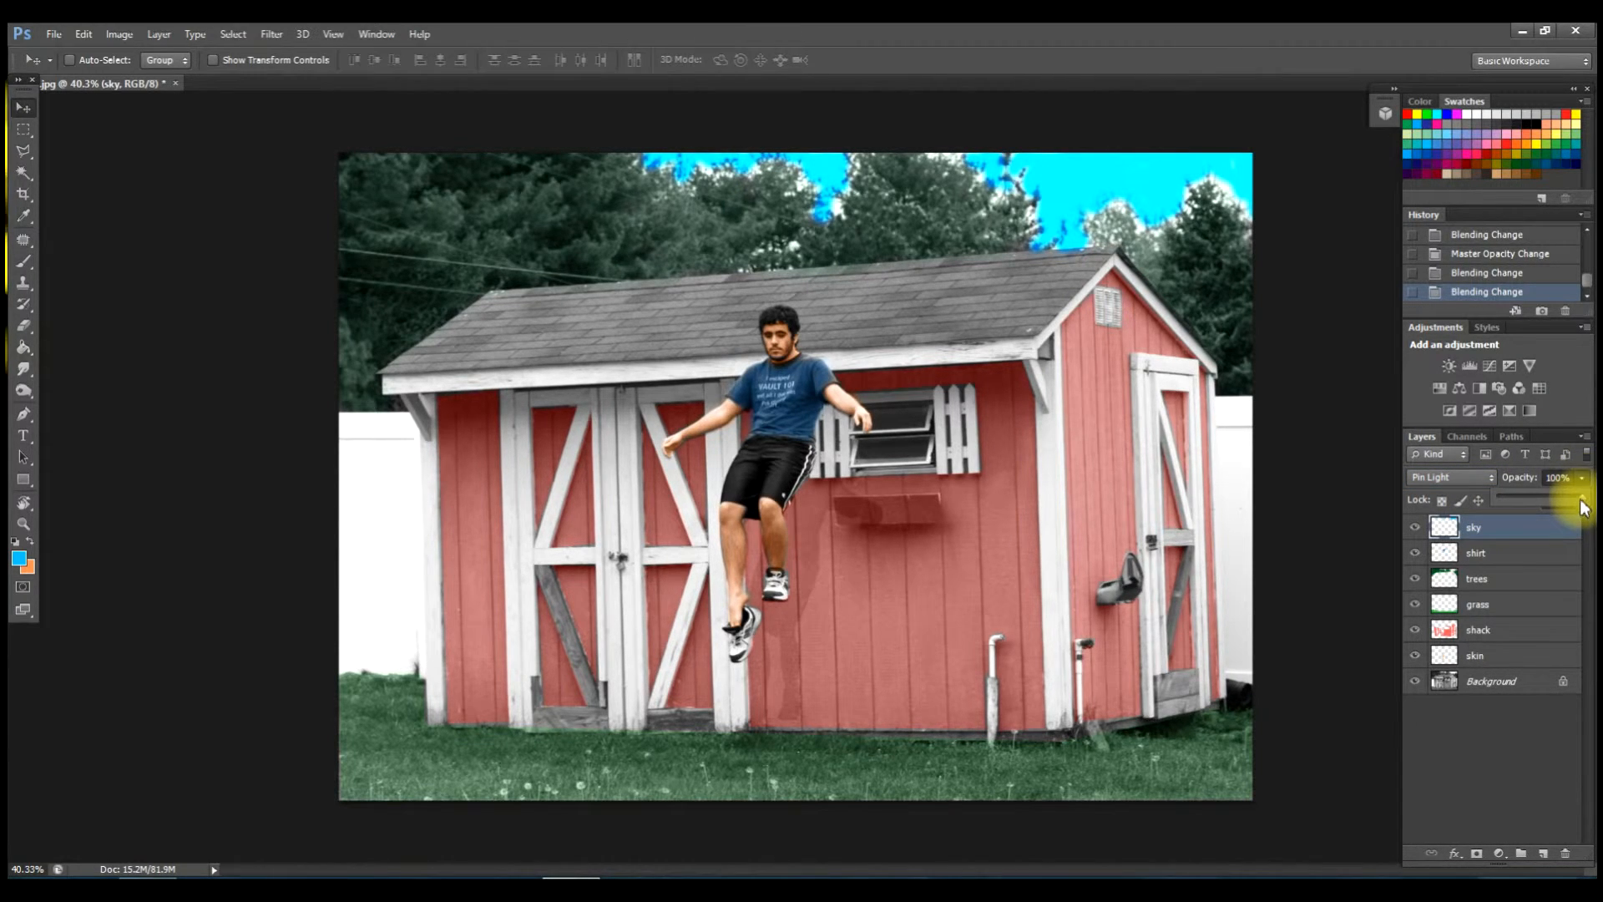
mouse_move(1554, 509)
mouse_down()
mouse_move(1525, 501)
mouse_move(1548, 497)
mouse_up()
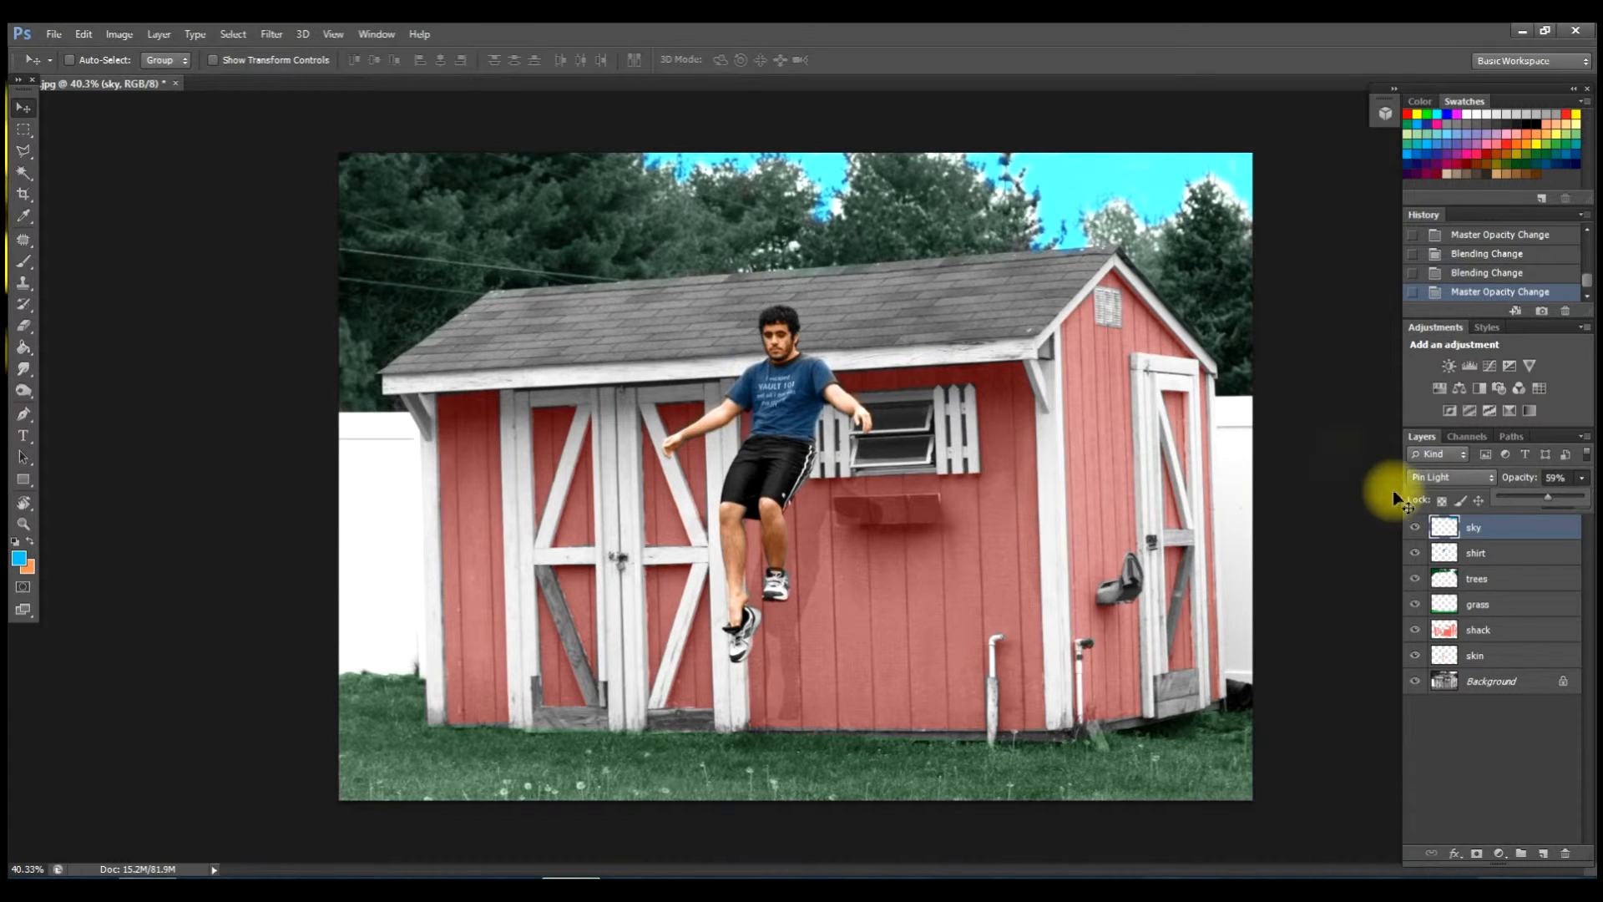
Use Image > Adjustments > Hue/Saturation to set Hue +23, Saturation +6 and Lightness +10.
click(112, 32)
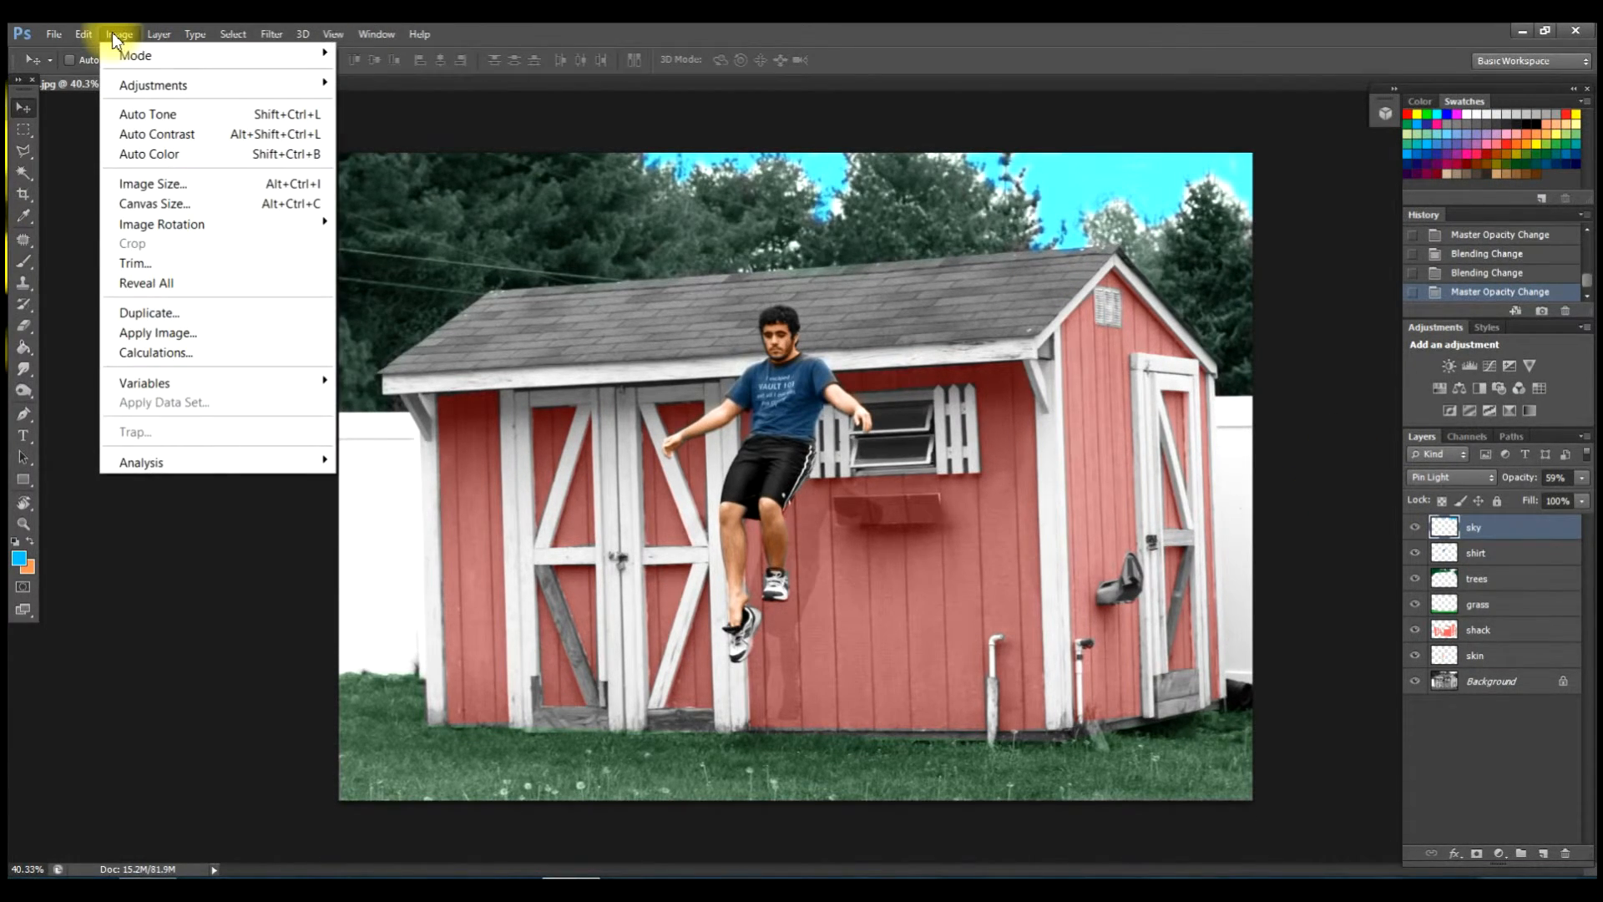
mouse_move(260, 83)
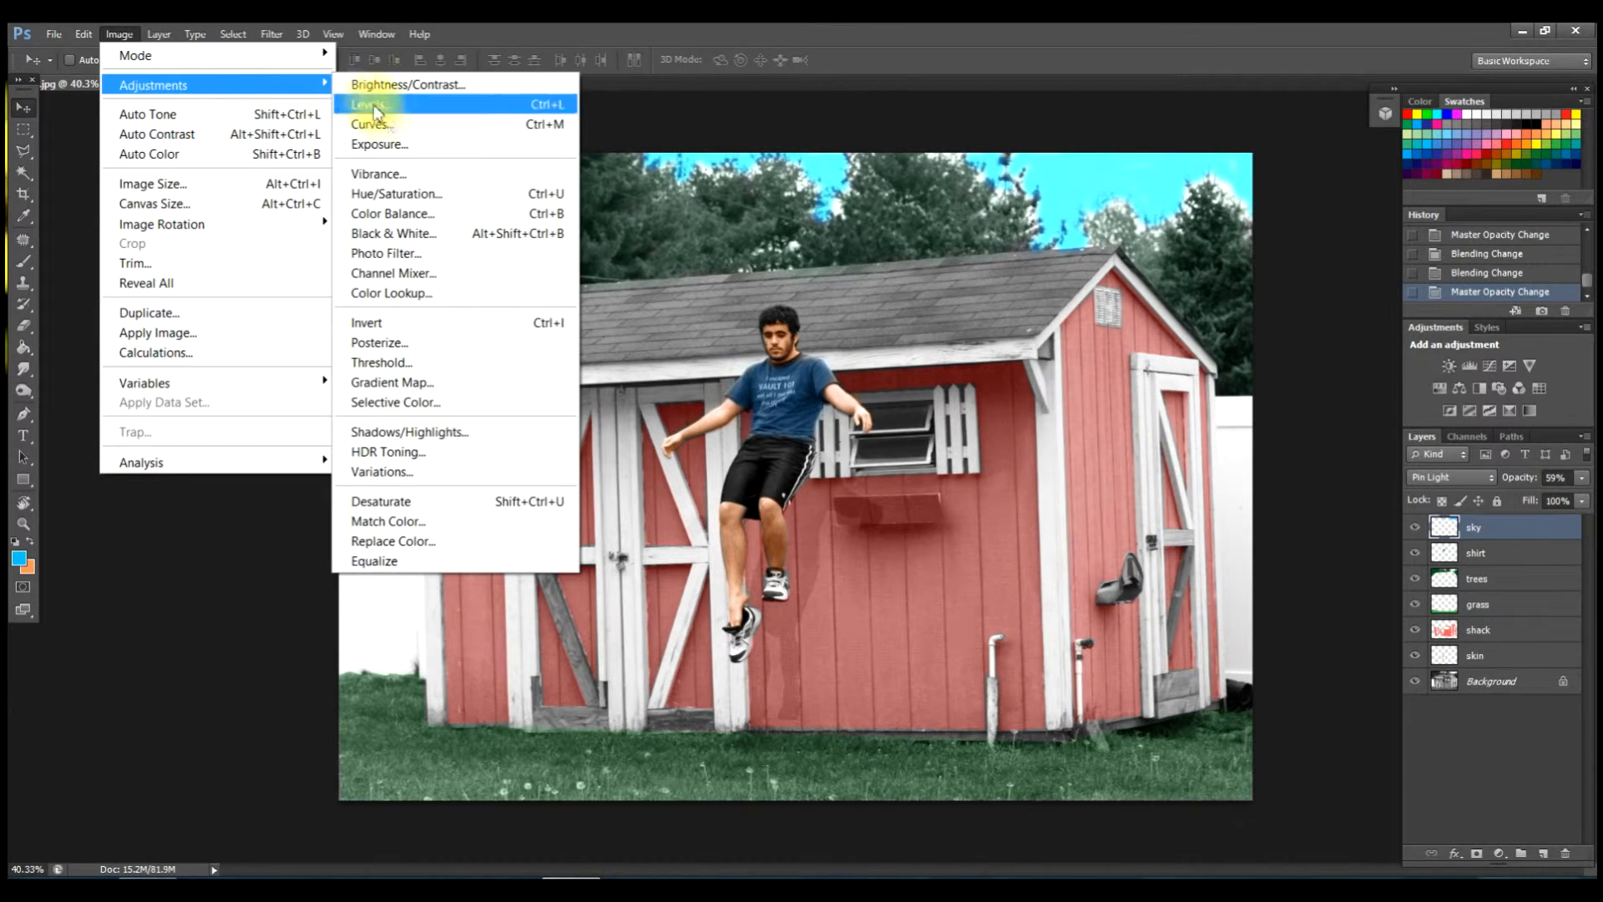
click(409, 193)
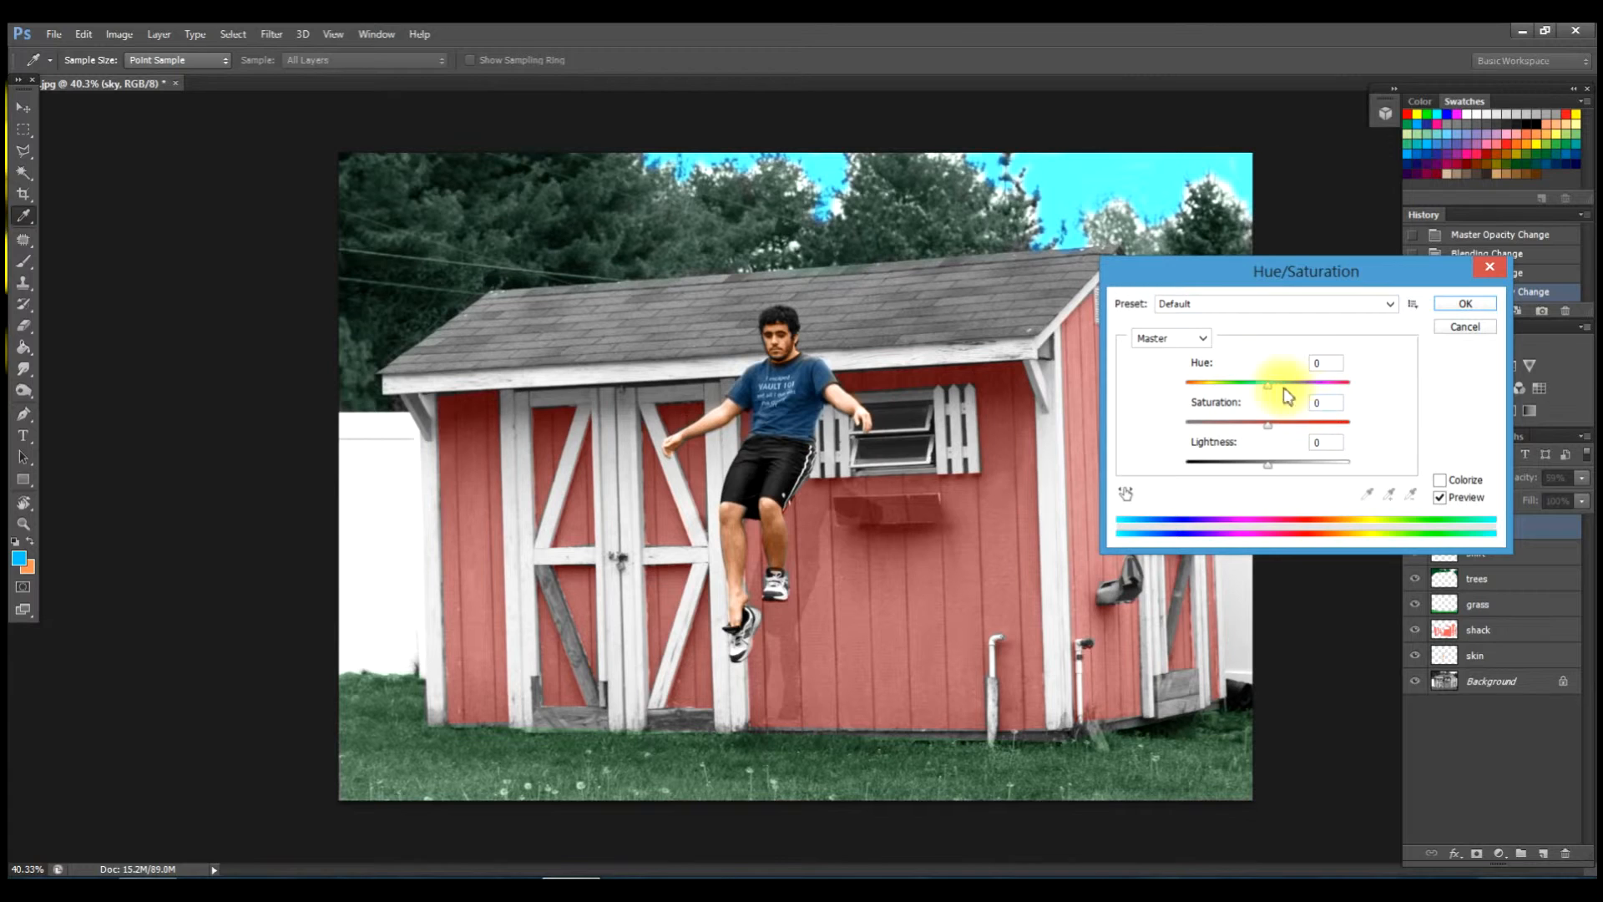
mouse_move(1267, 386)
mouse_down()
mouse_move(1194, 383)
mouse_move(1324, 399)
mouse_move(1317, 380)
mouse_move(1290, 390)
mouse_up()
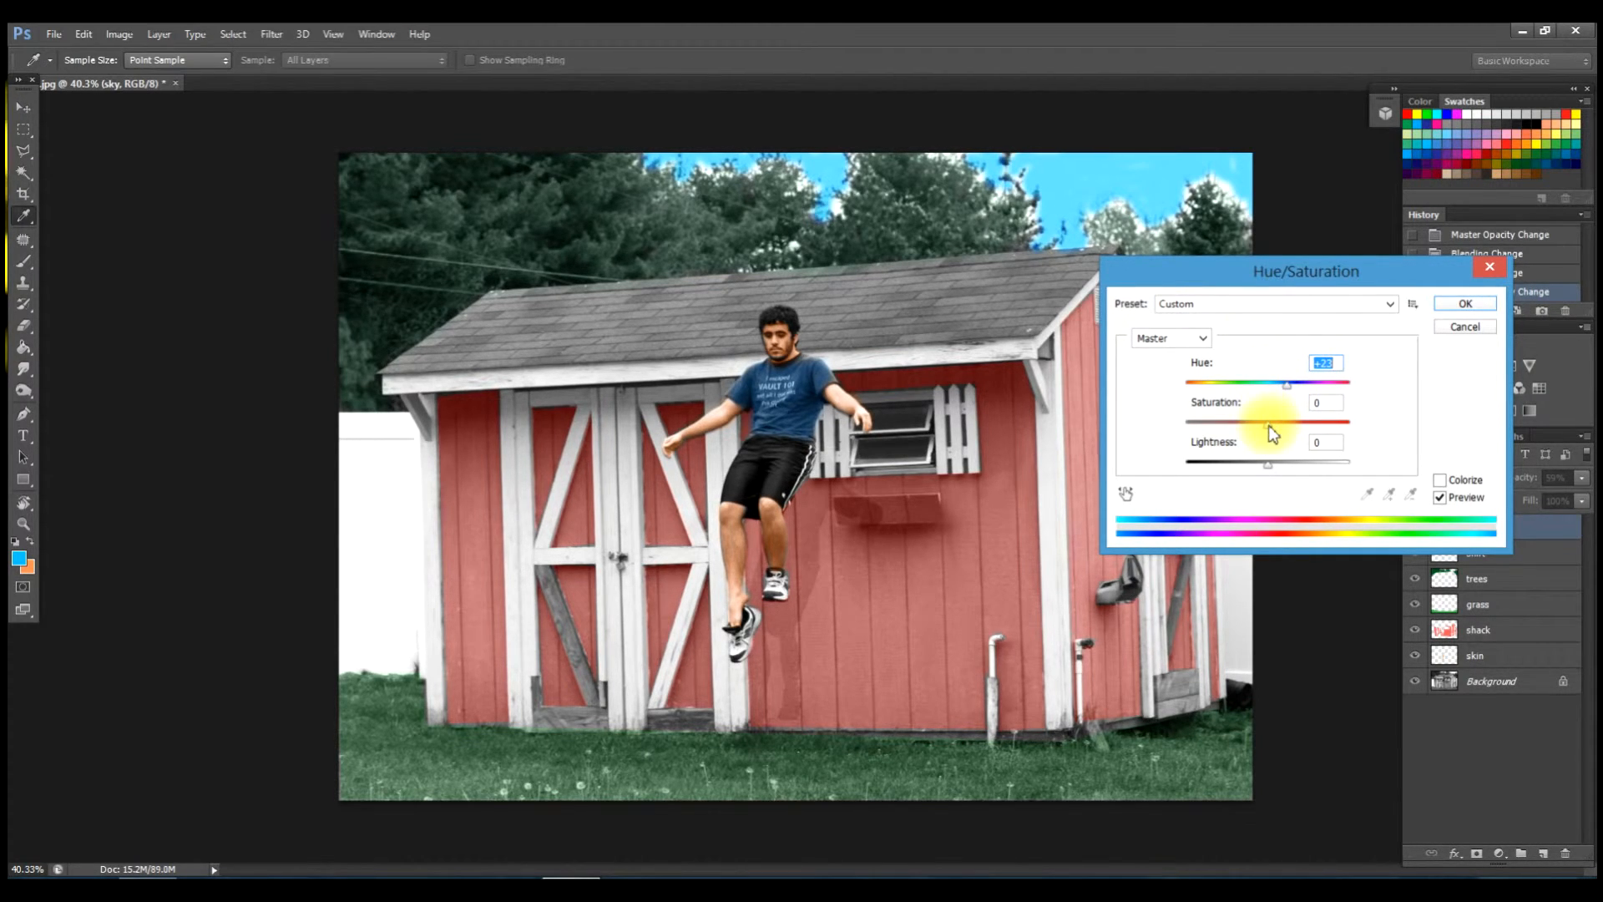
drag(1268, 427, 1272, 426)
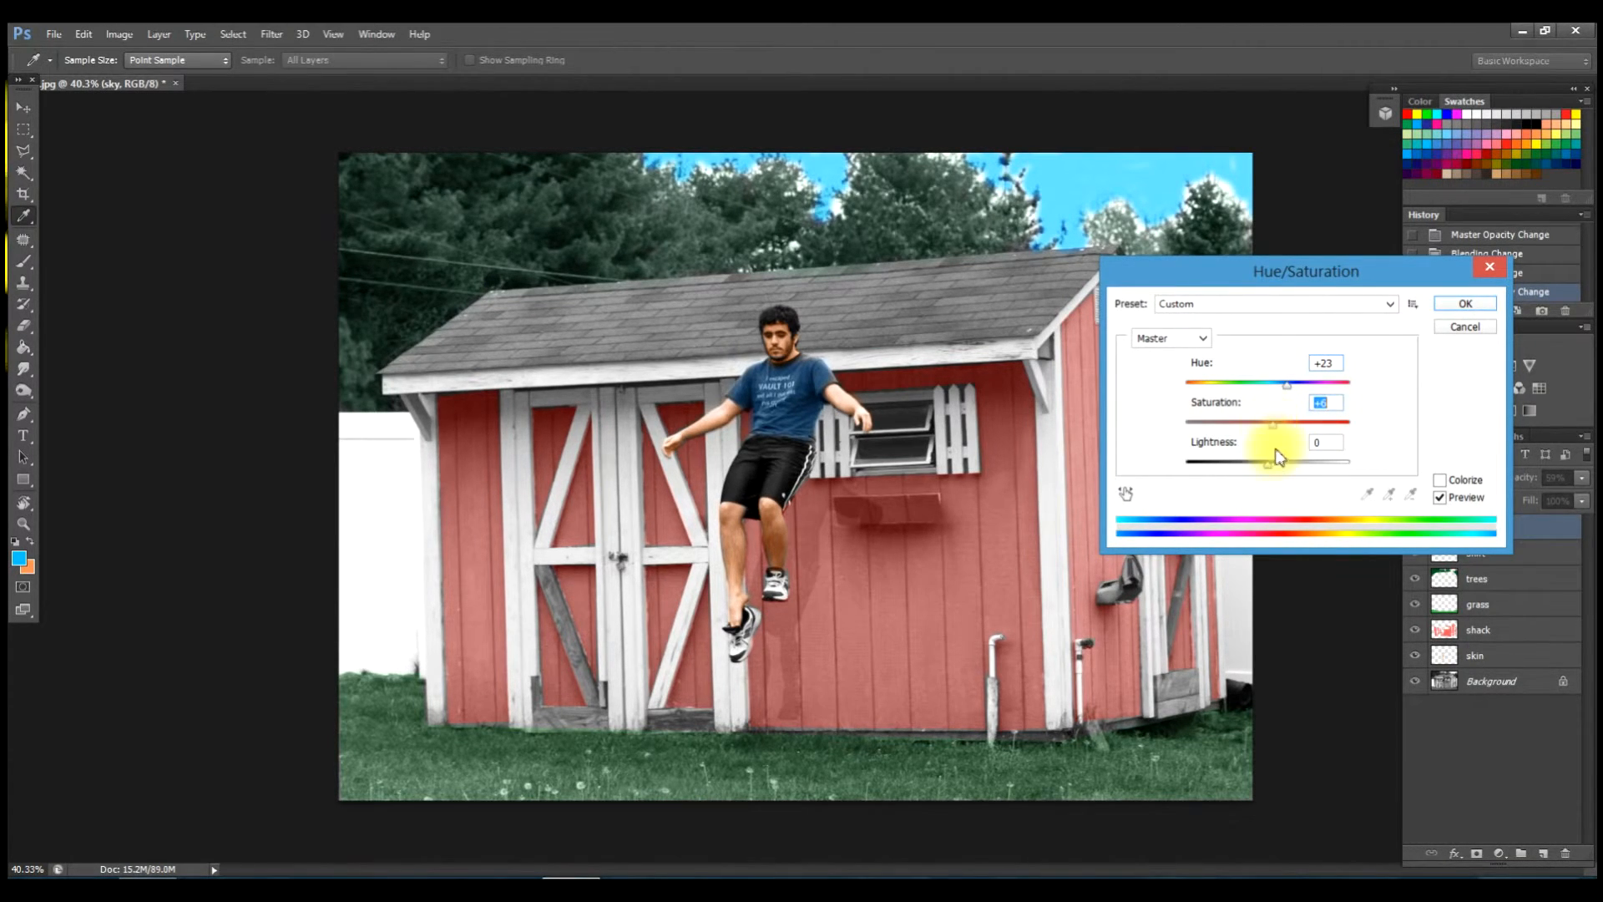
mouse_move(1266, 462)
mouse_down()
mouse_move(1250, 470)
mouse_move(1287, 471)
mouse_move(1277, 457)
mouse_up()
Confirm the Hue/Saturation adjustment on the sky layer and zoom in on the treeline.
click(1463, 306)
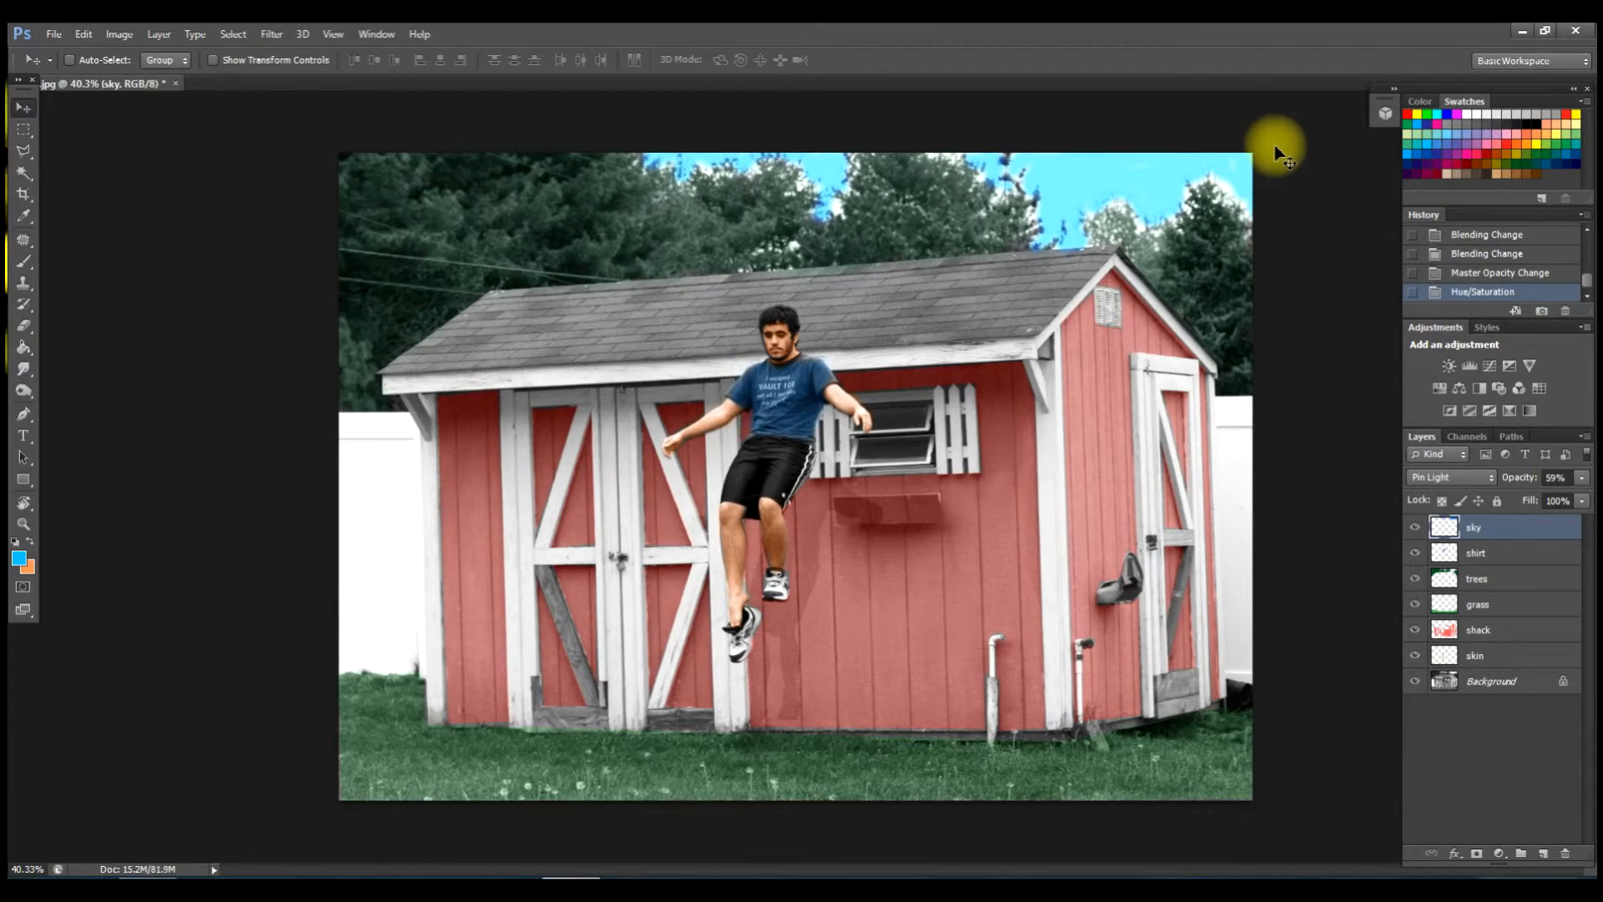
scroll(1248, 174, up, 10)
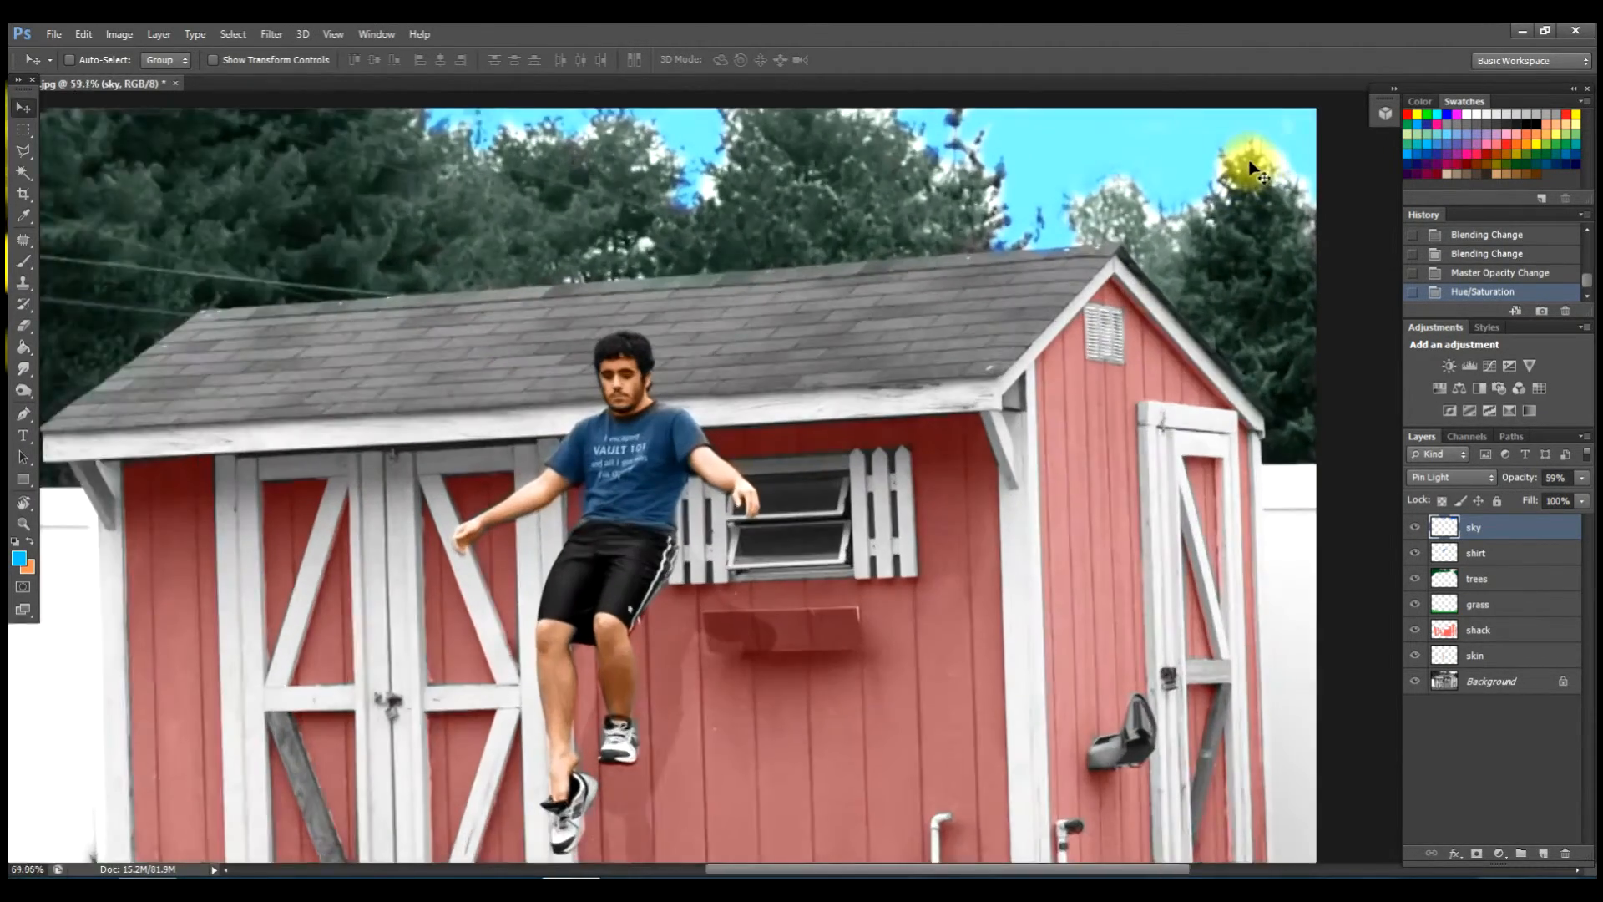
scroll(1249, 167, up, 1)
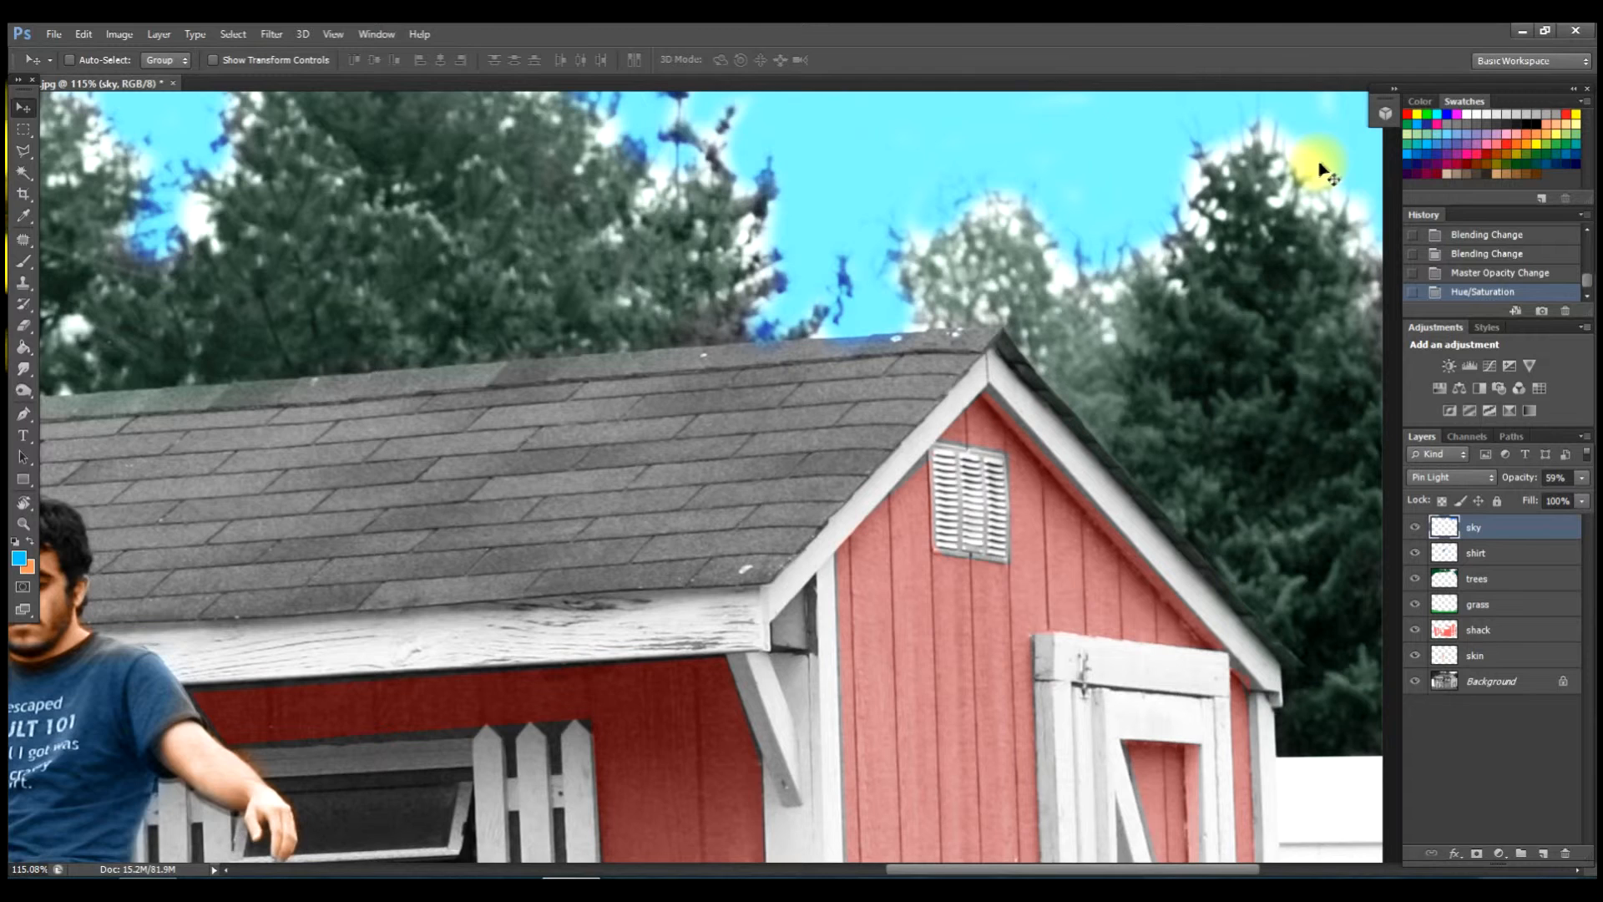
scroll(1316, 173, down, 1)
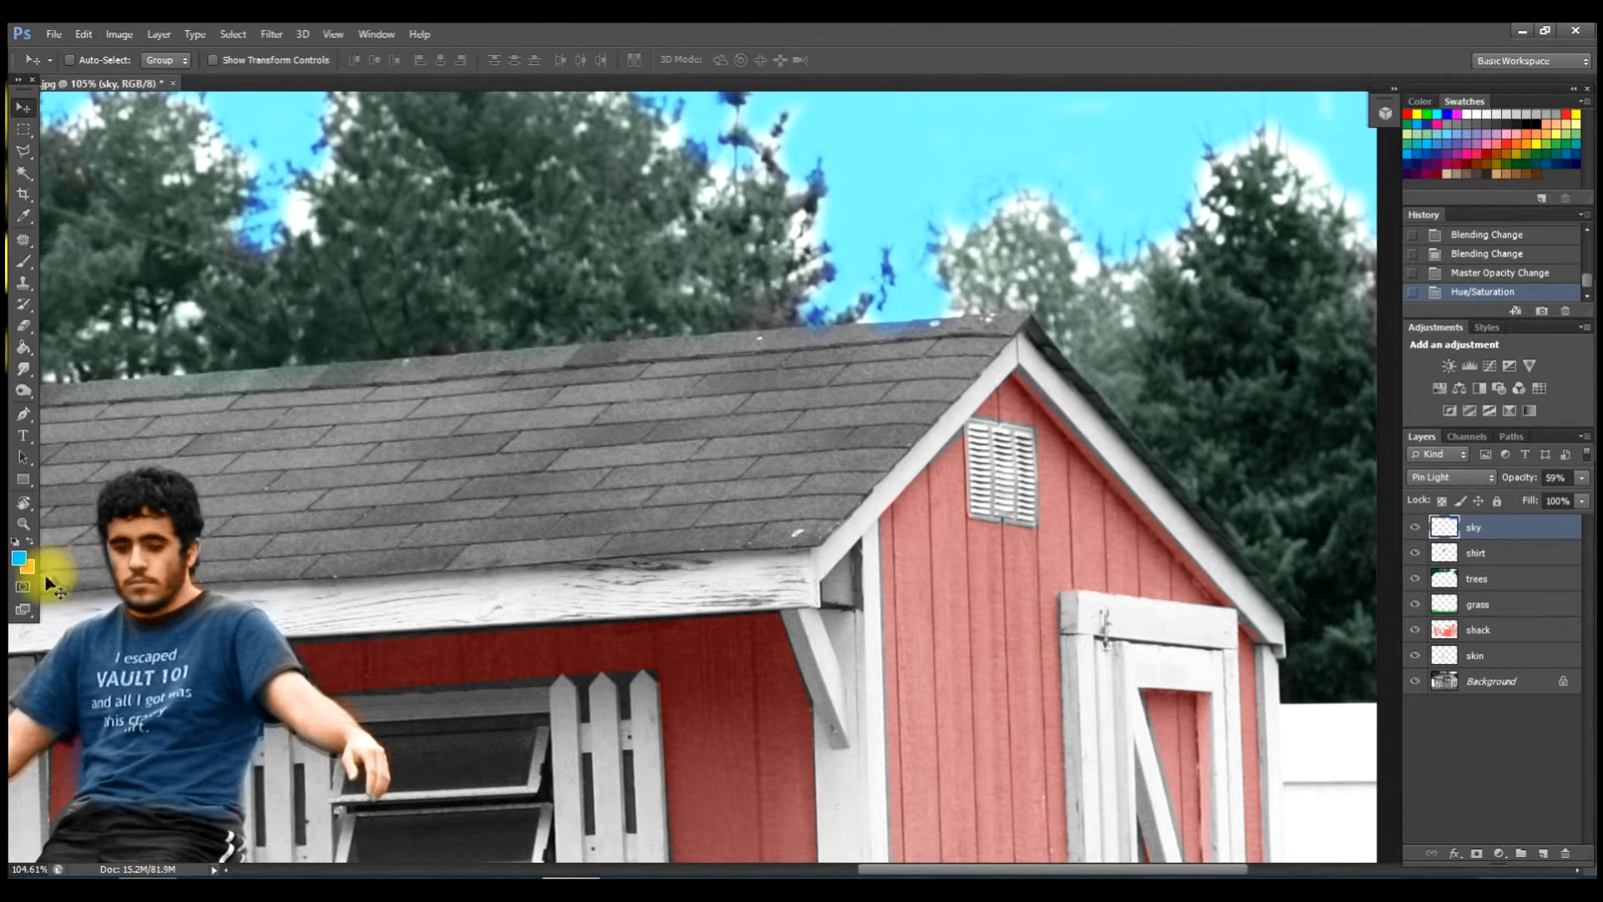
Smudge the cyan sky colour down into the gaps and pale edges of the trees.
click(25, 371)
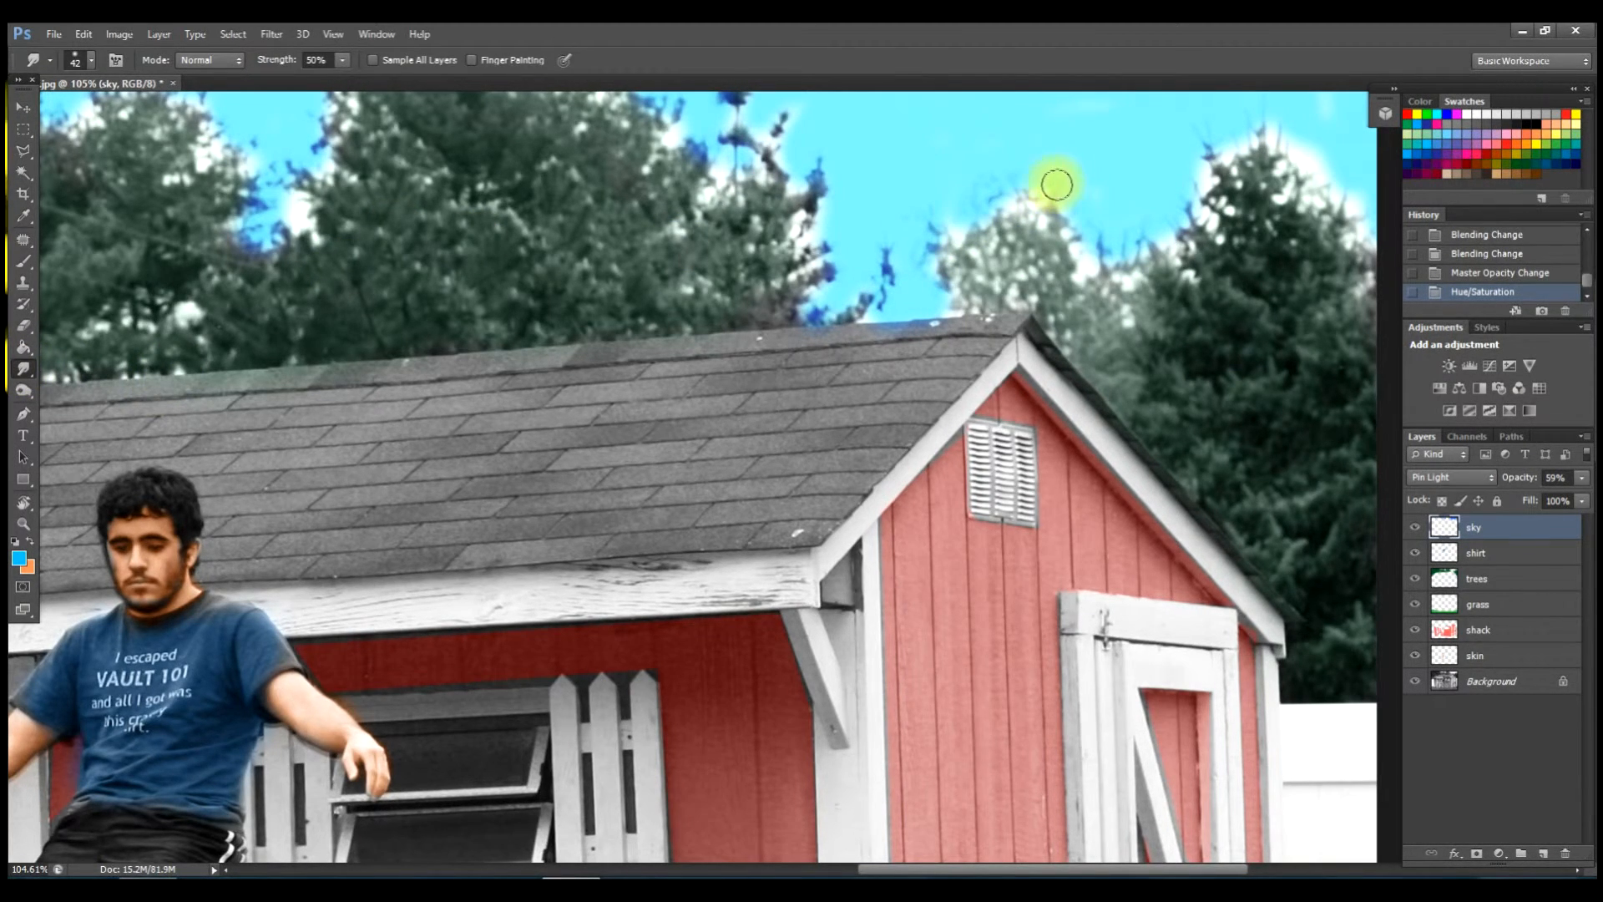
drag(1042, 219, 1080, 200)
drag(1081, 268, 1082, 274)
mouse_move(1083, 253)
mouse_down()
mouse_move(1118, 255)
mouse_move(1128, 275)
mouse_move(1178, 256)
mouse_up()
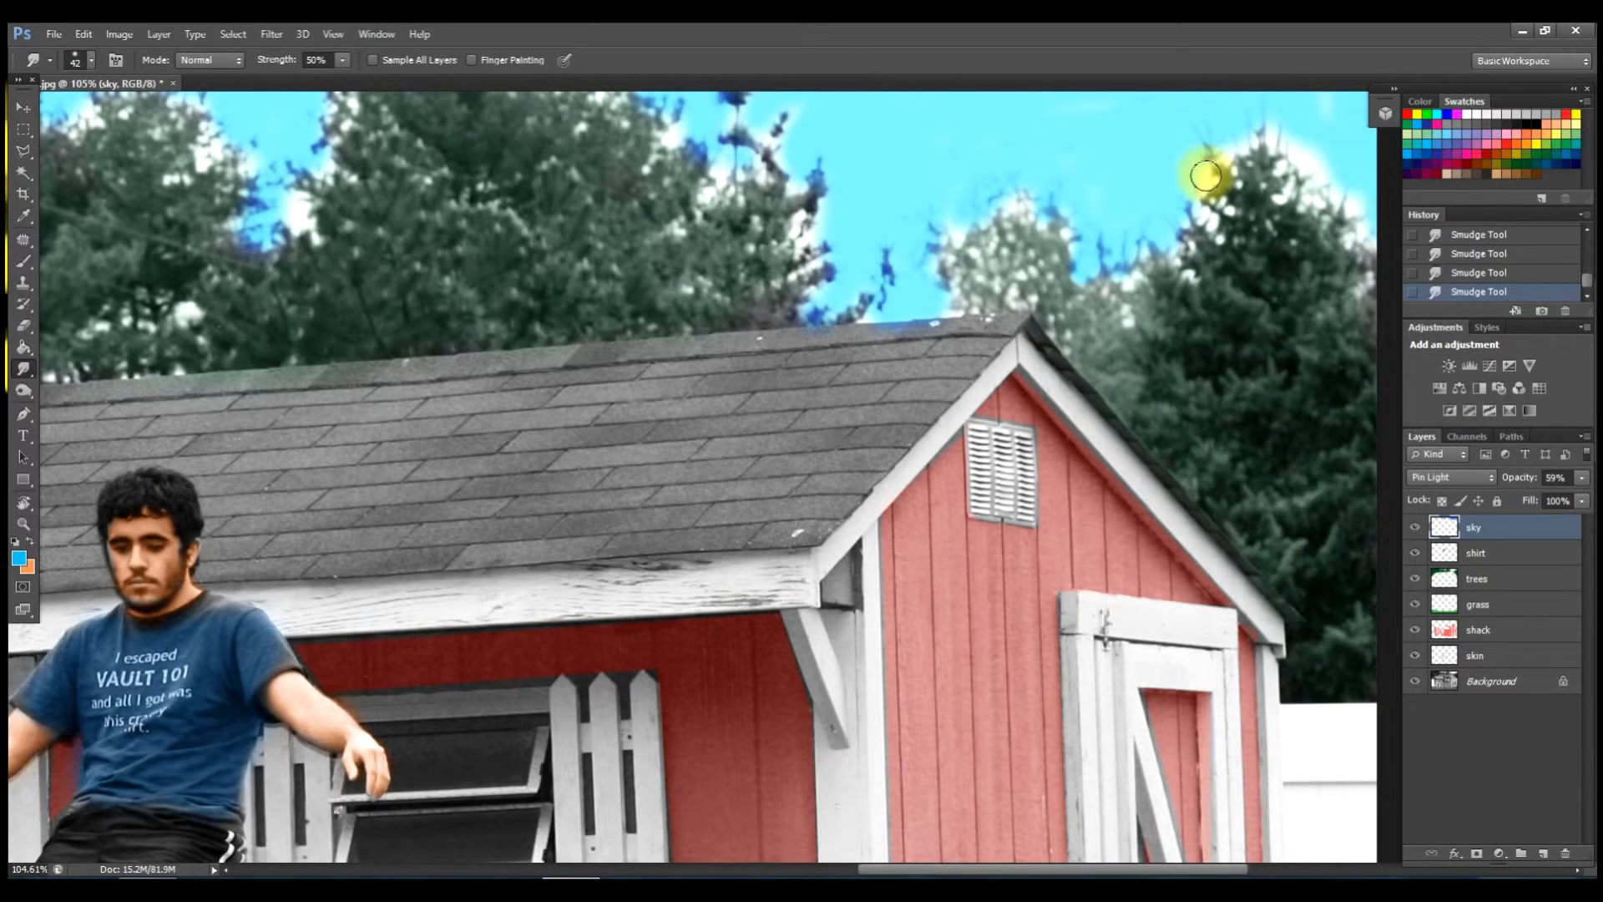
drag(1205, 170, 1214, 185)
mouse_move(1234, 127)
mouse_down()
mouse_move(1231, 161)
mouse_move(1268, 120)
mouse_move(1266, 155)
mouse_move(1273, 131)
mouse_move(1306, 140)
mouse_move(1300, 175)
mouse_move(1304, 158)
mouse_move(1334, 158)
mouse_move(1329, 218)
mouse_up()
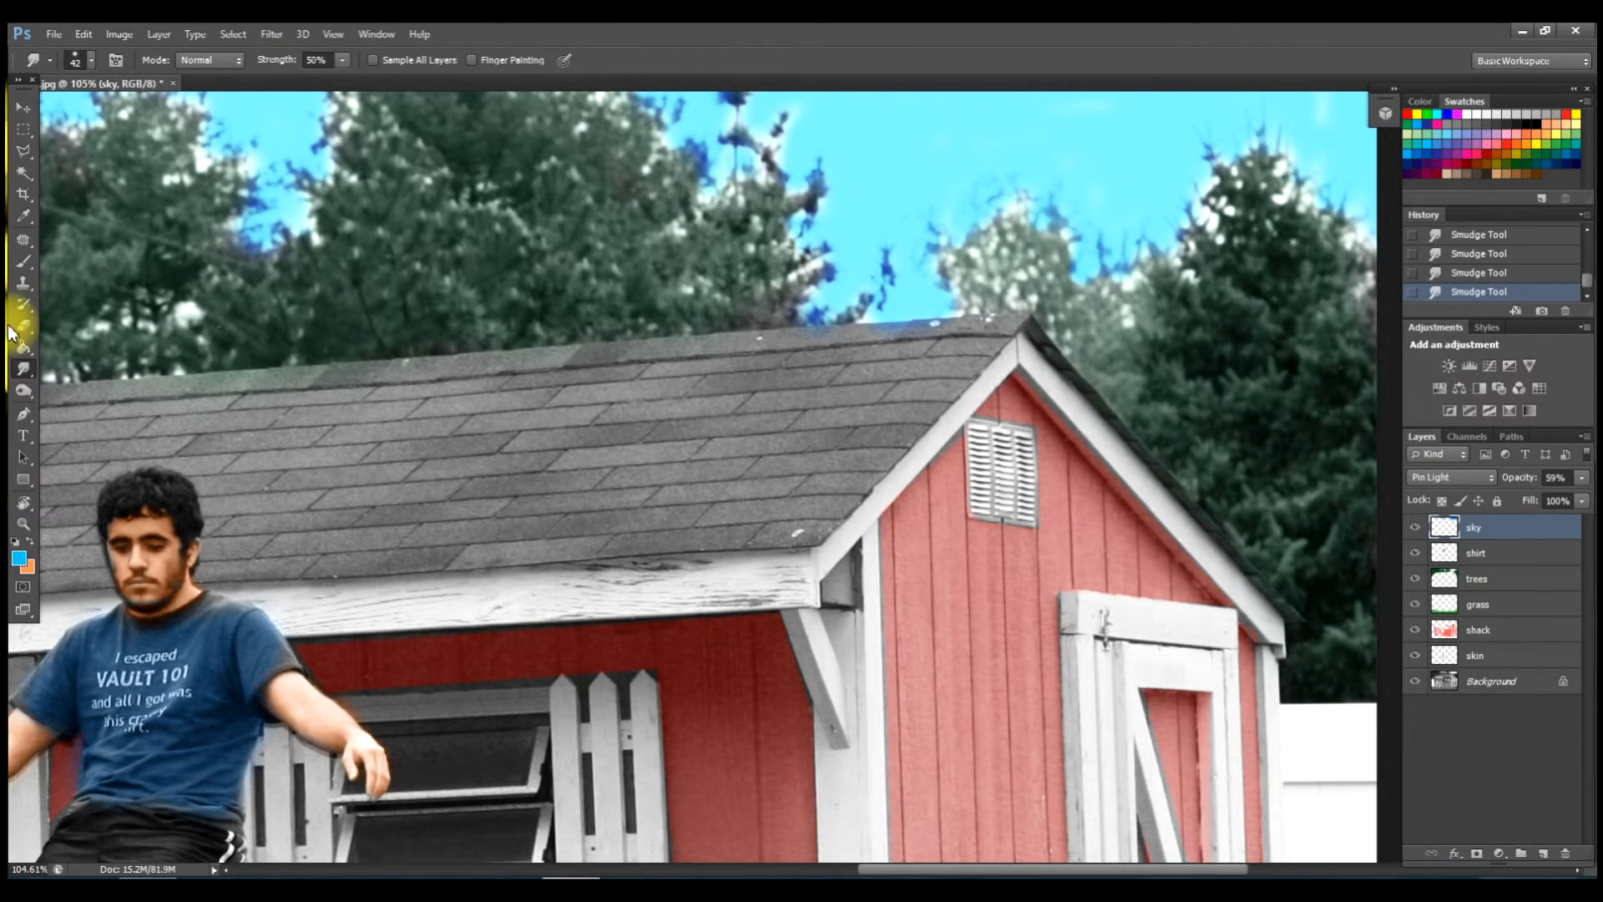
On the trees layer, shrink the smudge brush to 22 px and blend the green treetop edge.
click(1518, 581)
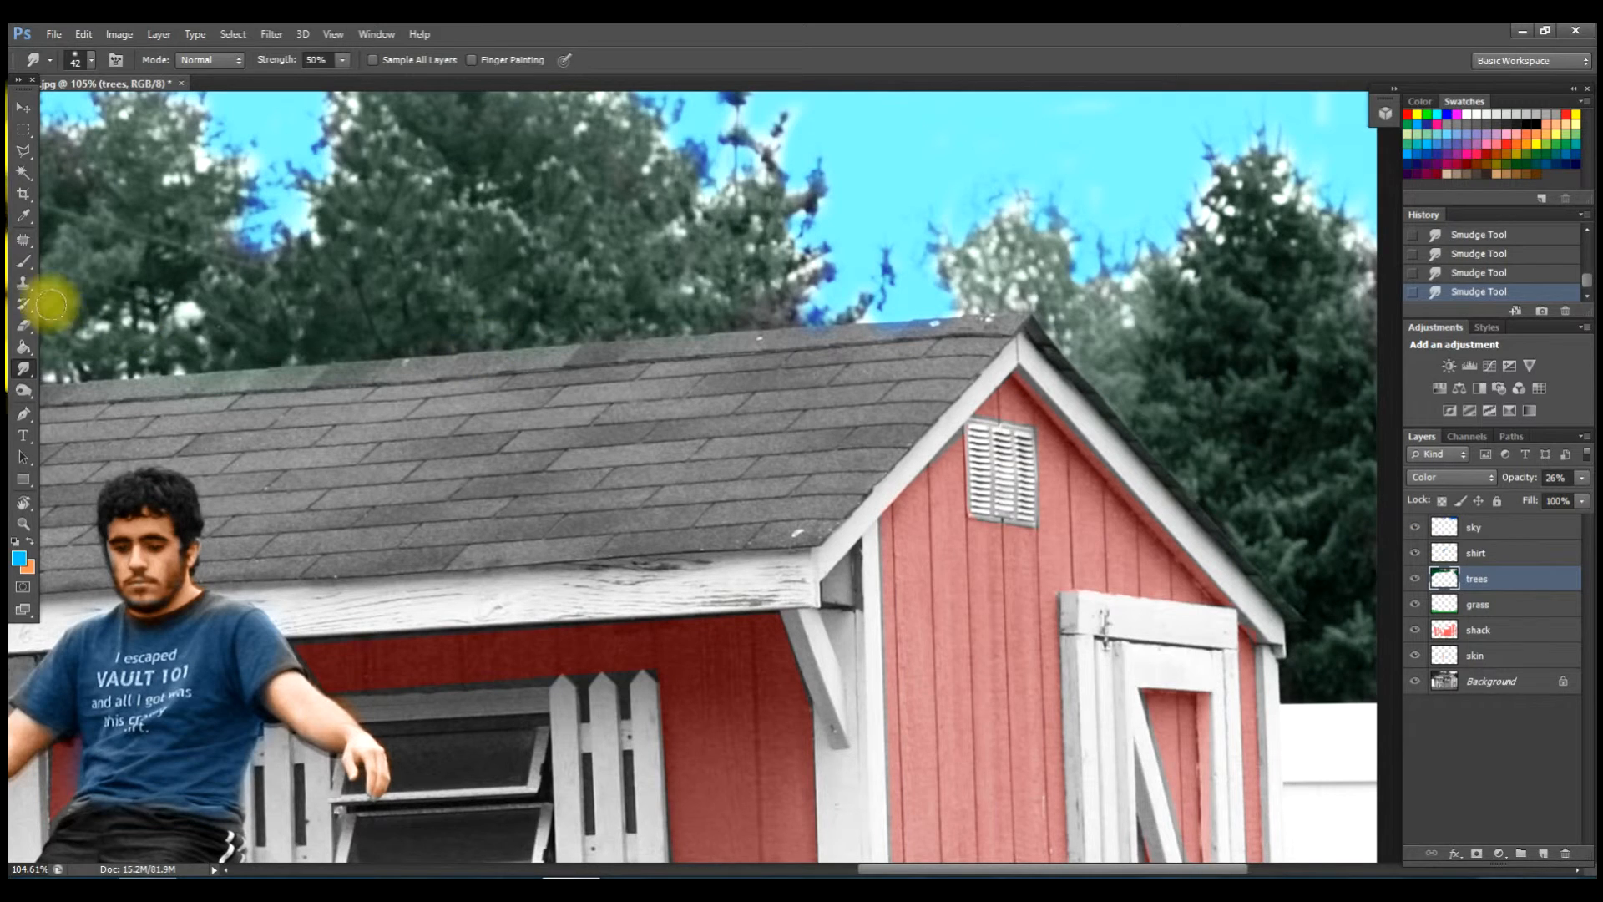
right_click(638, 217)
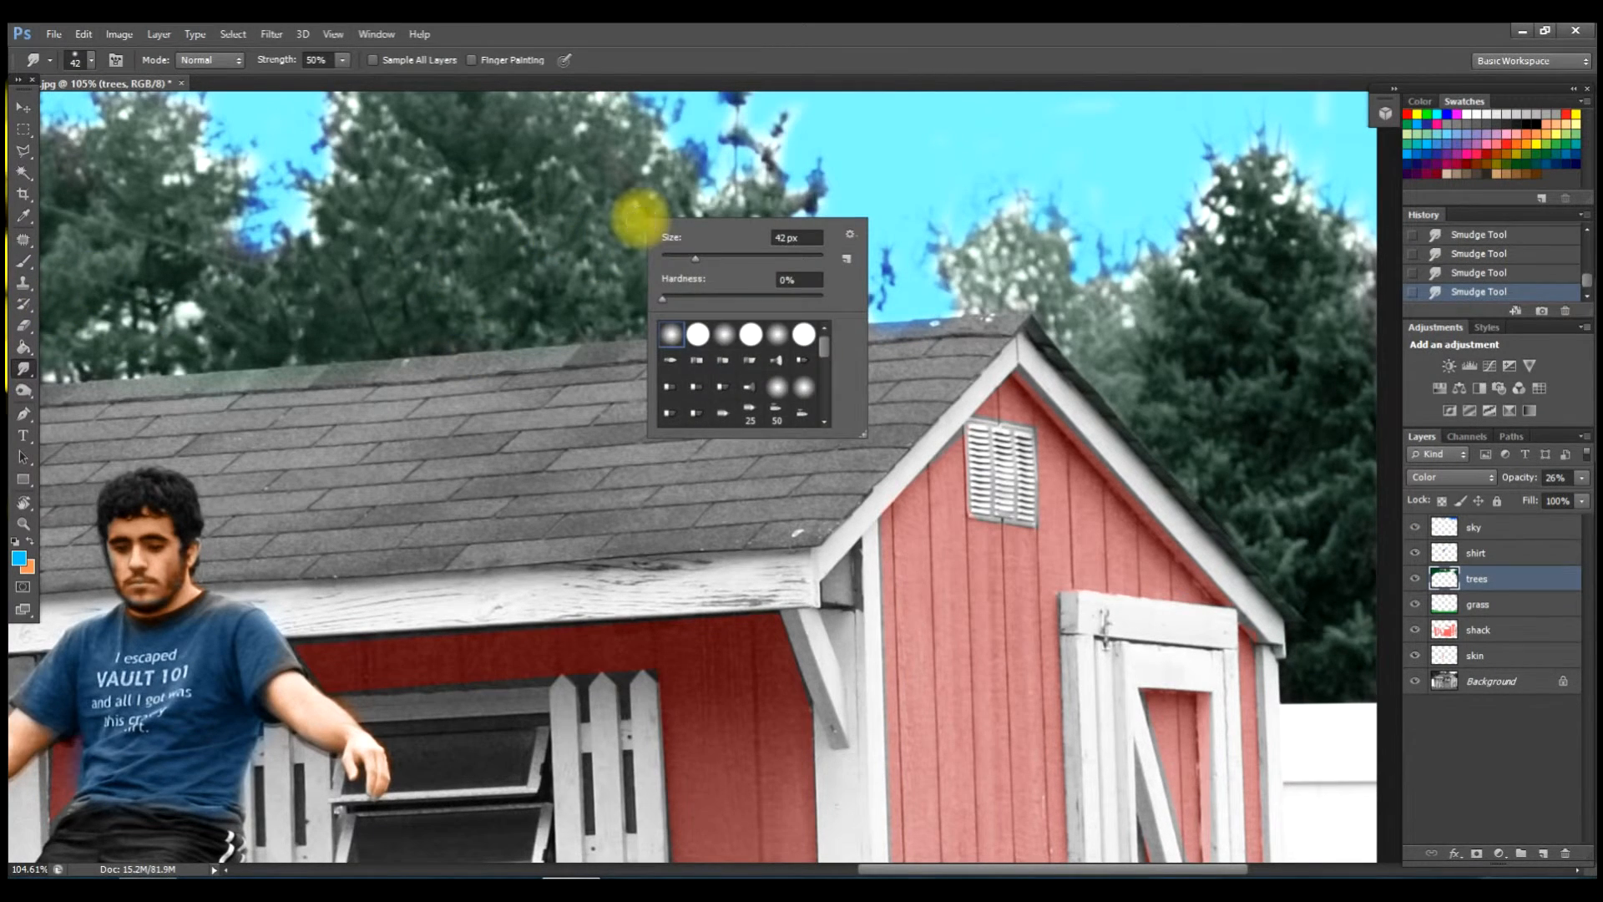
click(693, 259)
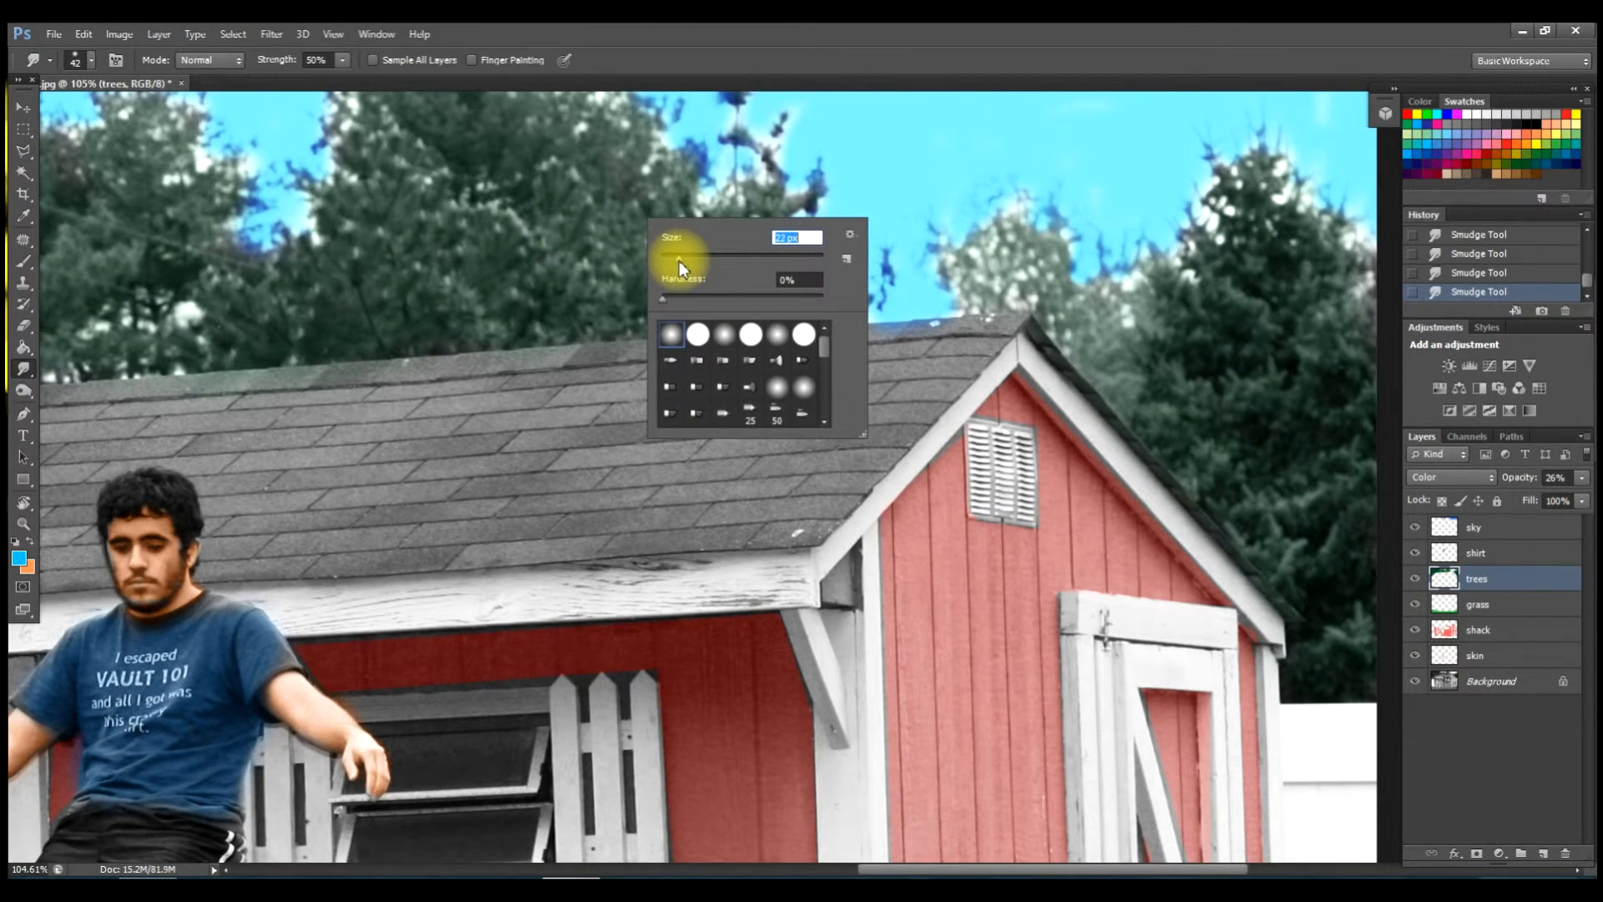
click(681, 171)
mouse_move(702, 161)
mouse_down()
mouse_move(680, 161)
mouse_move(702, 153)
mouse_move(701, 188)
mouse_up()
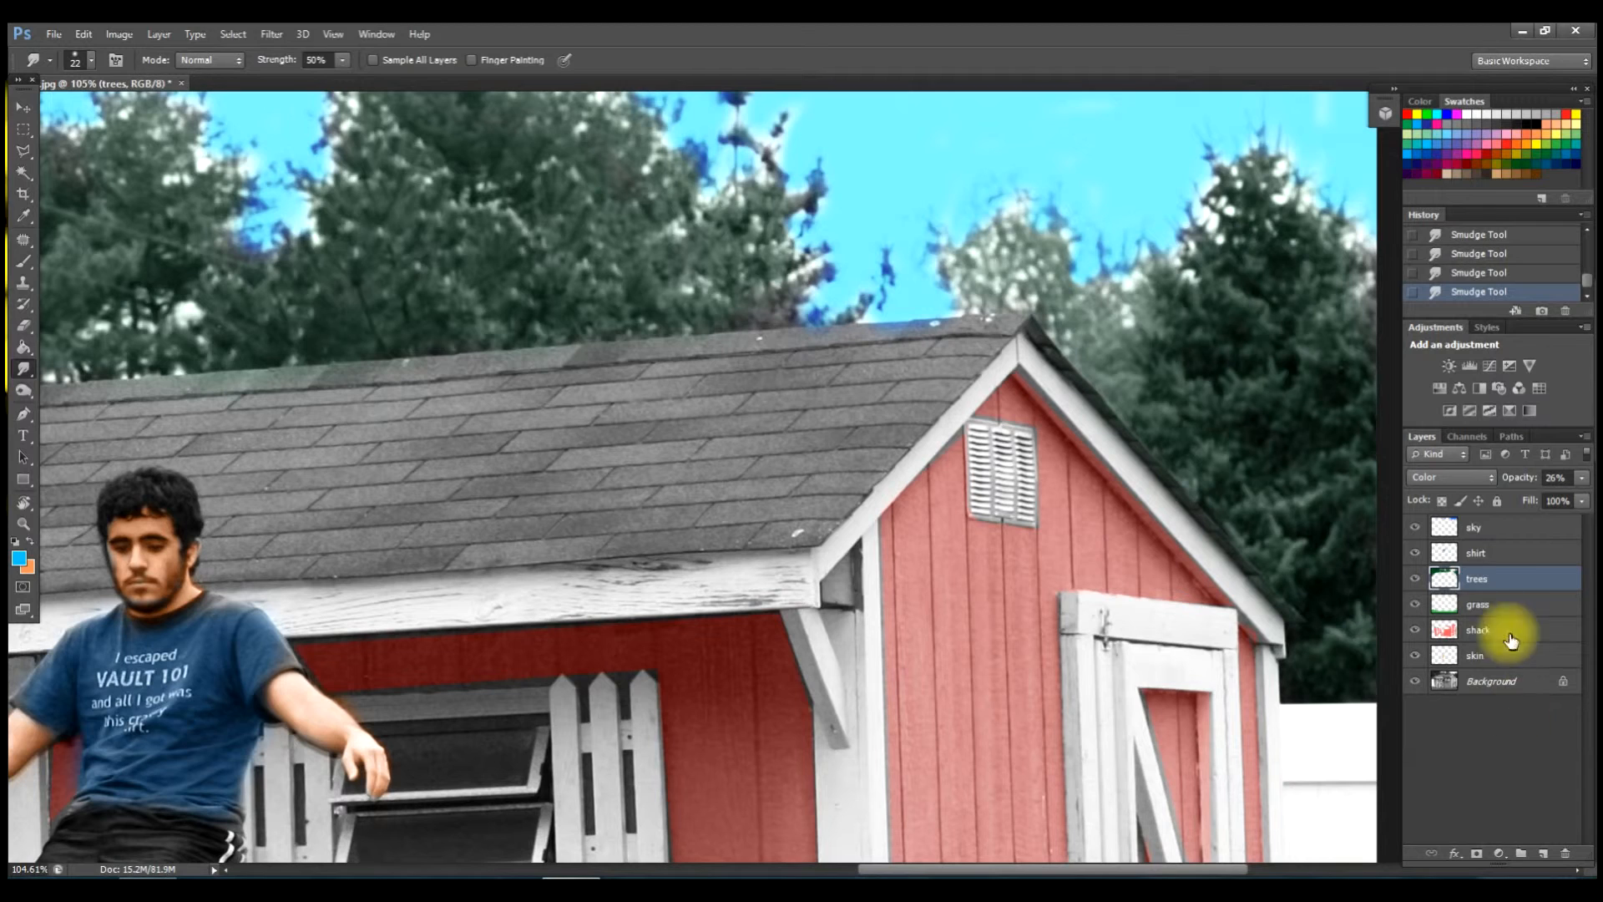
click(1494, 535)
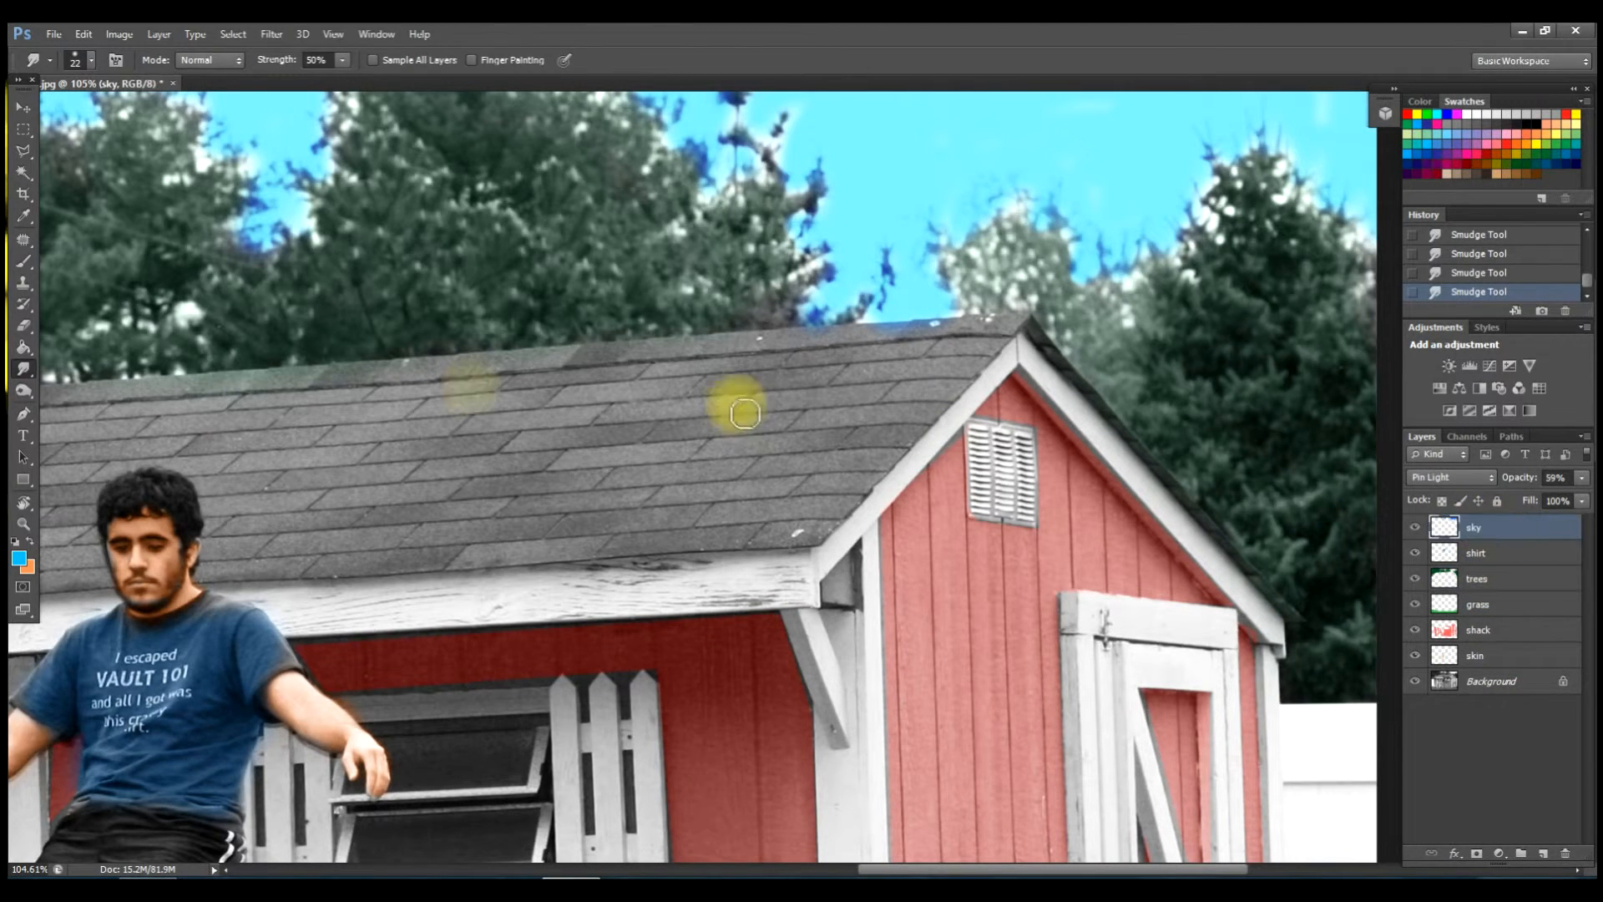
click(21, 328)
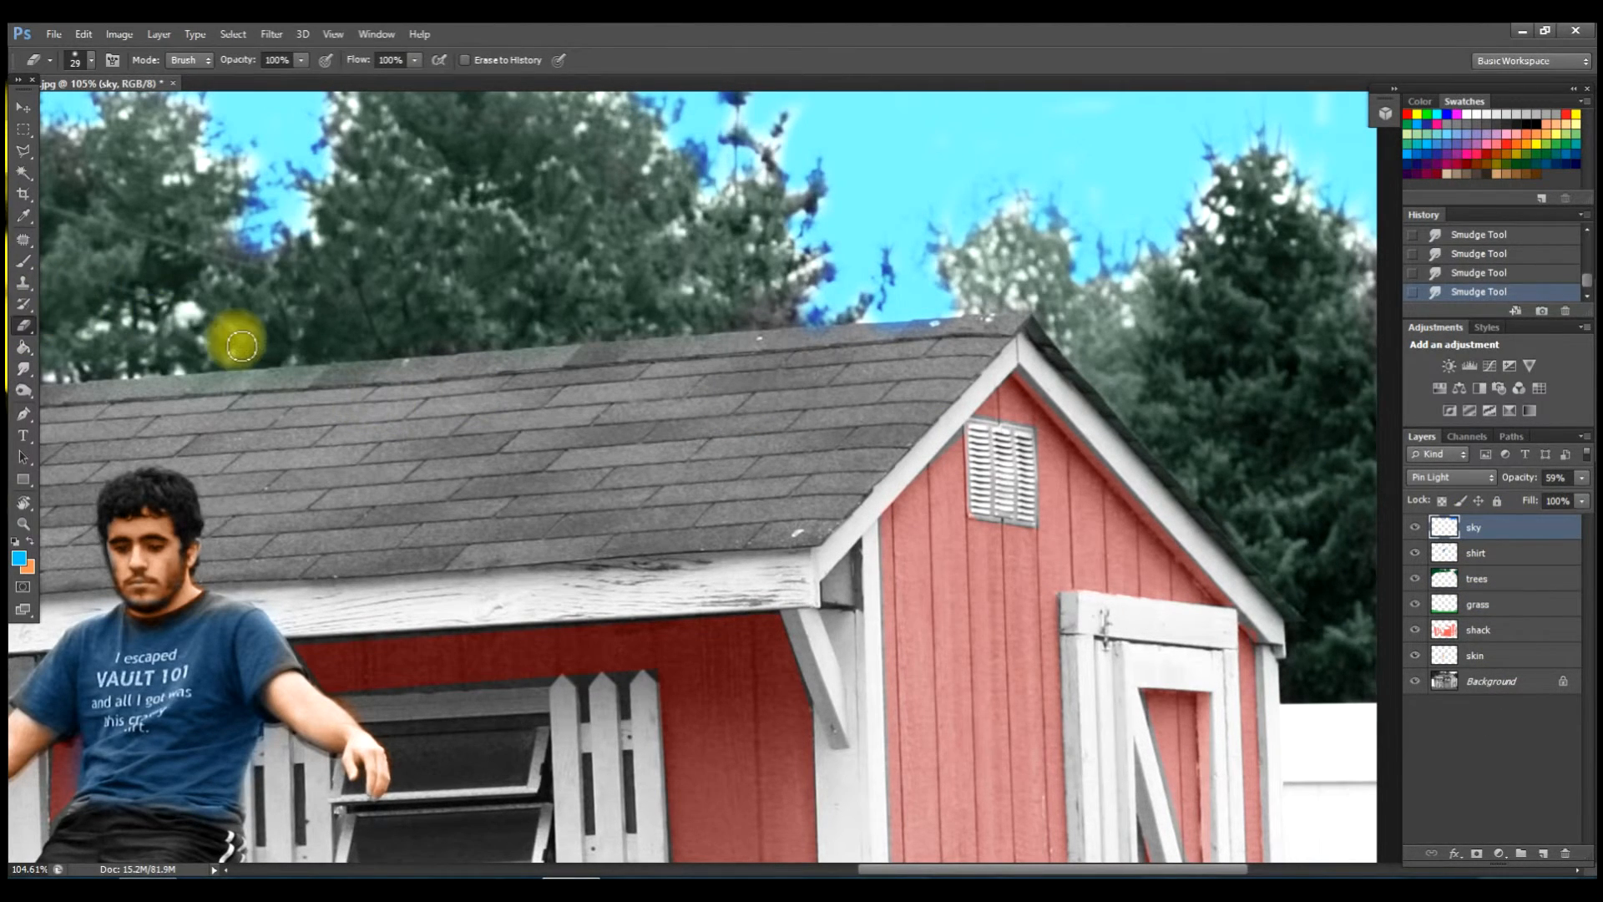
Shrink the eraser brush and erase the cyan fringe off the branches along the treeline.
right_click(630, 227)
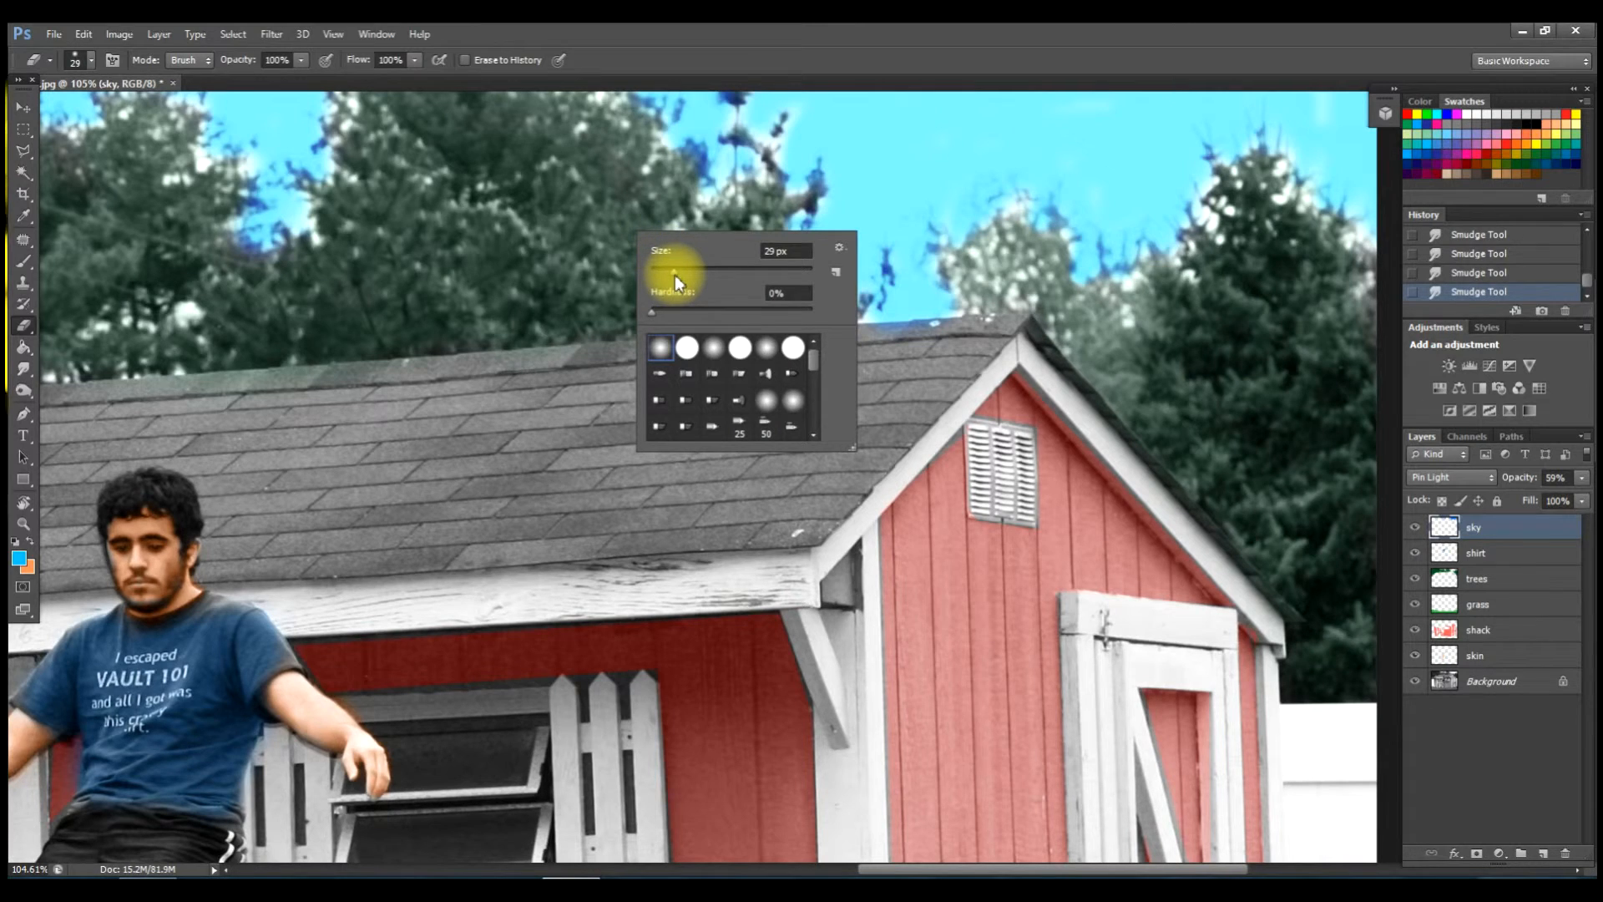
drag(675, 274, 664, 274)
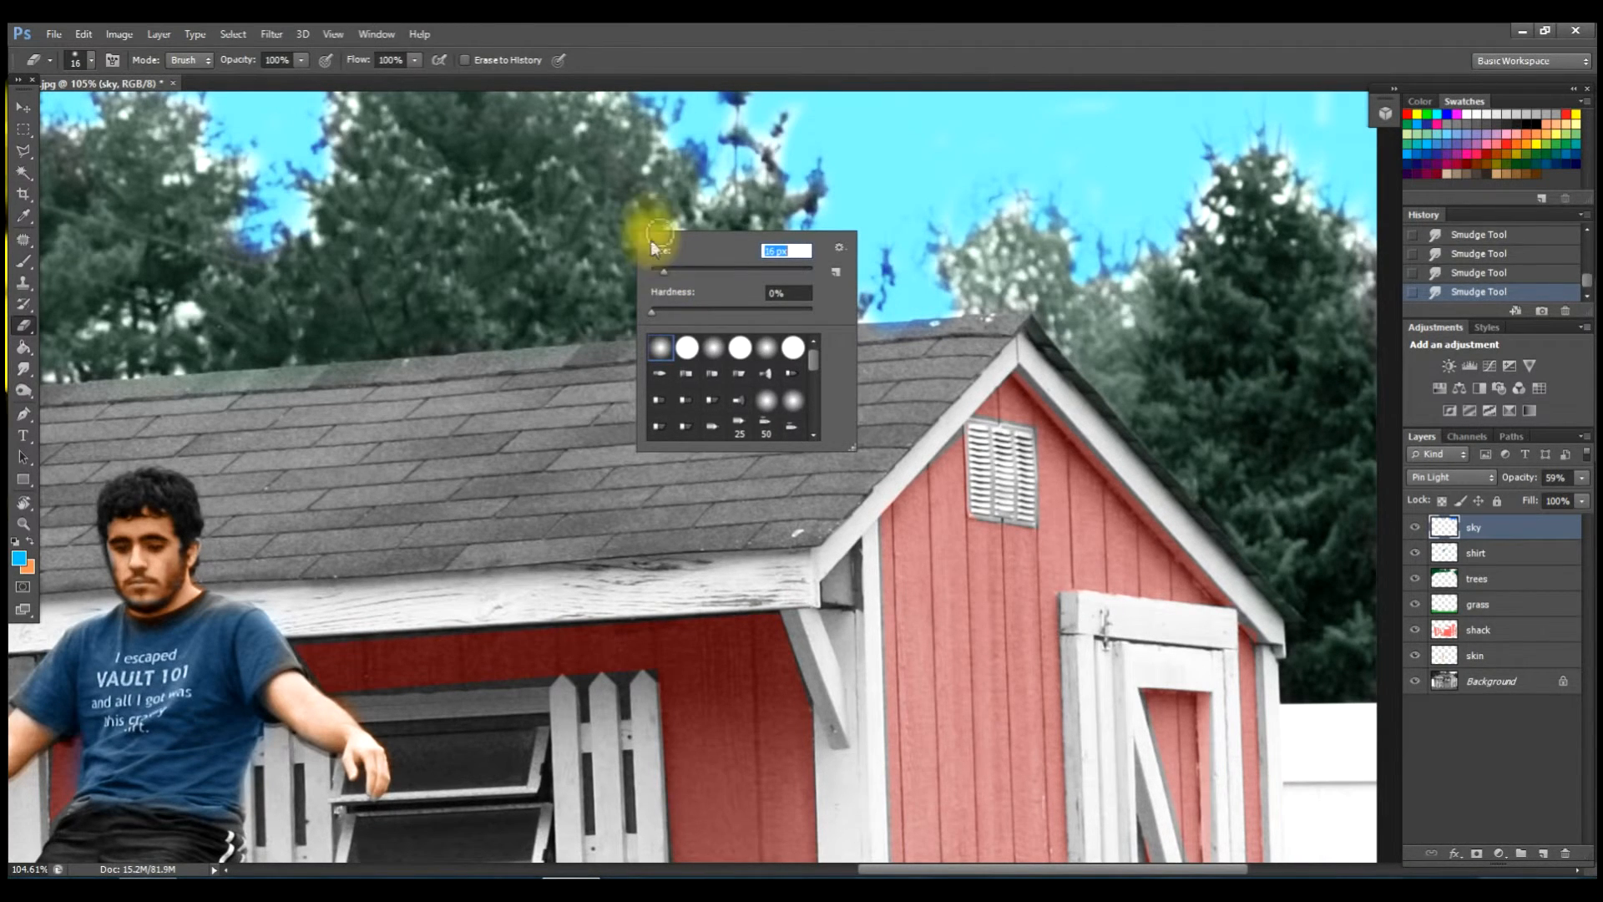
click(696, 181)
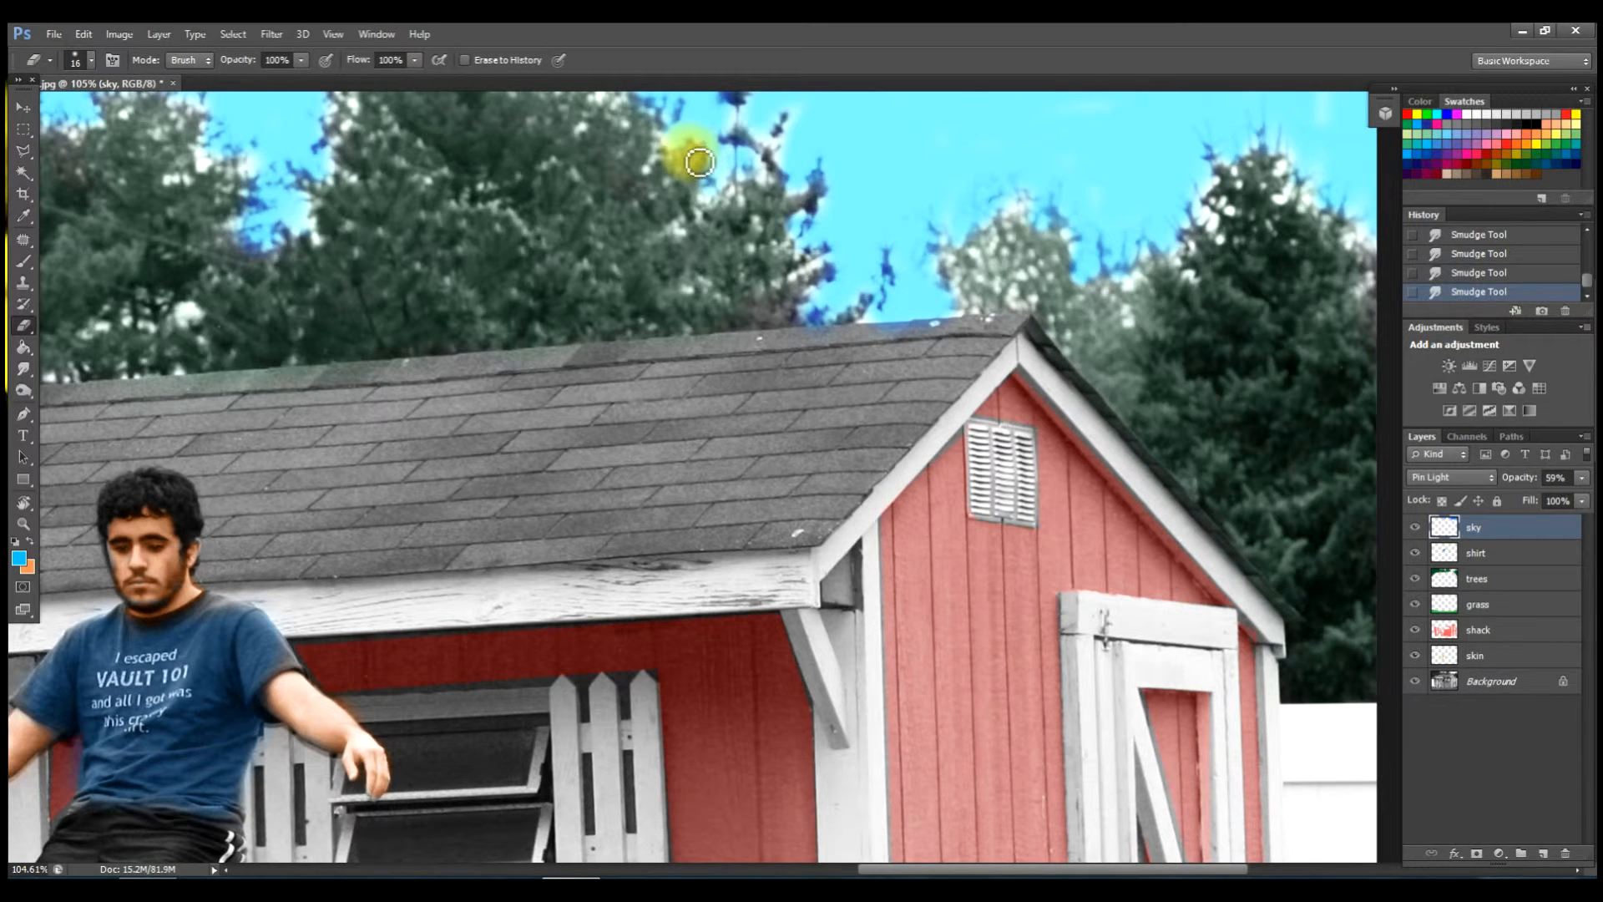
mouse_move(714, 189)
mouse_down()
mouse_move(637, 108)
mouse_move(684, 130)
mouse_move(690, 111)
mouse_move(751, 107)
mouse_move(733, 108)
mouse_move(742, 153)
mouse_move(715, 190)
mouse_move(840, 206)
mouse_move(824, 176)
mouse_move(820, 330)
mouse_move(841, 326)
mouse_move(830, 318)
mouse_move(831, 341)
mouse_move(887, 321)
mouse_up()
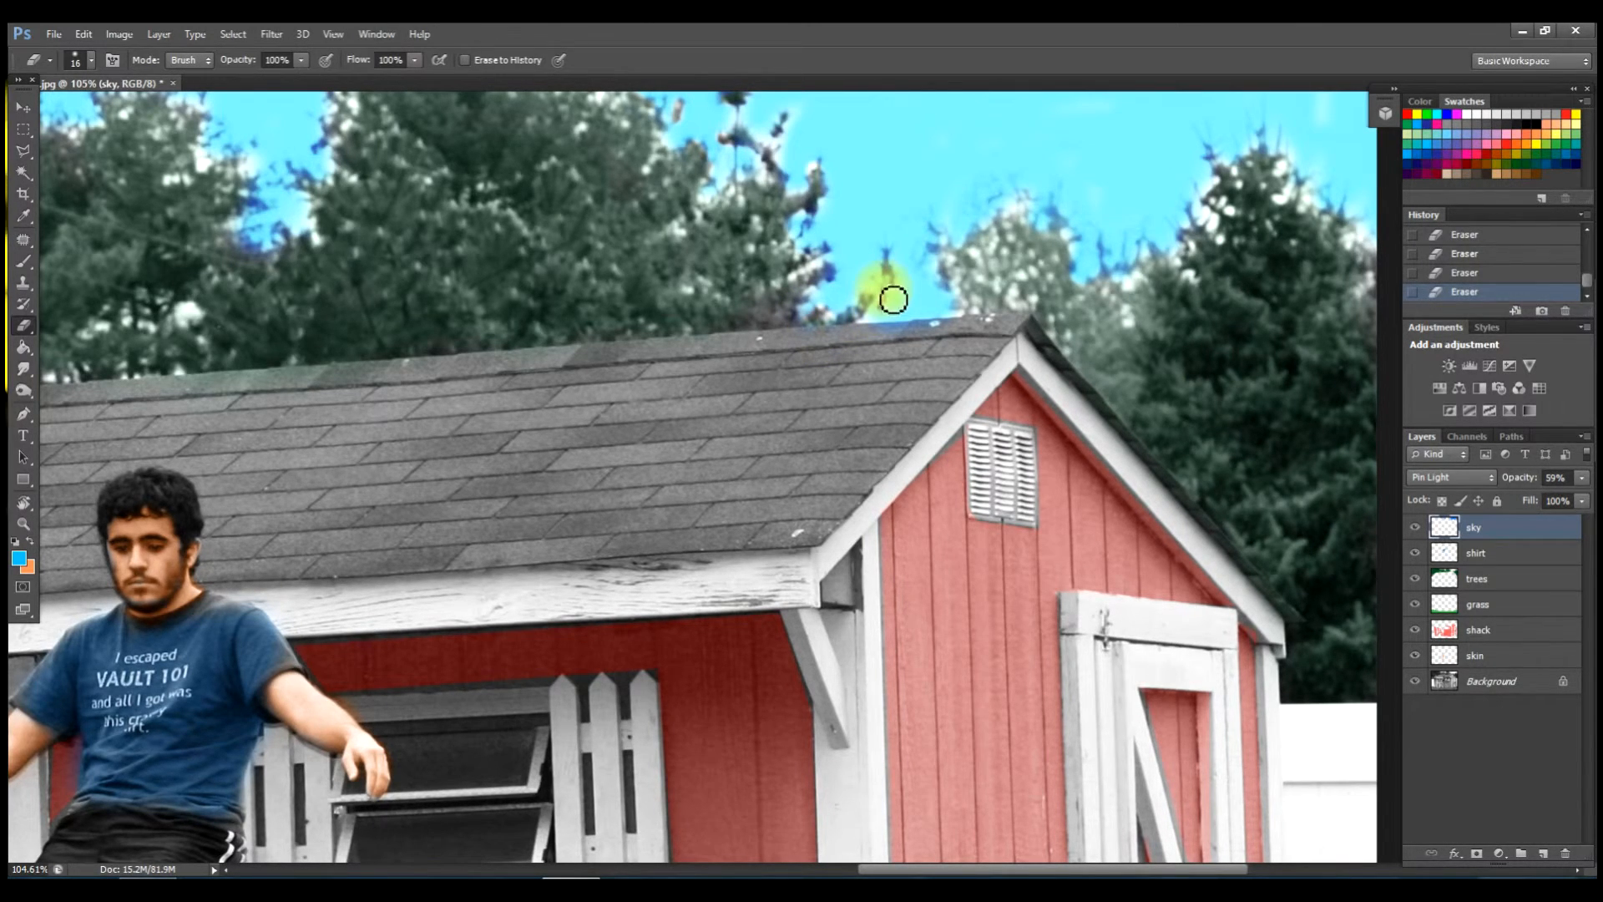
mouse_move(897, 260)
mouse_down()
mouse_move(981, 282)
mouse_move(1012, 248)
mouse_move(1082, 231)
mouse_move(1061, 219)
mouse_move(939, 253)
mouse_move(956, 288)
mouse_move(848, 218)
mouse_move(811, 245)
mouse_move(794, 221)
mouse_move(598, 137)
mouse_move(394, 136)
mouse_move(340, 146)
mouse_move(306, 184)
mouse_move(319, 190)
mouse_move(305, 179)
mouse_move(265, 221)
mouse_move(251, 215)
mouse_move(270, 218)
mouse_move(262, 191)
mouse_move(248, 261)
mouse_move(286, 247)
mouse_up()
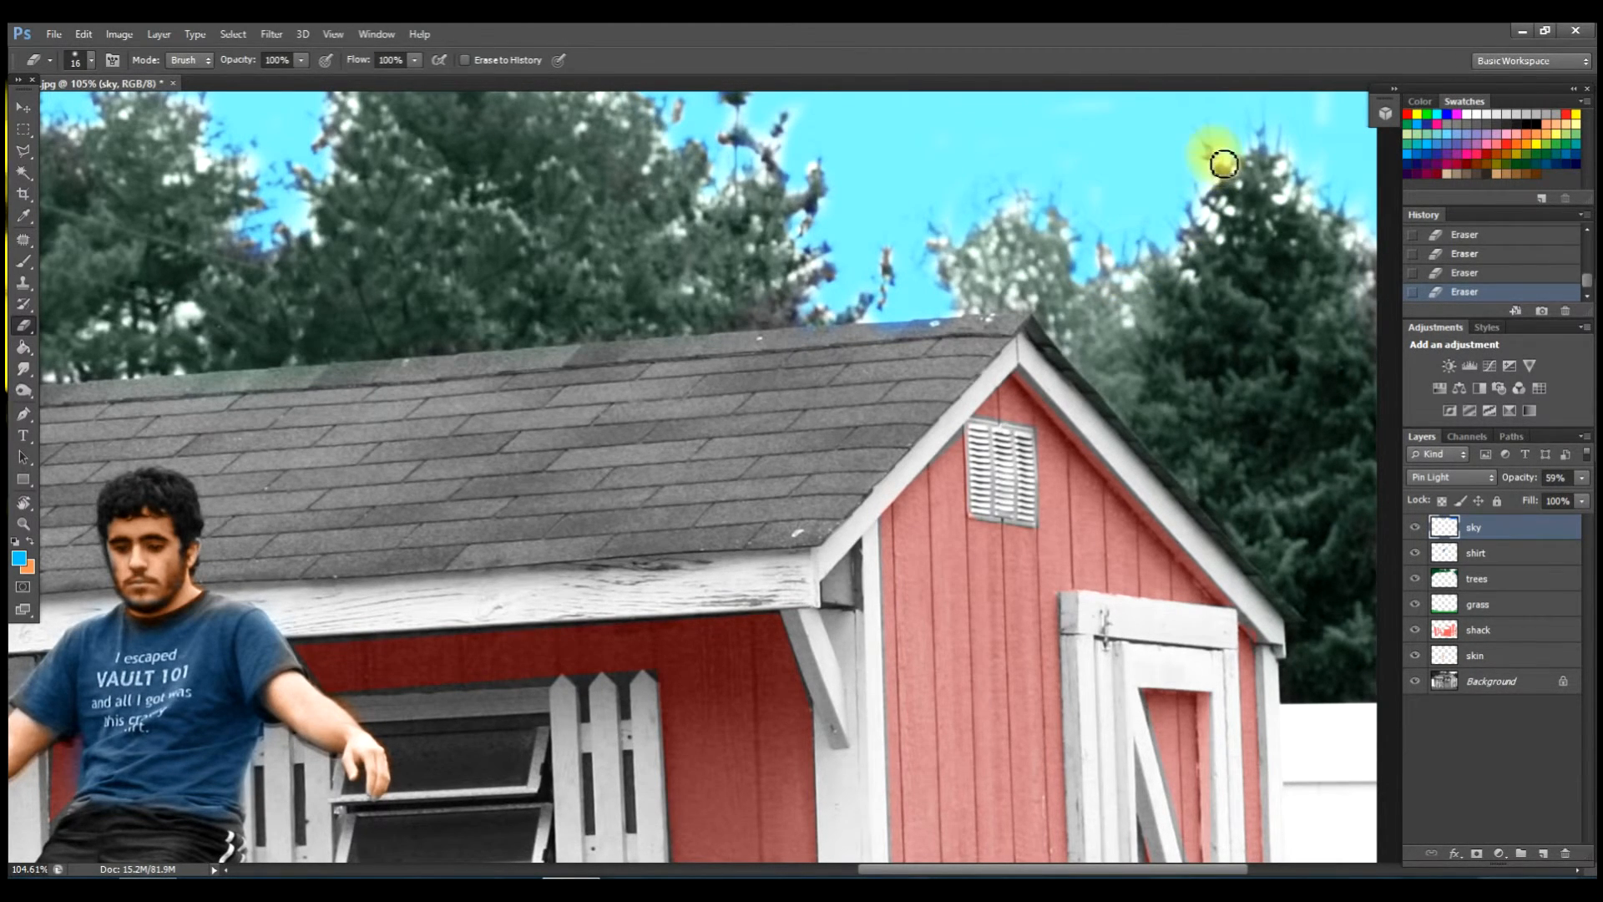
scroll(583, 239, down, 2)
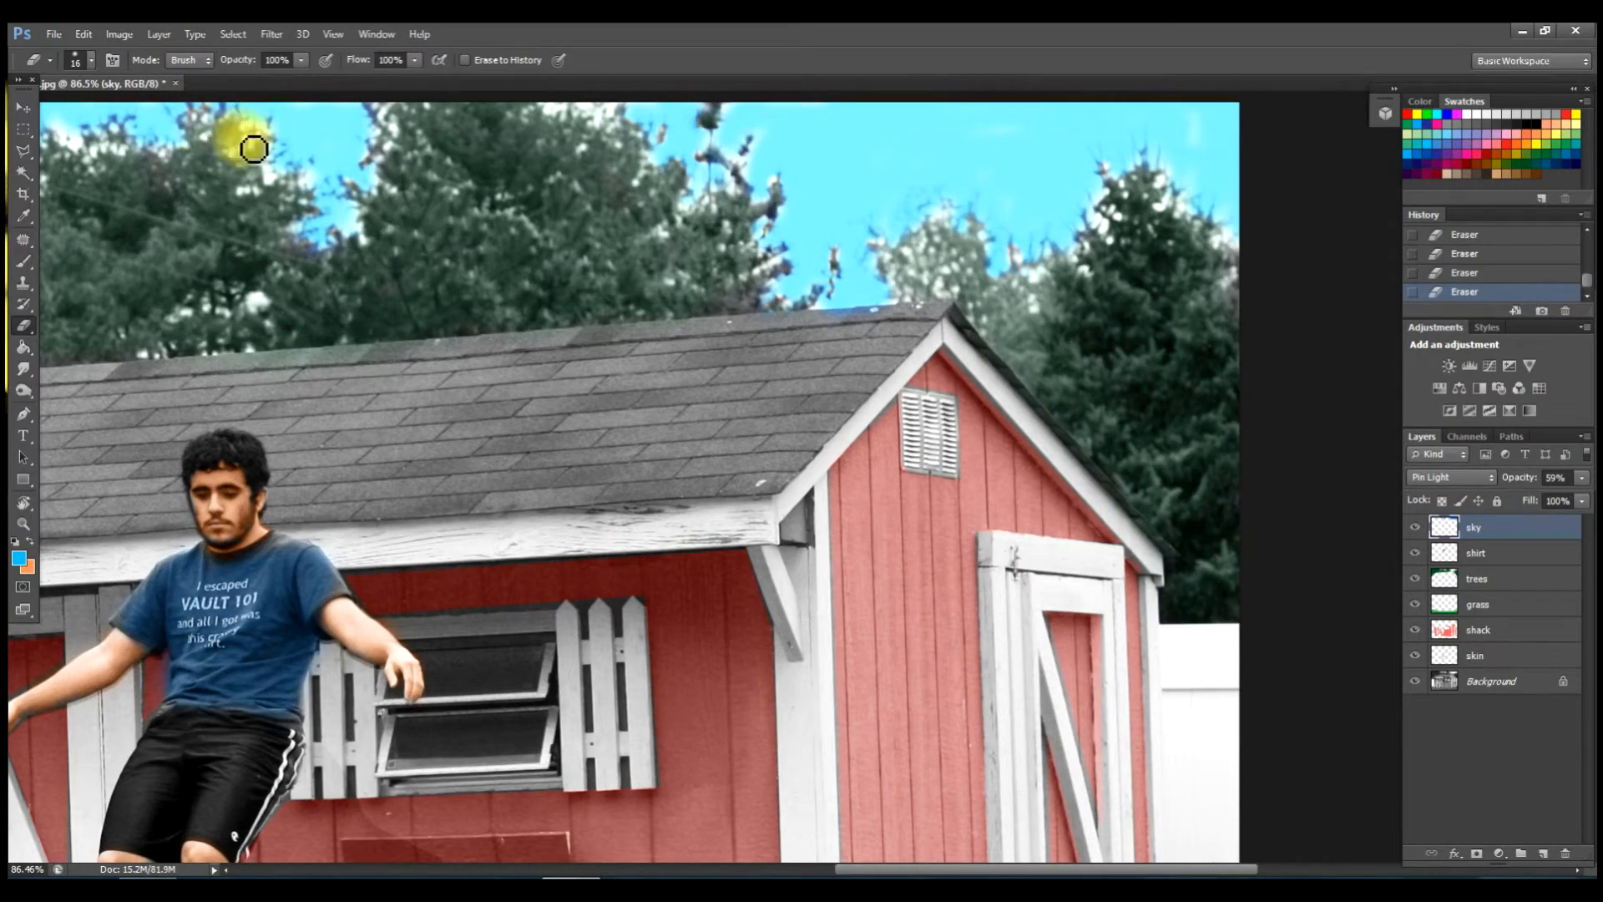
On the shack layer, smudge the red edge away from the jumper's ankle.
scroll(324, 274, down, 5)
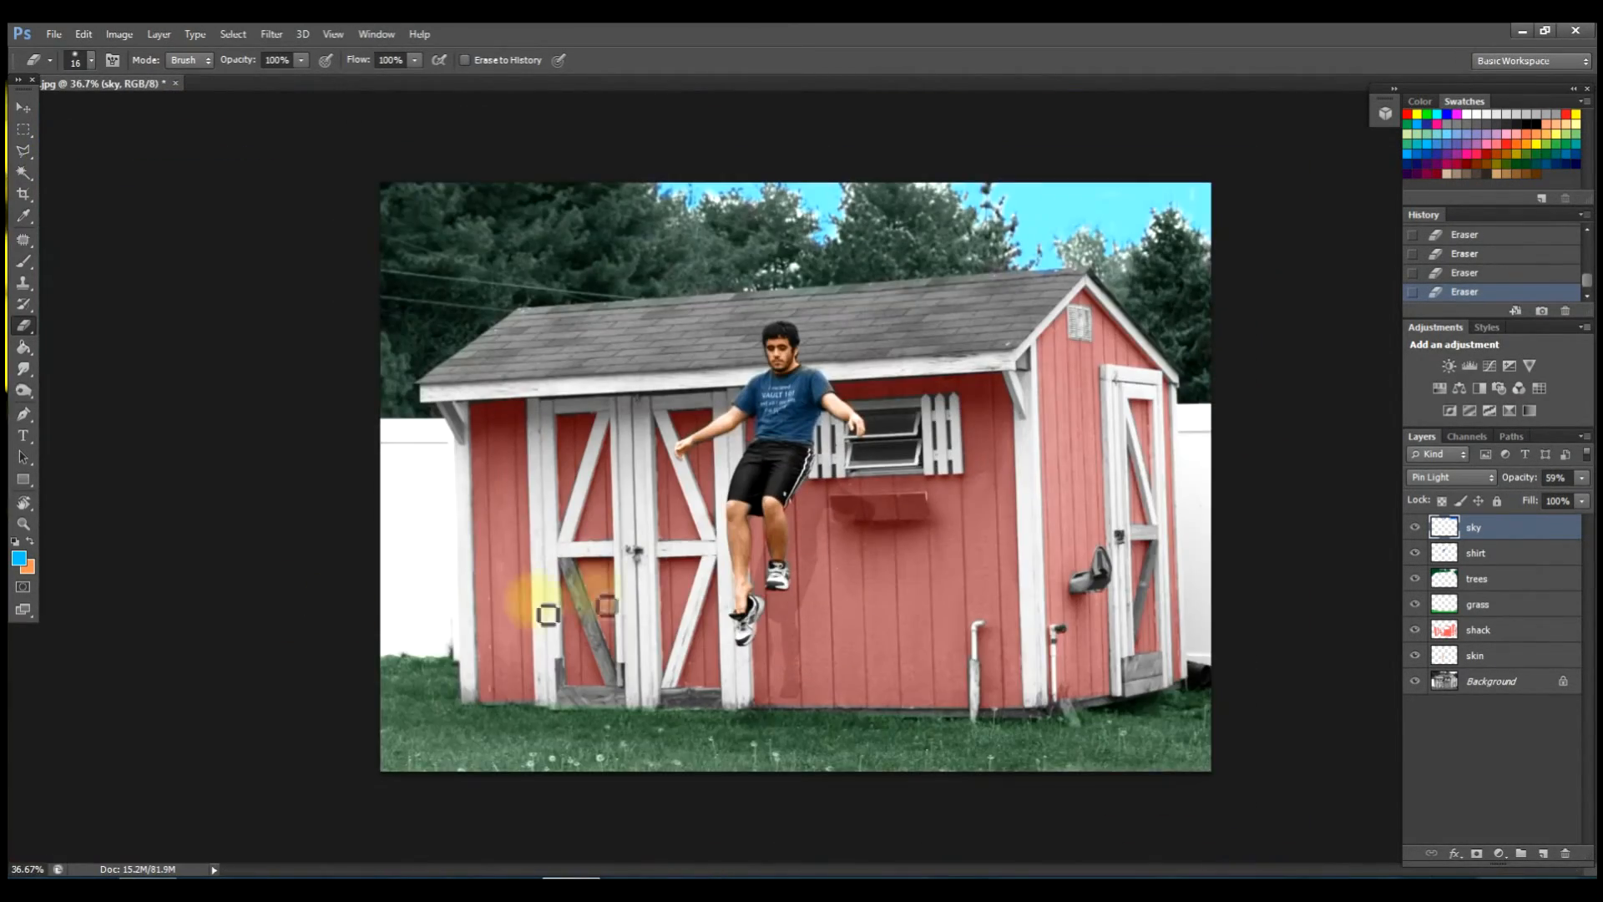
scroll(773, 611, up, 6)
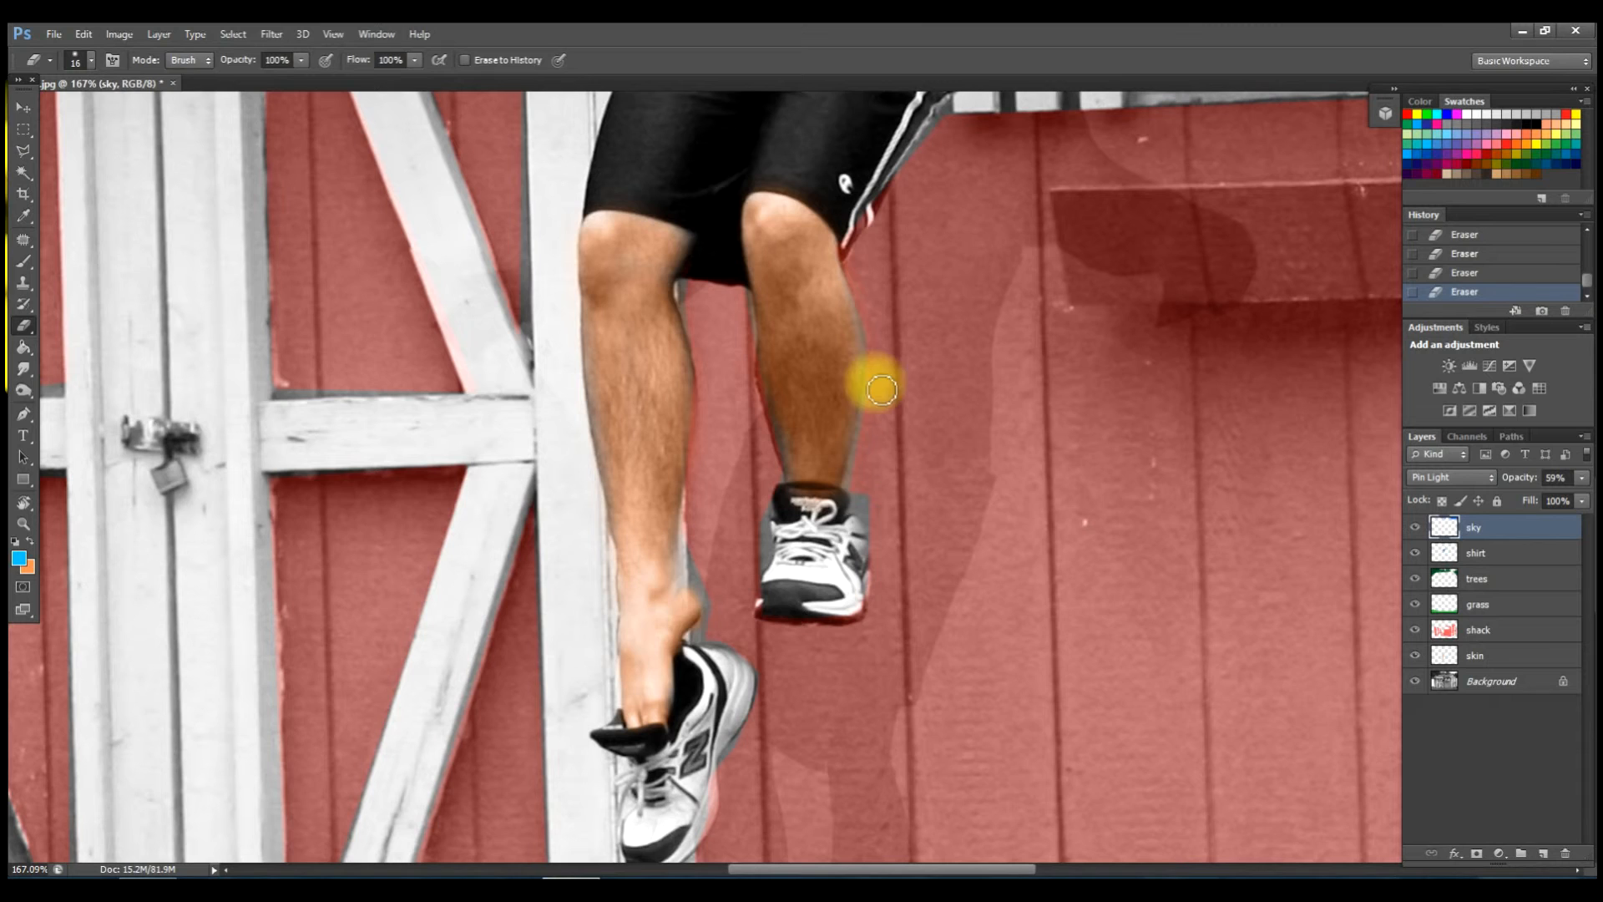
click(1505, 631)
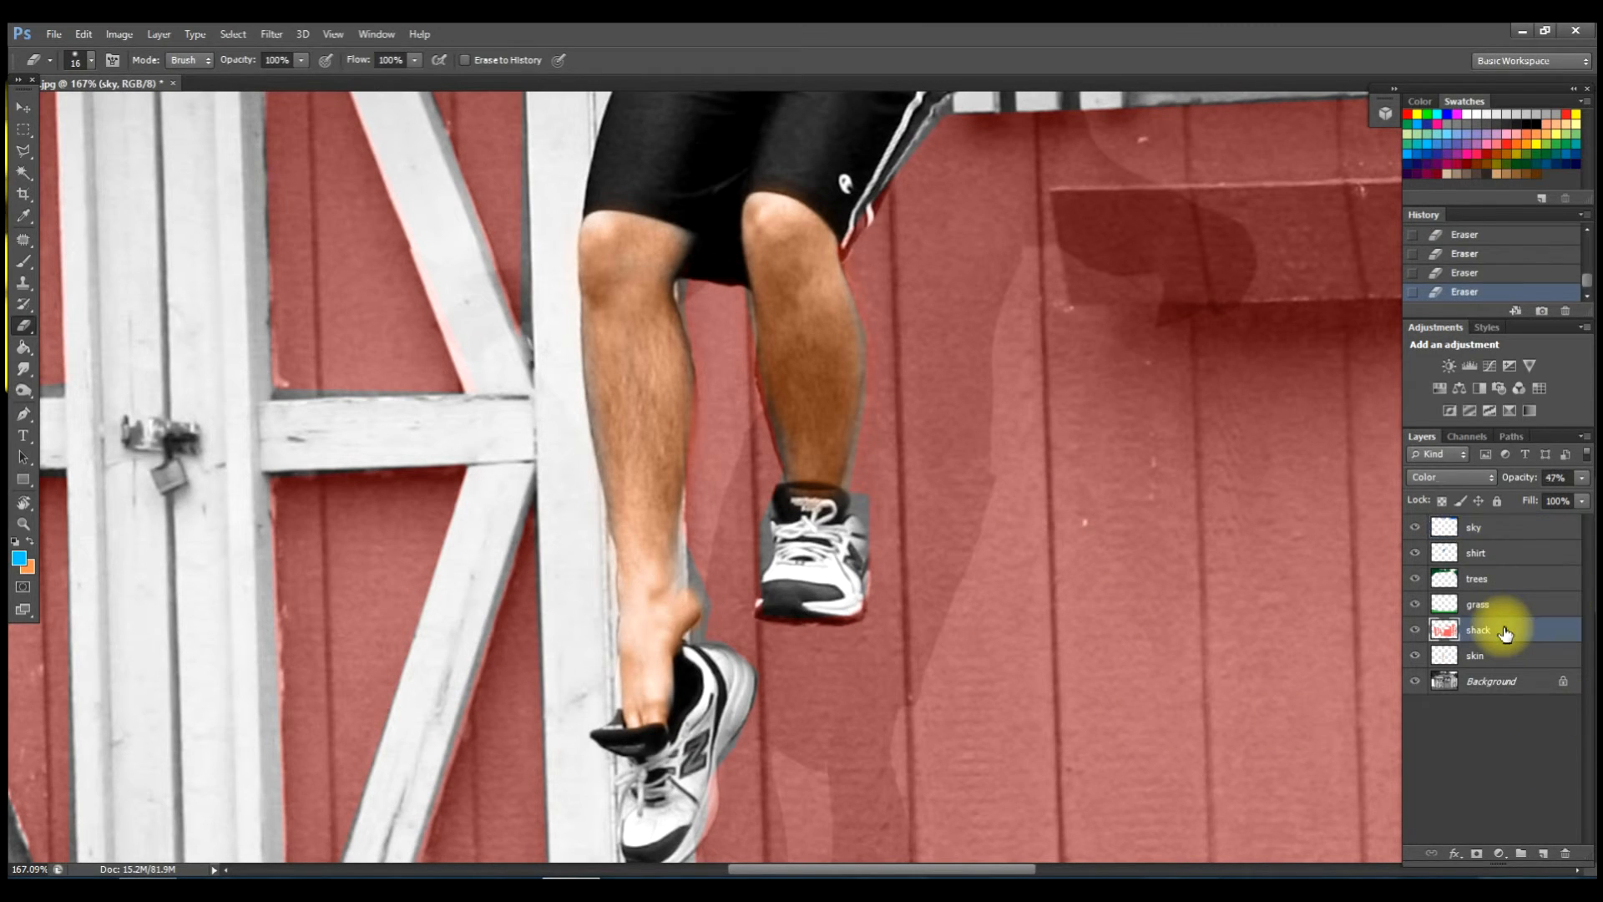
click(25, 368)
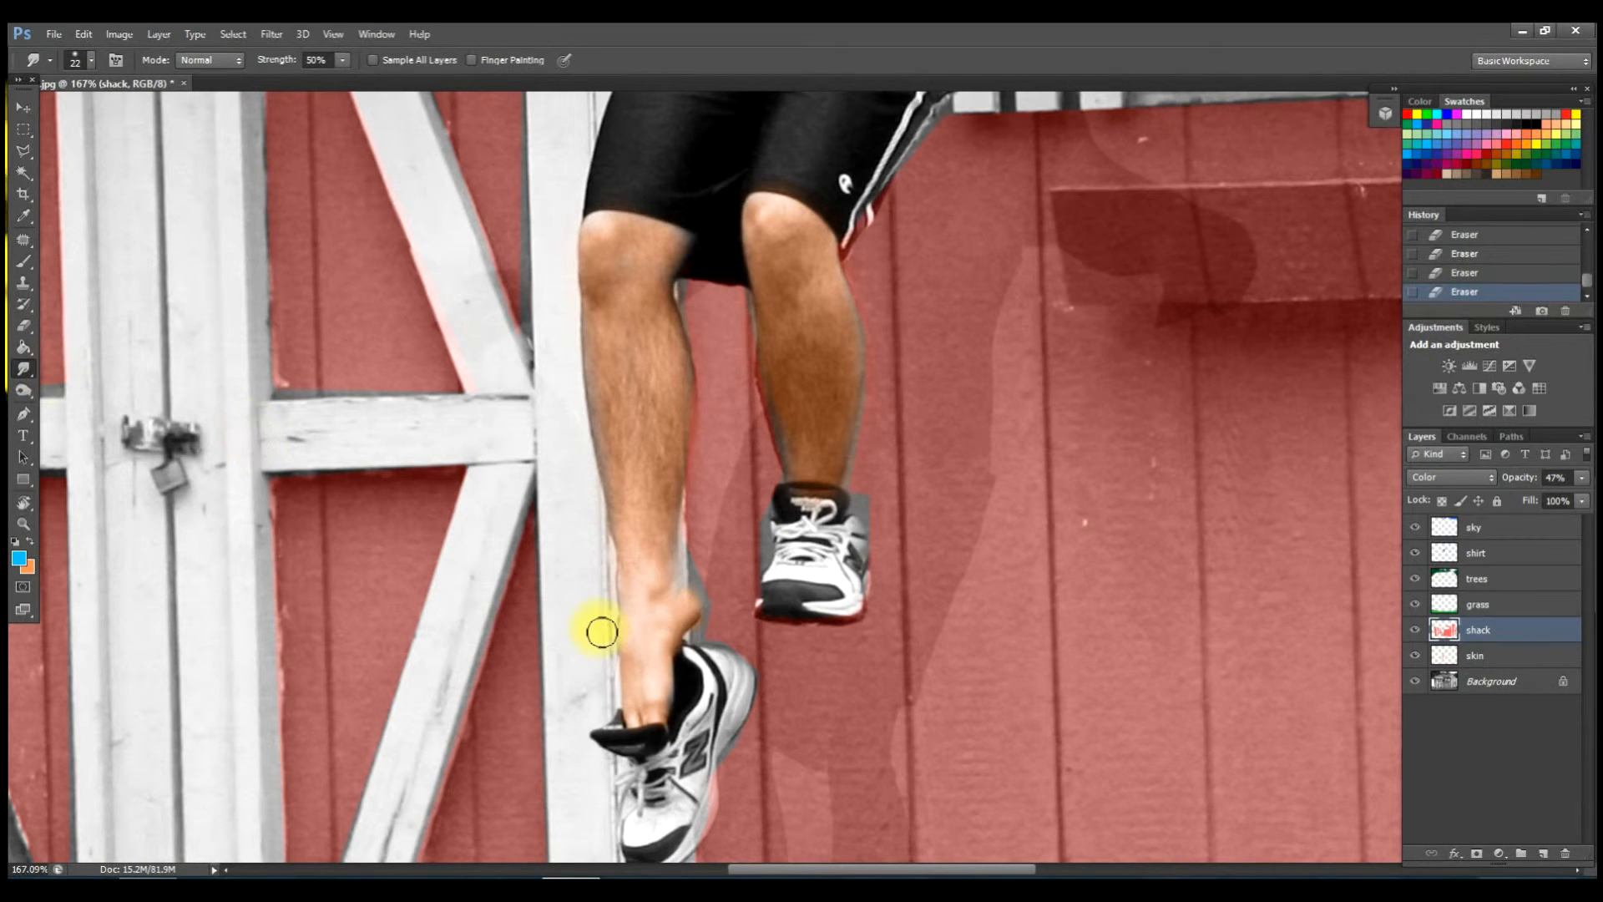
mouse_move(699, 586)
mouse_down()
mouse_move(708, 553)
mouse_move(713, 571)
mouse_move(698, 548)
mouse_move(713, 602)
mouse_move(699, 642)
mouse_up()
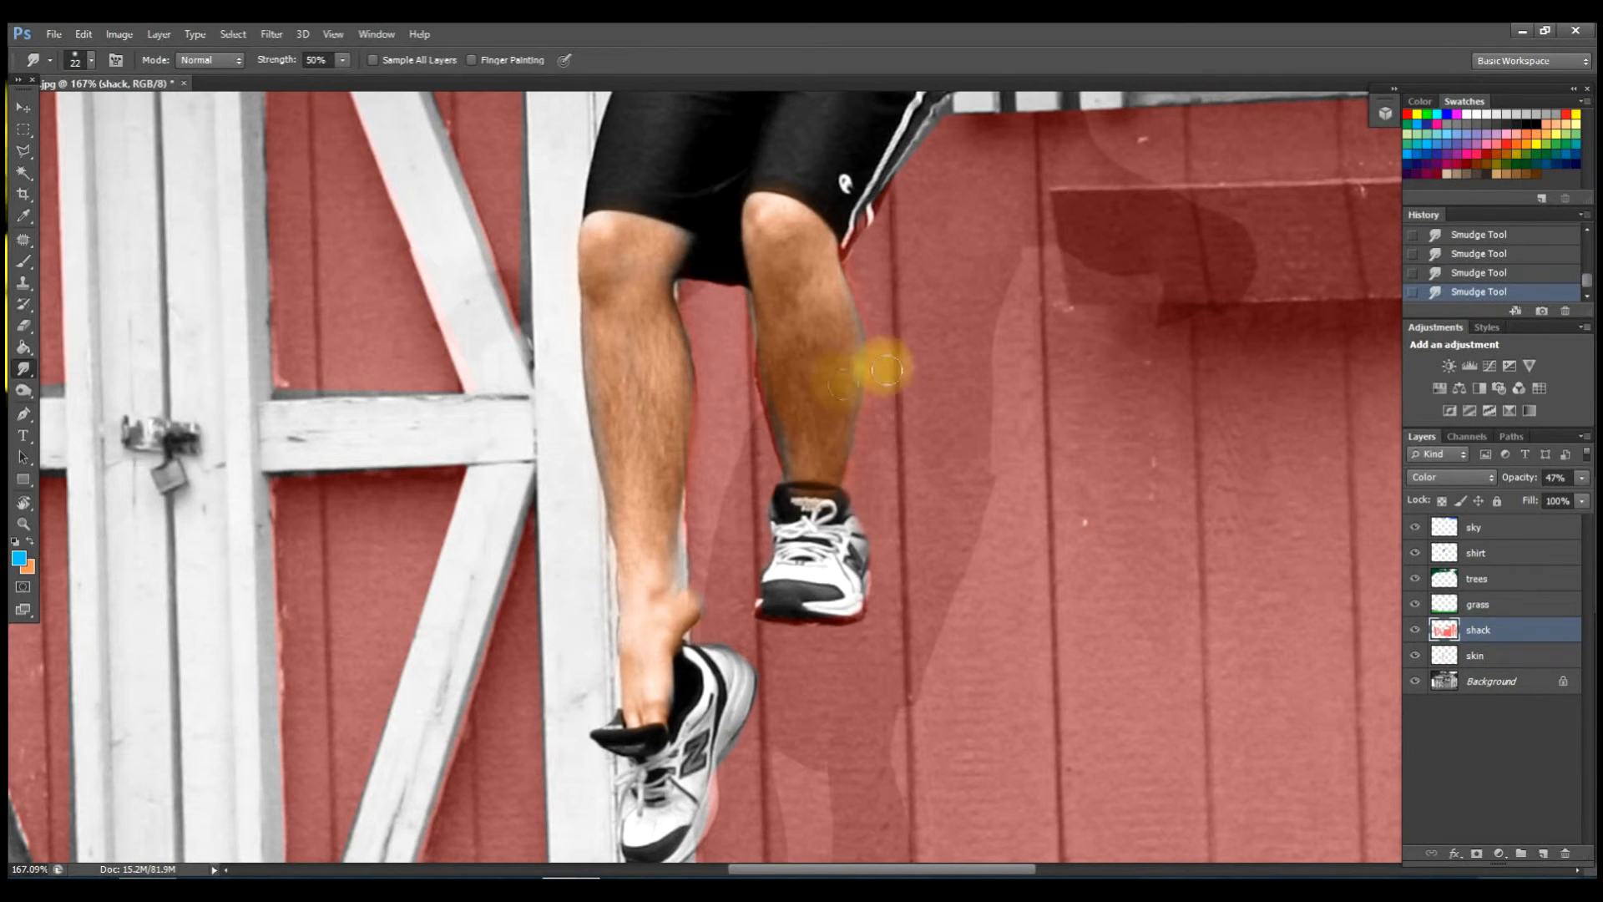
Select the skin layer and zoom out until the whole shed photo fits the window.
click(1507, 656)
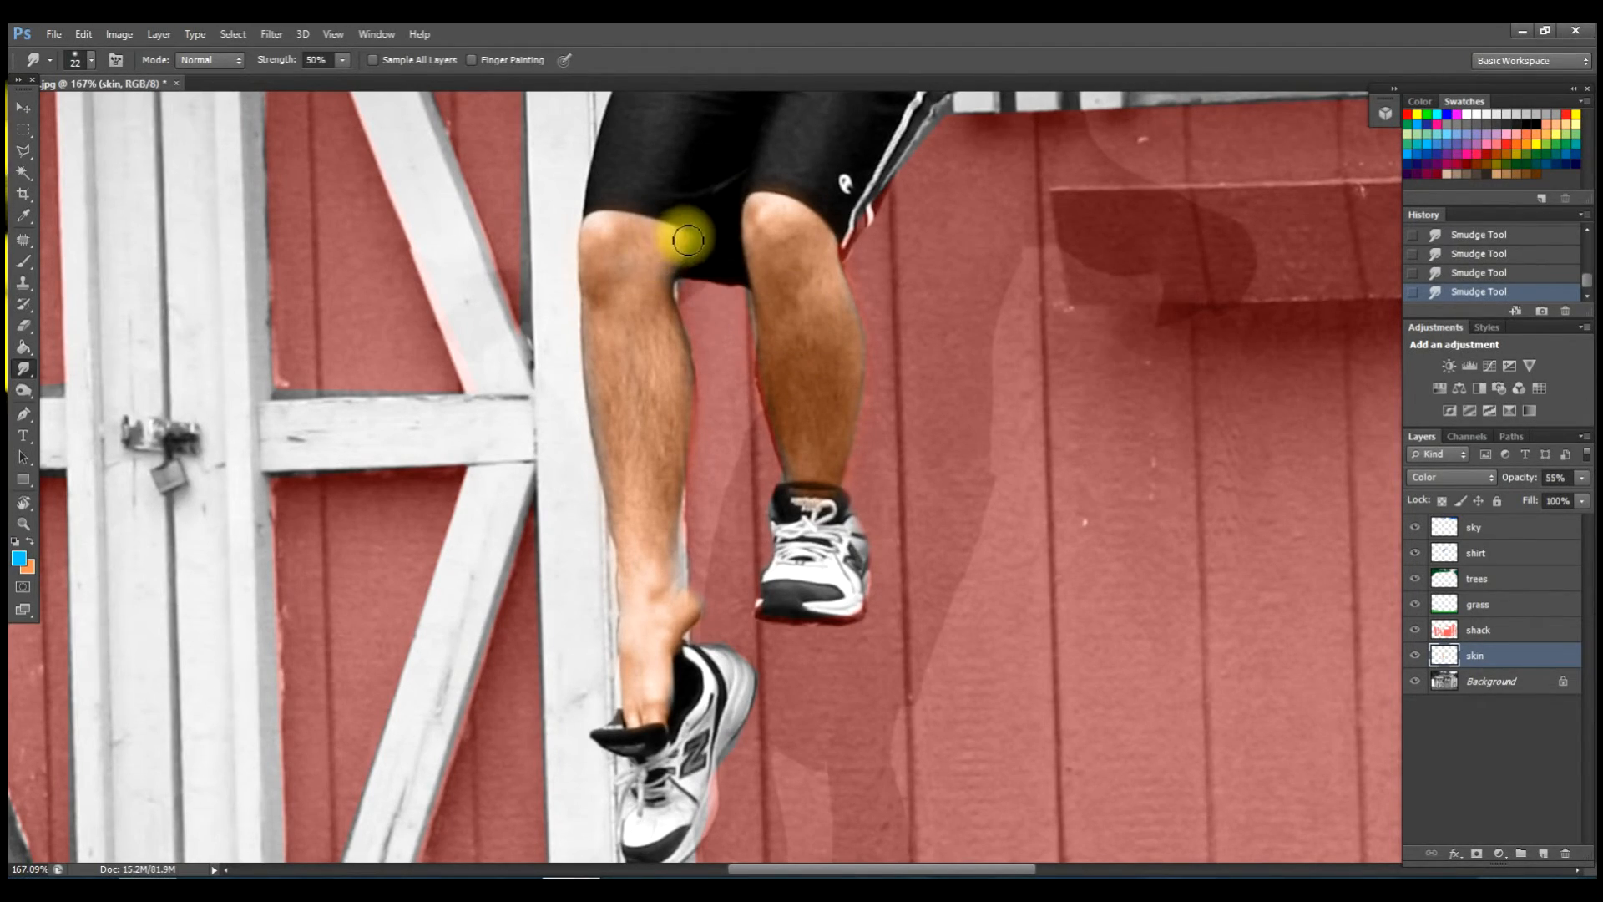
scroll(669, 248, down, 5)
scroll(653, 287, down, 3)
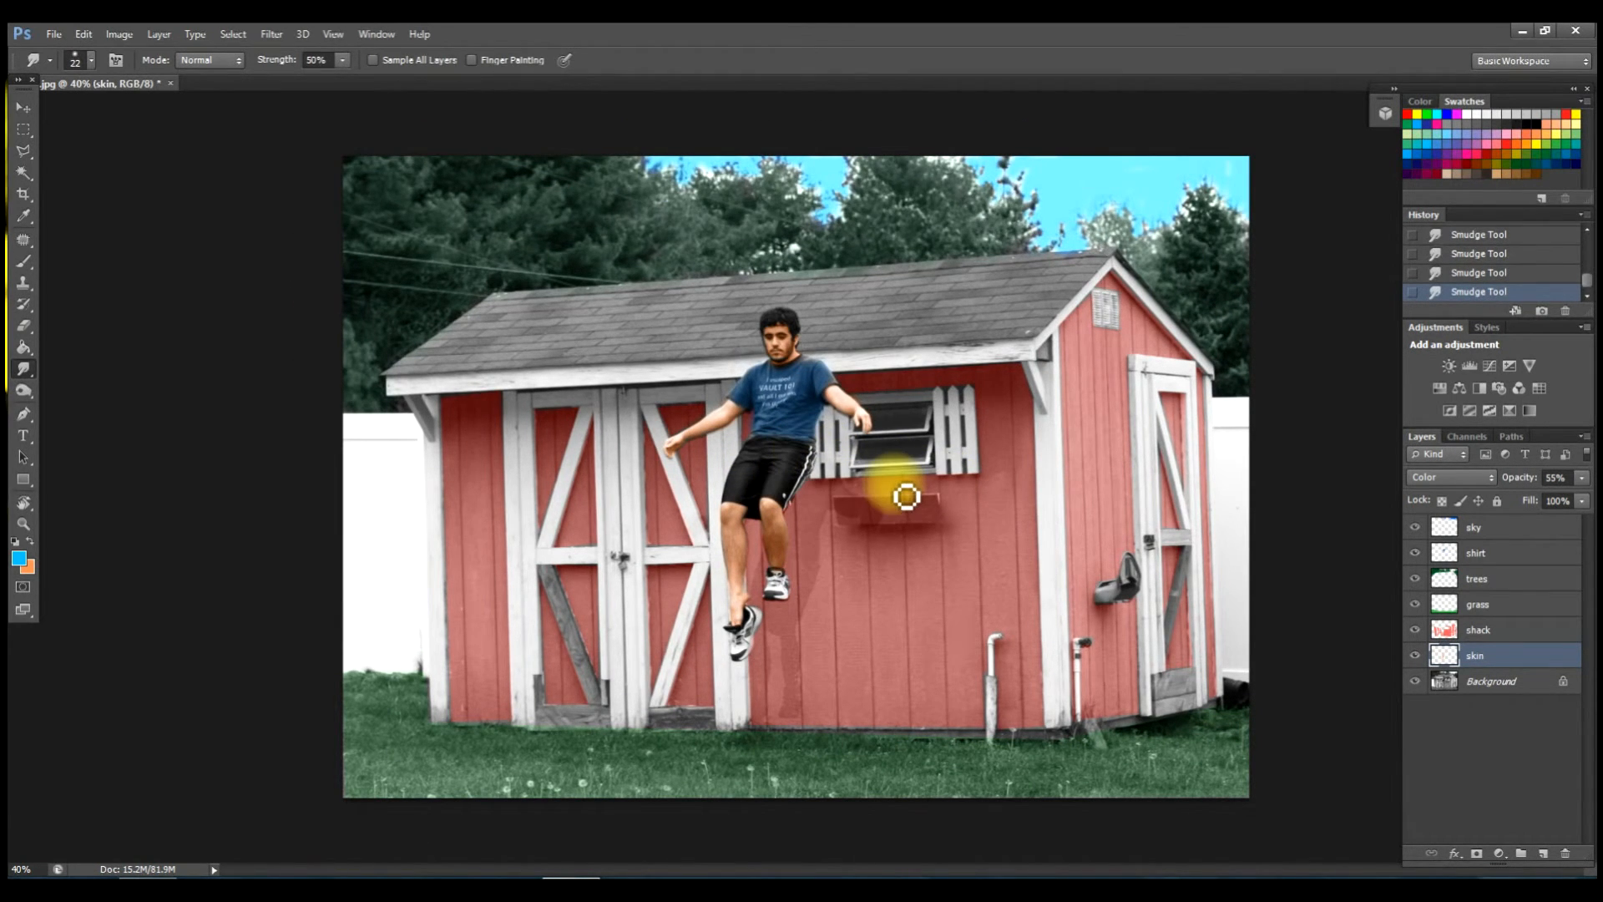
scroll(866, 443, down, 1)
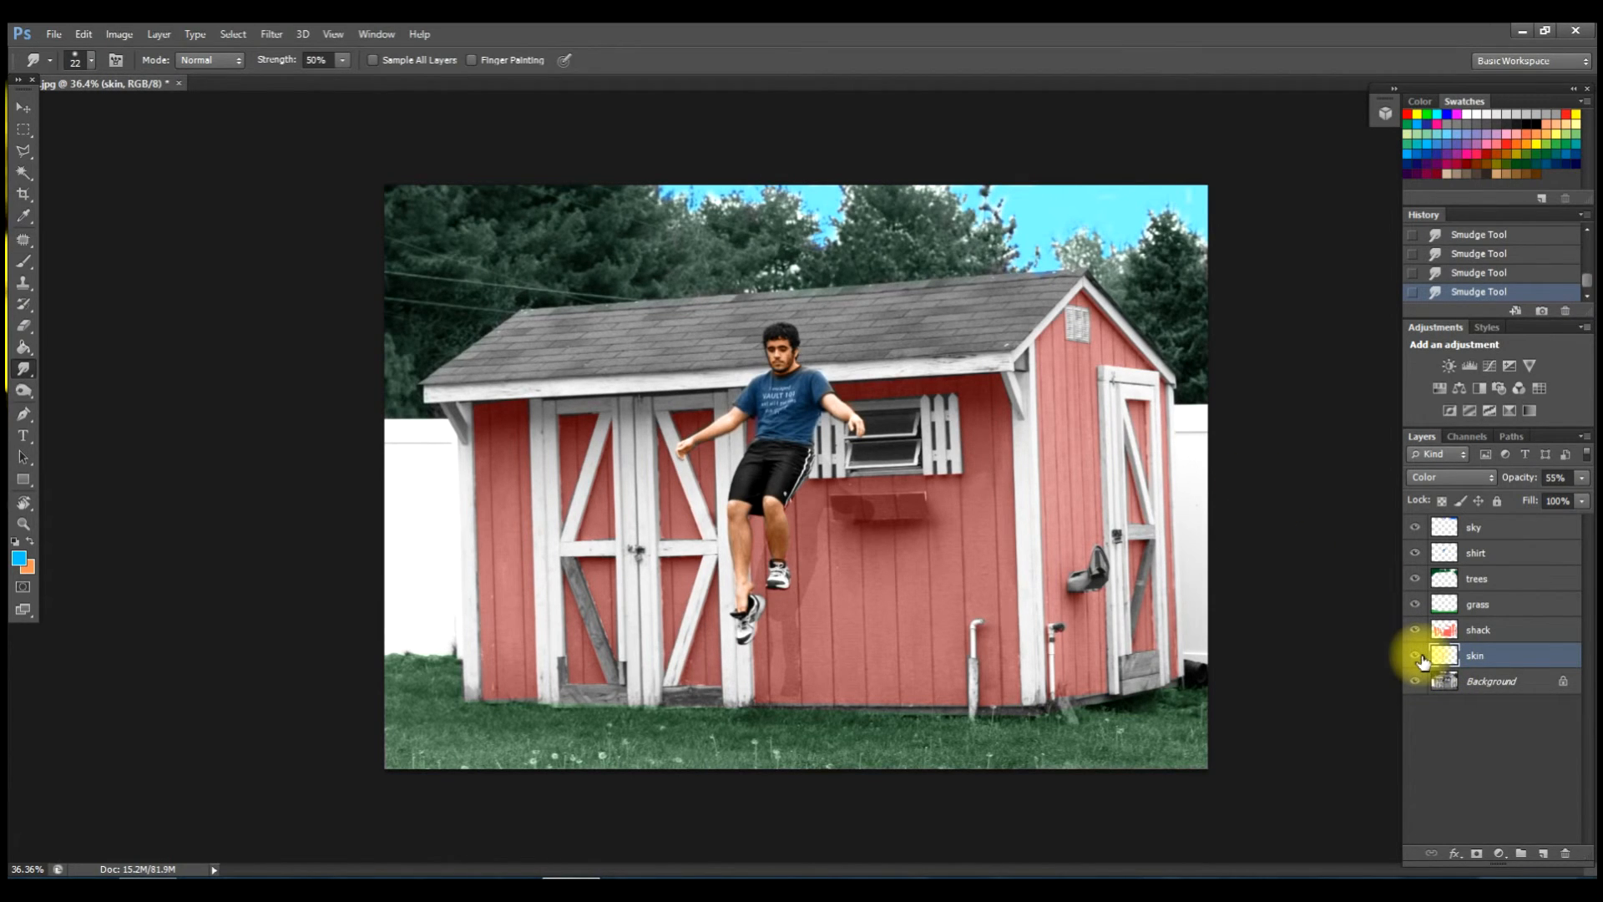
Hide the other colour layers, show skin on its own, and set its opacity to 51%.
drag(1420, 660, 1421, 559)
click(1422, 528)
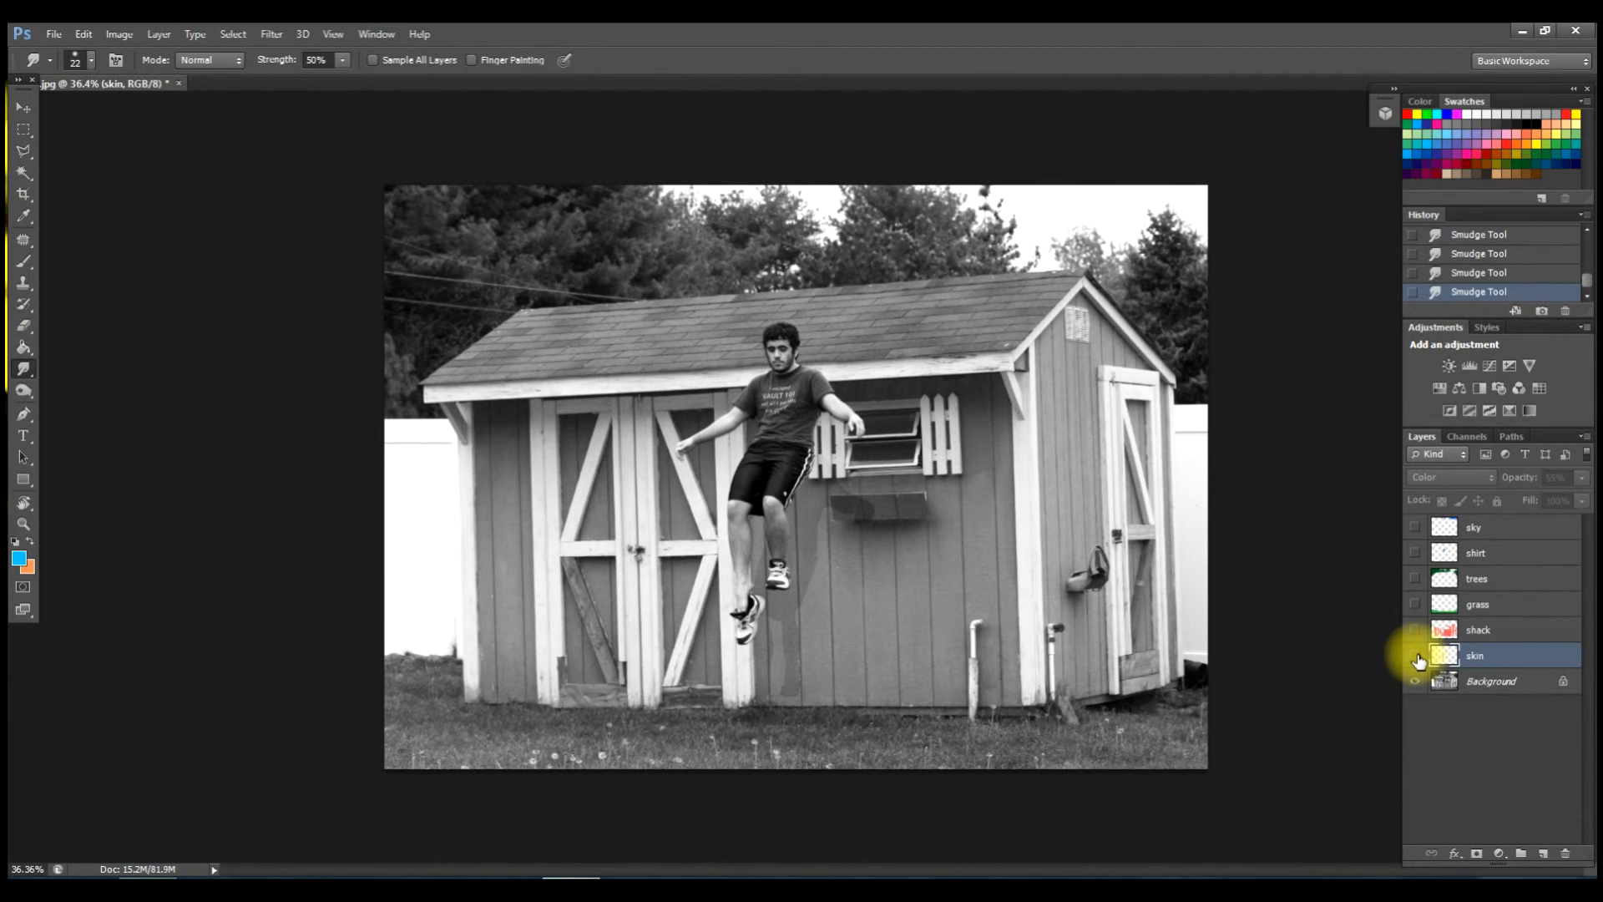
scroll(1324, 640, up, 1)
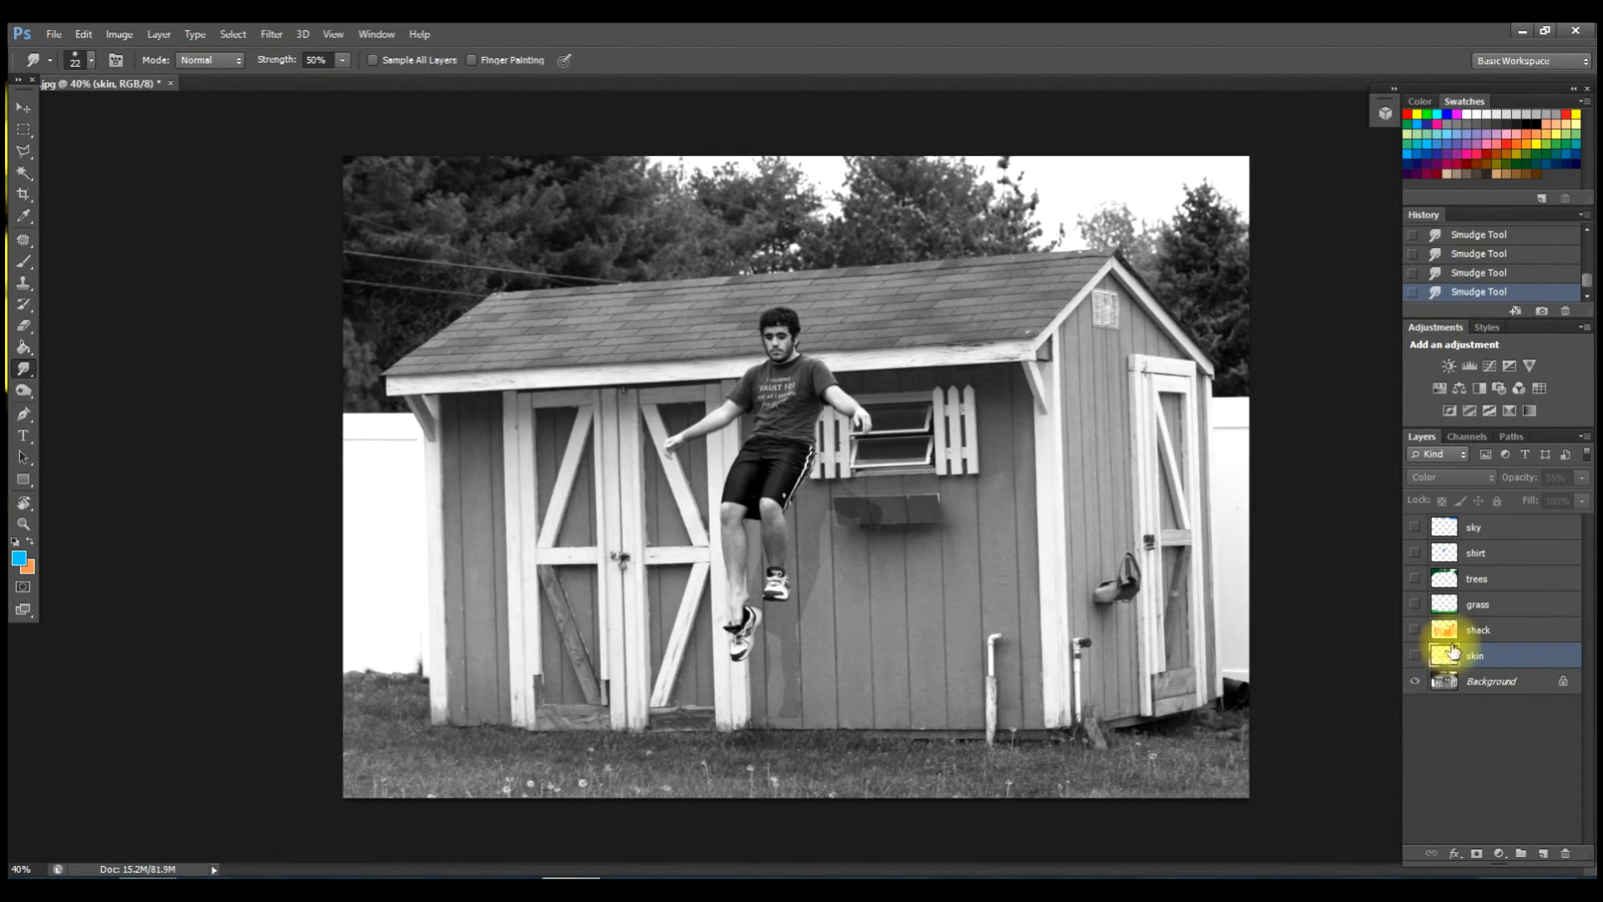
click(1411, 659)
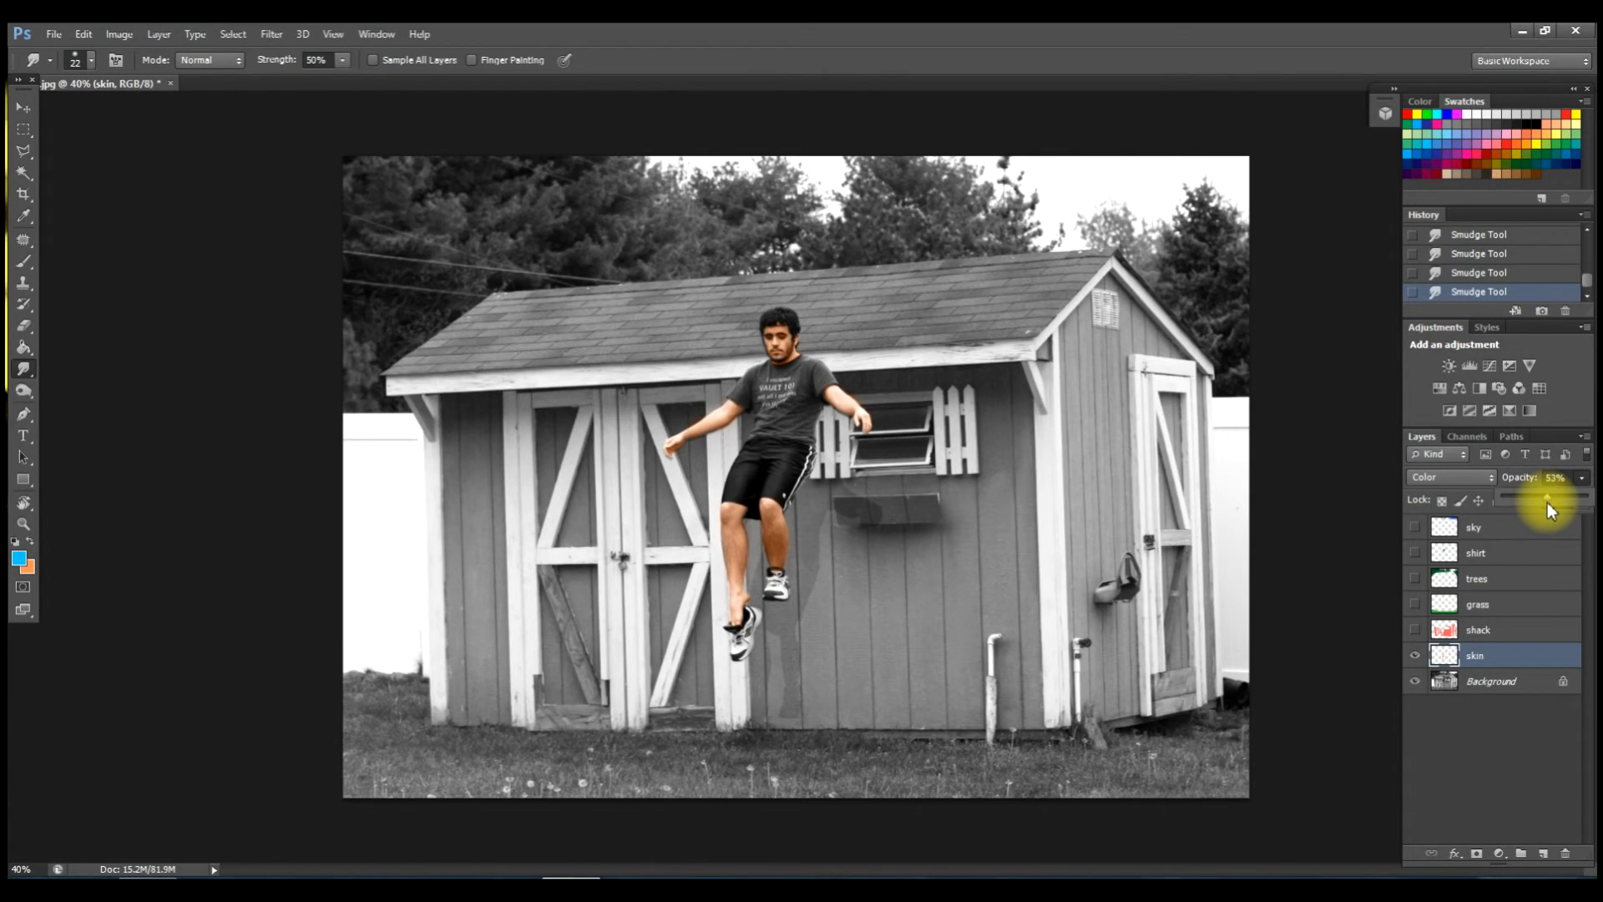
drag(1546, 503, 1545, 503)
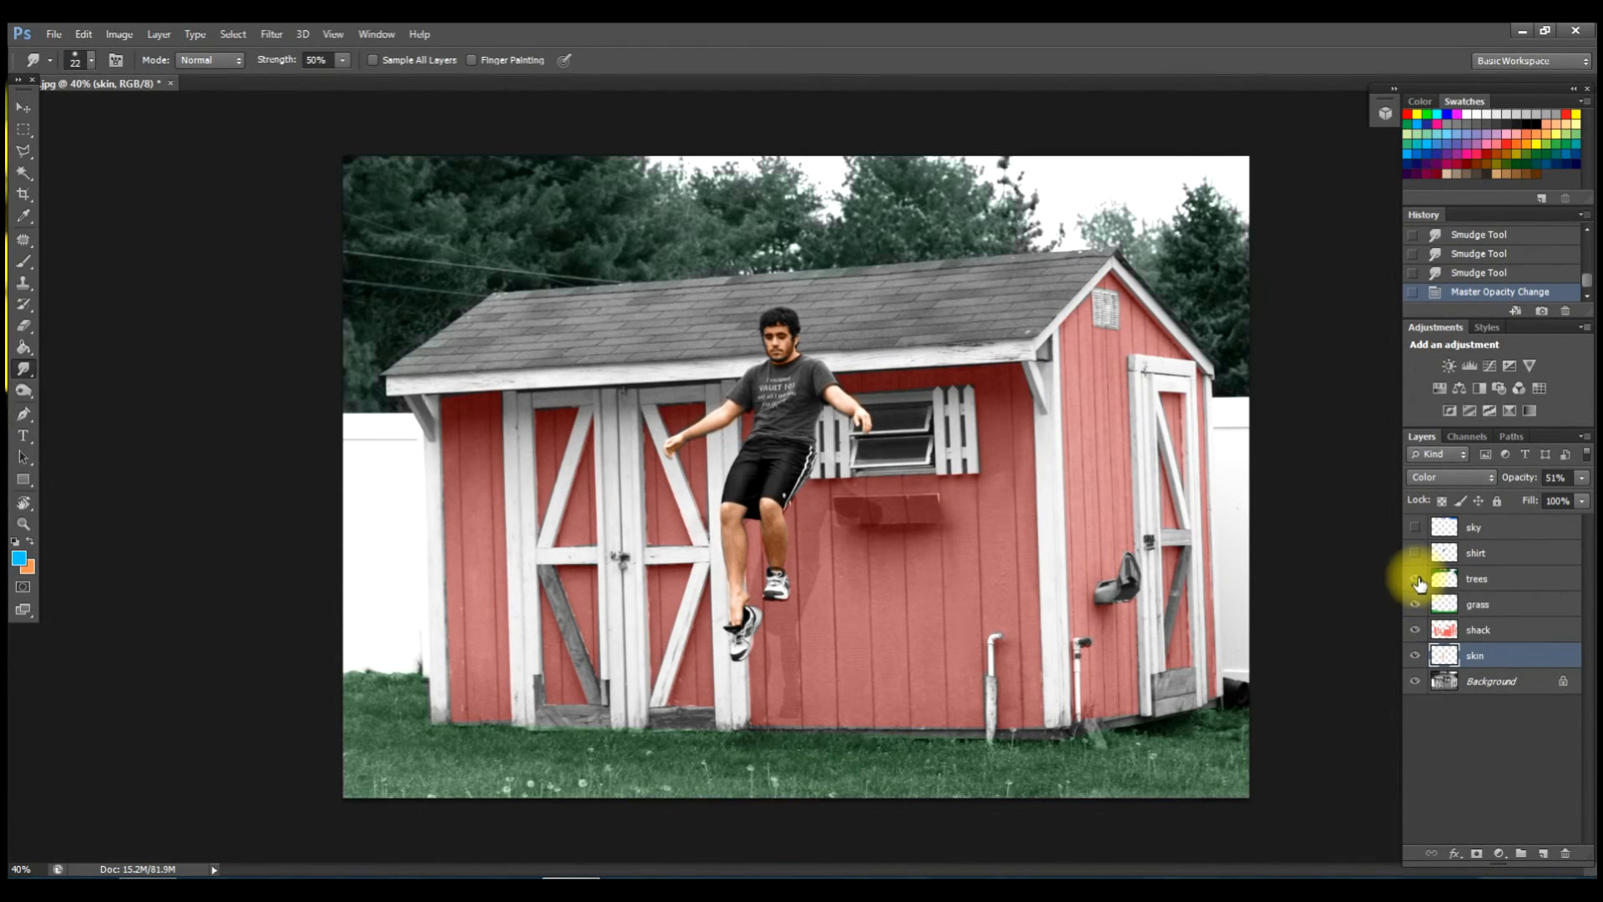
Make the sky layer visible again and select the trees layer.
click(1413, 527)
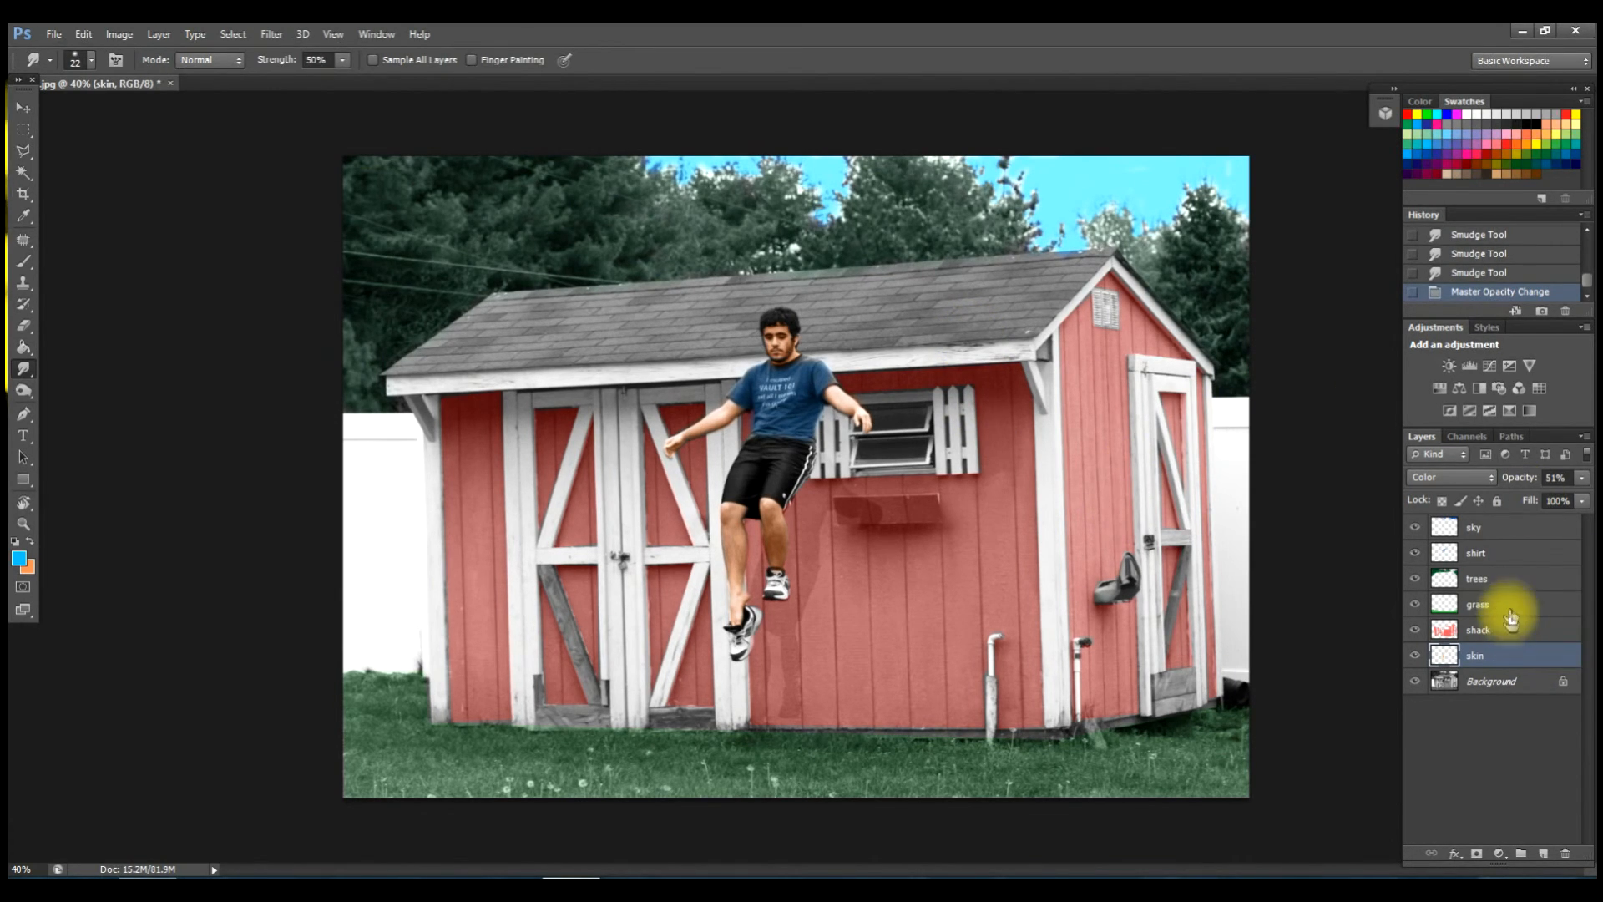
click(1518, 582)
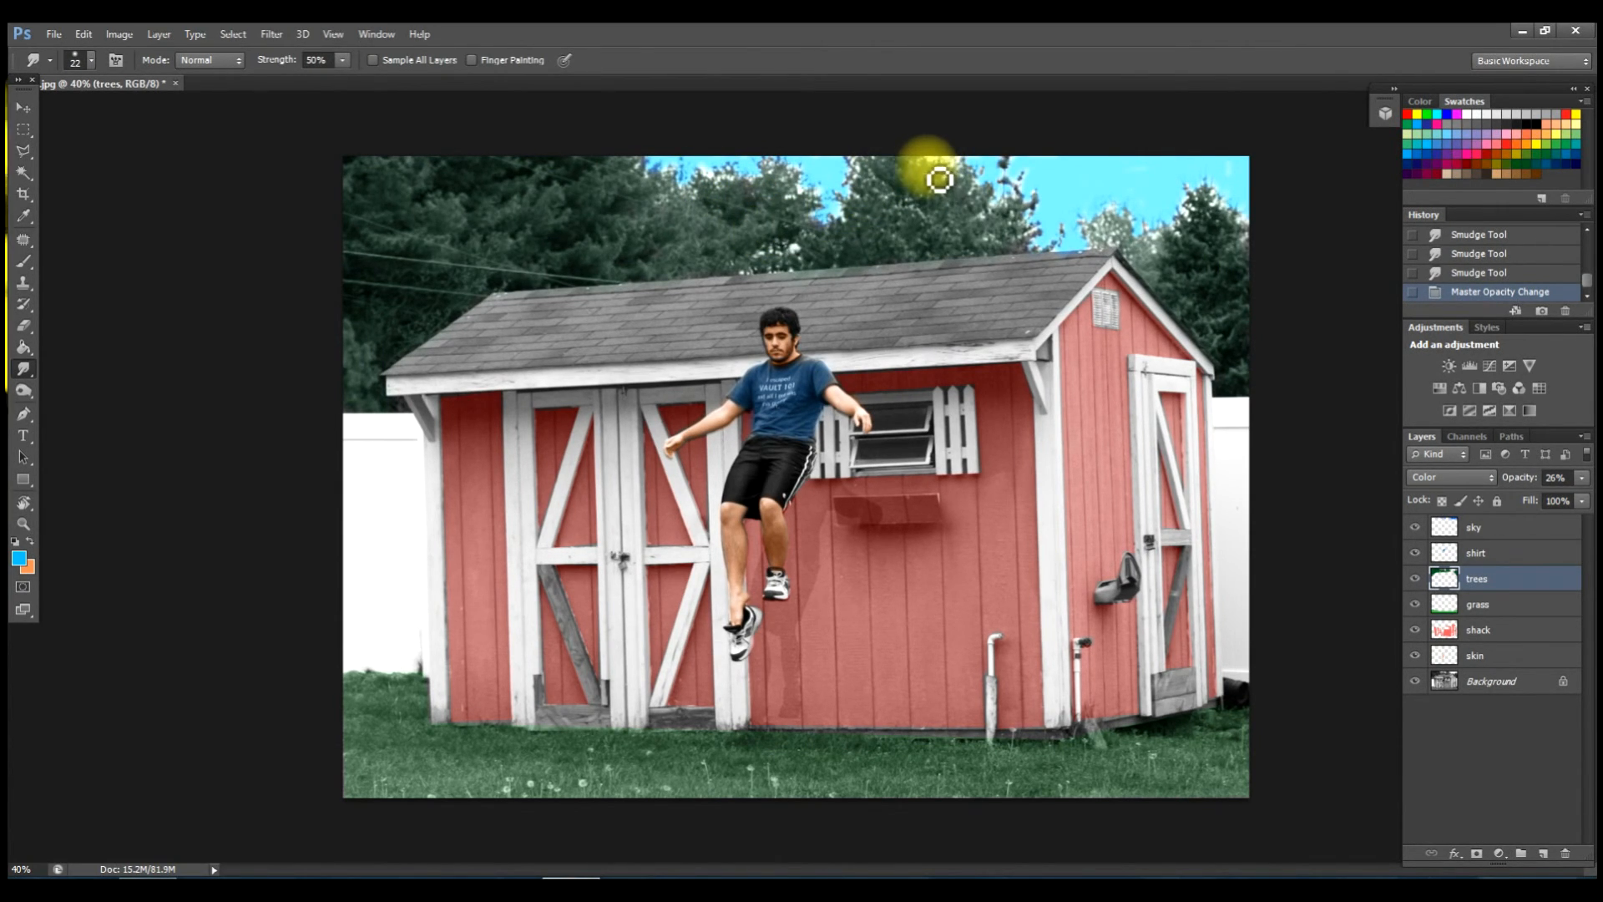
Enlarge the Smudge tool brush to 54 px in the canvas brush picker.
right_click(938, 171)
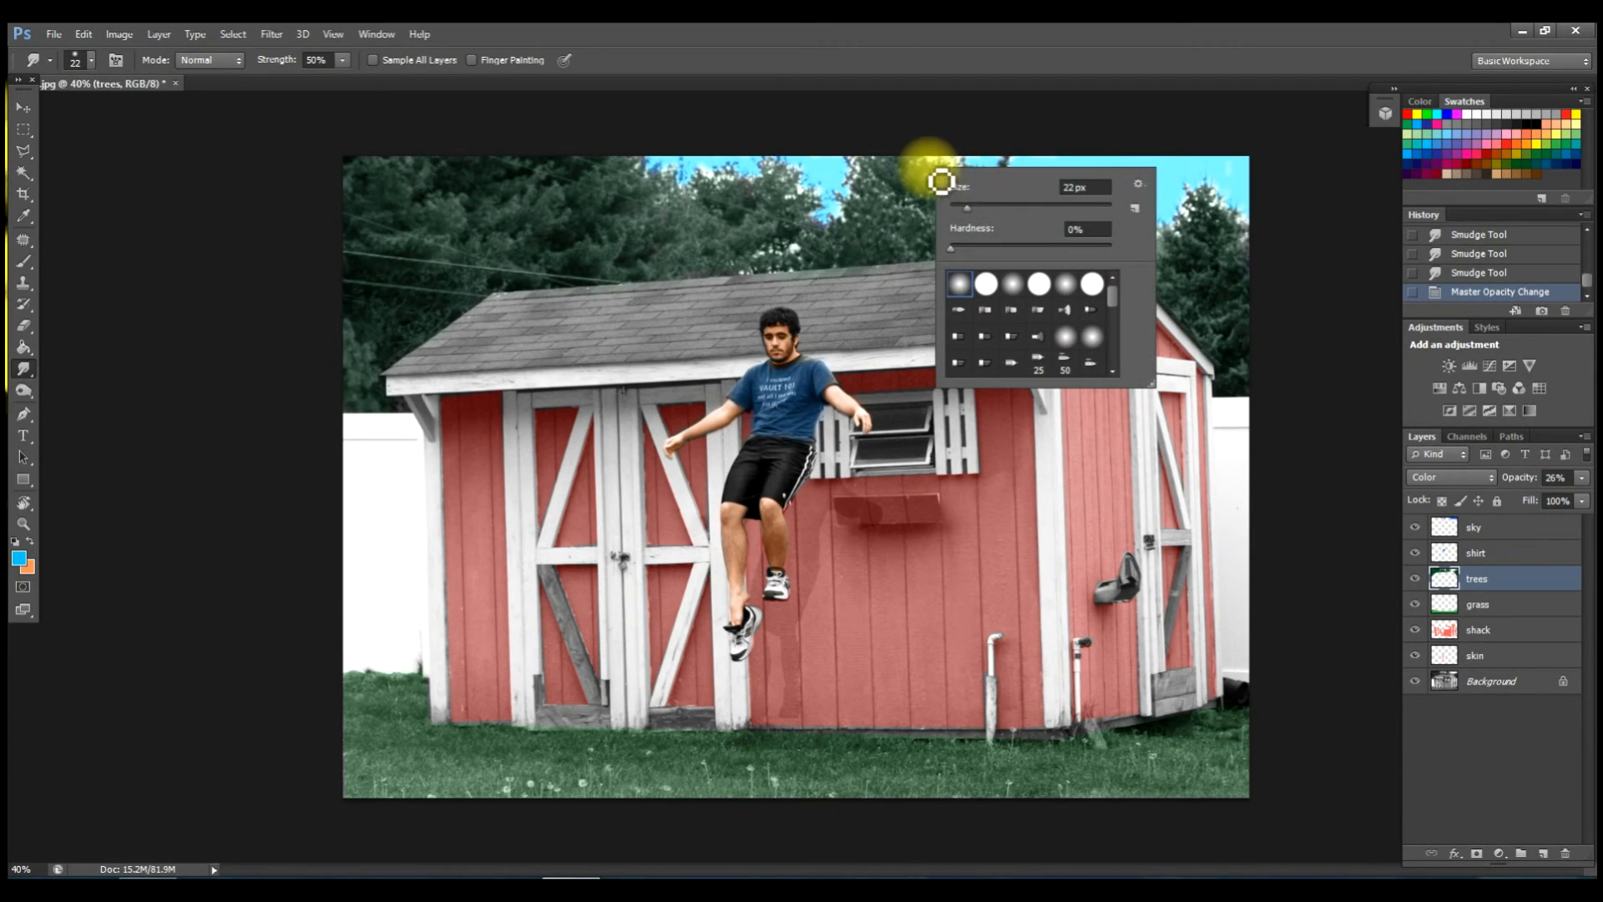
click(975, 207)
mouse_move(993, 209)
mouse_down()
mouse_move(937, 165)
mouse_move(944, 147)
mouse_move(963, 164)
mouse_move(943, 160)
mouse_up()
click(919, 173)
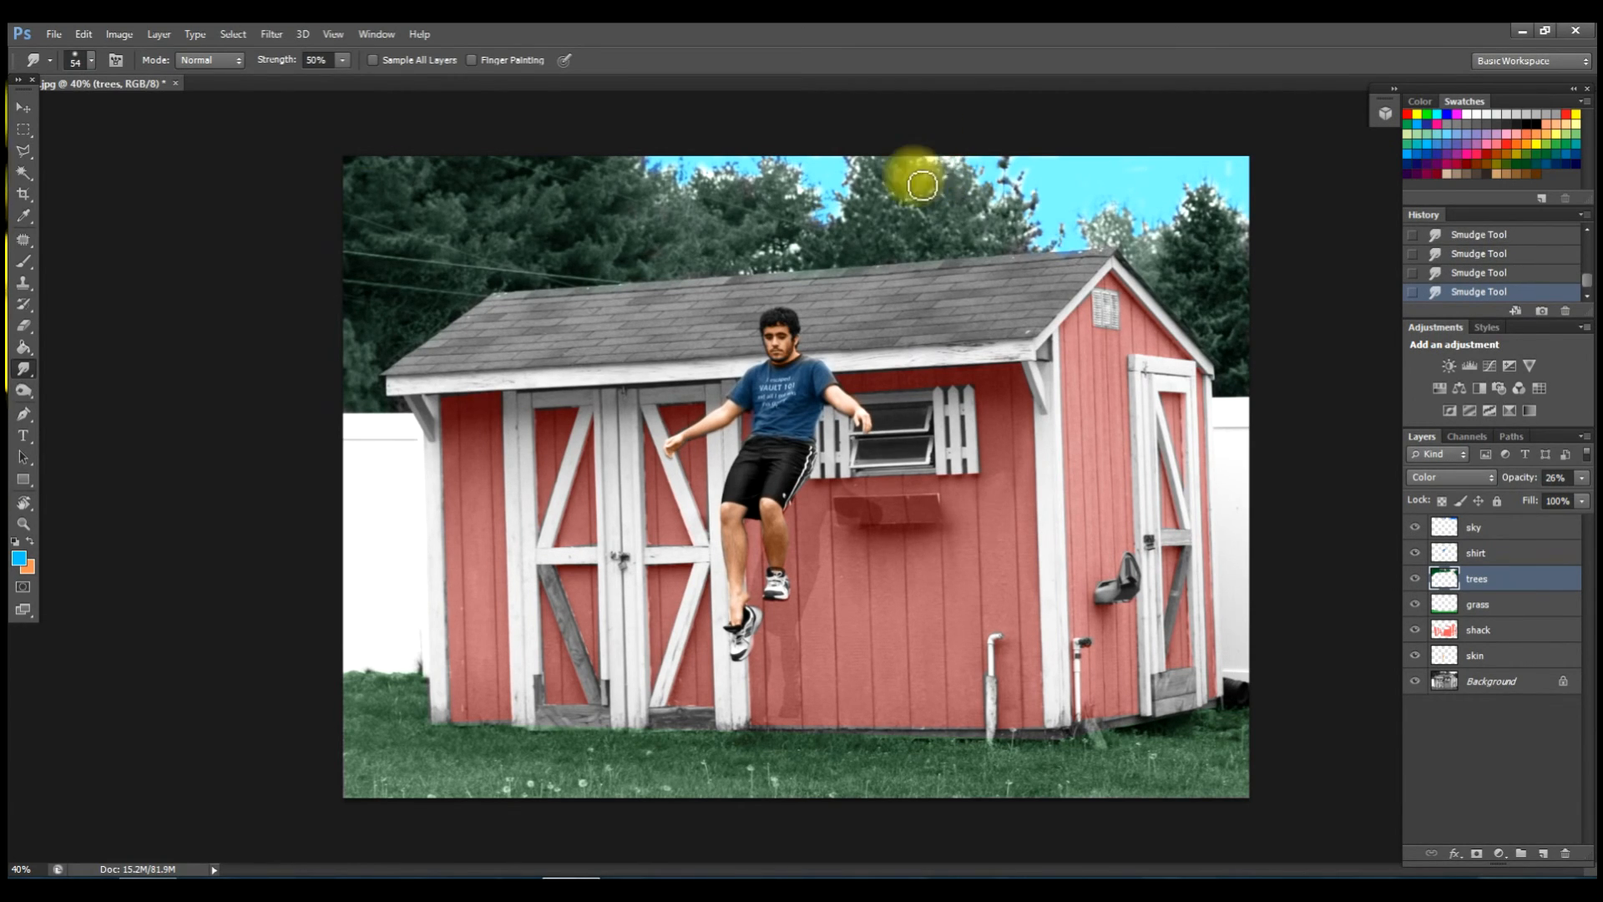